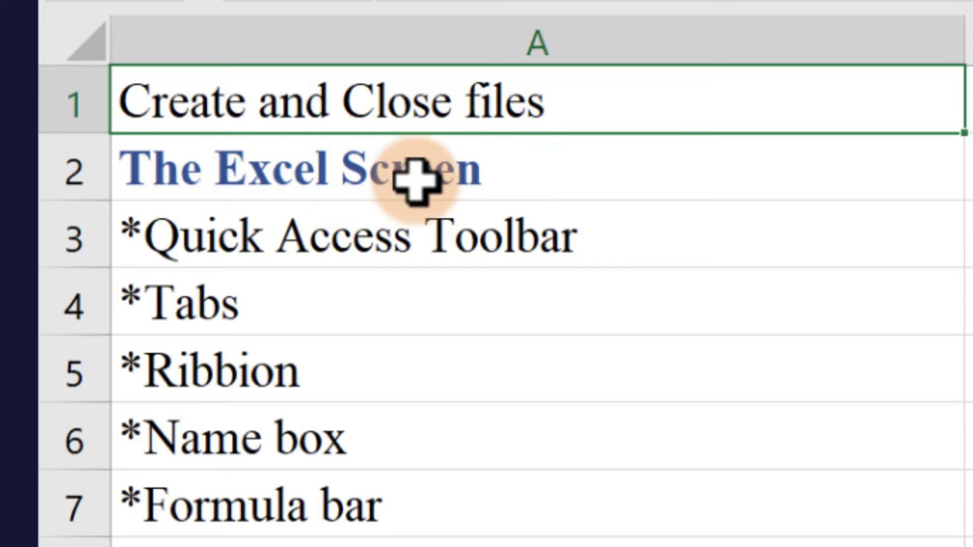
Open a blank workbook with Ctrl+N, close it, then minimize the Ms Excel Course window
scroll(406, 179, down, 1)
scroll(406, 203, up, 1)
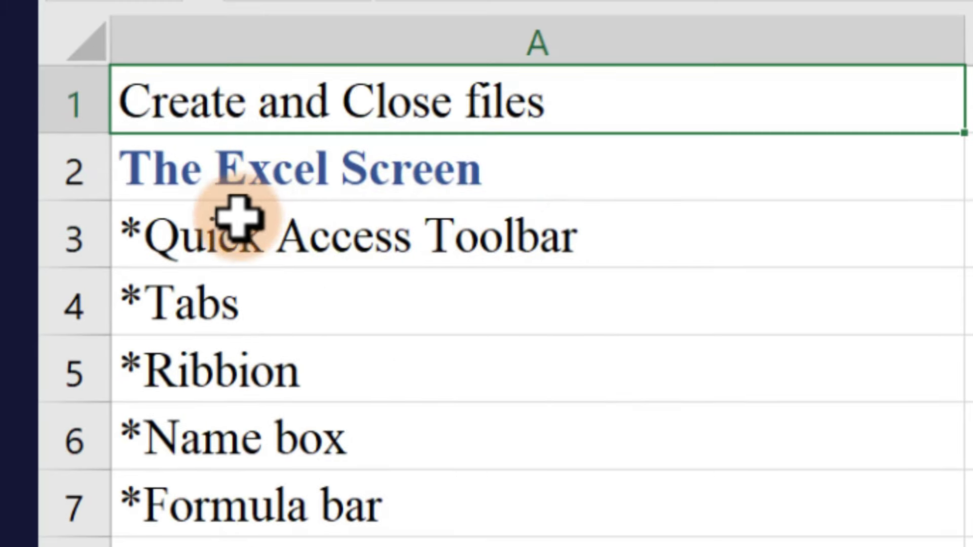
scroll(203, 284, down, 1)
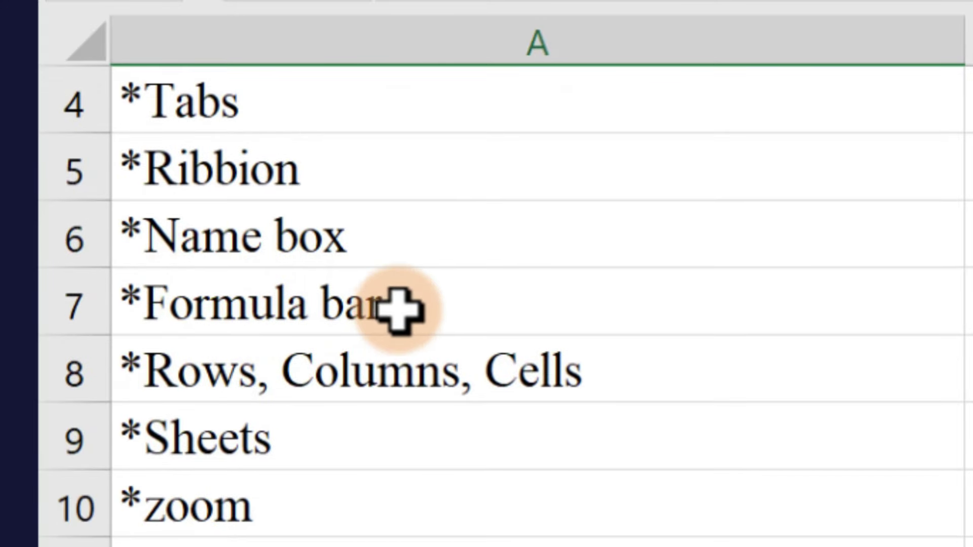
scroll(355, 441, down, 1)
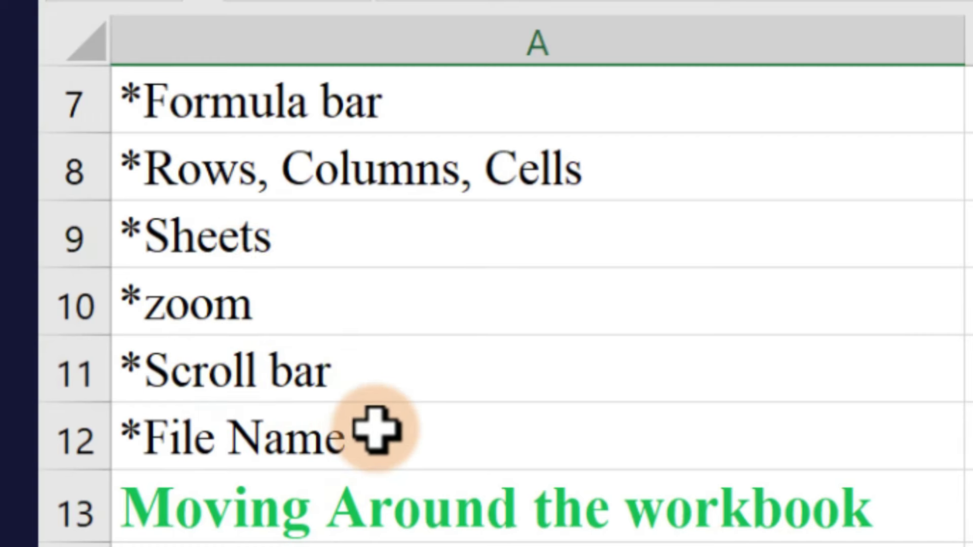
scroll(377, 431, down, 1)
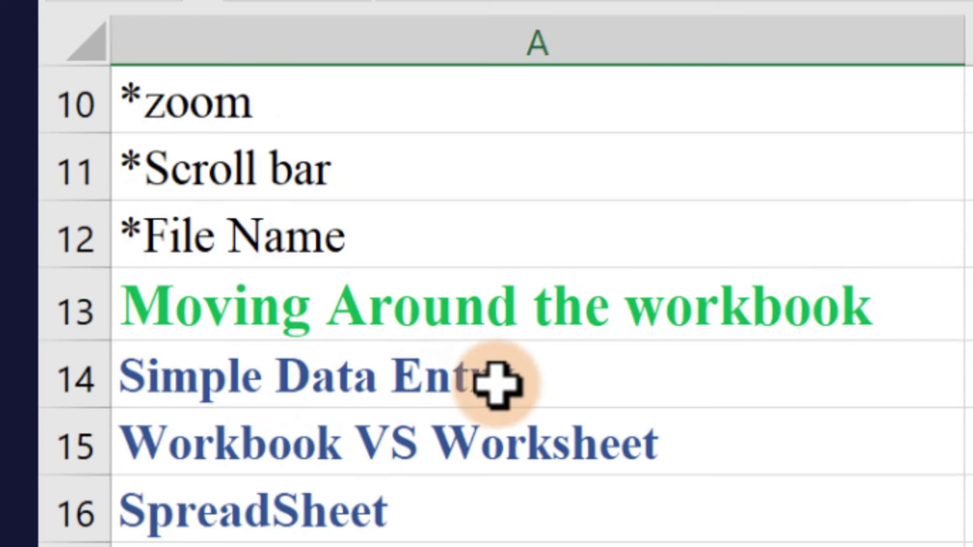
scroll(497, 383, down, 1)
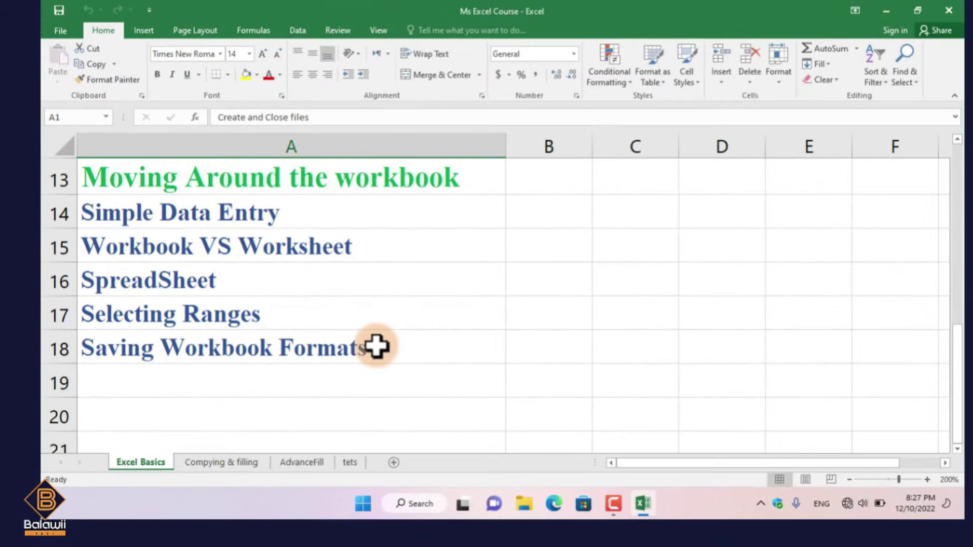
scroll(376, 346, up, 4)
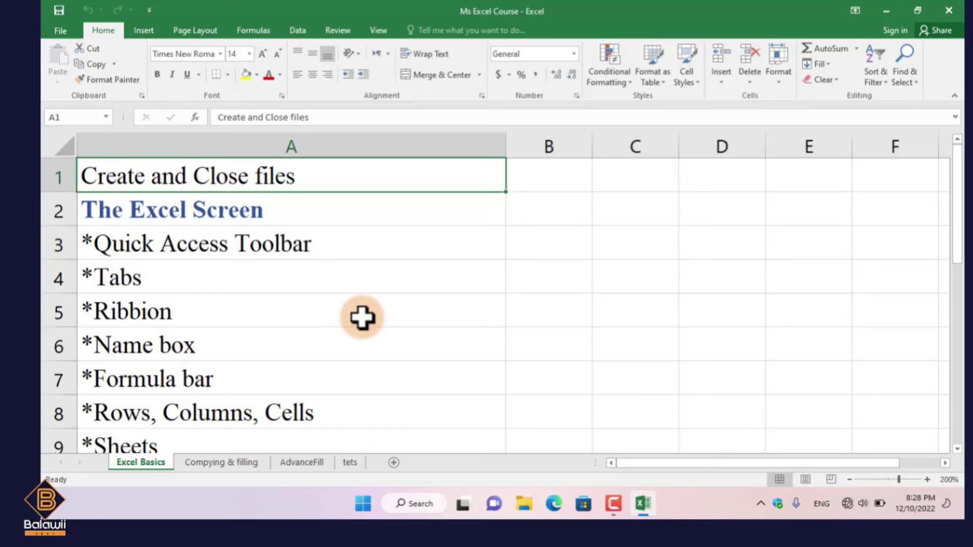
key(ctrl+n)
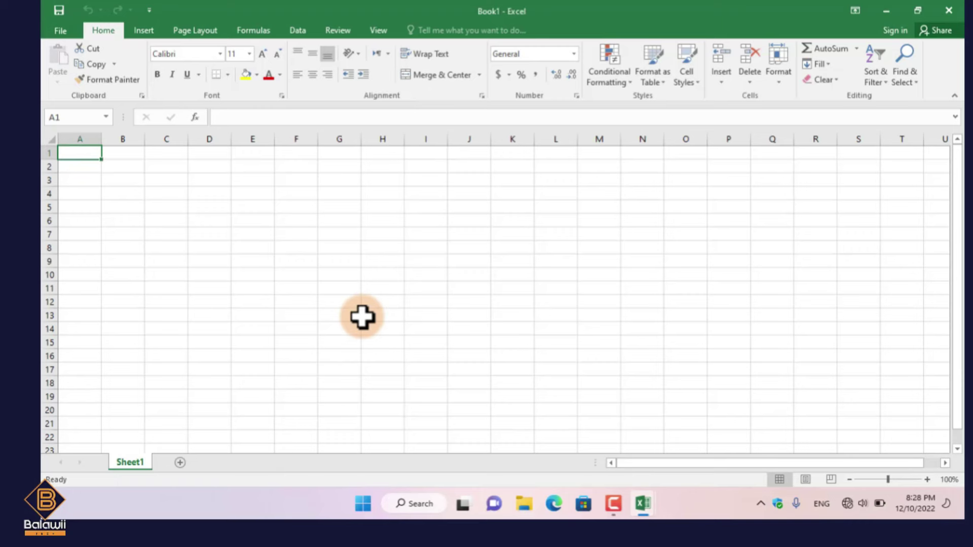
click(947, 10)
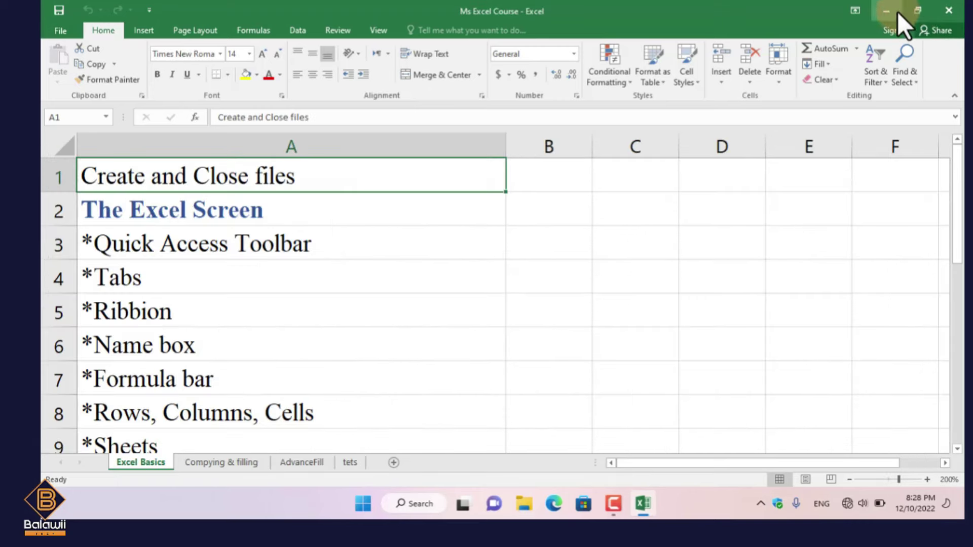
click(895, 10)
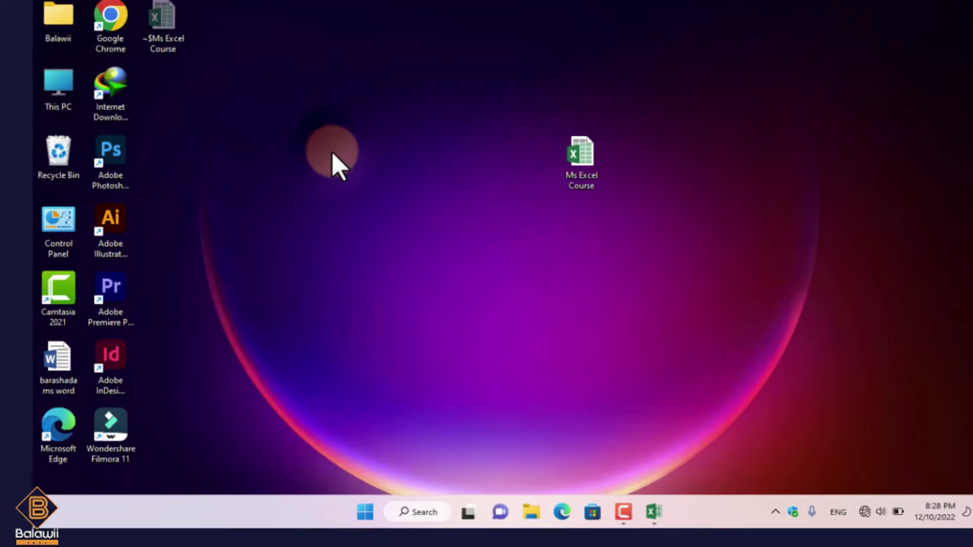
right_click(334, 153)
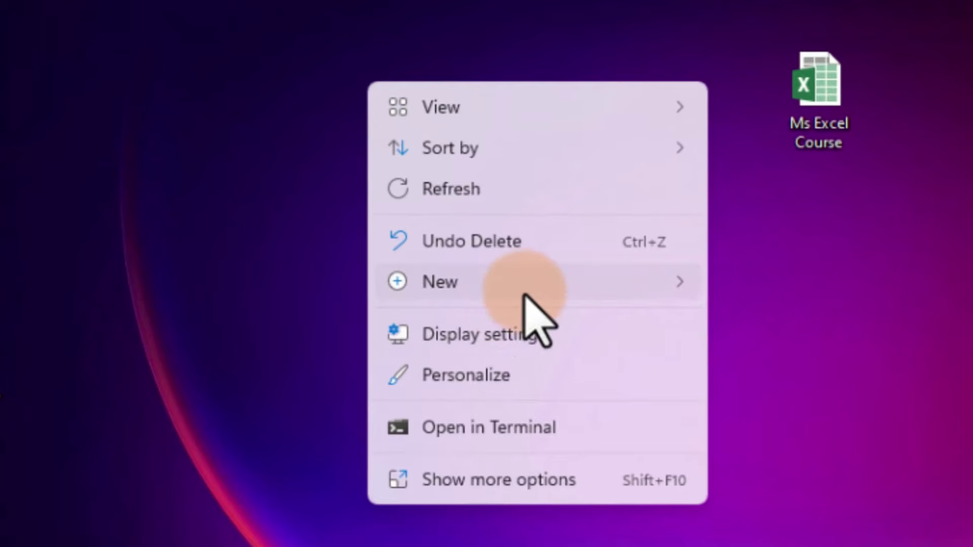
mouse_move(291, 350)
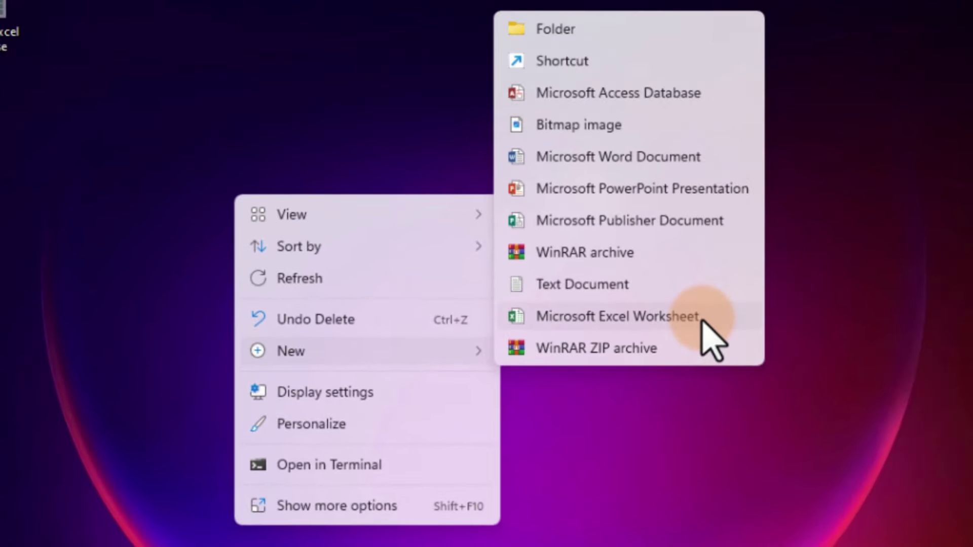
click(685, 317)
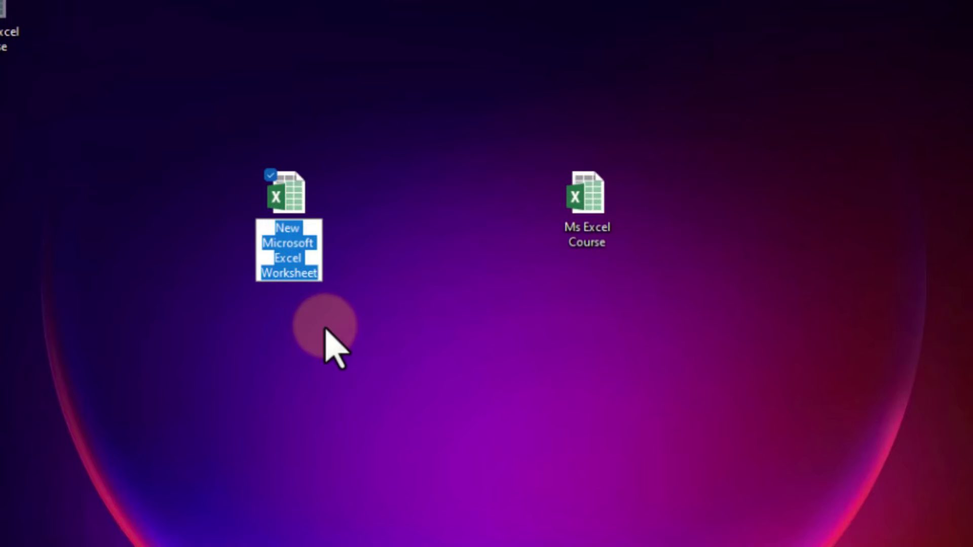
text(cdzf)
key(Return)
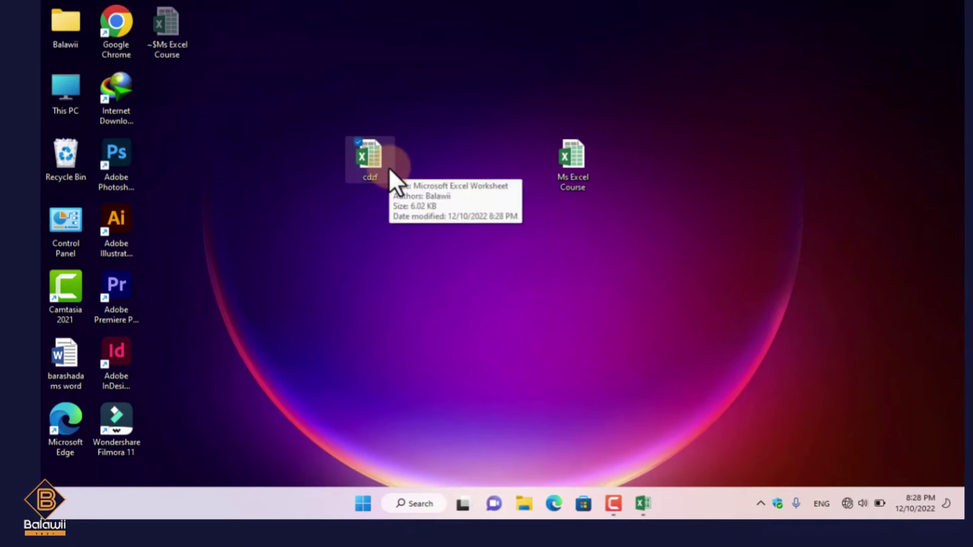
key(Delete)
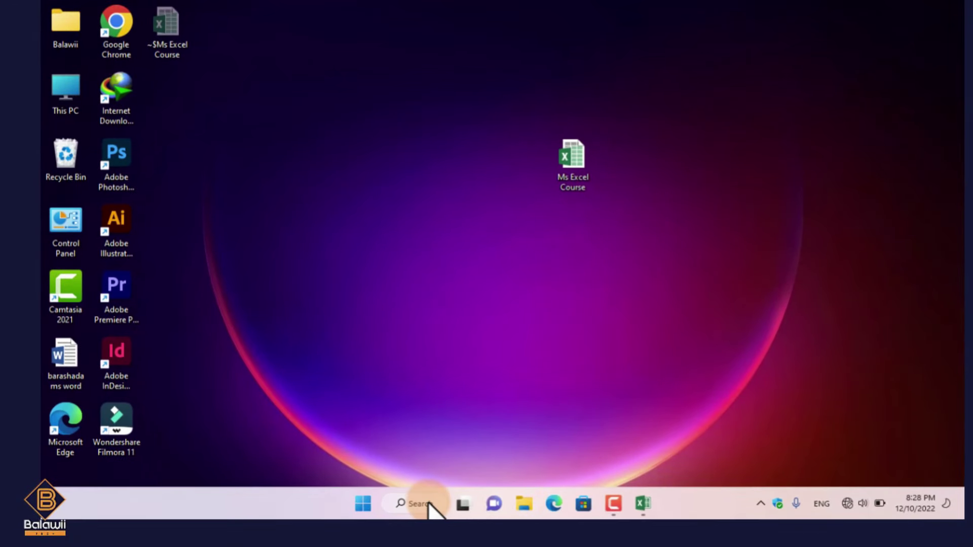
Launch Excel 2016 from the Start menu's E apps, close Book2, and return to Ms Excel Course
click(357, 516)
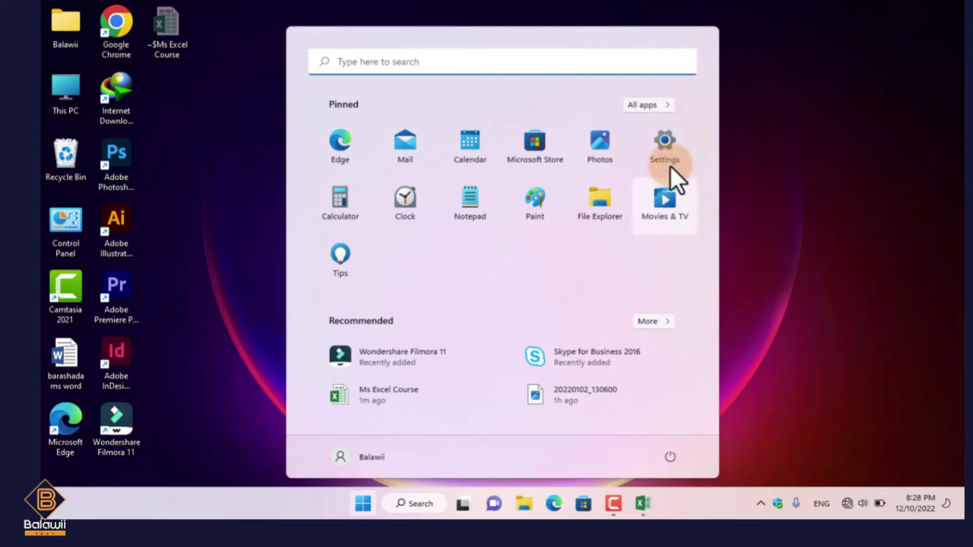
click(648, 105)
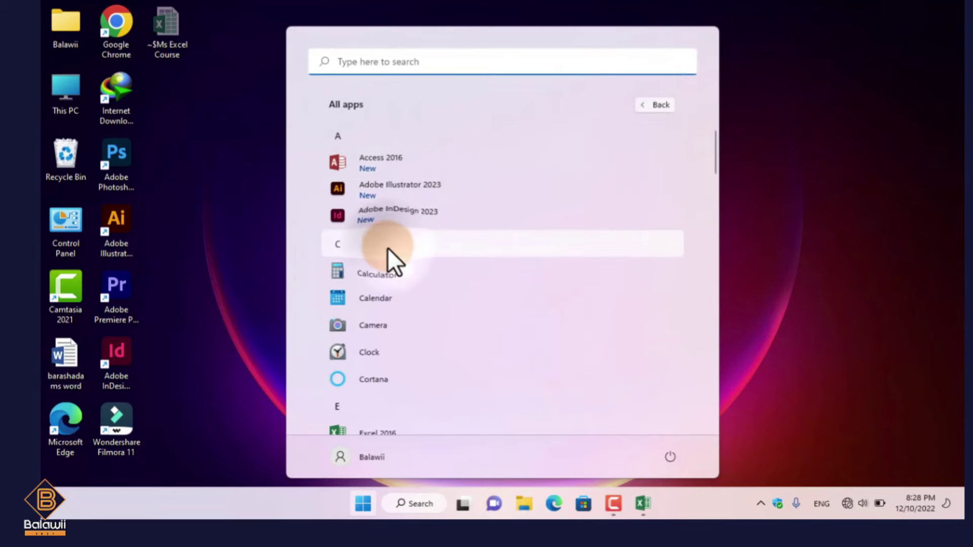
click(388, 246)
click(514, 193)
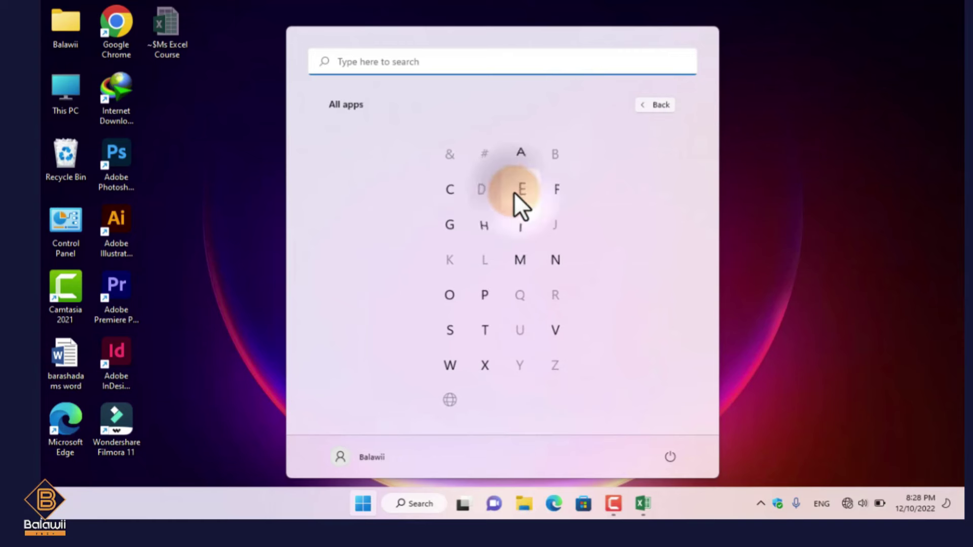
click(394, 169)
click(394, 168)
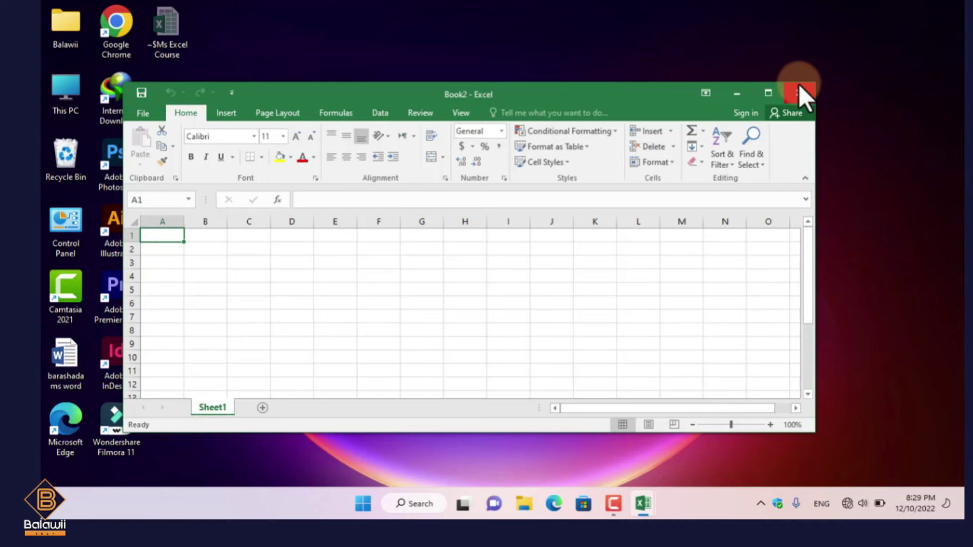
click(798, 90)
click(642, 503)
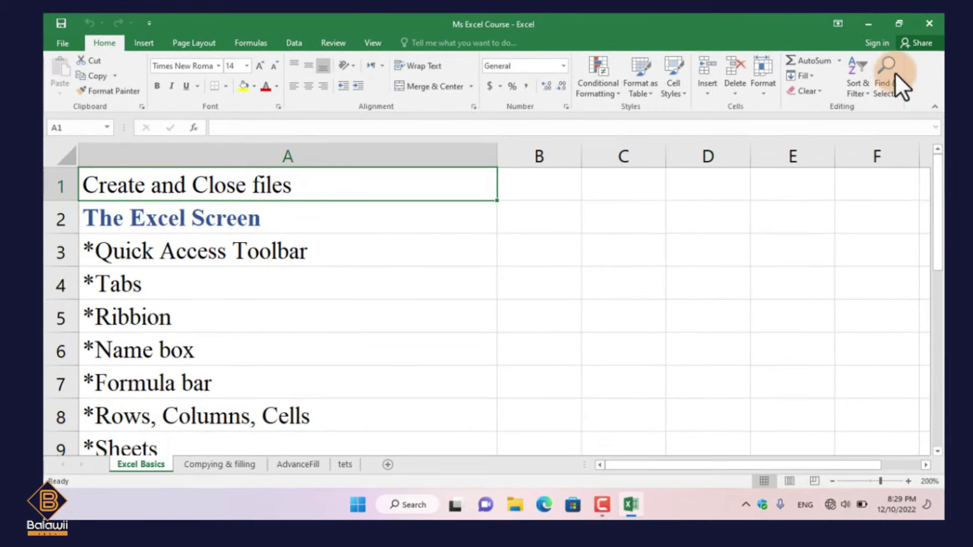
Close the Ms Excel Course workbook and reopen it from its desktop icon
click(930, 15)
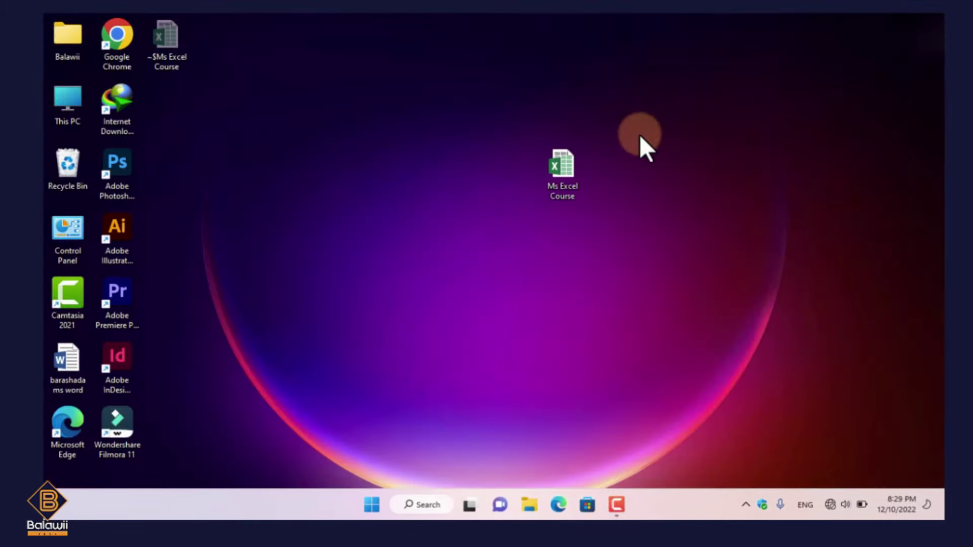
double_click(561, 172)
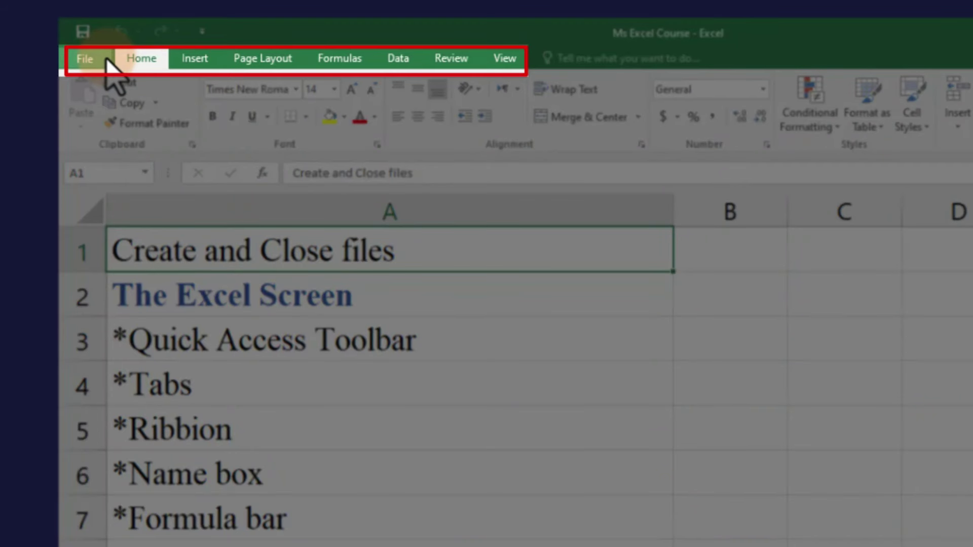
click(99, 59)
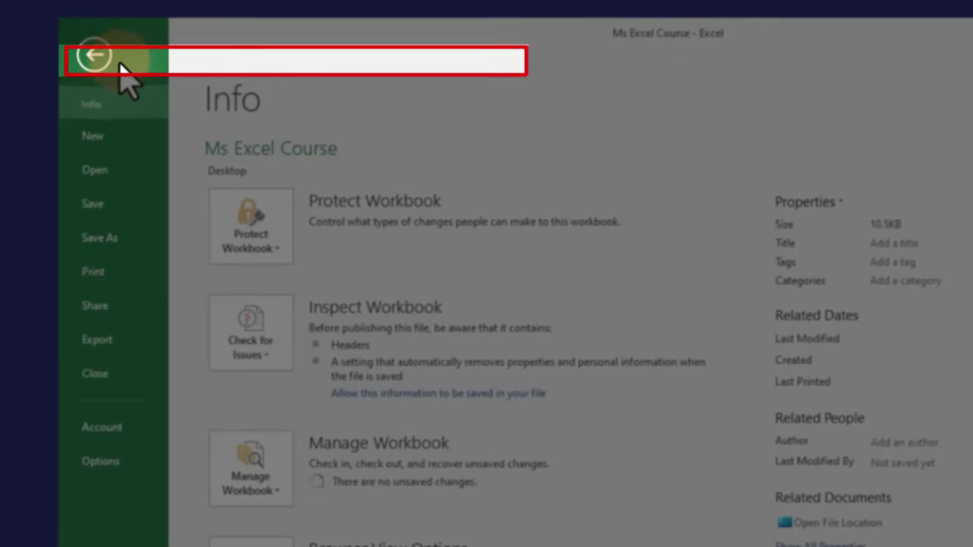
click(92, 57)
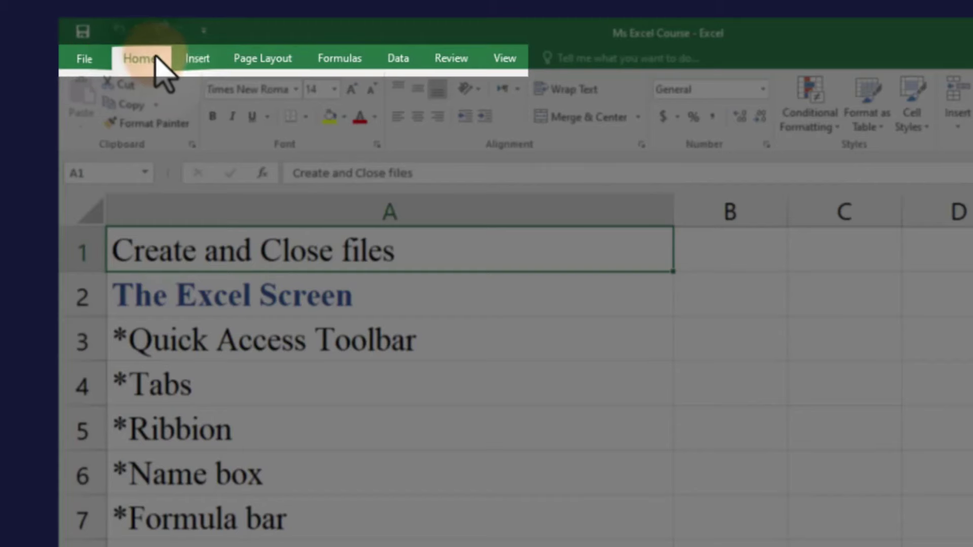
click(195, 61)
click(254, 61)
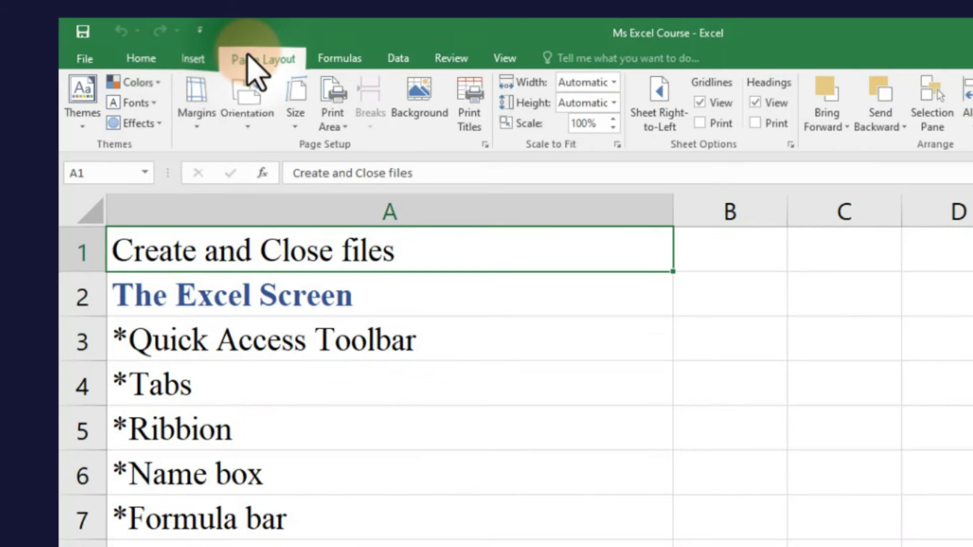
click(329, 60)
click(398, 59)
click(464, 60)
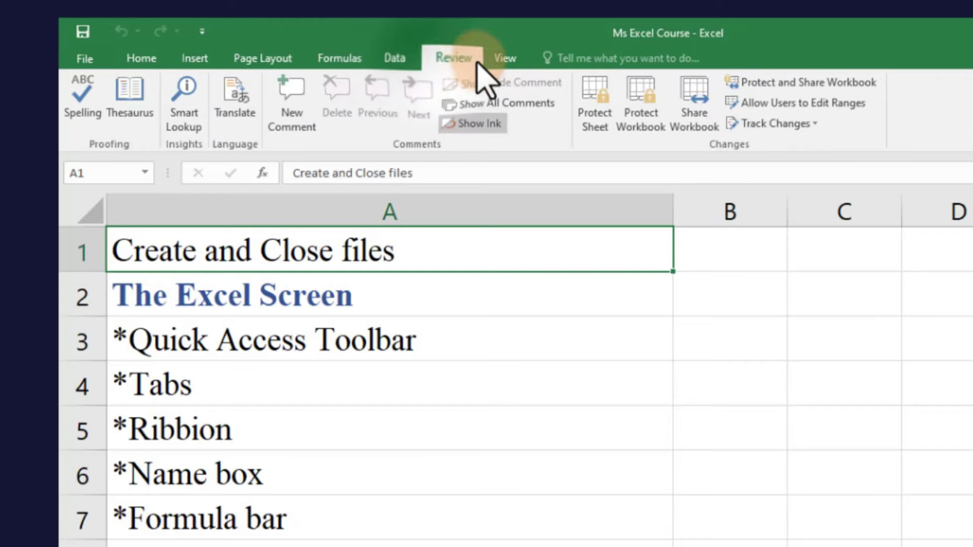
click(504, 60)
click(130, 59)
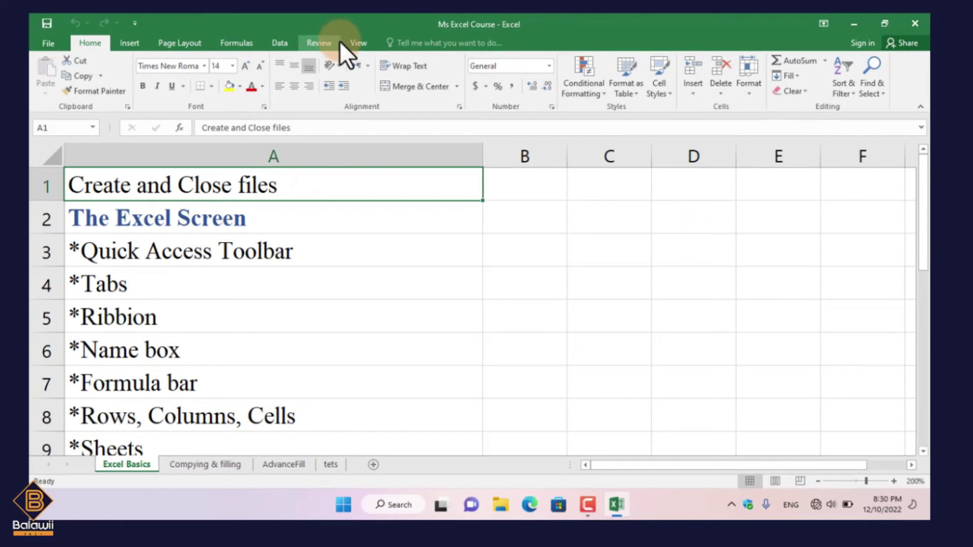
click(96, 42)
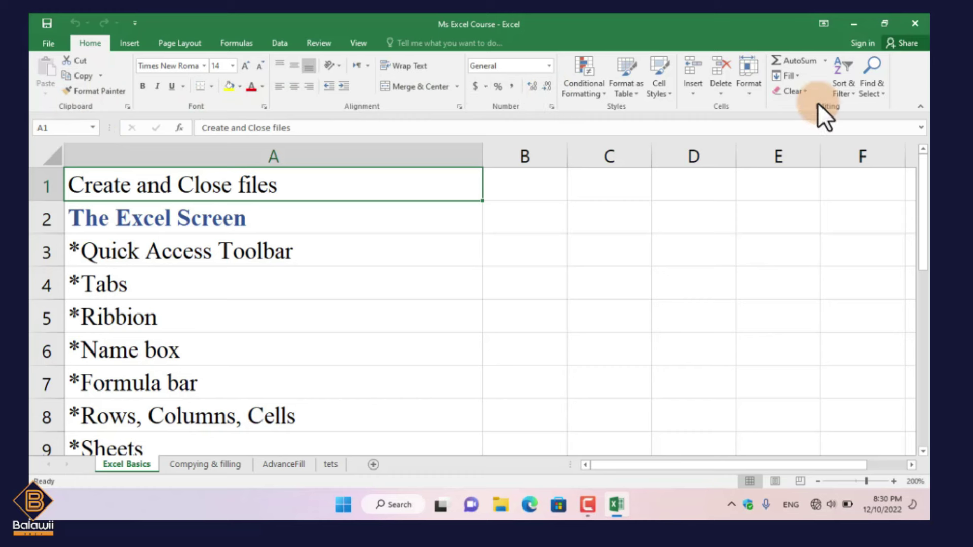
Toggle the ribbon between collapsed and pinned with tab double-clicks and Ctrl+F1, leaving it expanded
double_click(100, 40)
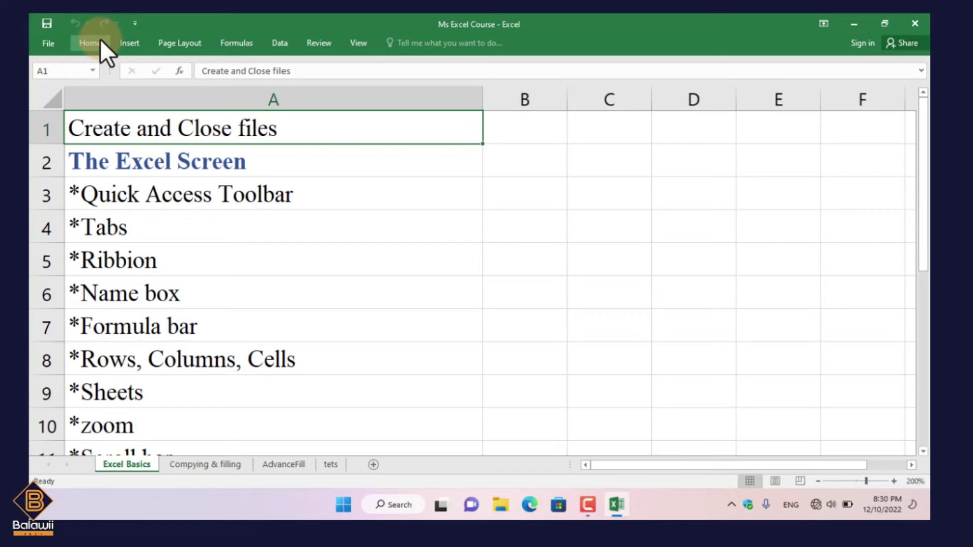
double_click(99, 40)
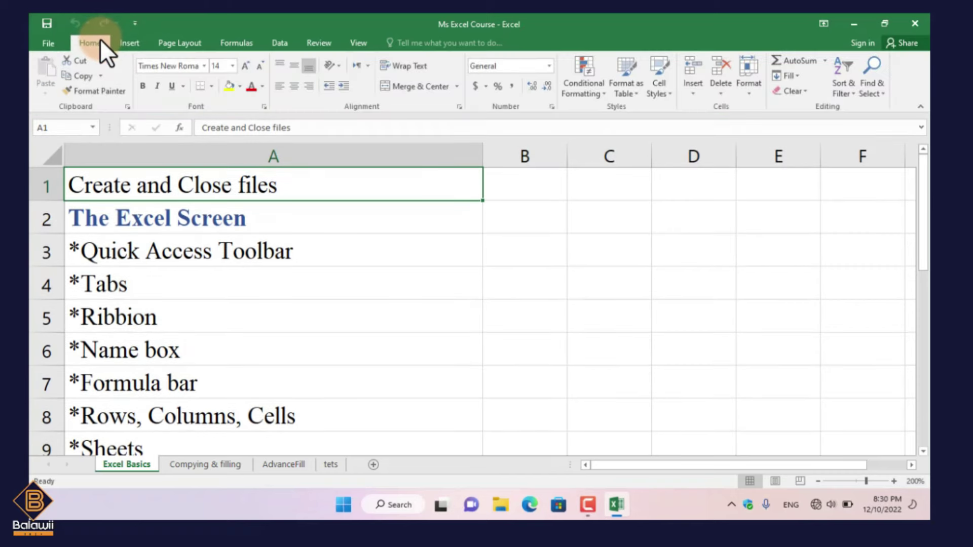
click(181, 43)
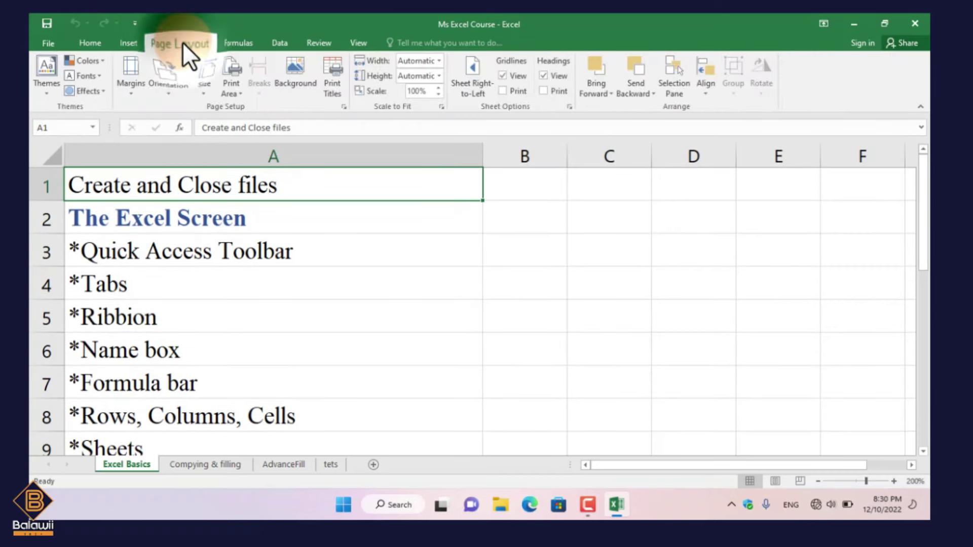
double_click(182, 41)
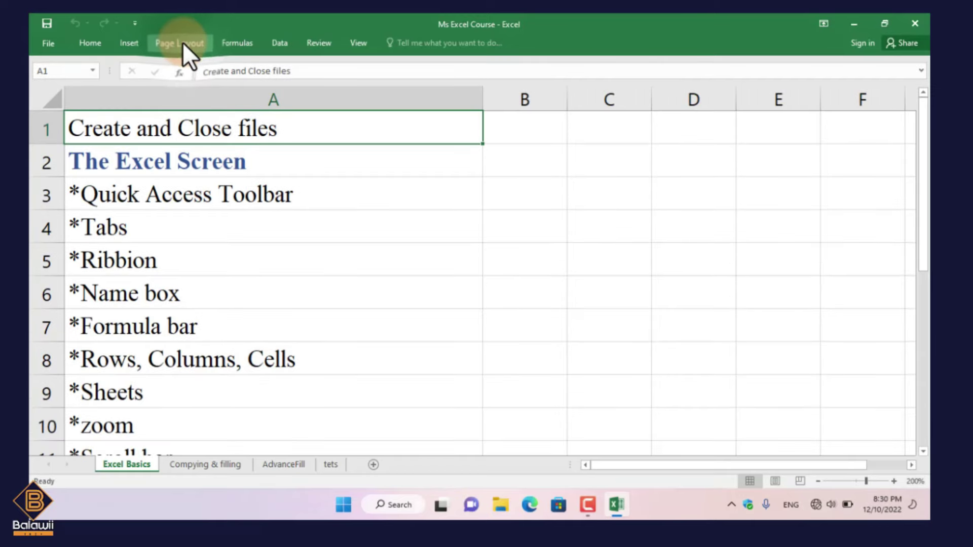
click(182, 42)
double_click(183, 42)
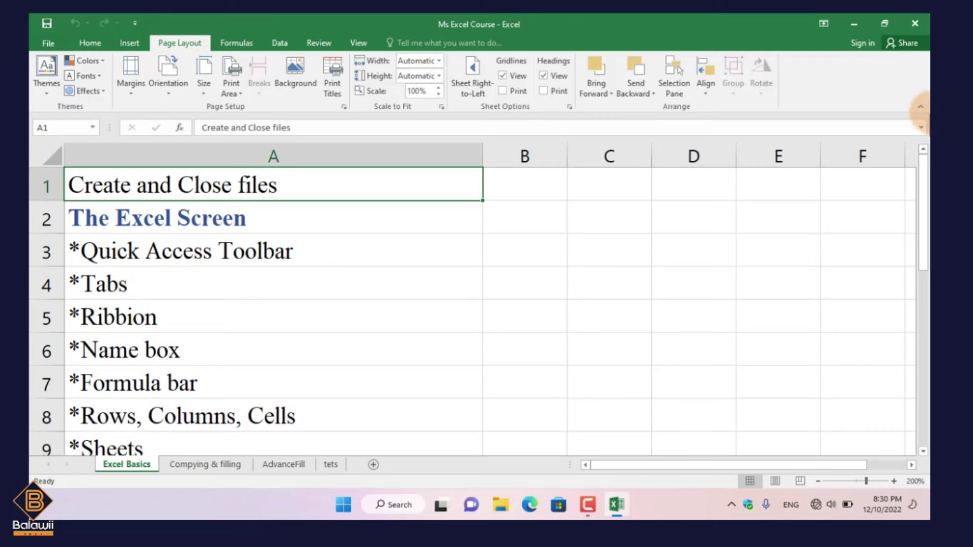
click(919, 105)
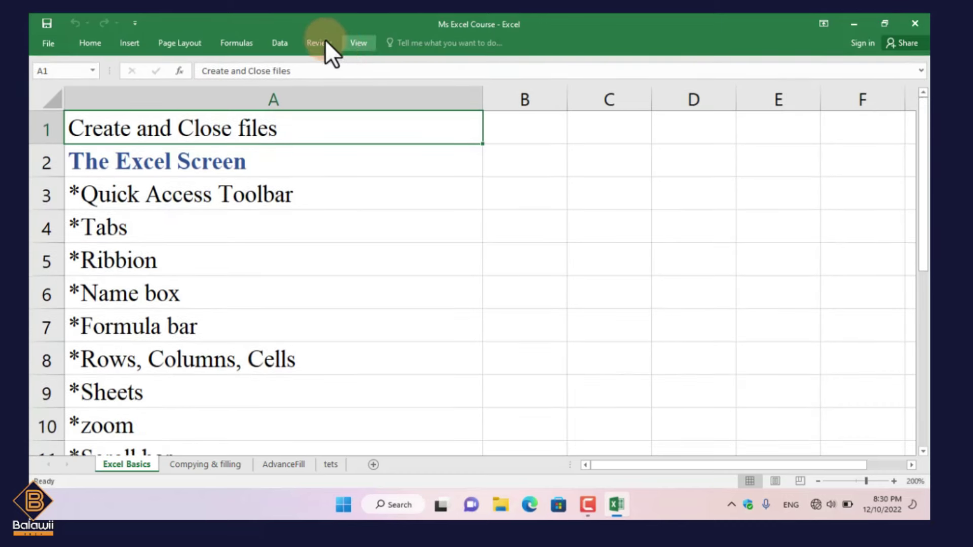
double_click(174, 37)
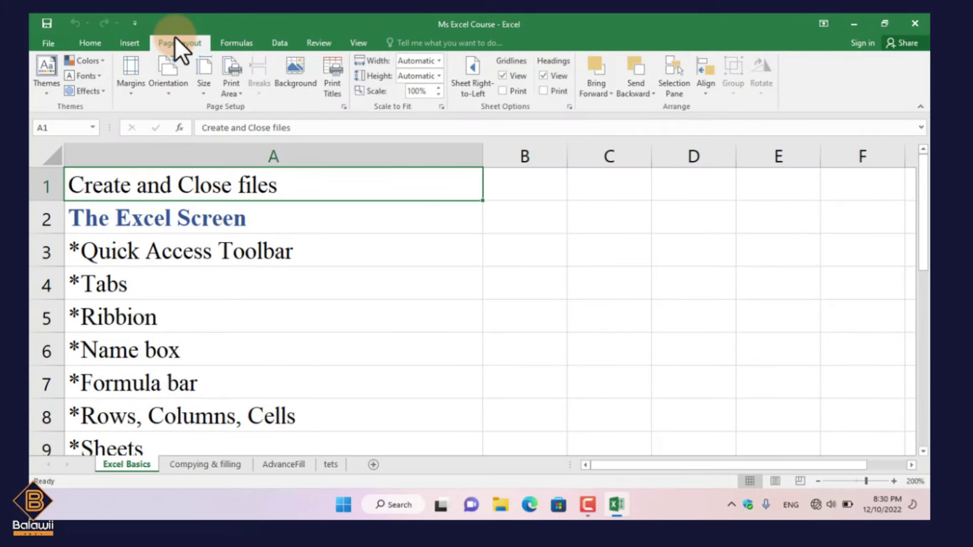
key(ctrl+F1)
key(ctrl+F1)
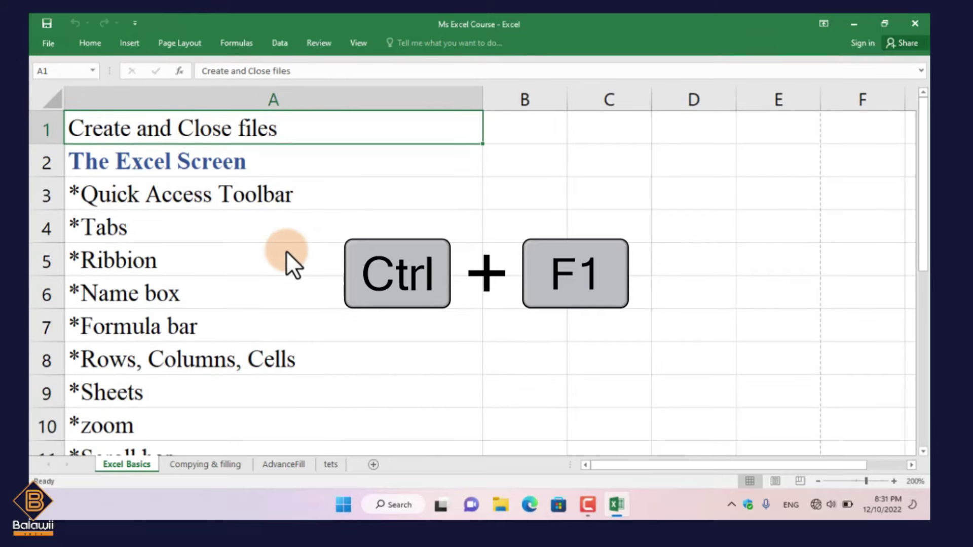
key(ctrl+F1)
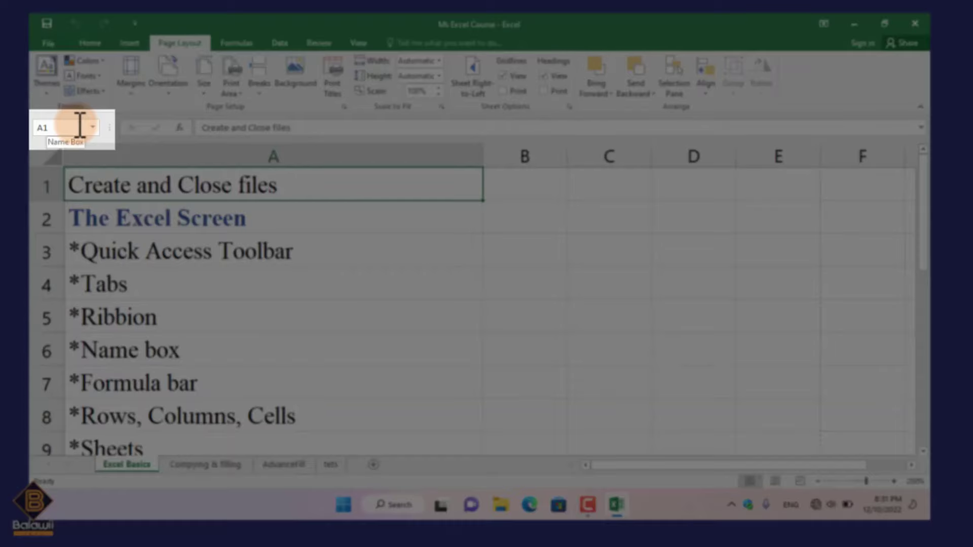
Select cell A3, then bring up a new blank Book1 workbook
click(89, 126)
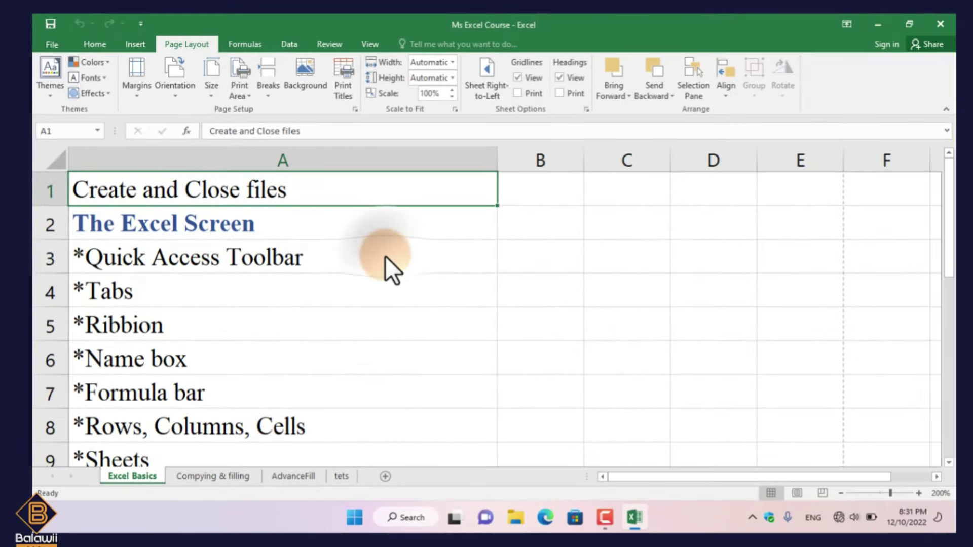
click(388, 256)
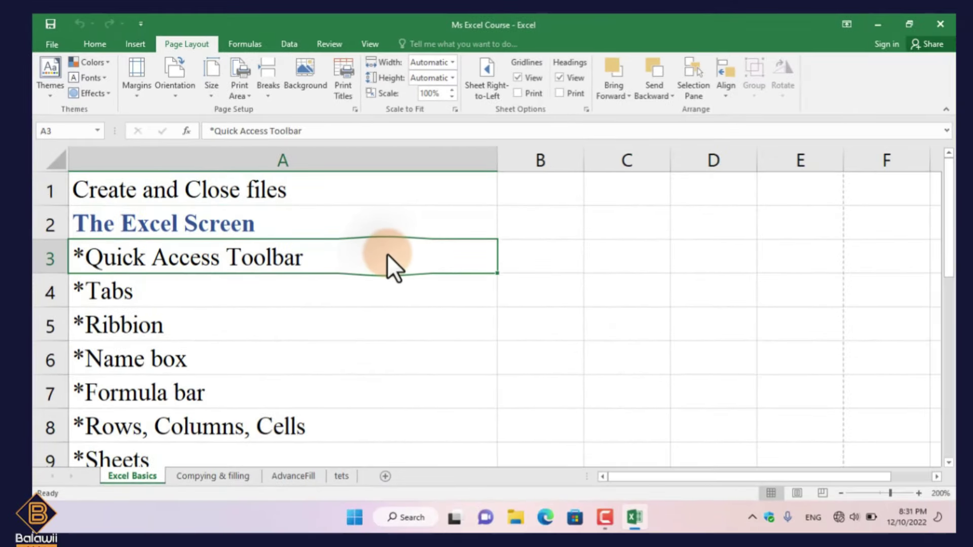
key(ctrl+n)
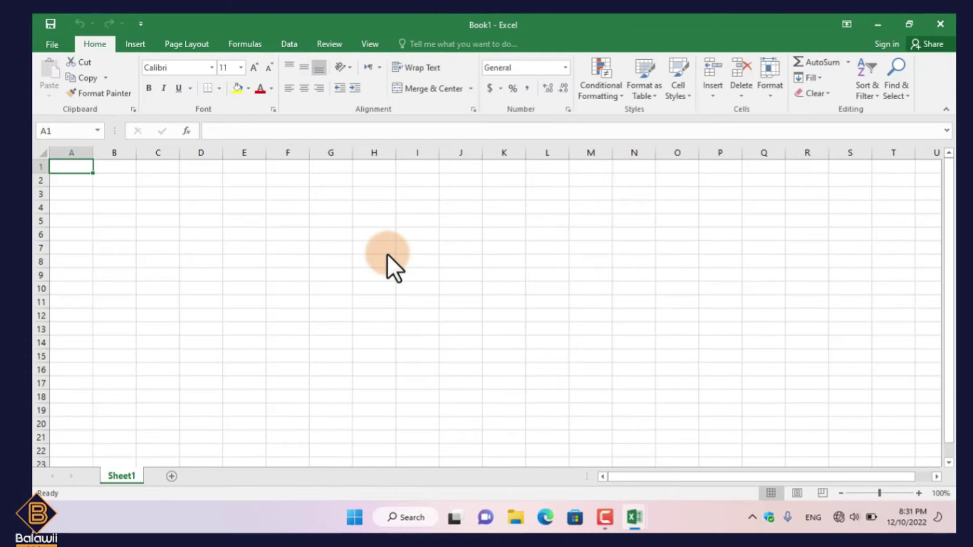
click(599, 399)
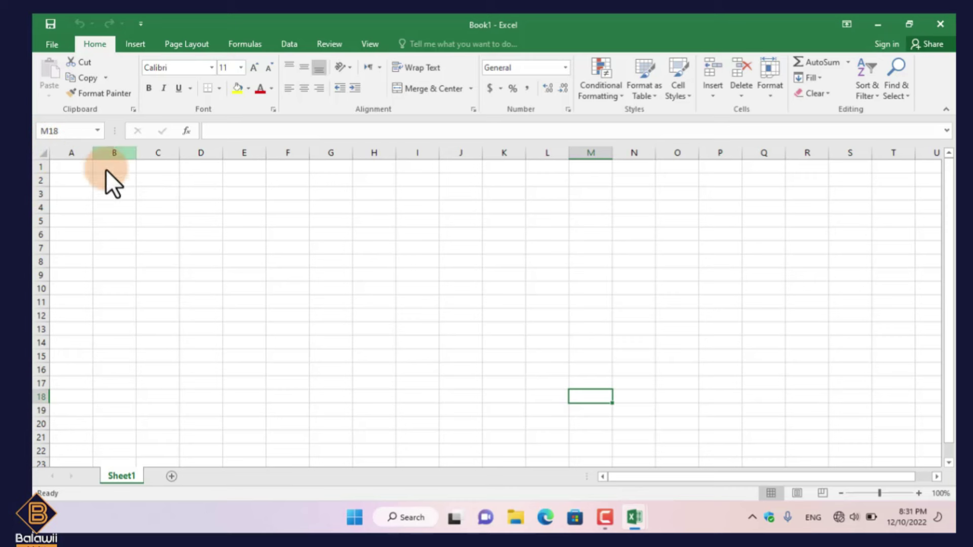
click(165, 385)
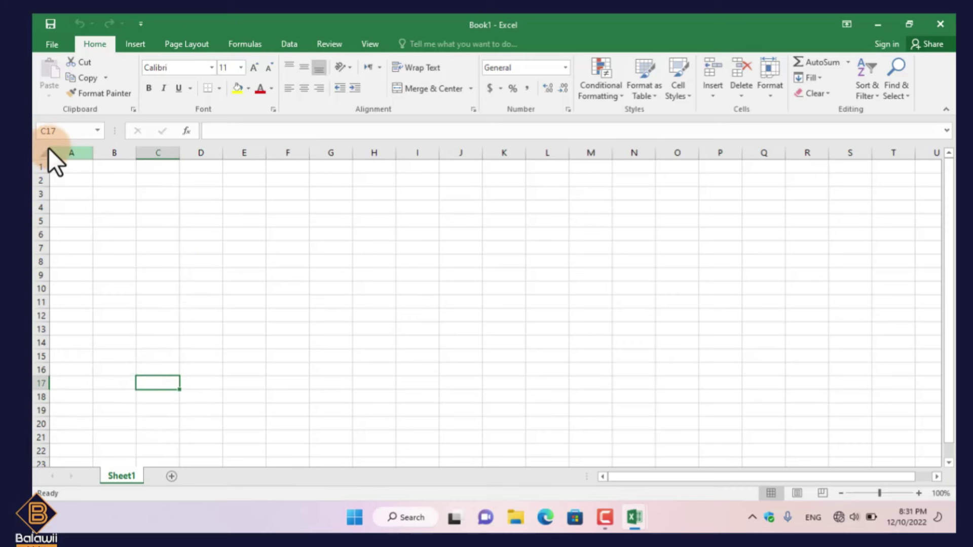
click(287, 383)
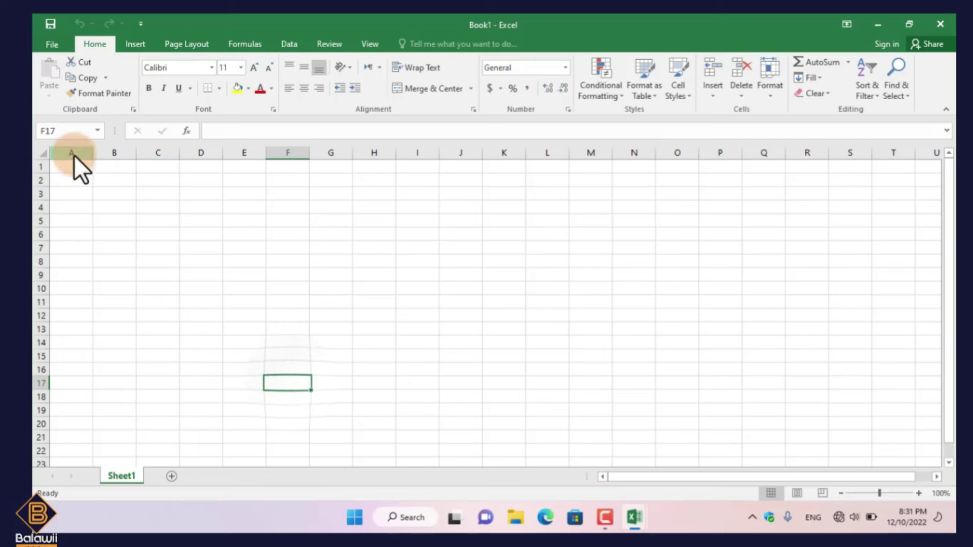
click(566, 306)
click(867, 327)
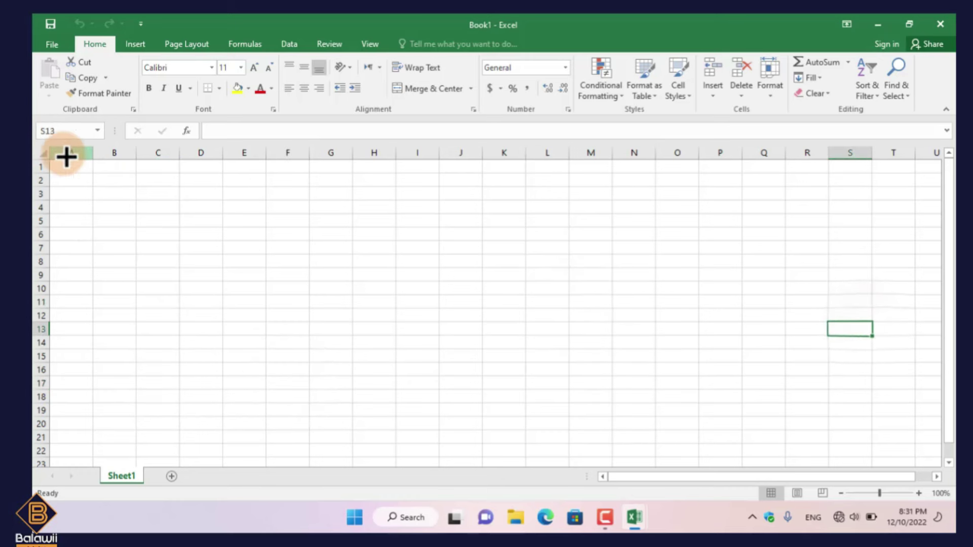
click(72, 131)
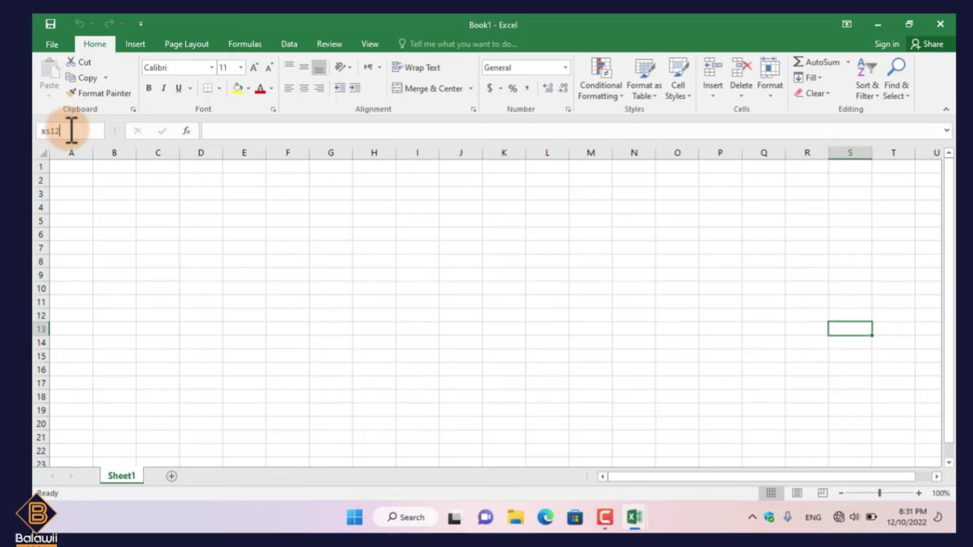
text(XS12)
key(Return)
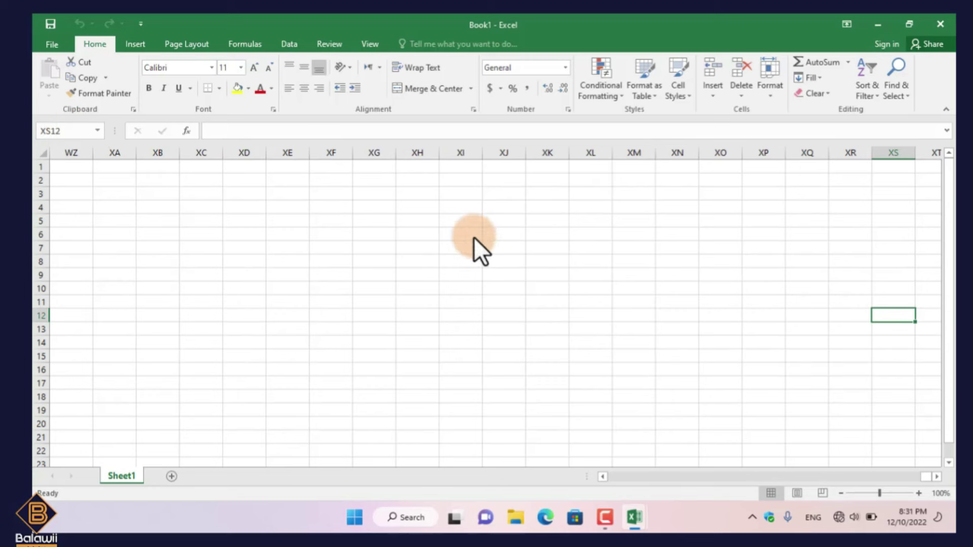
click(48, 127)
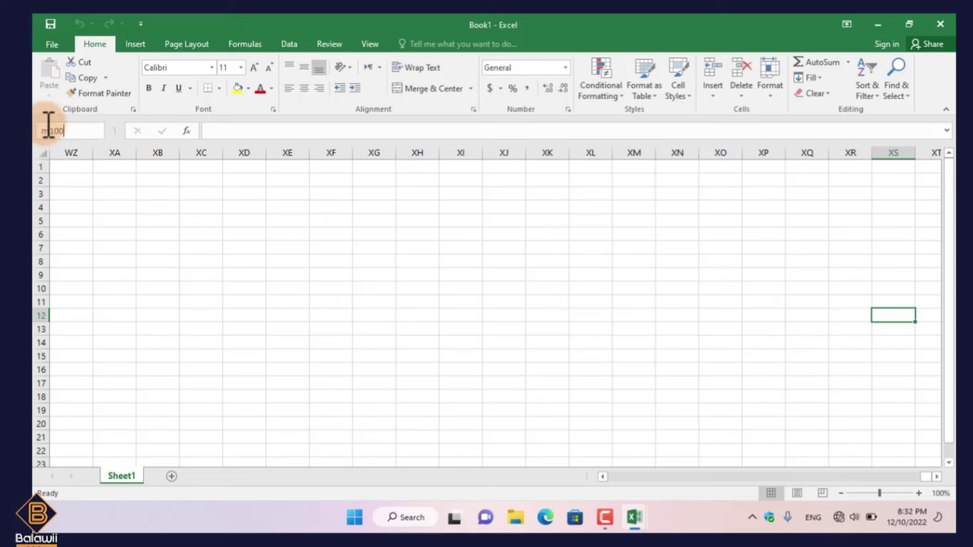
key(Return)
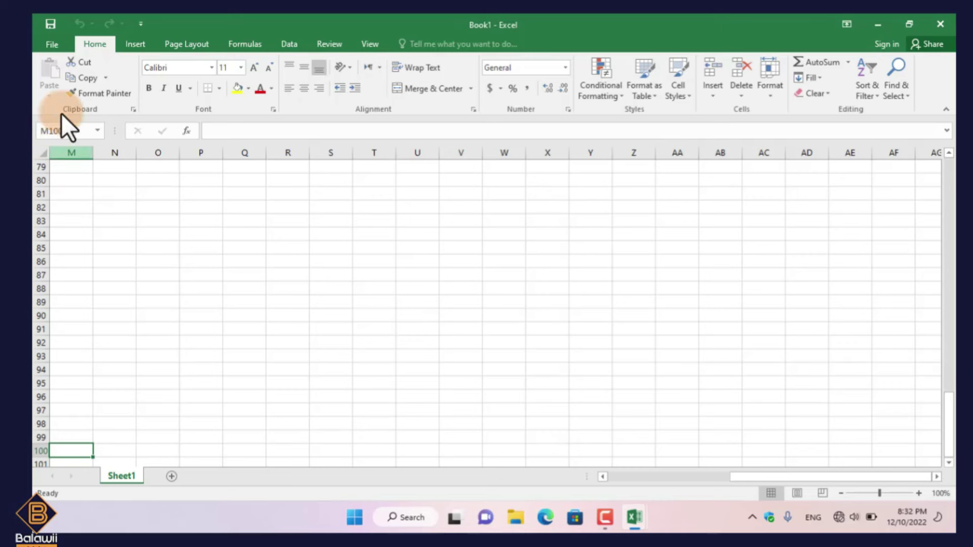
drag(76, 132, 36, 131)
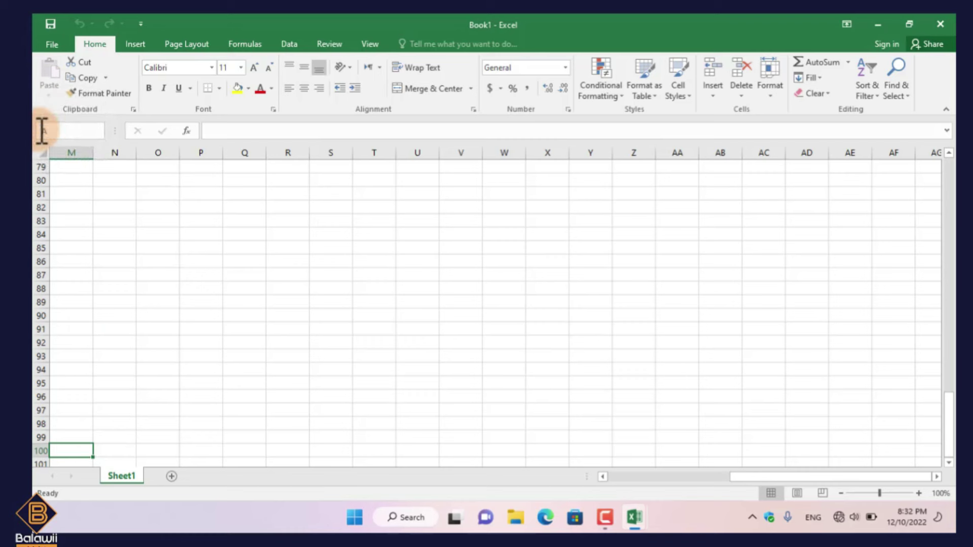
text(A1)
key(Return)
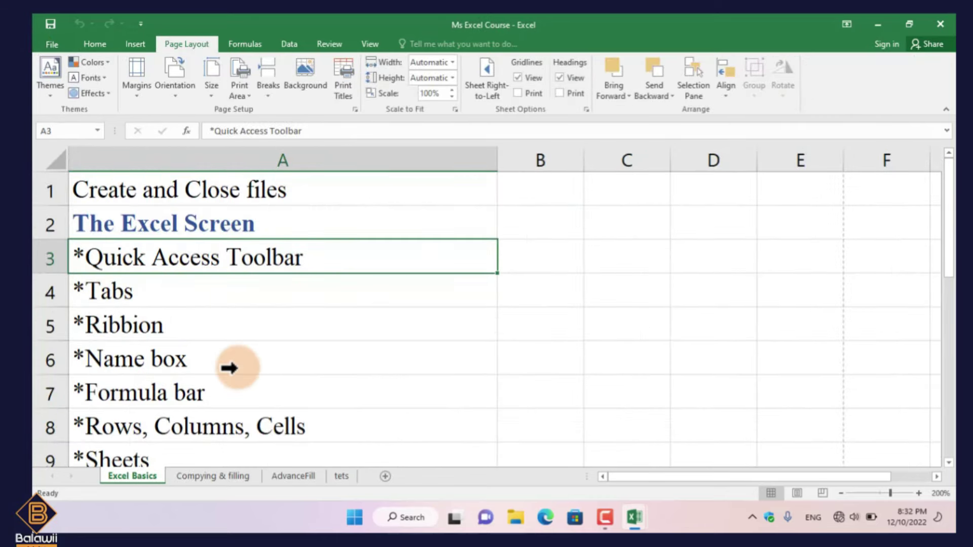
scroll(229, 369, down, 1)
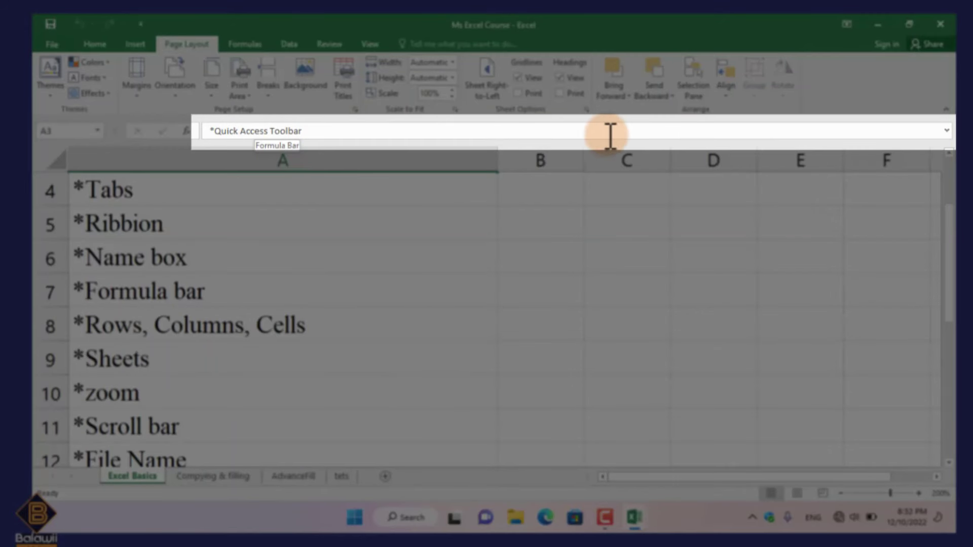
click(944, 133)
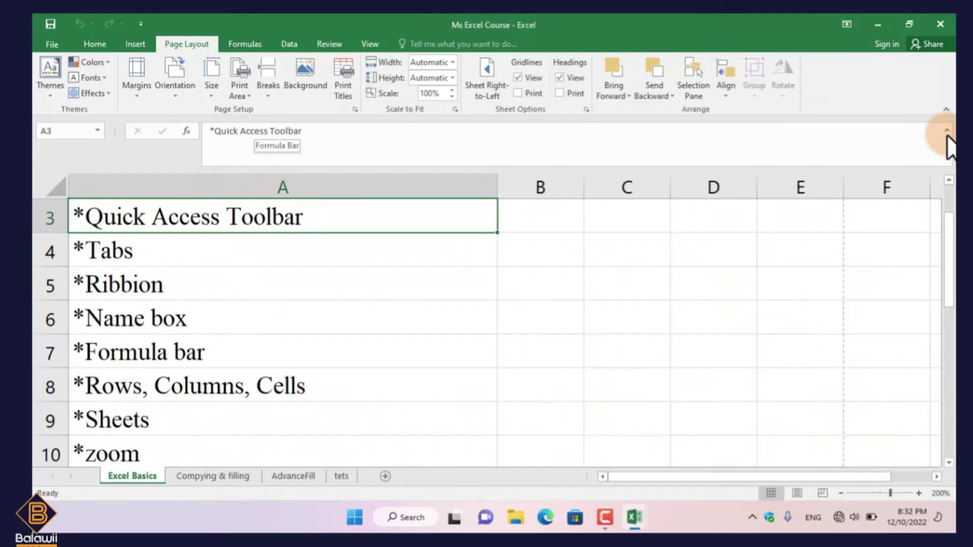
click(946, 131)
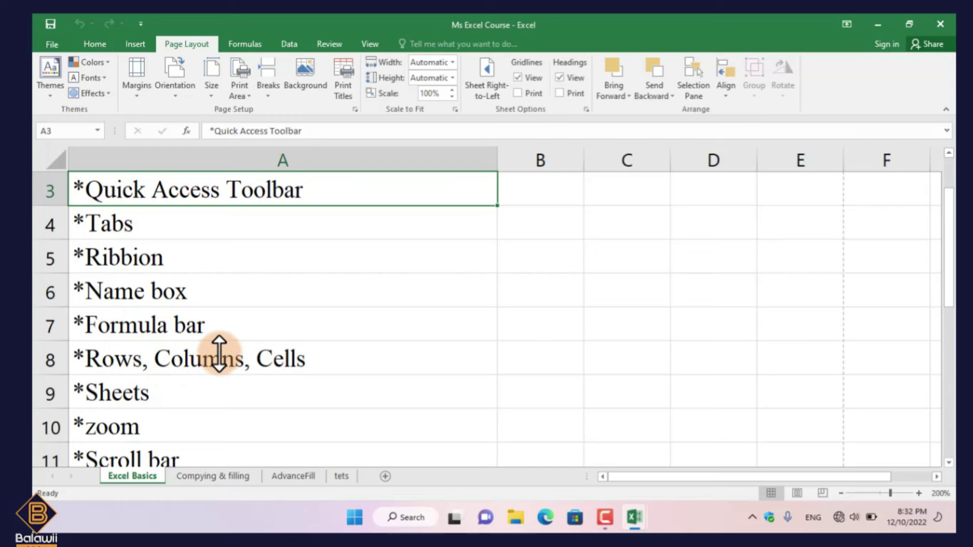
key(ctrl+n)
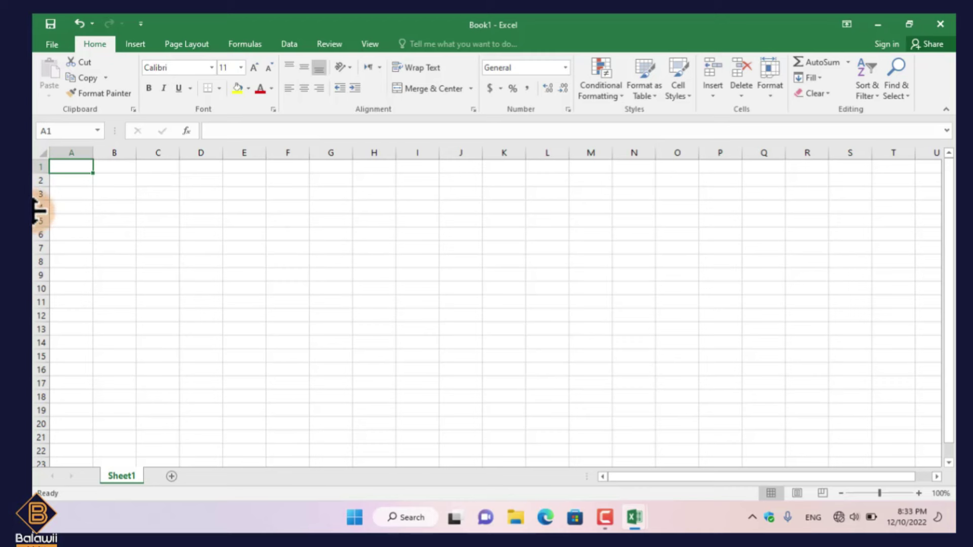
Select entire rows 4, 11, 17 and 7 and columns B, D and F from their headers
click(40, 207)
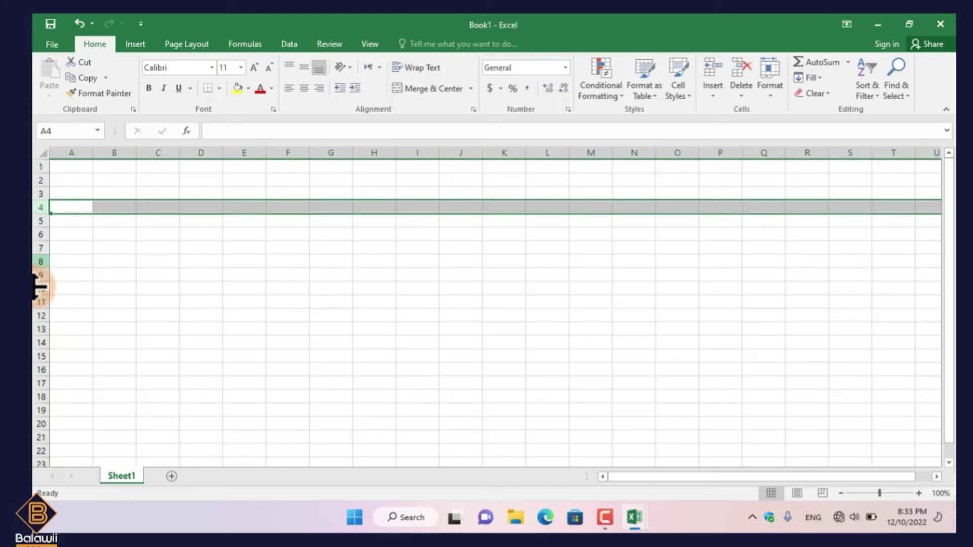
click(38, 301)
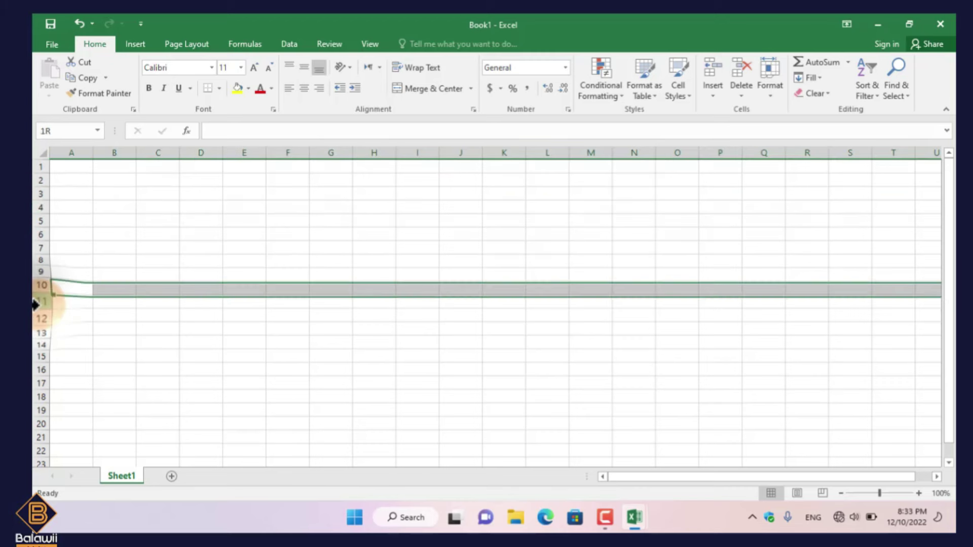
click(39, 383)
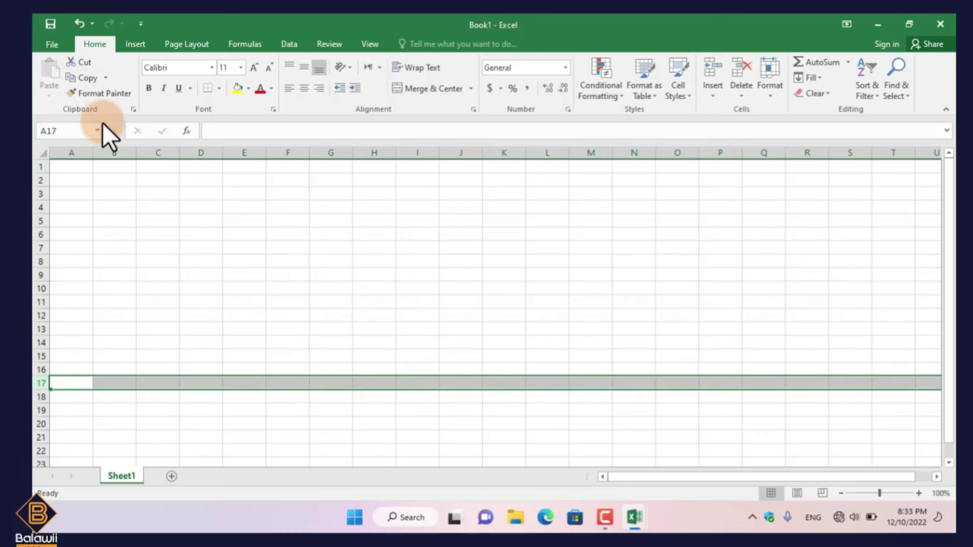
click(121, 155)
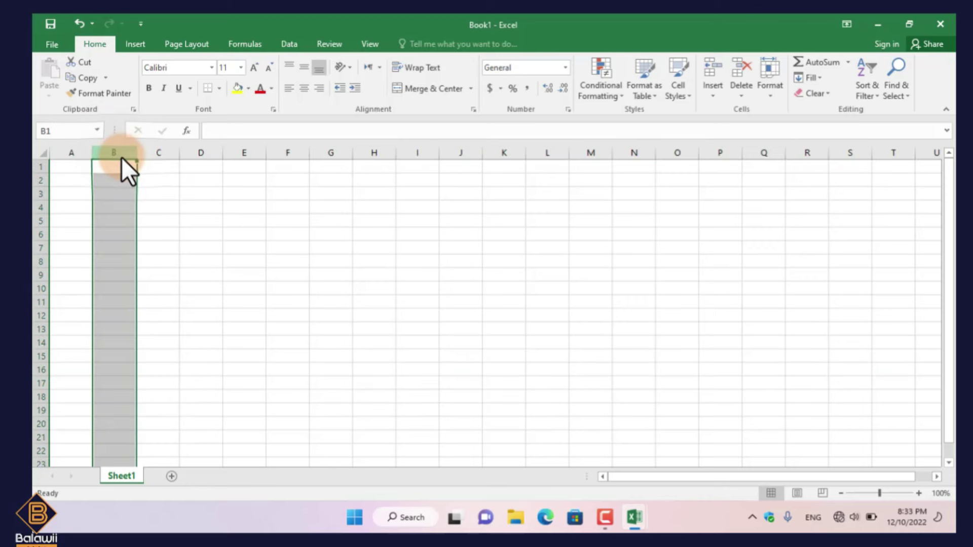
drag(223, 153, 226, 151)
click(205, 156)
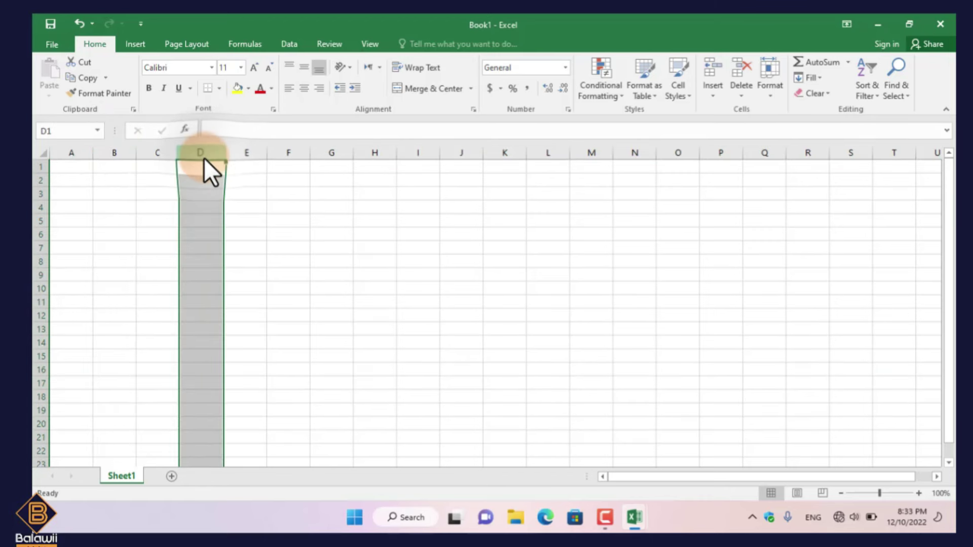
click(285, 156)
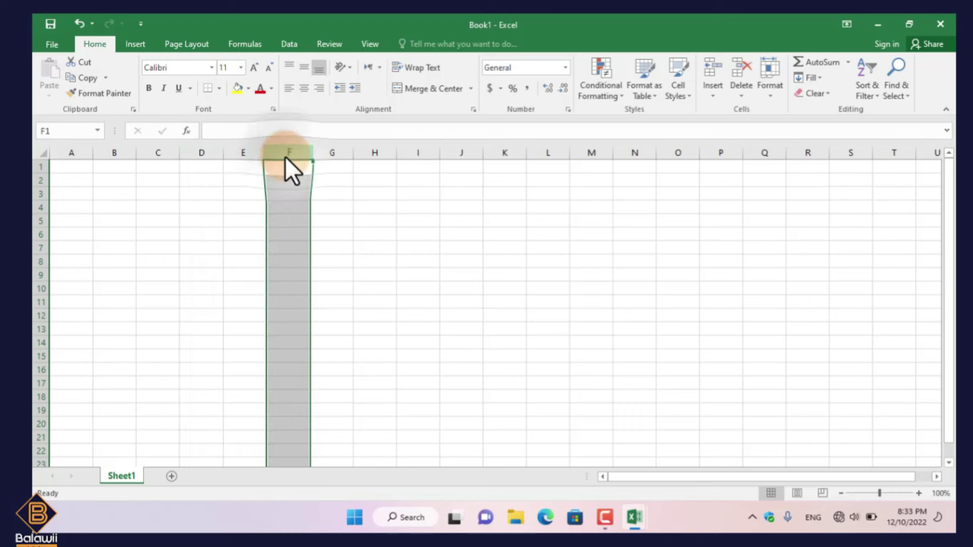
click(41, 248)
click(117, 152)
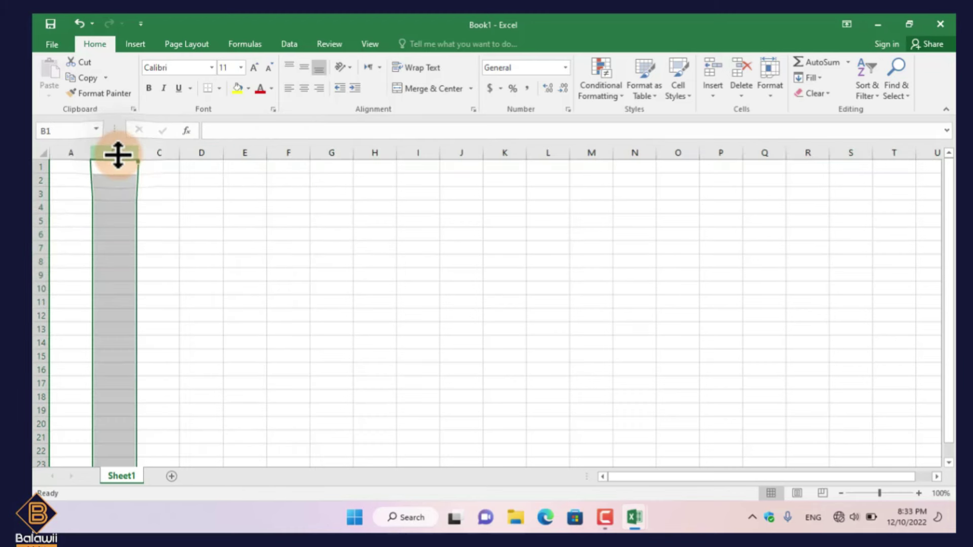
Select the individual cells C5, F10 and B11
click(167, 220)
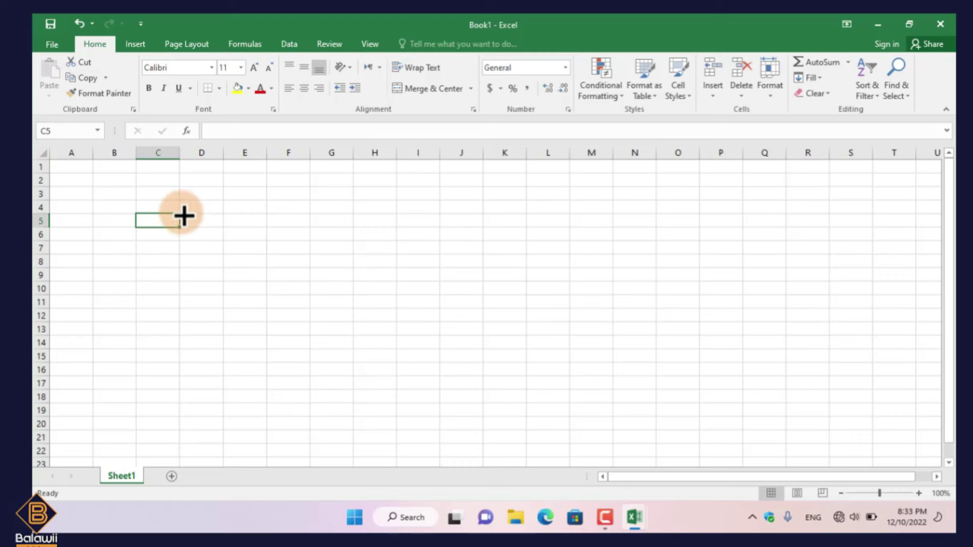
click(307, 286)
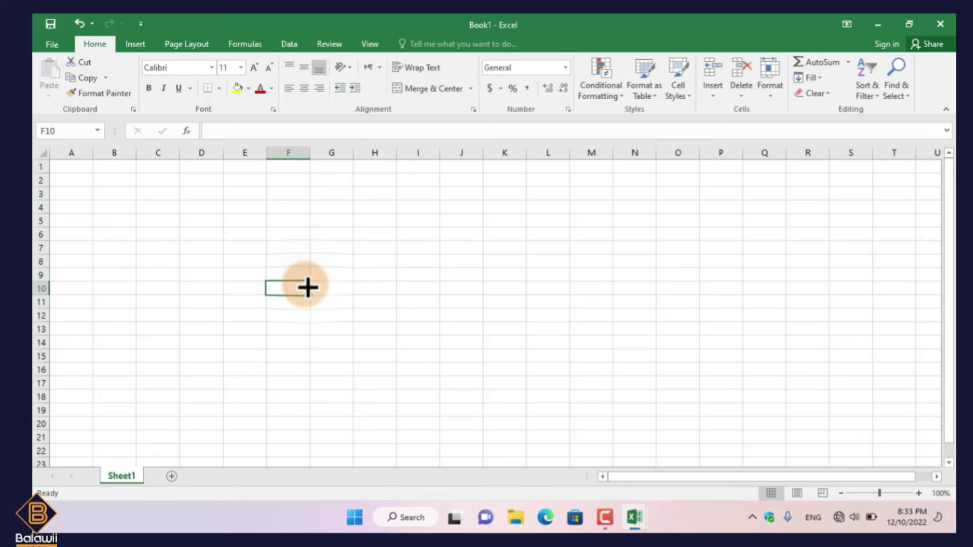
click(114, 300)
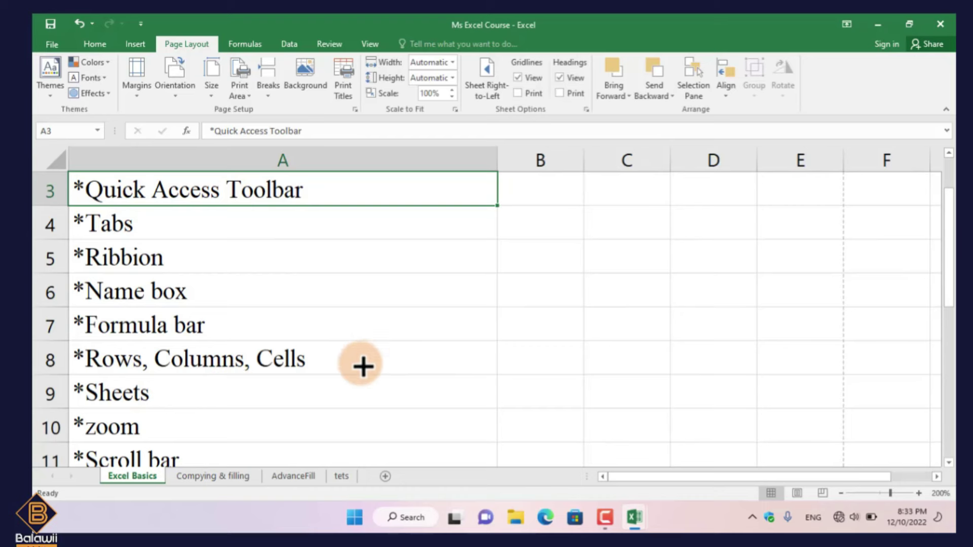
scroll(363, 364, down, 1)
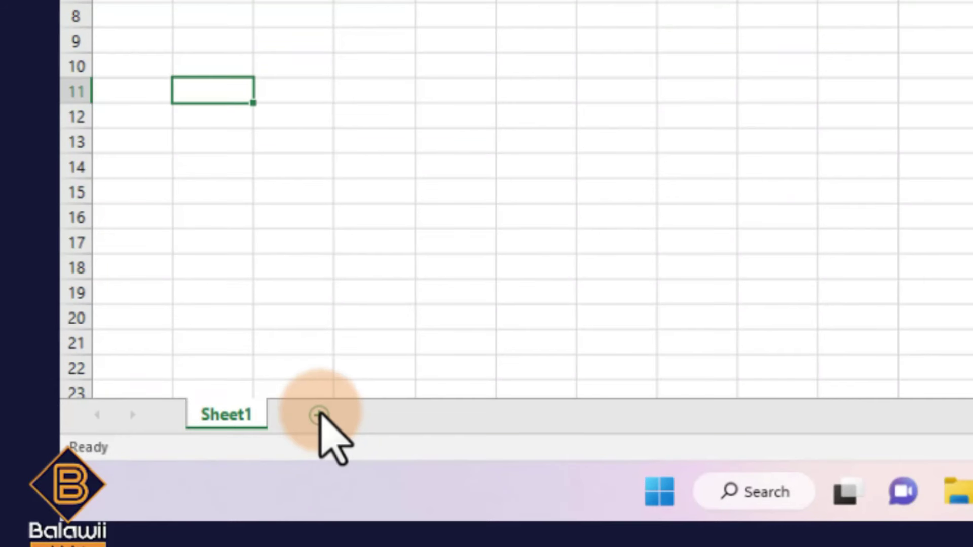
Add three new sheets so the workbook holds Sheet1 through Sheet4
click(319, 417)
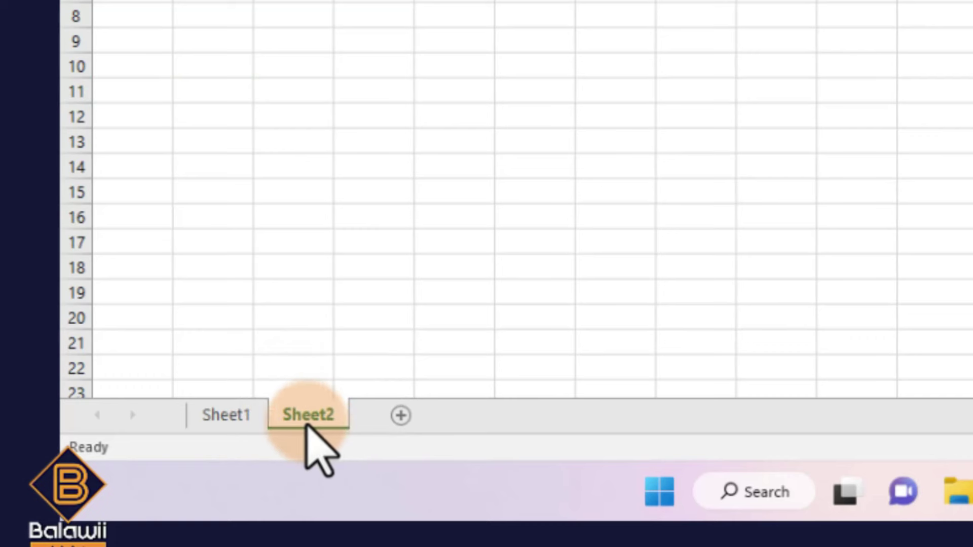
click(400, 415)
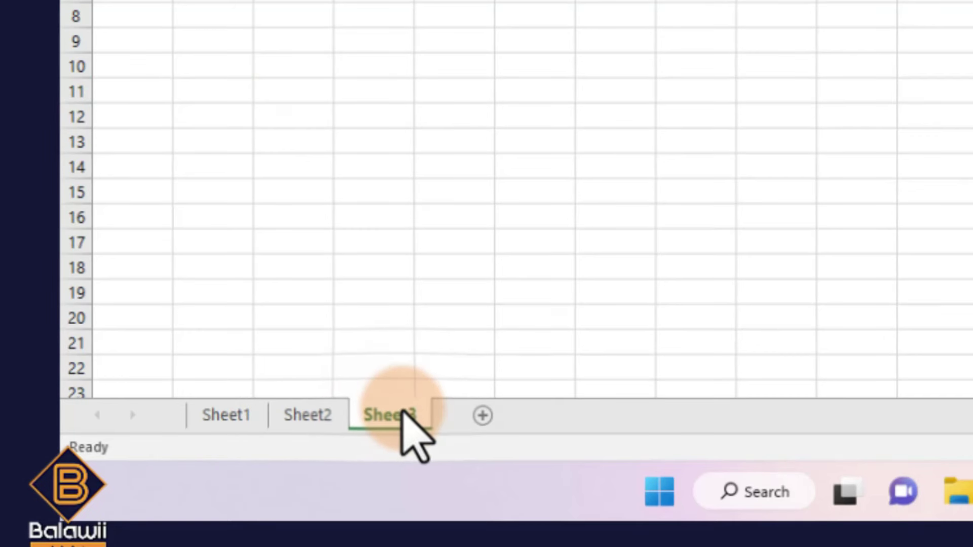
click(471, 415)
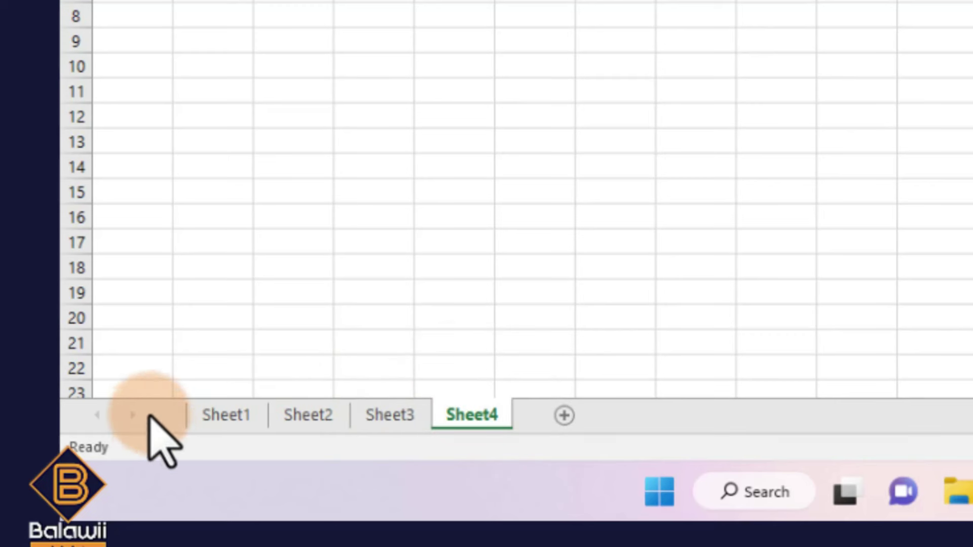
Activate Sheet3 from the sheet-navigation Activate list
right_click(148, 415)
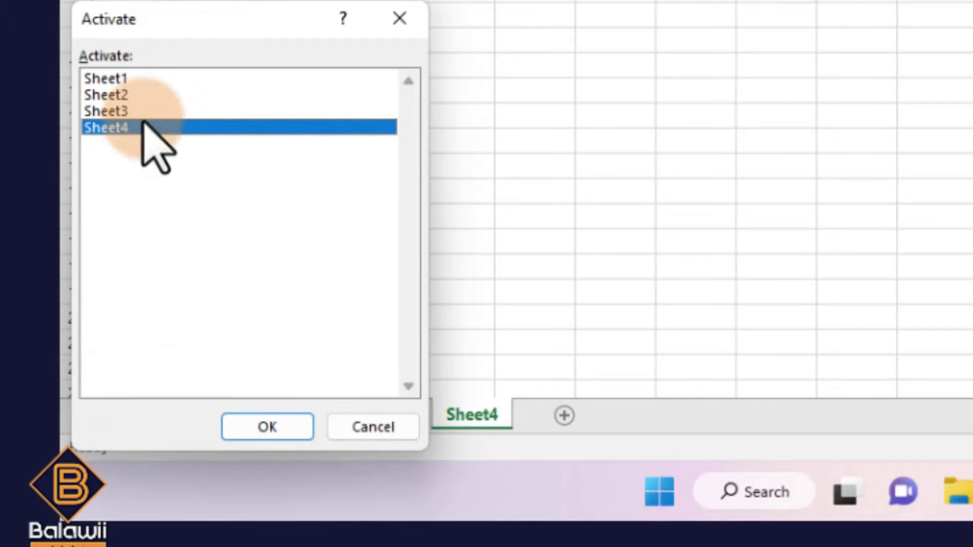
click(147, 78)
click(152, 95)
click(157, 116)
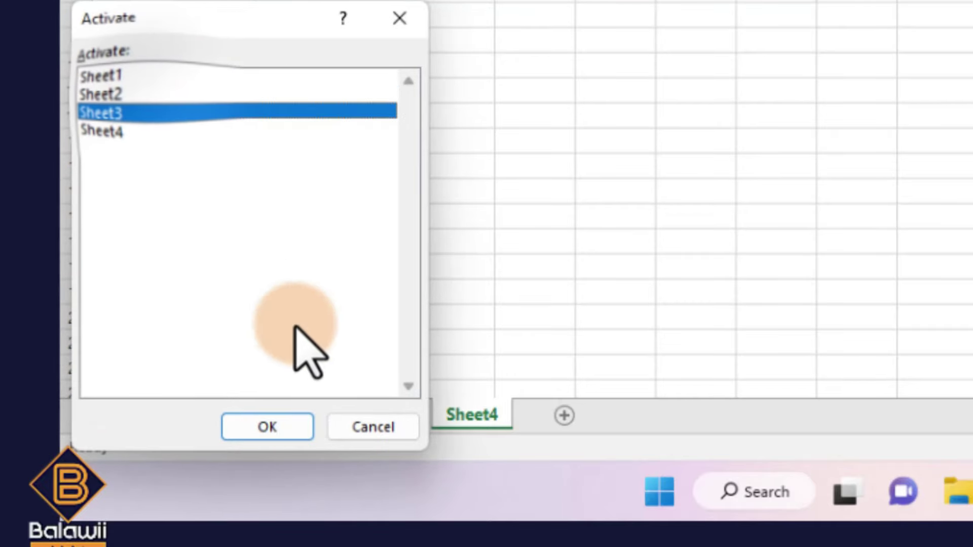
click(294, 426)
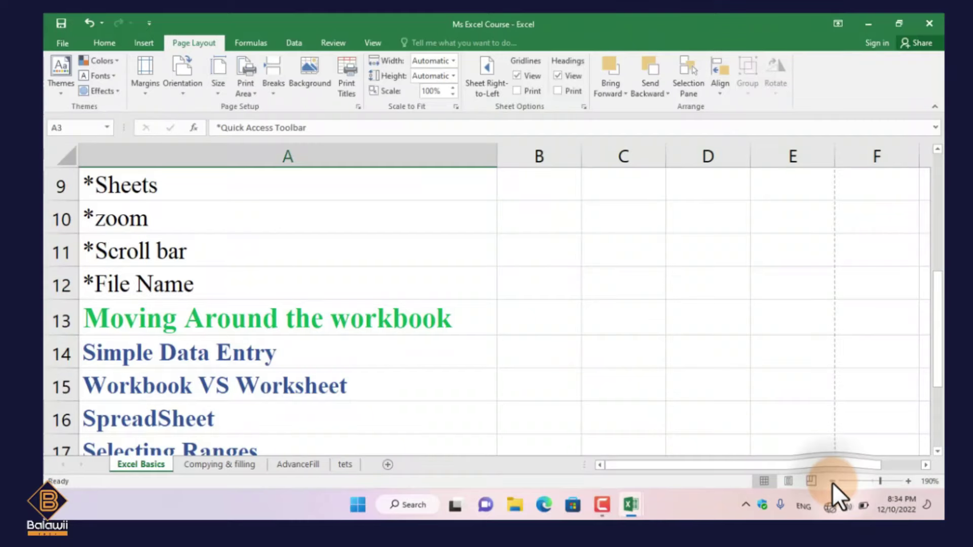
Zoom the sheet out step by step down to the minimum 10%
click(832, 482)
click(832, 481)
click(832, 481)
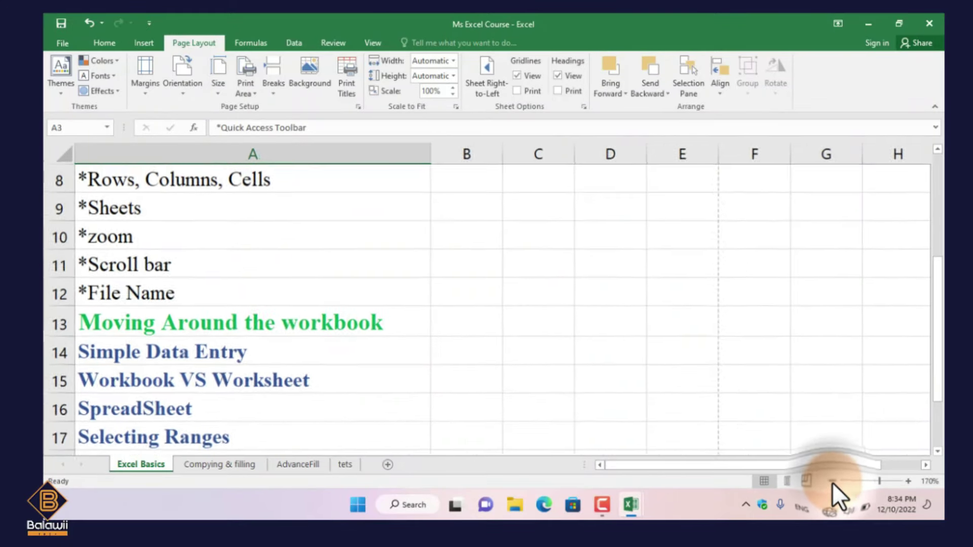
double_click(833, 482)
double_click(832, 481)
double_click(832, 481)
click(832, 482)
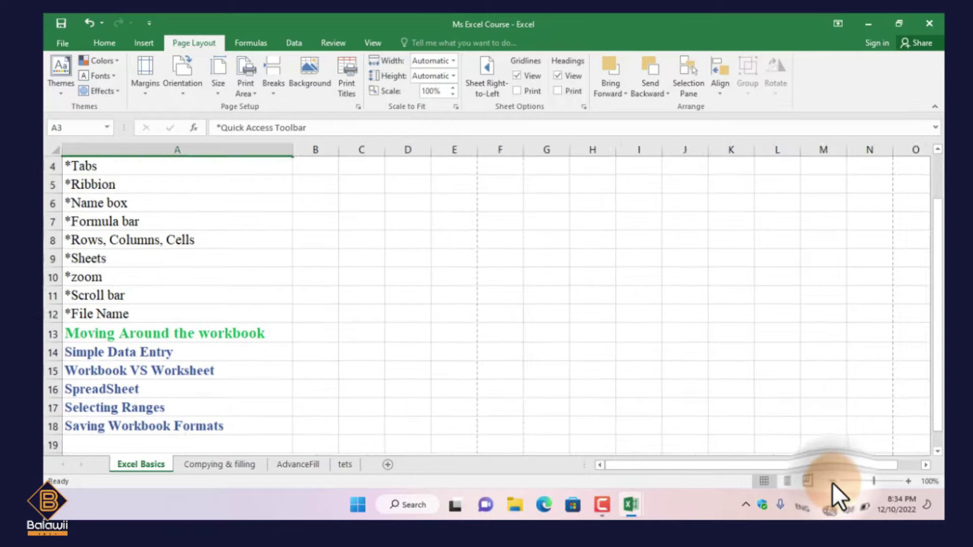
double_click(832, 482)
double_click(832, 481)
click(833, 482)
click(832, 481)
click(832, 482)
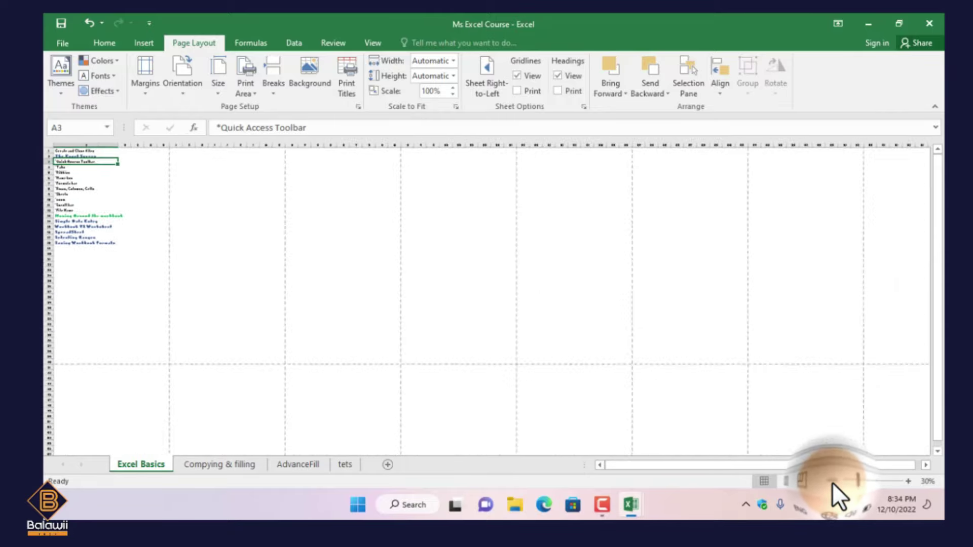
double_click(832, 482)
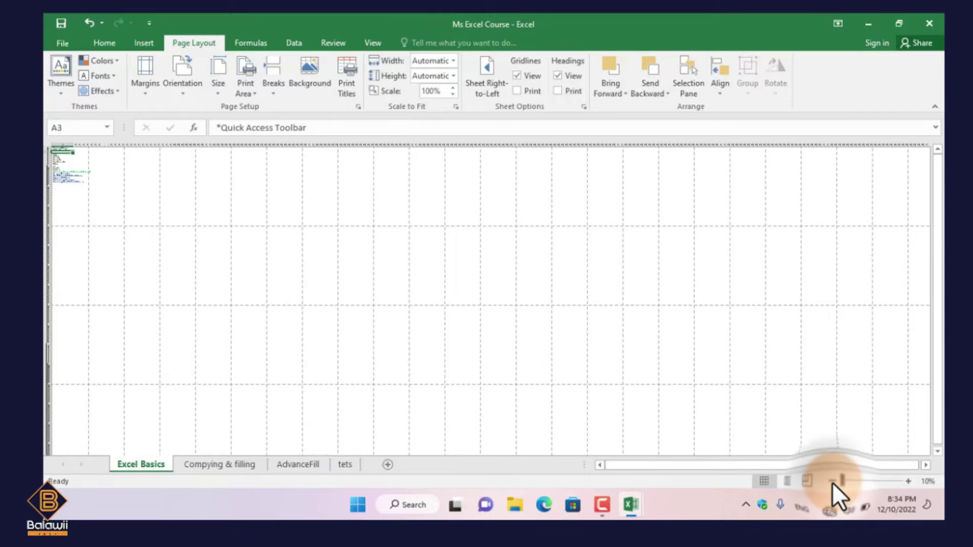
Bring the zoom back to about 106% on the slider, then up to 140%
click(871, 482)
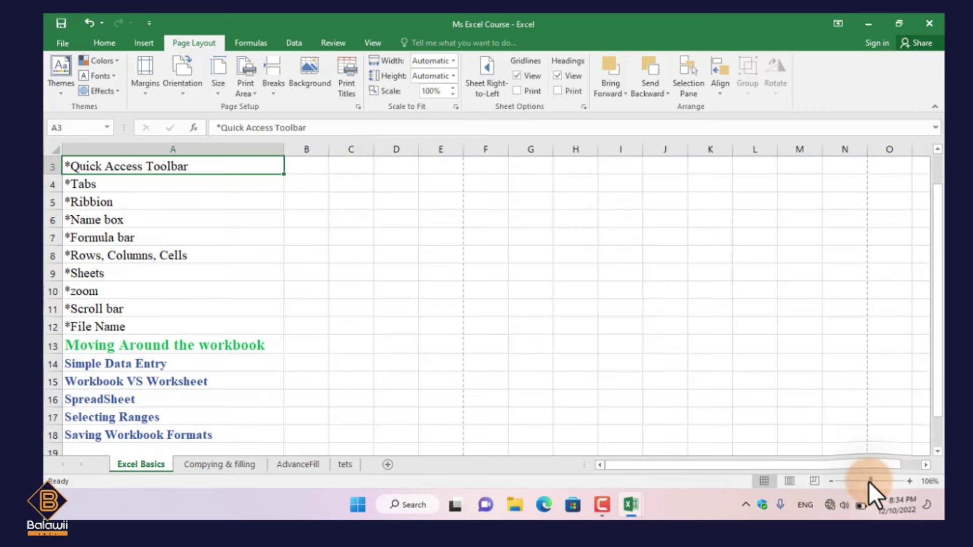
click(907, 479)
click(908, 480)
click(907, 480)
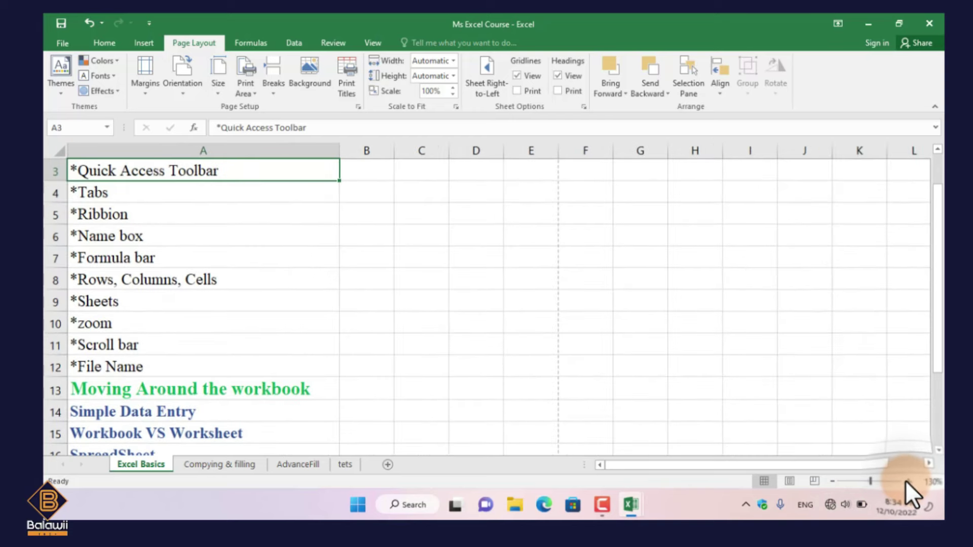
click(906, 480)
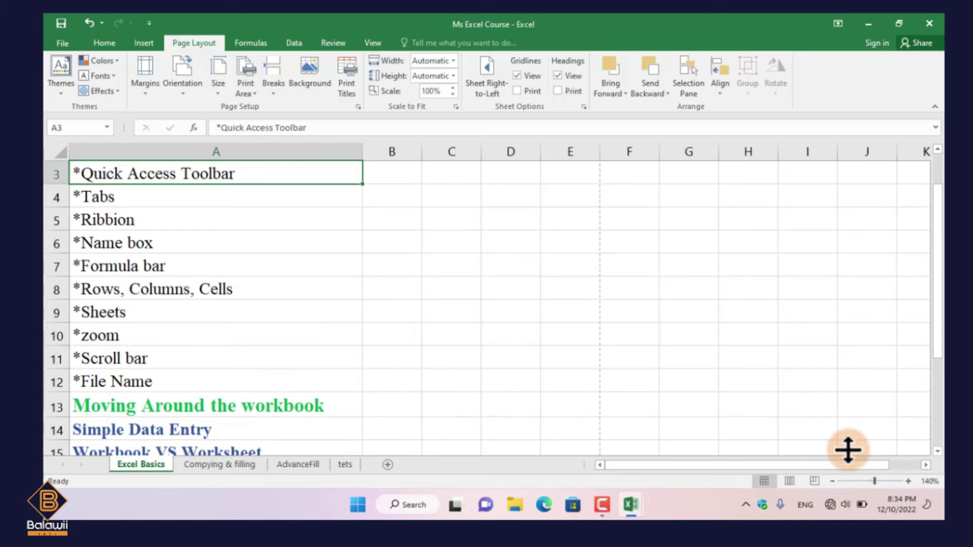
click(790, 481)
scroll(540, 293, up, 2)
scroll(527, 295, down, 2)
scroll(525, 297, down, 5)
scroll(527, 294, up, 7)
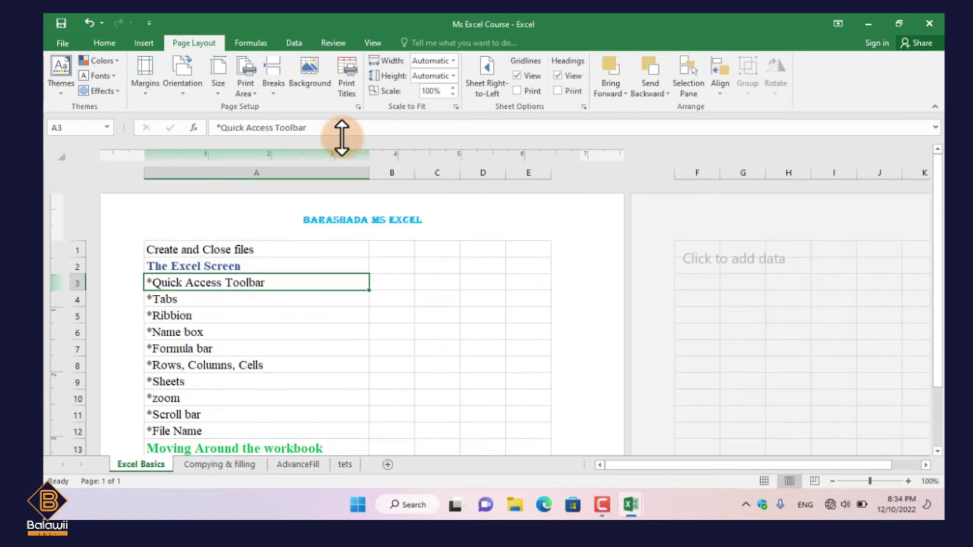
click(227, 84)
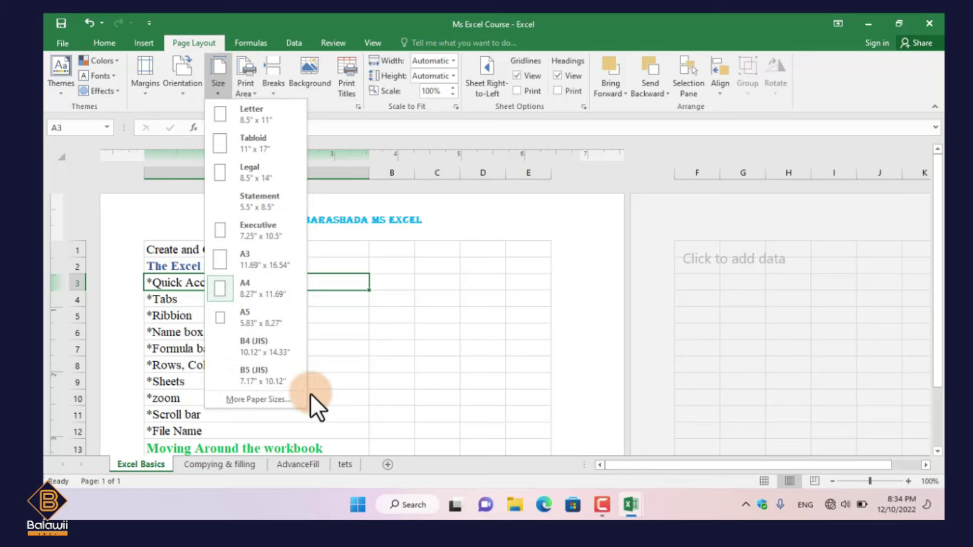
click(505, 275)
scroll(679, 355, down, 4)
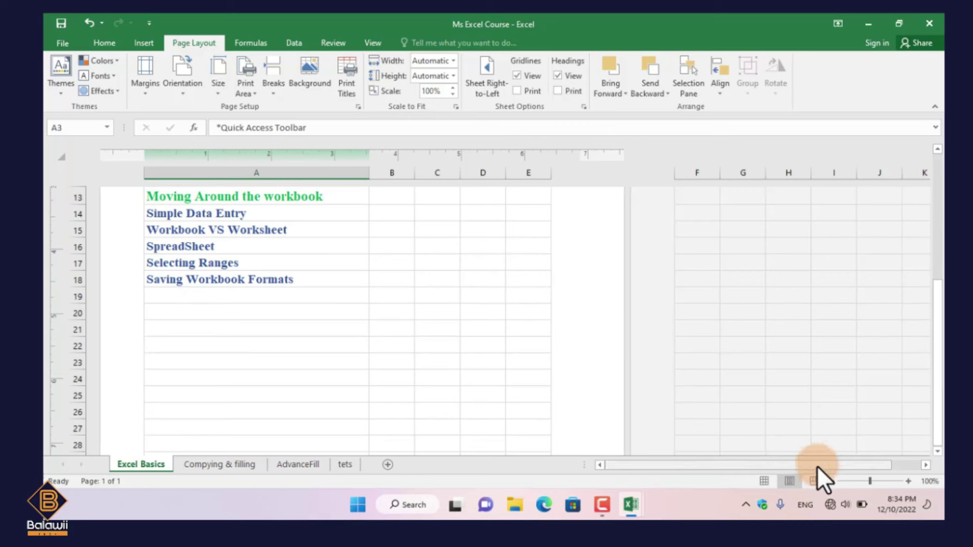
click(814, 479)
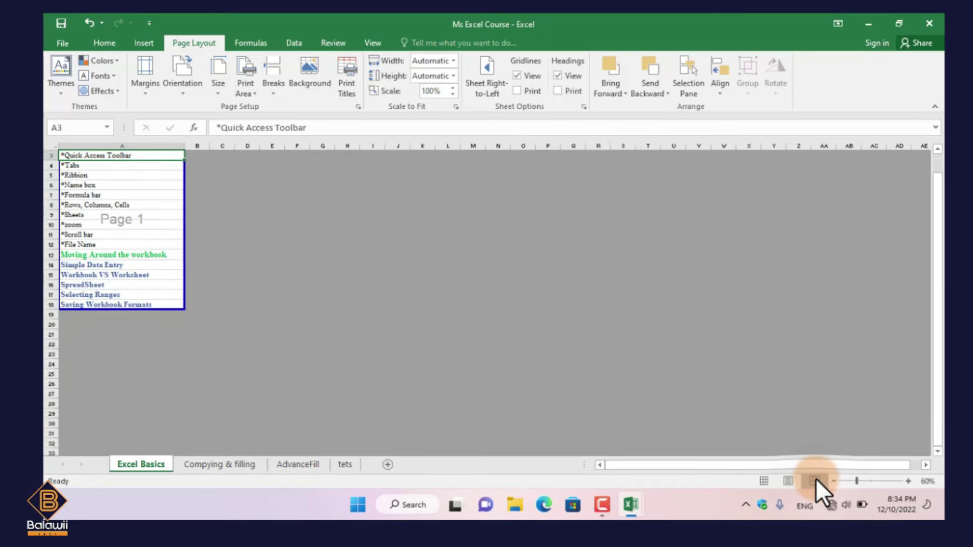
click(764, 481)
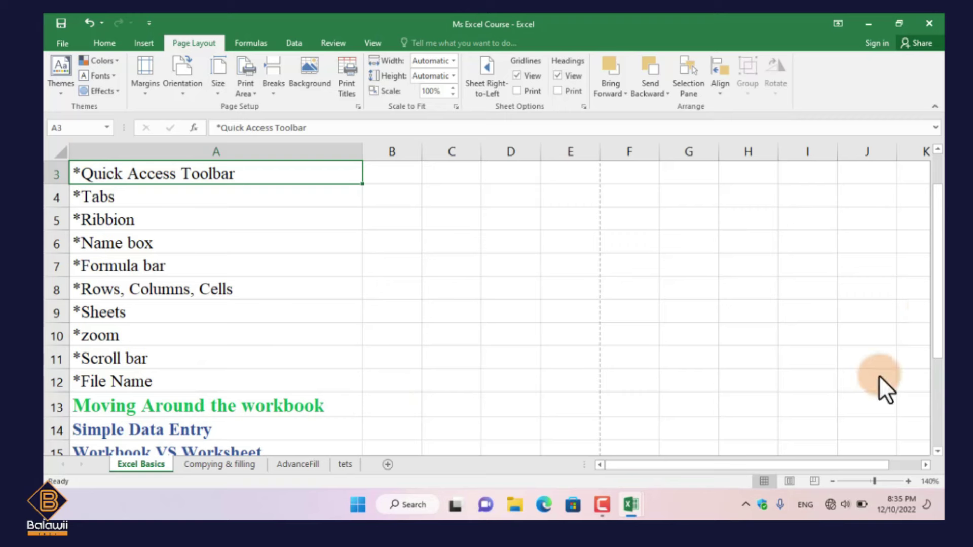
Drag the vertical and horizontal scrollbars back and forth to browse the sheet
drag(938, 283, 934, 362)
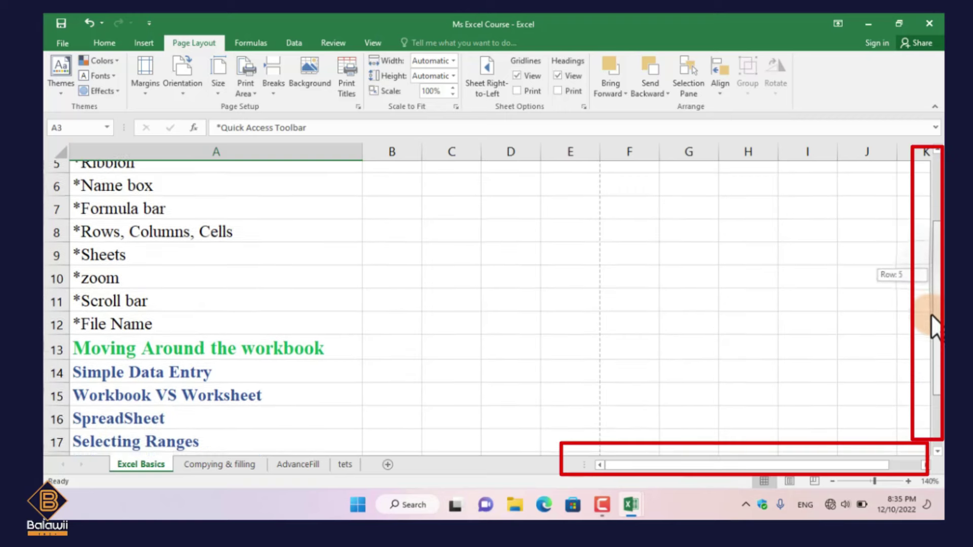
mouse_move(767, 465)
mouse_down()
mouse_move(852, 470)
mouse_move(652, 474)
mouse_move(810, 471)
mouse_up()
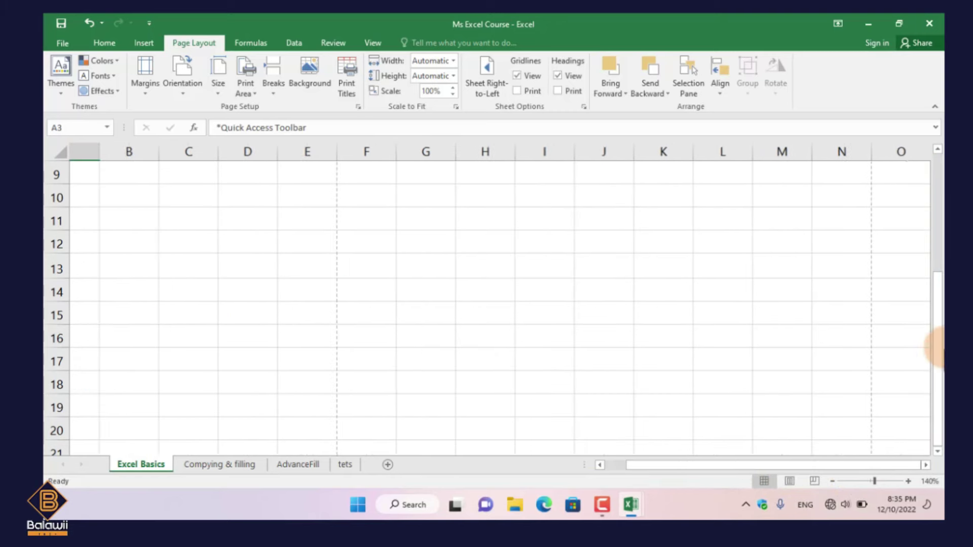
mouse_move(938, 325)
mouse_down()
mouse_move(941, 196)
mouse_move(939, 226)
mouse_up()
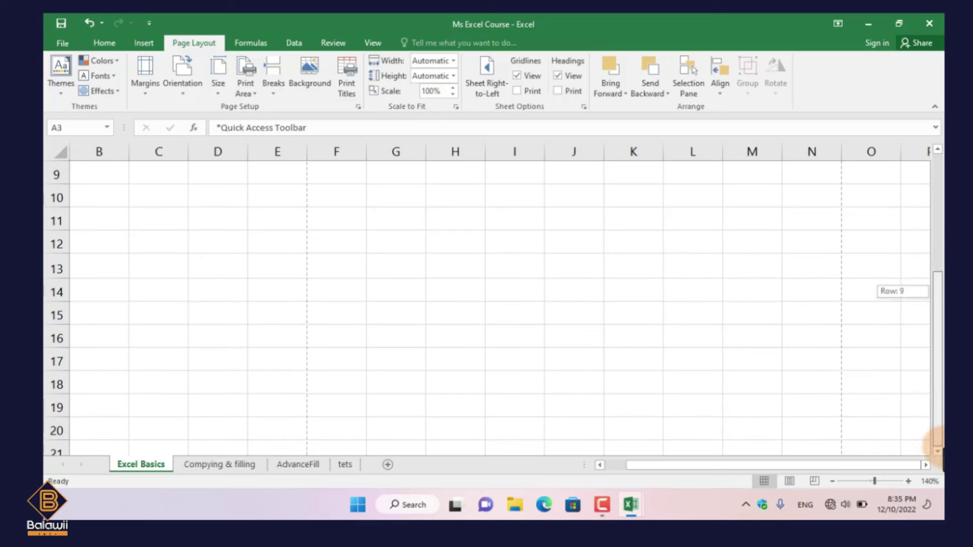
mouse_move(674, 472)
mouse_down()
mouse_move(715, 473)
mouse_move(628, 473)
mouse_up()
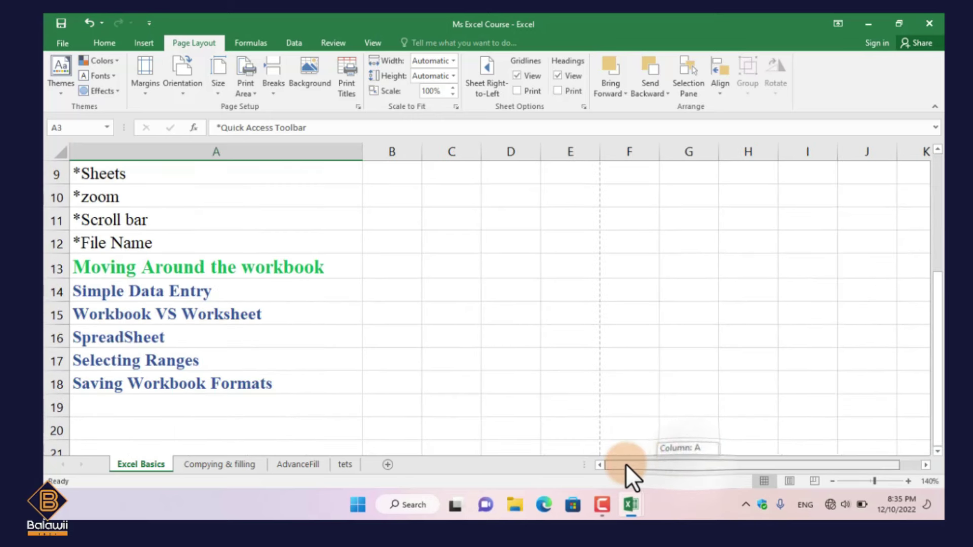
mouse_move(941, 341)
mouse_down()
mouse_move(939, 209)
mouse_move(937, 386)
mouse_up()
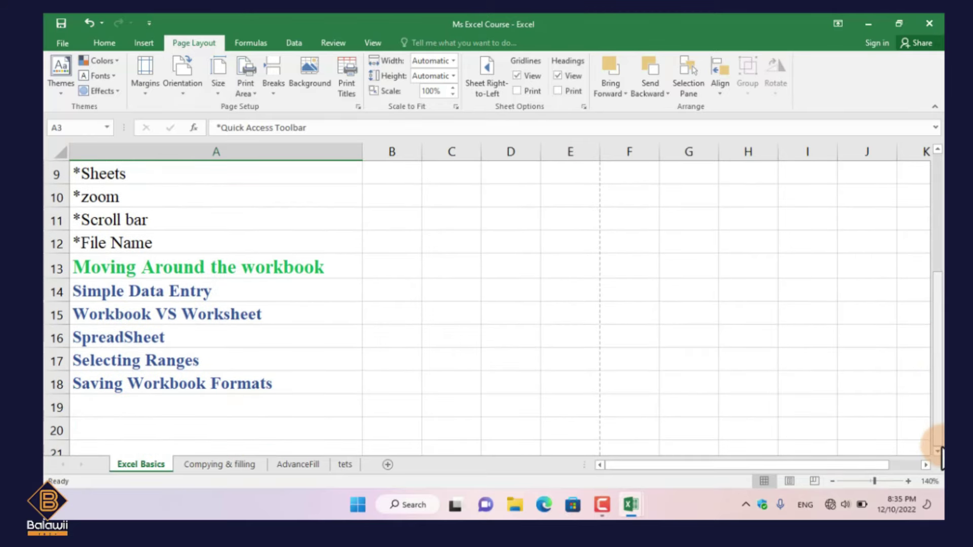
Scroll down the topic list, then bring the empty columns Q to AD into view
scroll(937, 456, down, 1)
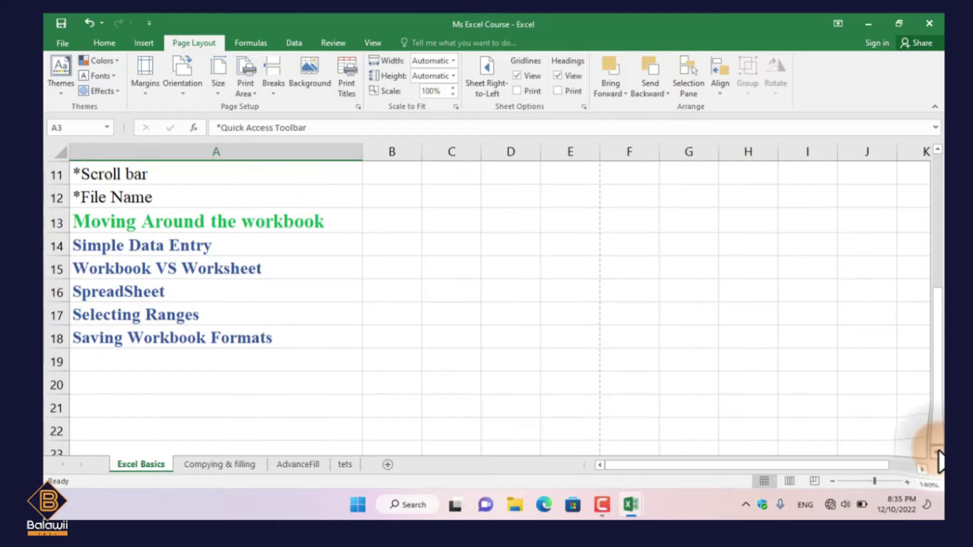
scroll(937, 456, down, 1)
scroll(937, 456, down, 2)
scroll(934, 450, down, 3)
scroll(934, 450, down, 1)
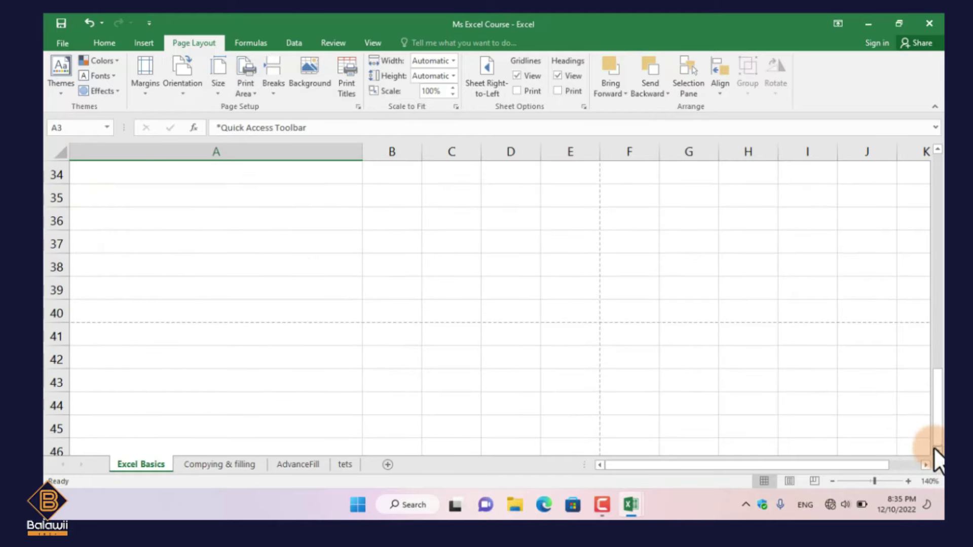
drag(933, 448, 938, 213)
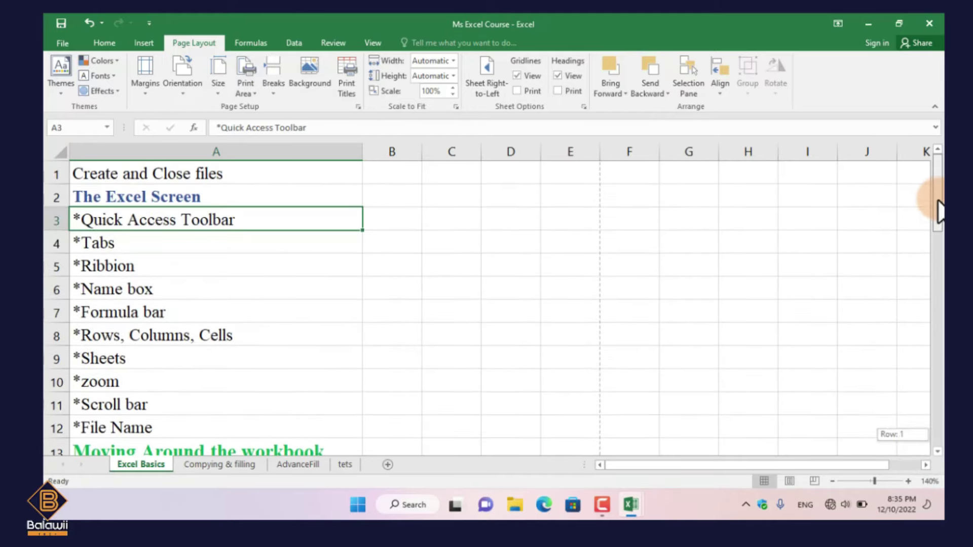
drag(928, 465, 884, 476)
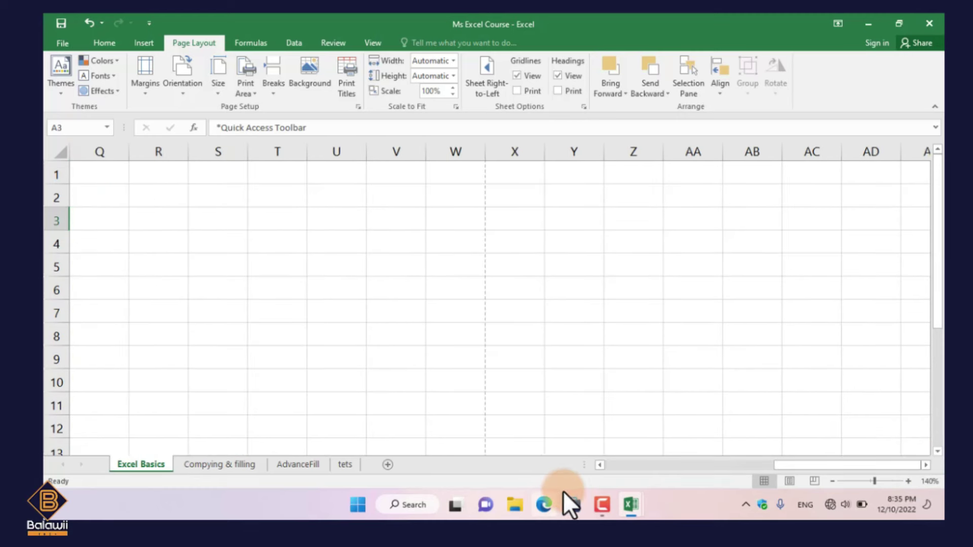
Return to column A, wheel-scroll the list, and turn on middle-click autoscroll
click(600, 468)
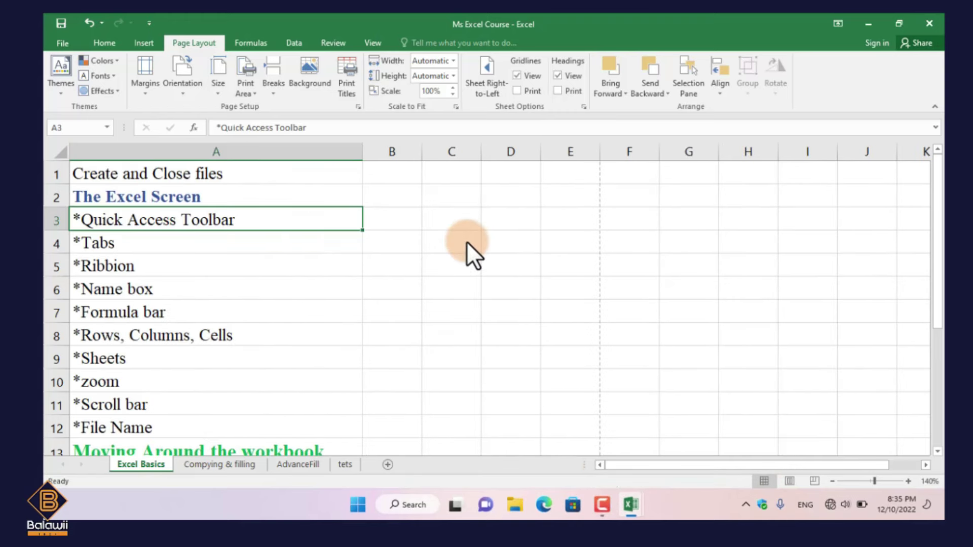
scroll(467, 243, down, 2)
scroll(467, 242, down, 2)
scroll(467, 243, up, 3)
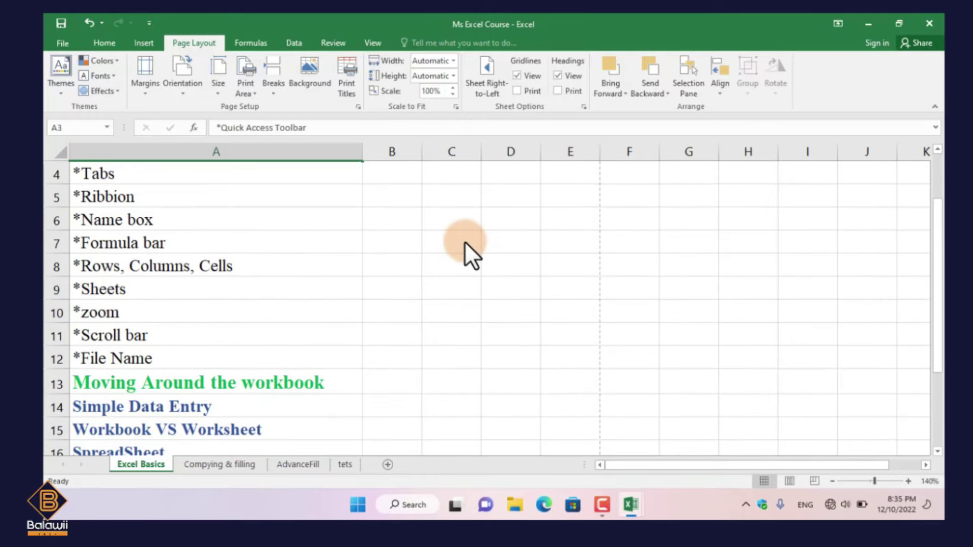
middle_click(465, 242)
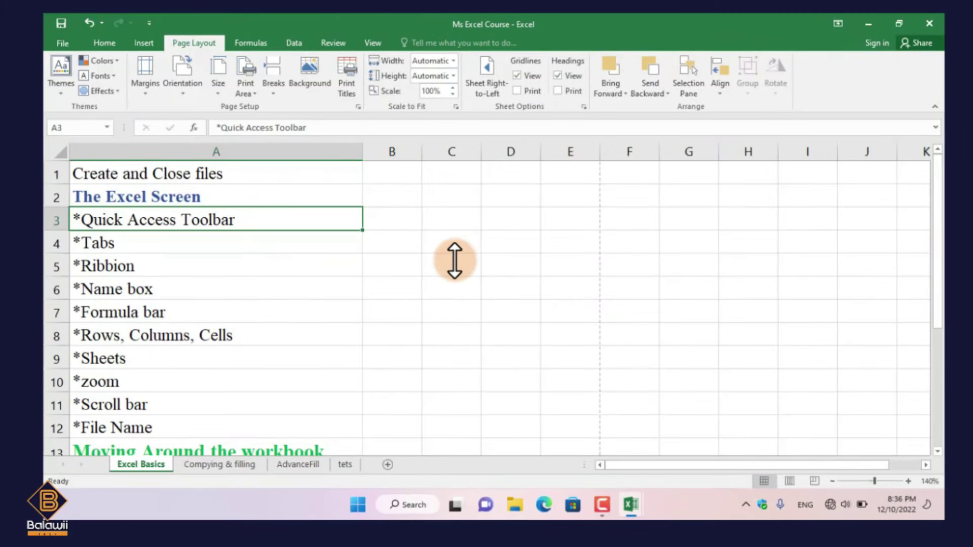
Switch to Book1, select J7, and open then close a new blank Book2
key(ctrl+Tab)
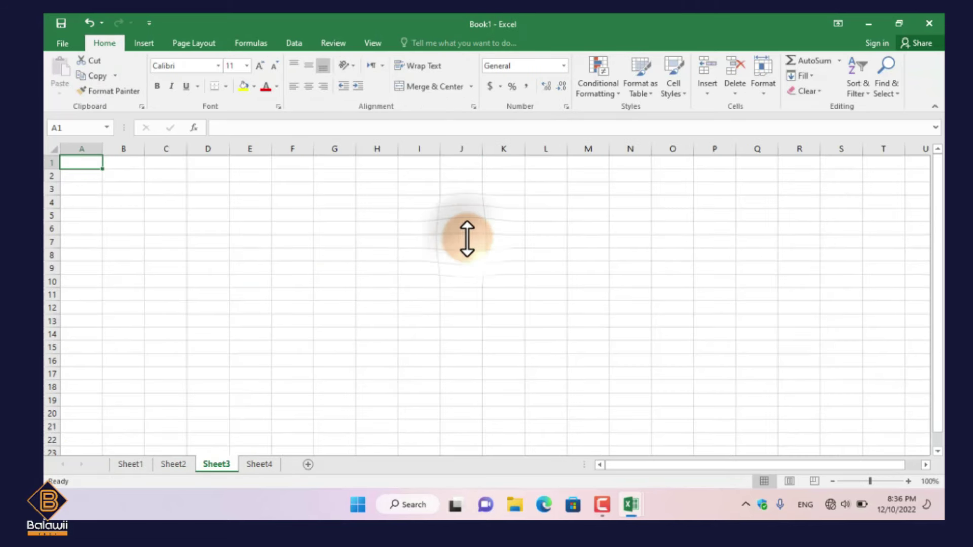
click(467, 240)
key(ctrl+n)
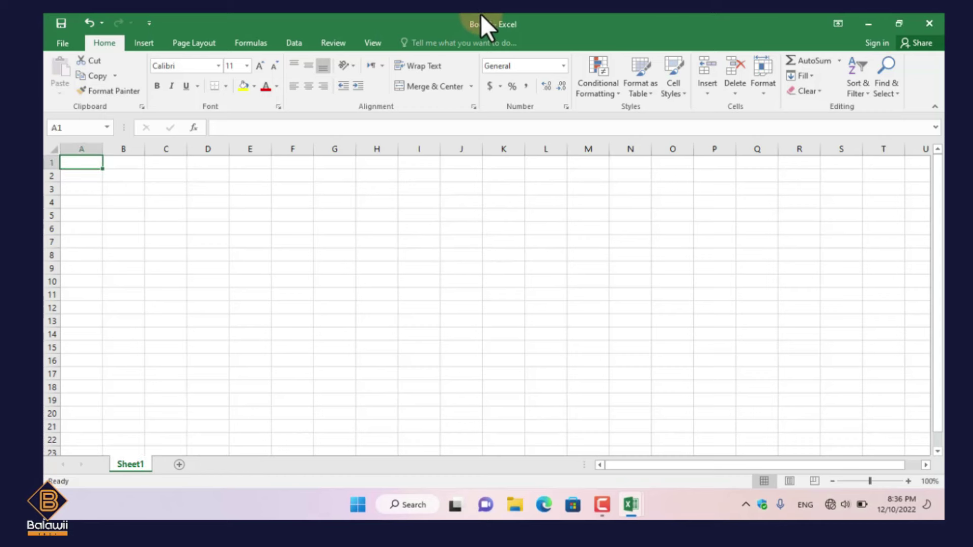
click(929, 23)
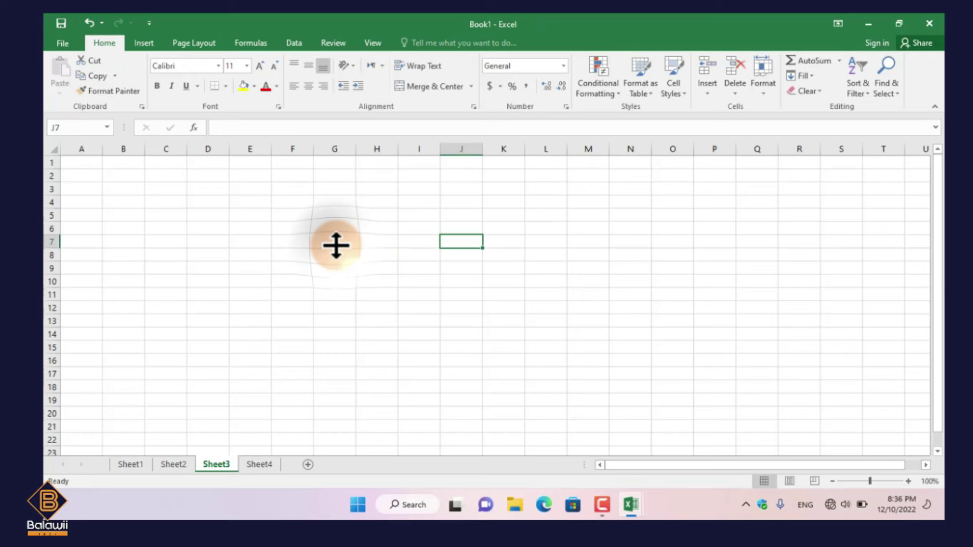
Enter JHFAGHKJH in G7 and NDAWF in H11, then re-enter H11 as KDJDFJ and G7 as CA
click(336, 245)
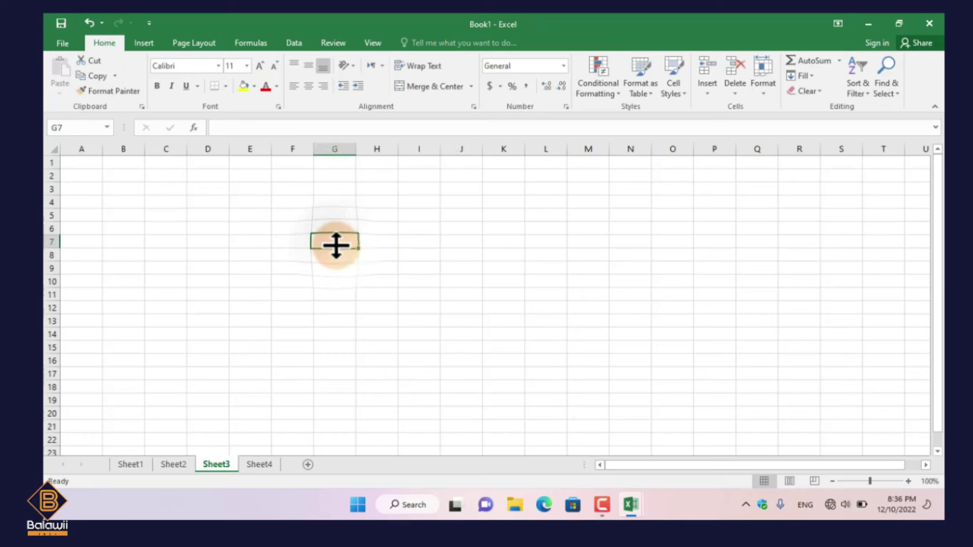
text(JHFAGHKJH)
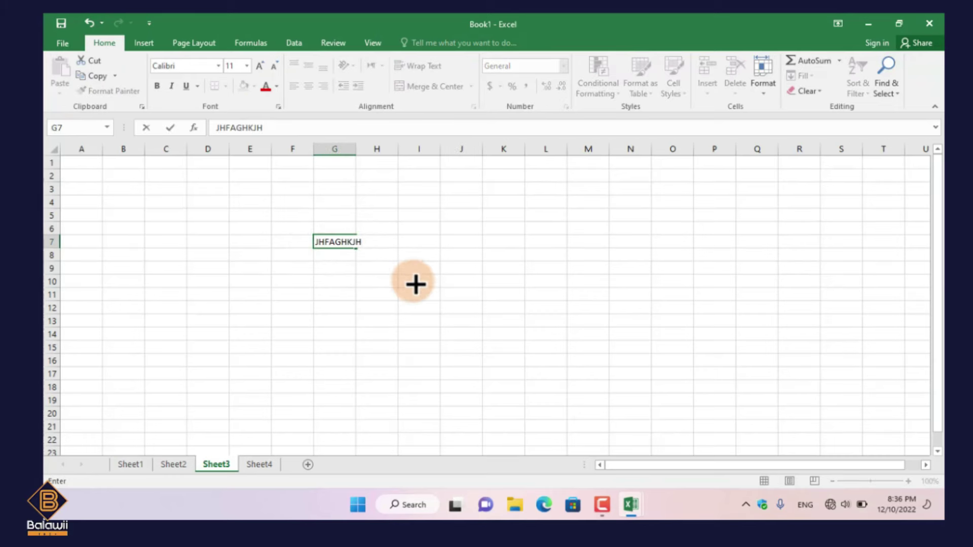
click(380, 302)
text(NDAWF)
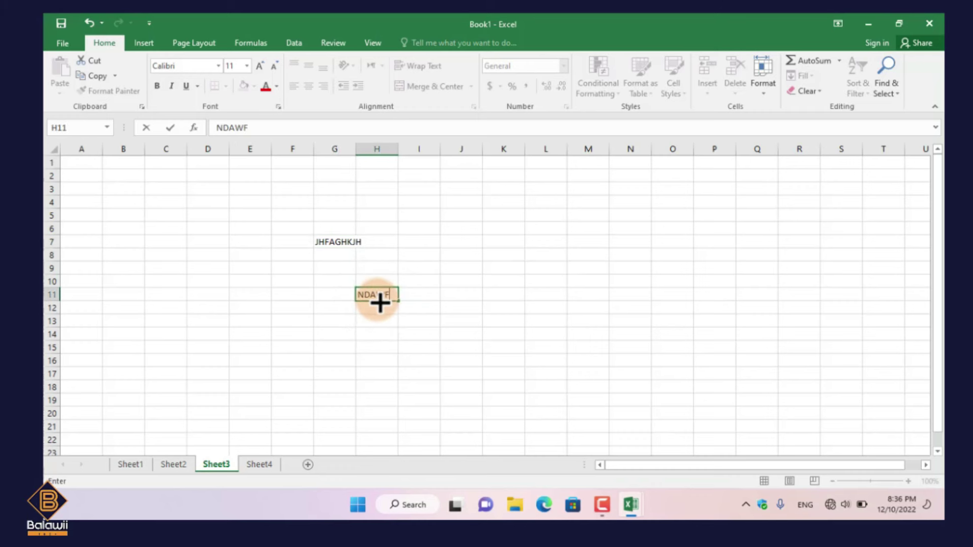
click(336, 242)
double_click(336, 242)
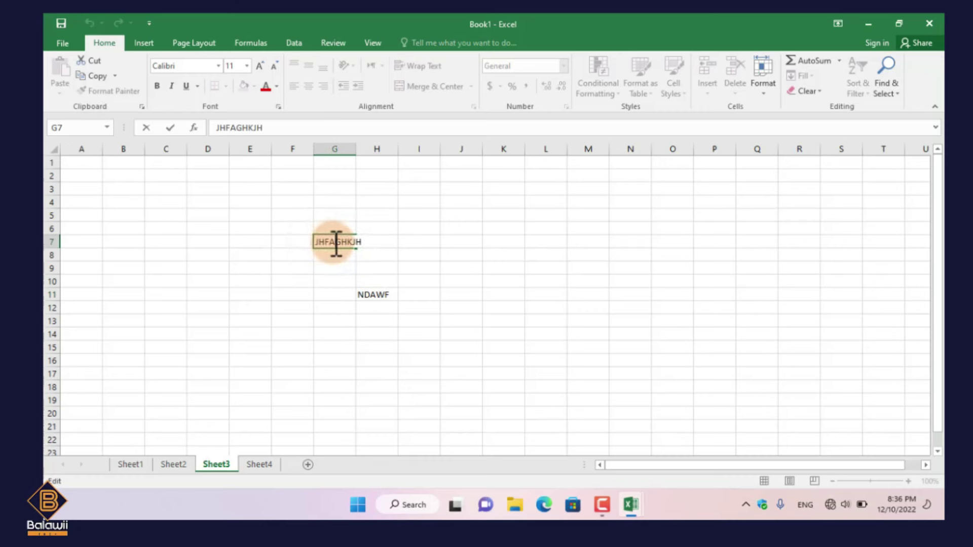
click(382, 302)
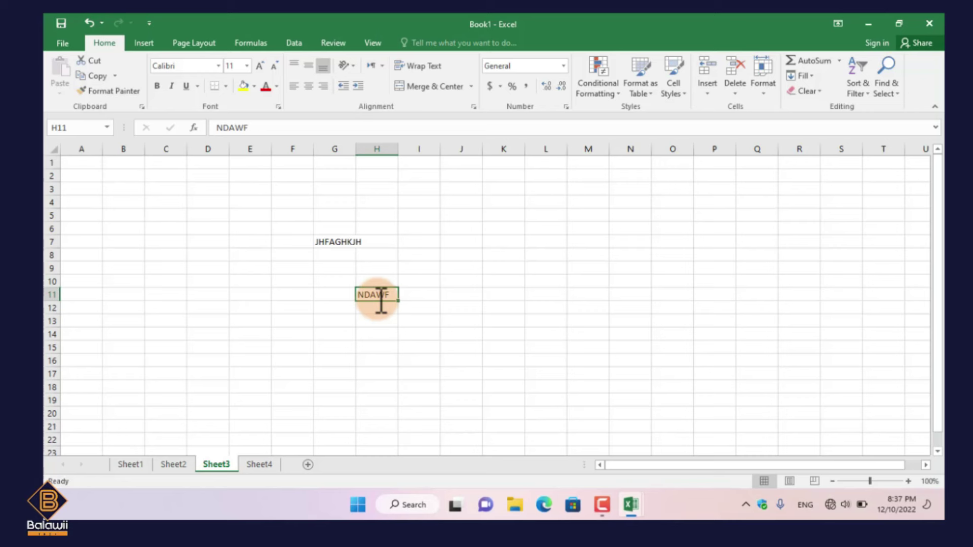
text(KDJDFJ)
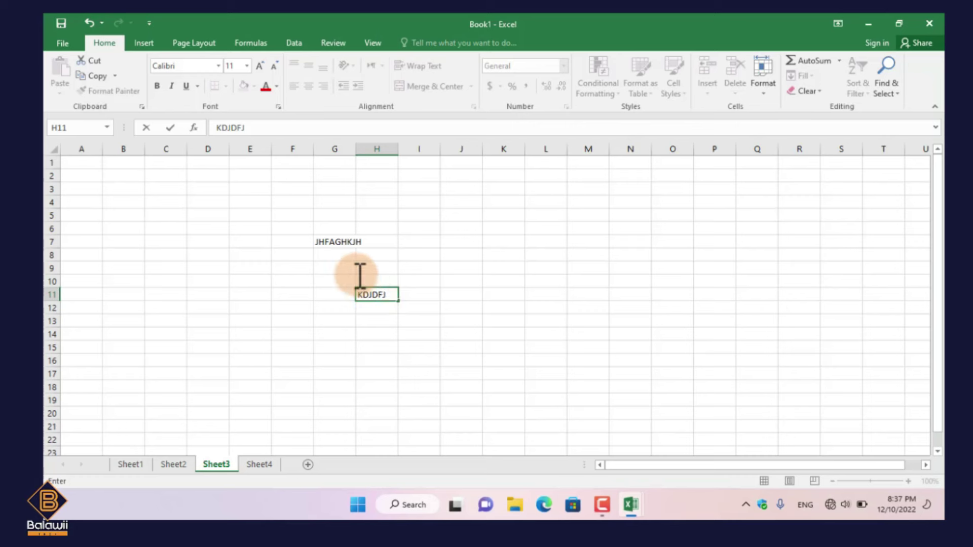
click(349, 242)
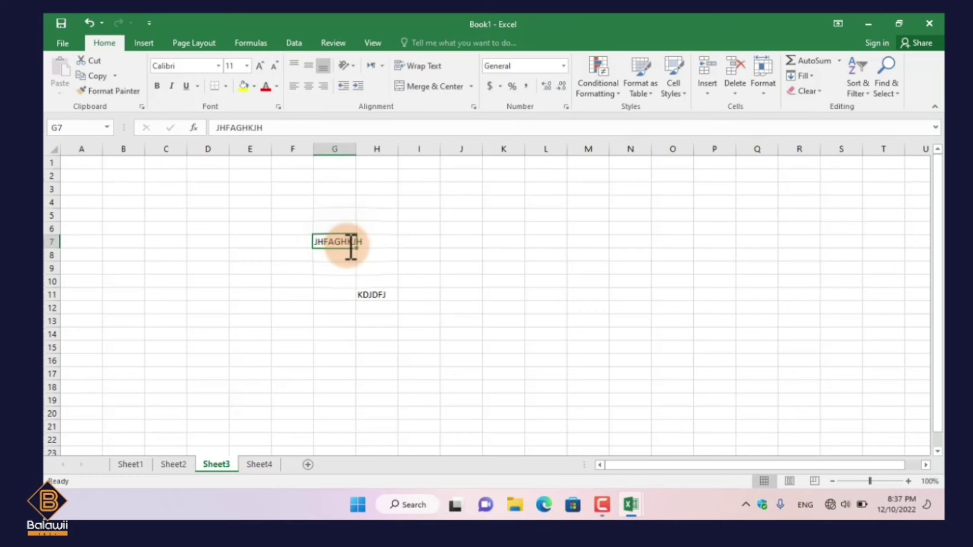
text(CA)
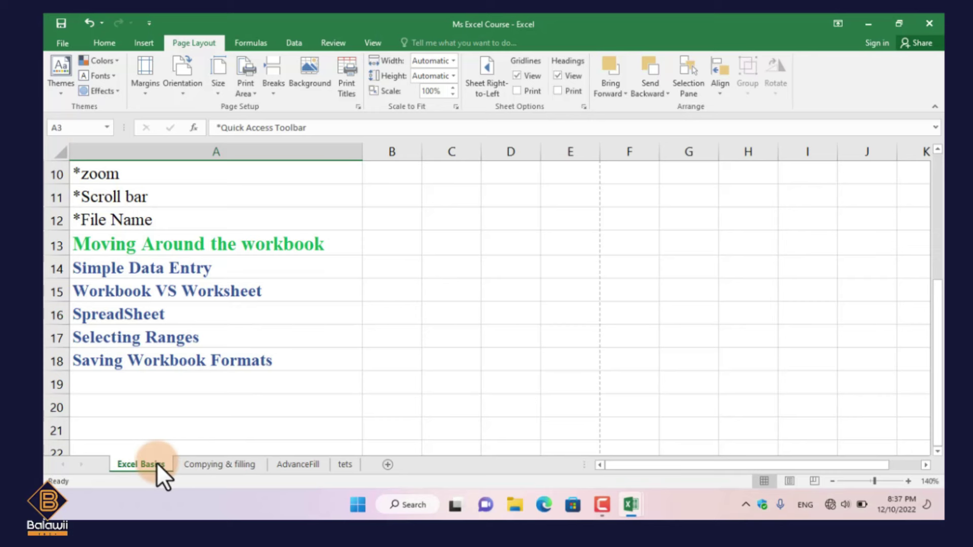
click(194, 462)
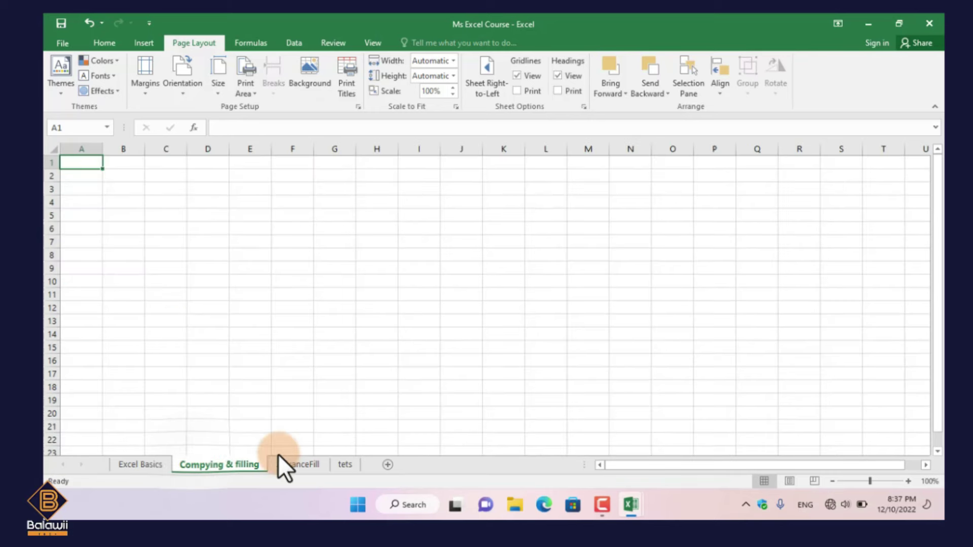
click(286, 465)
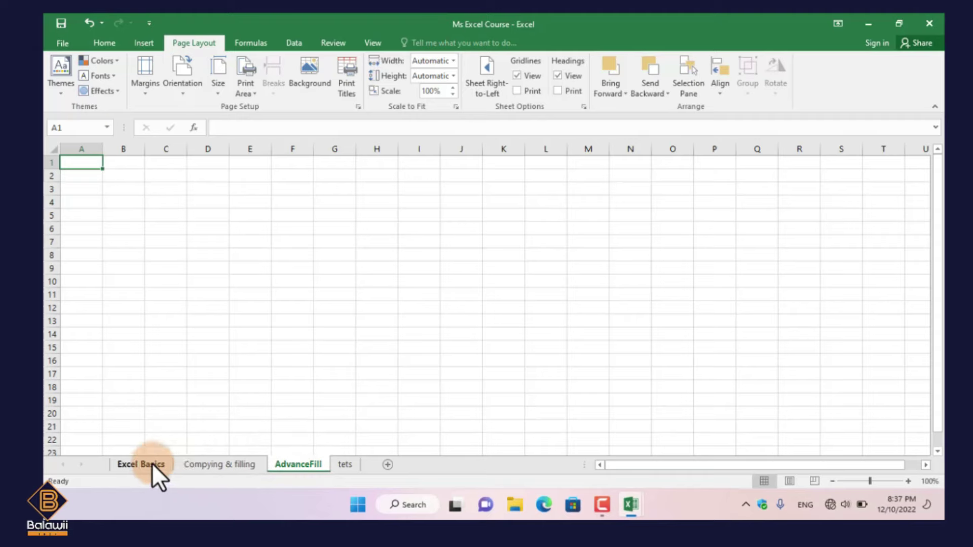
click(151, 464)
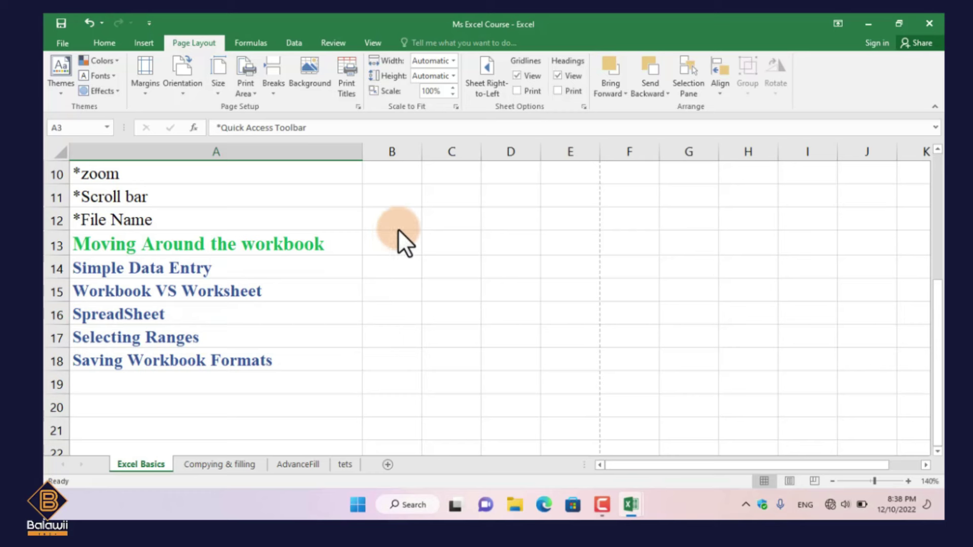
Select the ranges B12:C18, then B12:E22, then G12 back to B20 by dragging
mouse_move(396, 221)
mouse_down()
mouse_move(448, 315)
mouse_move(459, 373)
mouse_up()
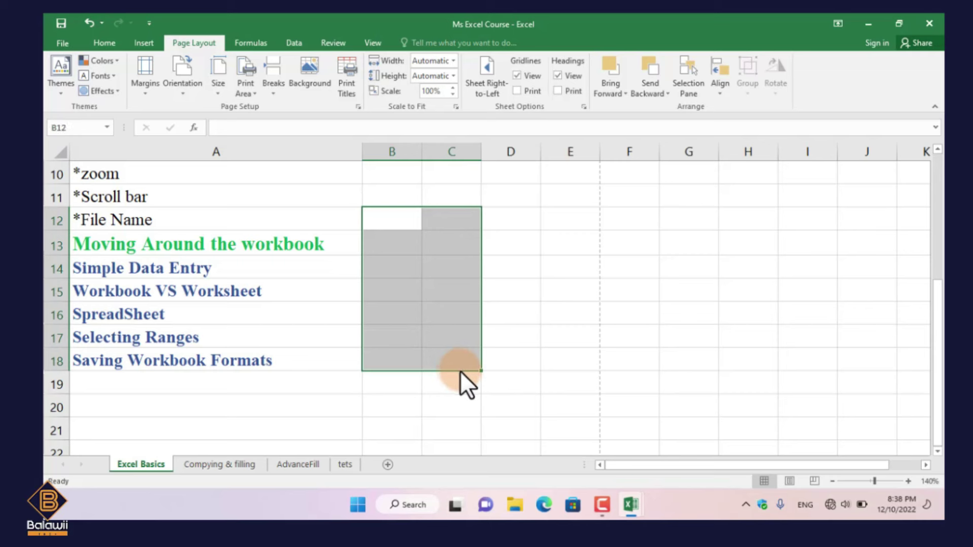
click(408, 273)
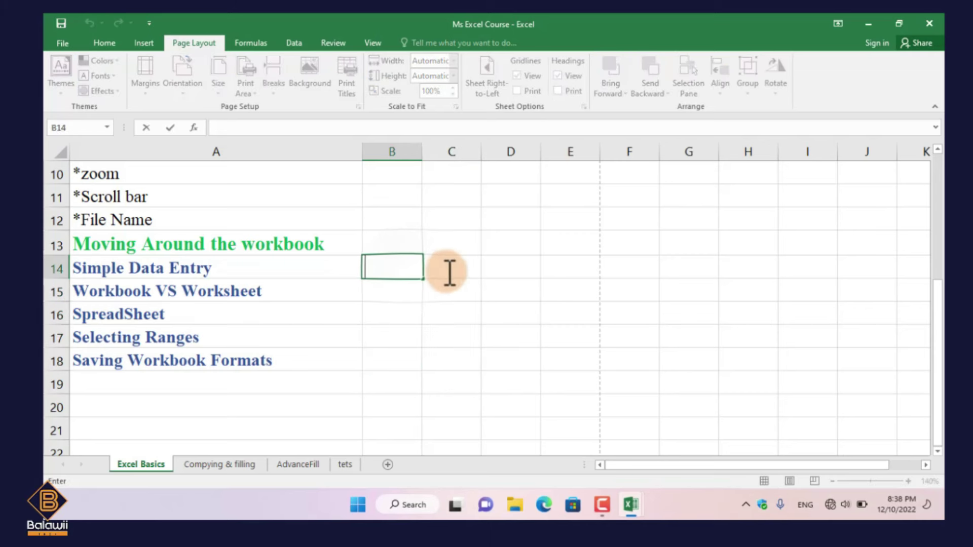
drag(424, 279, 593, 427)
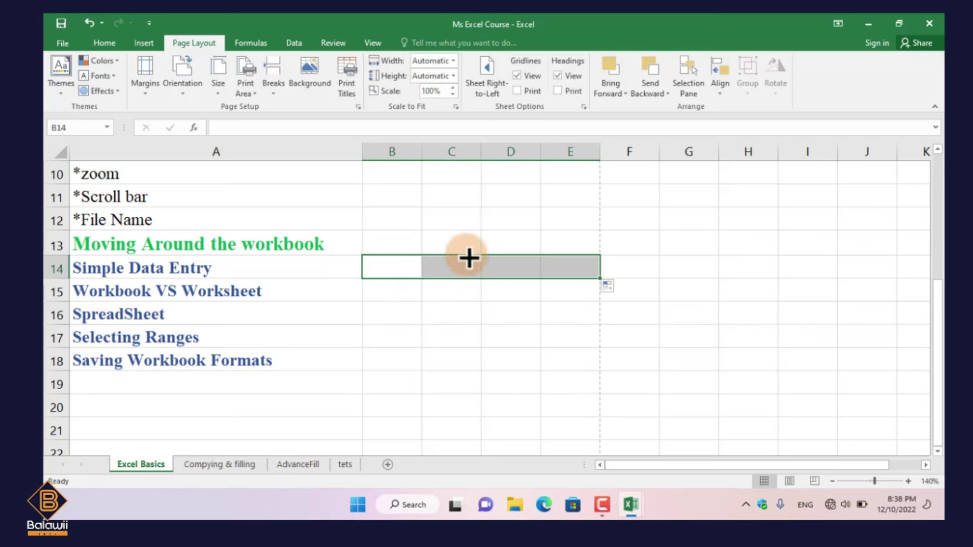
drag(420, 215, 571, 456)
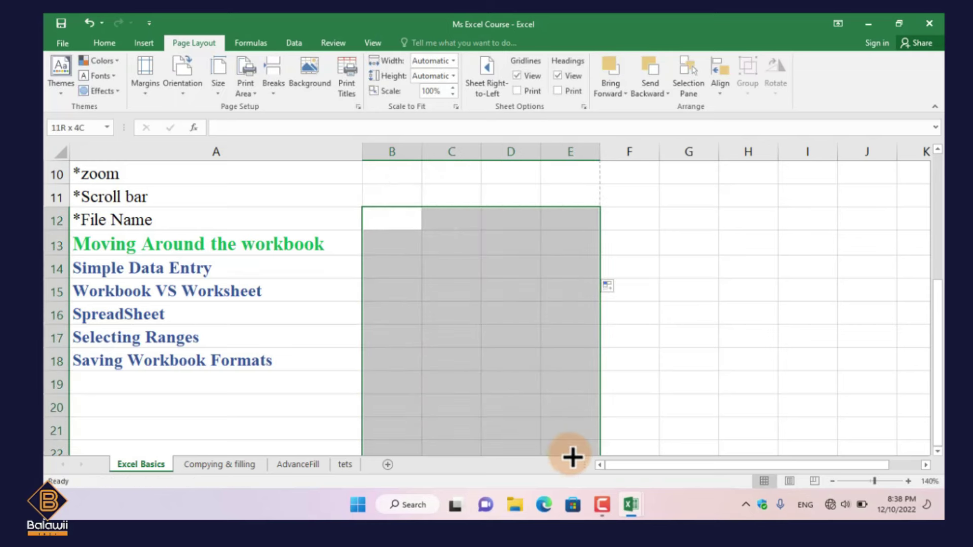
mouse_move(664, 223)
mouse_down()
mouse_move(656, 250)
mouse_move(393, 415)
mouse_up()
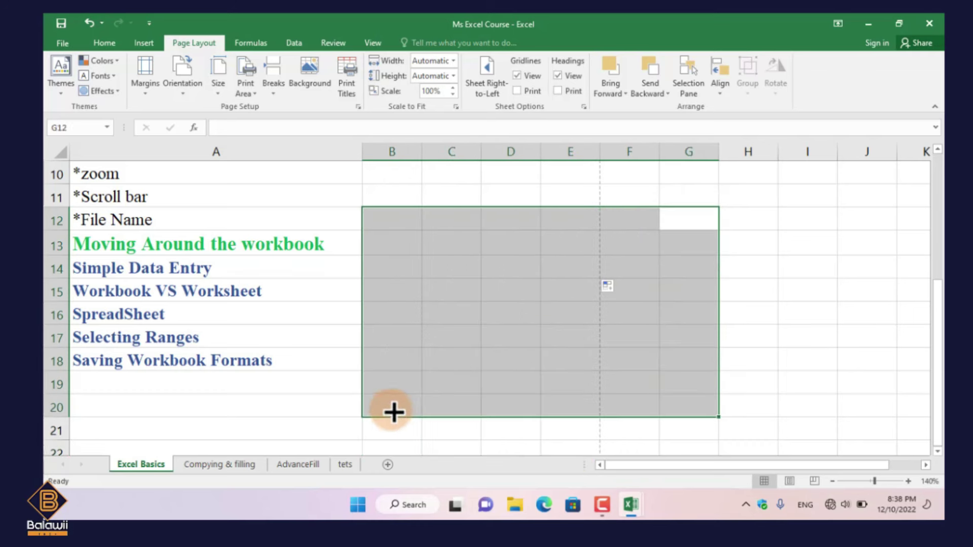
Deselect the range and open Book1's Save As window on This PC at Desktop
click(333, 365)
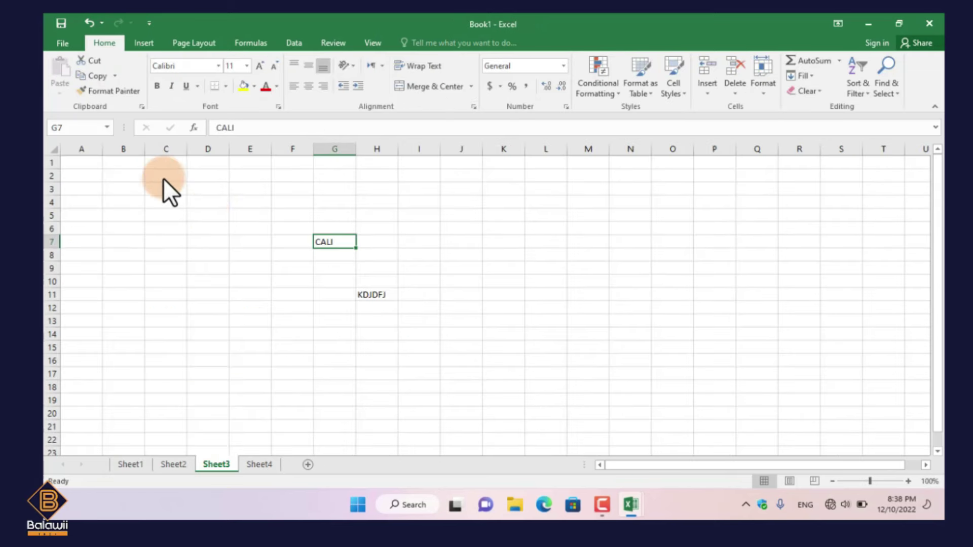
click(55, 44)
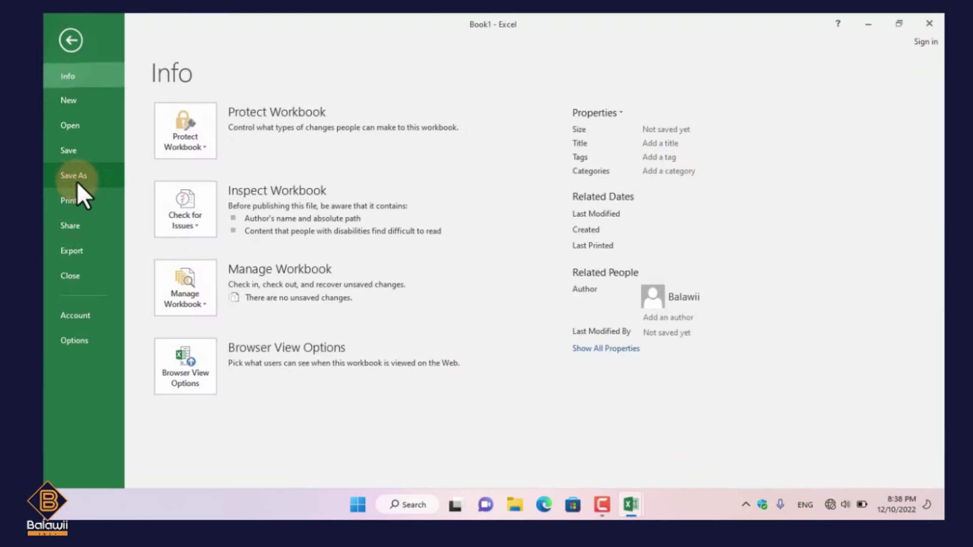
click(78, 151)
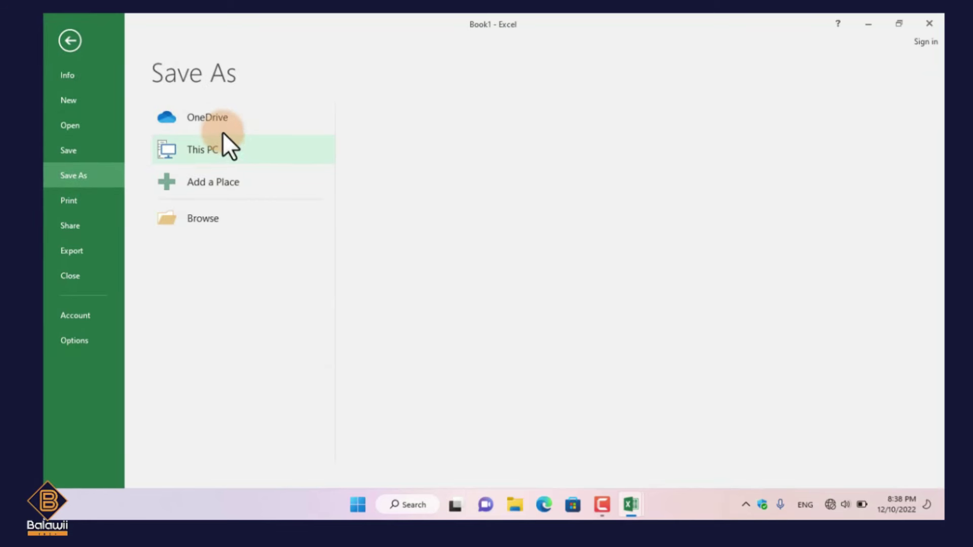
click(241, 151)
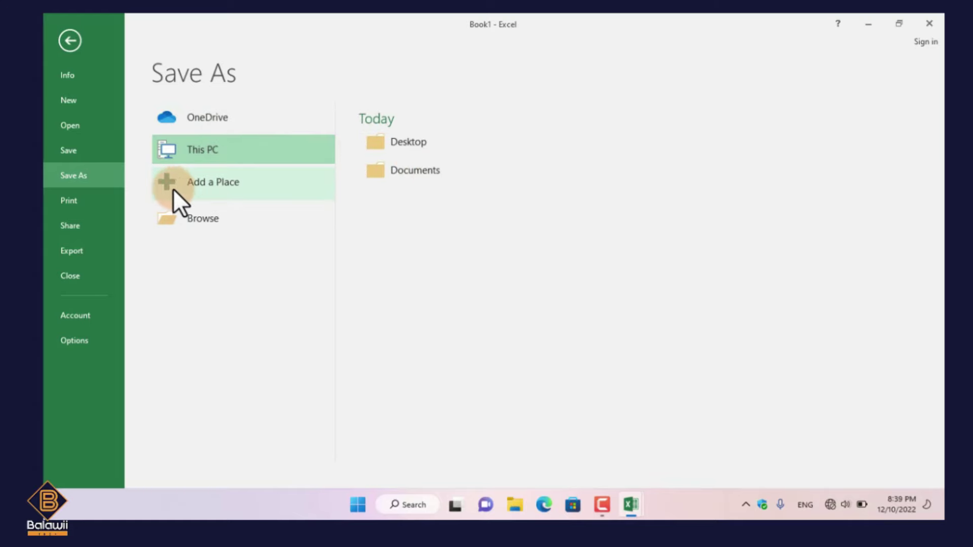
click(452, 141)
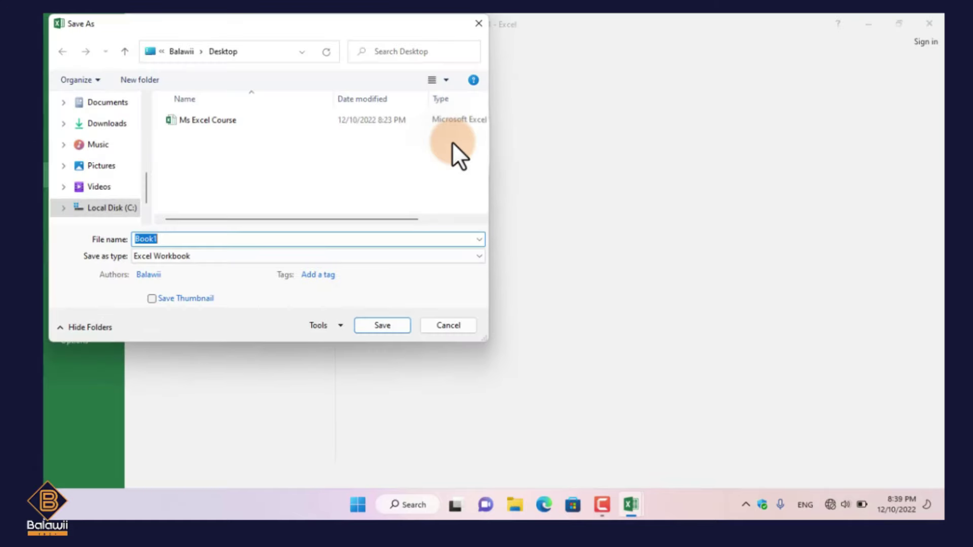
Check that Save as type is Excel Workbook, cancel the save, and show recent workbooks
click(205, 256)
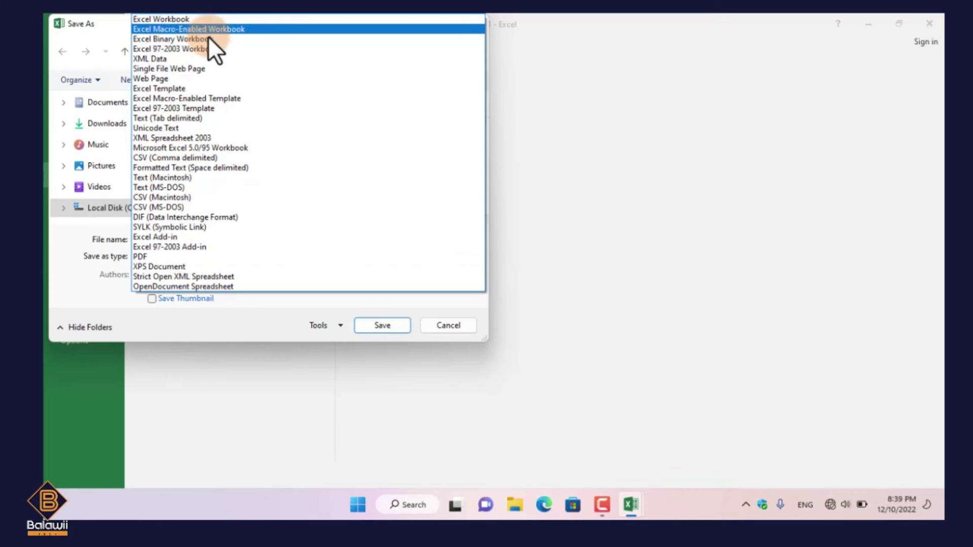
click(177, 19)
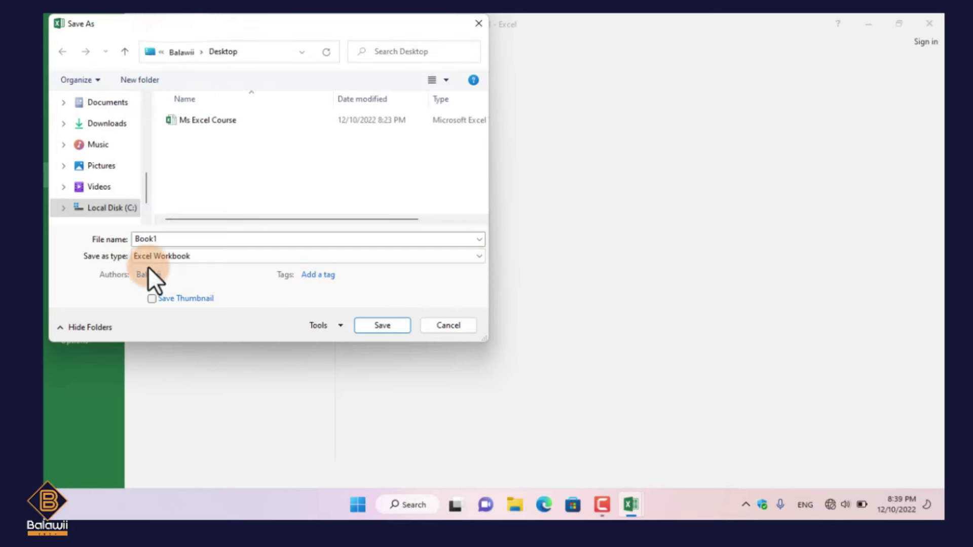
double_click(182, 239)
text(J;L,L;MJFDSNA)
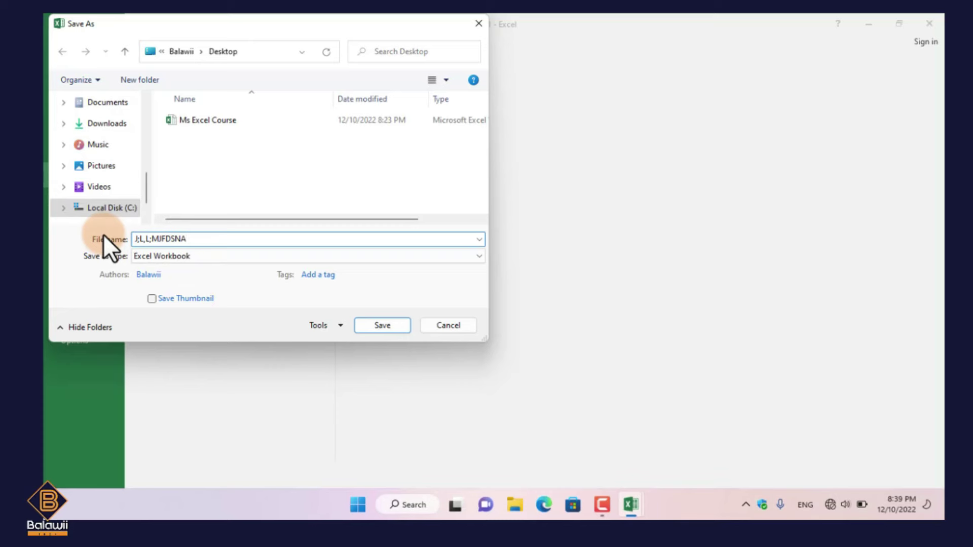
click(452, 322)
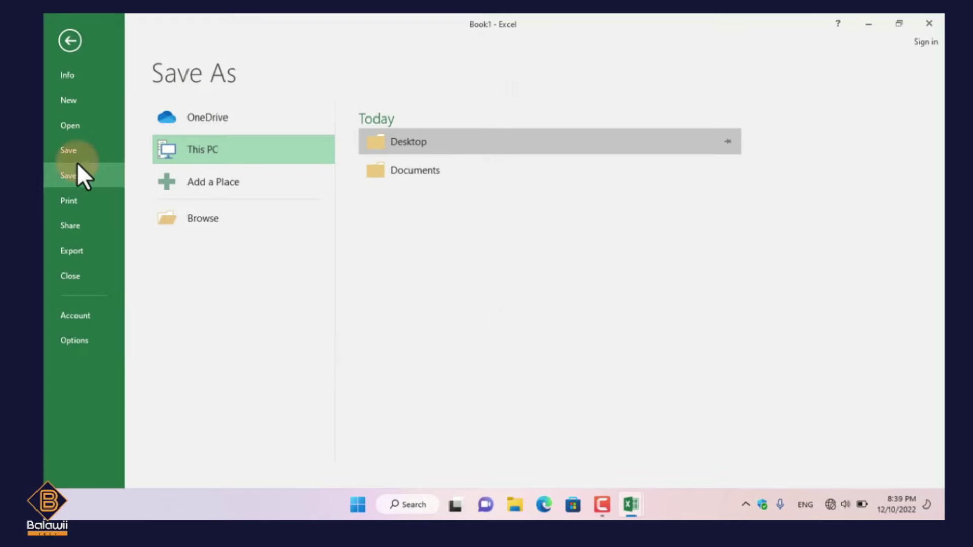
click(49, 131)
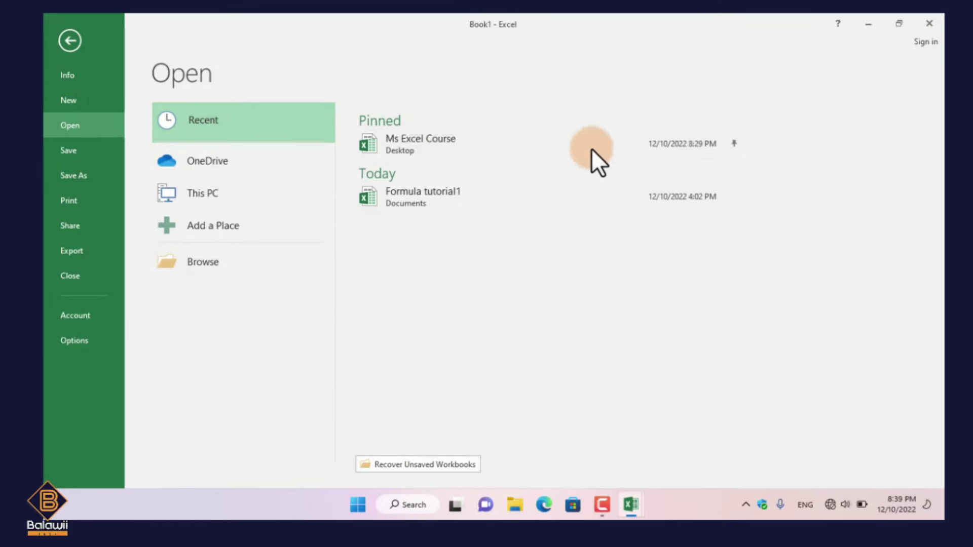
Unpin Ms Excel Course from the recent workbooks list, then pin it again
click(734, 145)
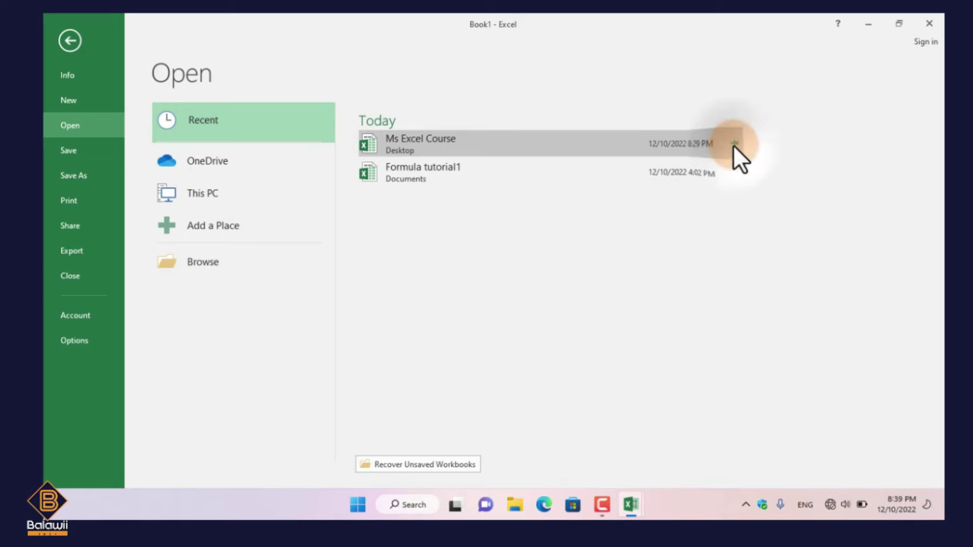
click(733, 143)
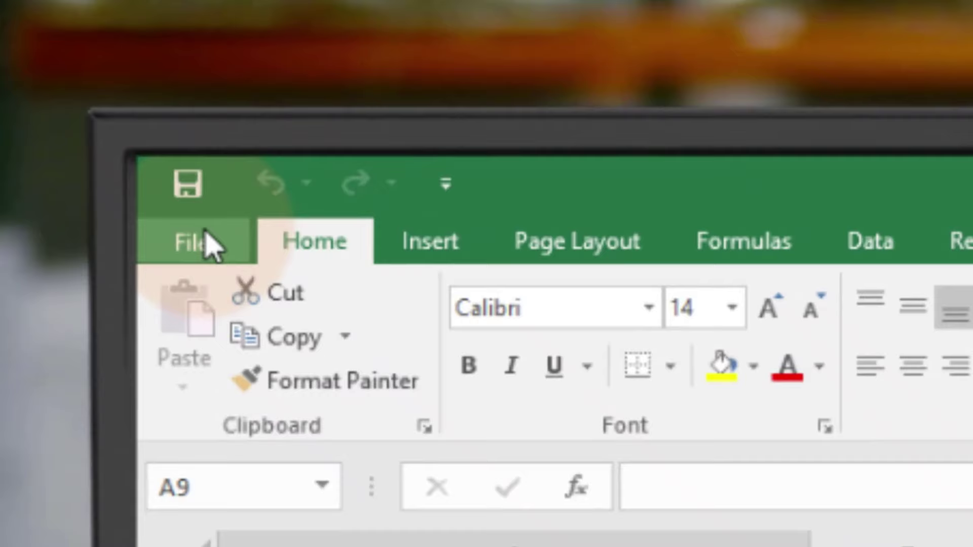
In Excel Options > Customize Ribbon, add a new tab with a group and rename it Balawii
click(205, 243)
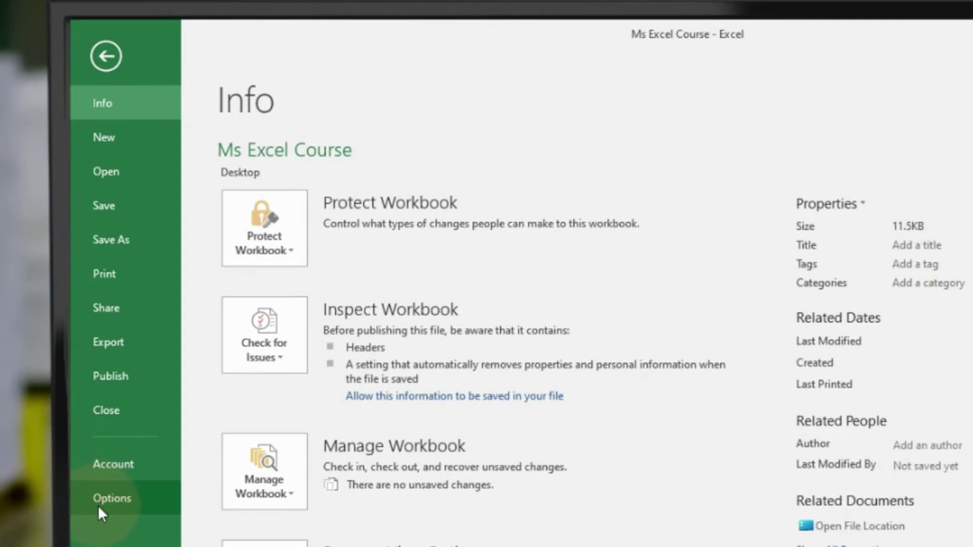
click(127, 506)
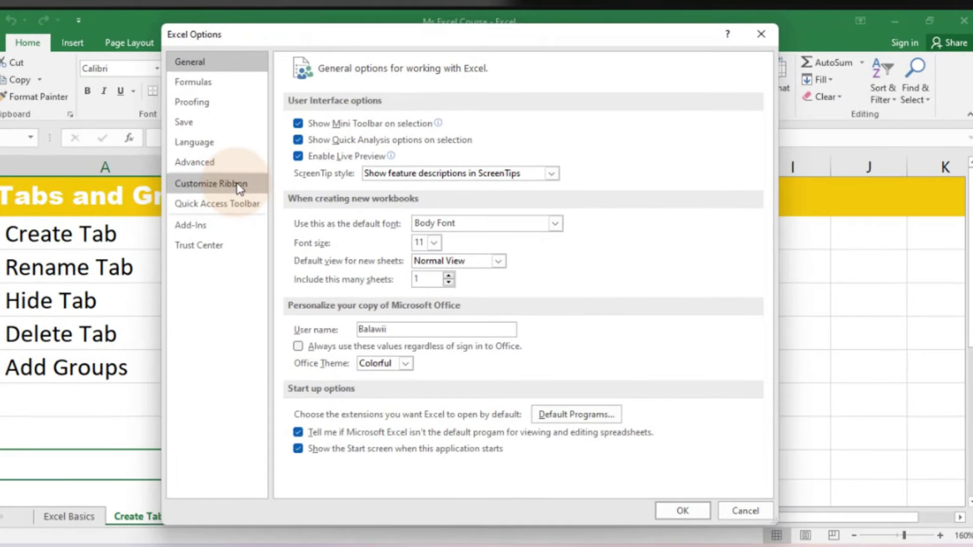
click(239, 189)
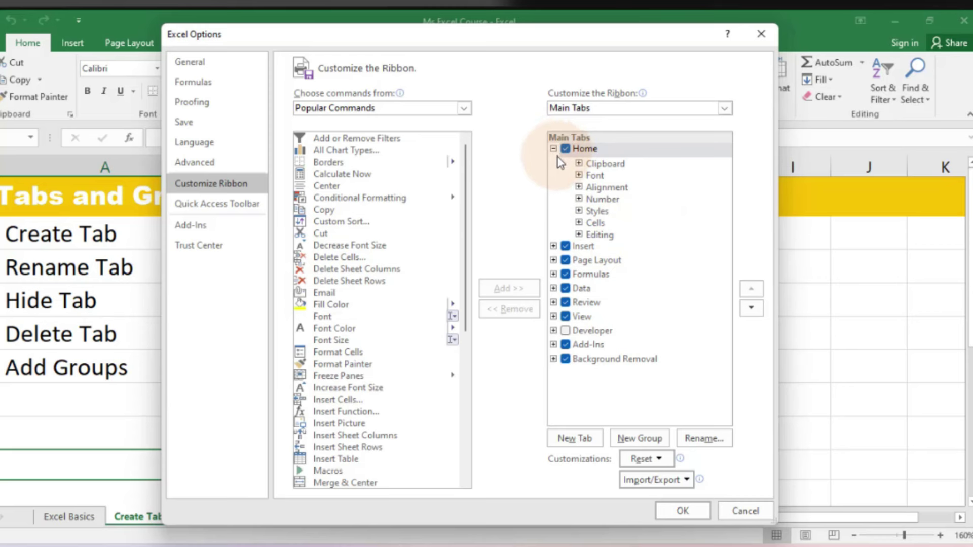
click(576, 439)
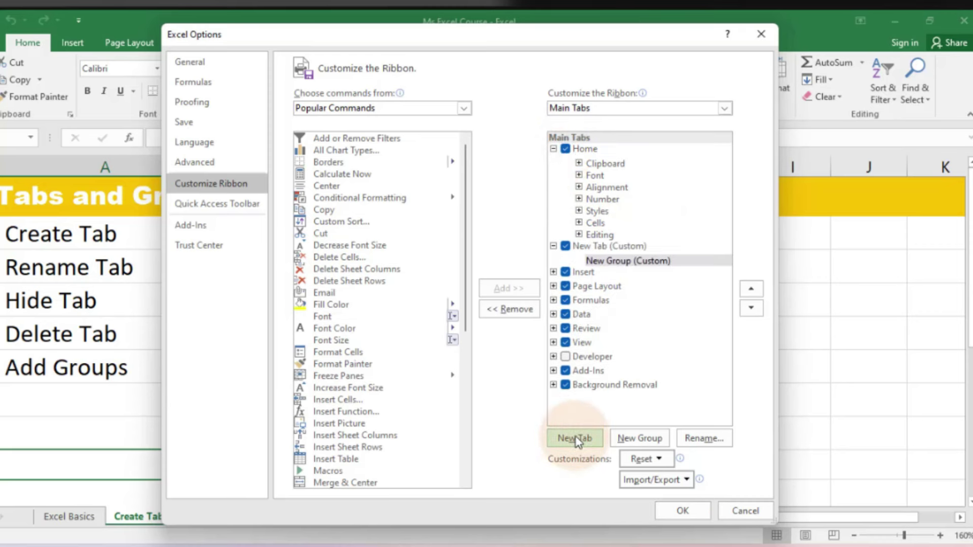
click(618, 248)
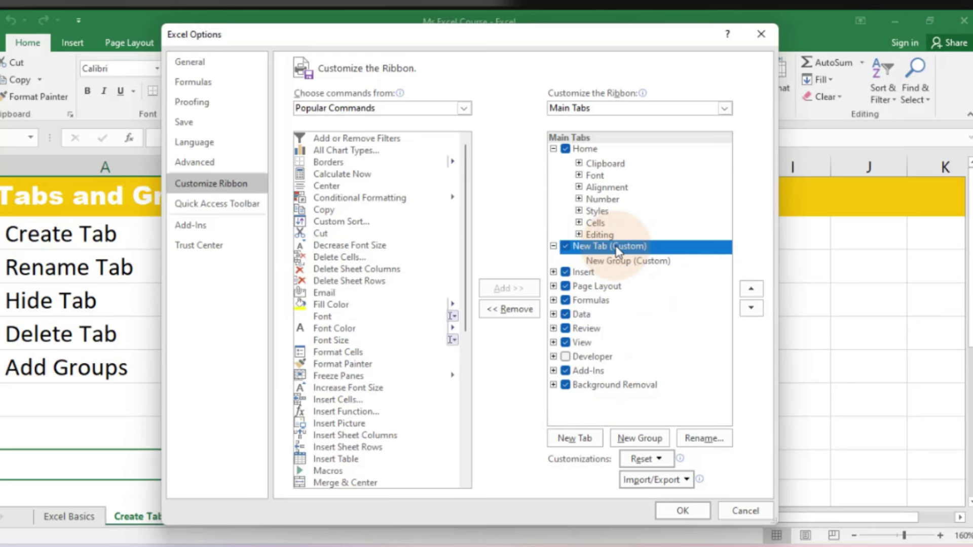
click(703, 439)
text(Balawii)
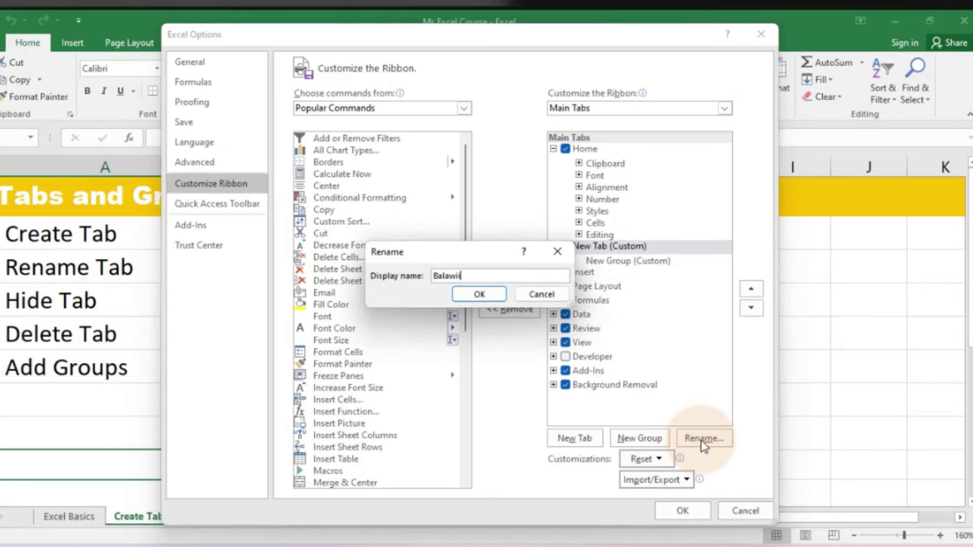
click(480, 295)
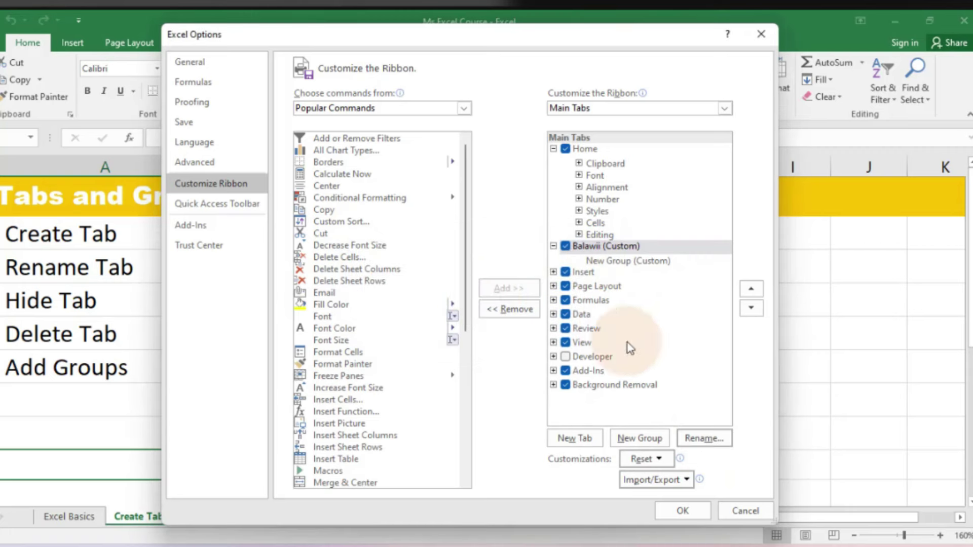
click(682, 506)
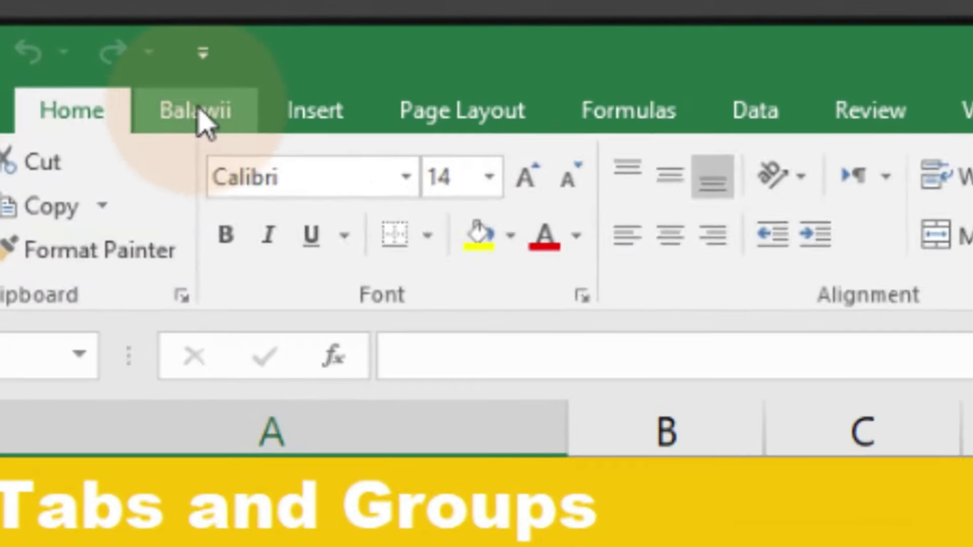
View the Balawii tab, then go to Excel Options' Customize Ribbon settings
click(86, 42)
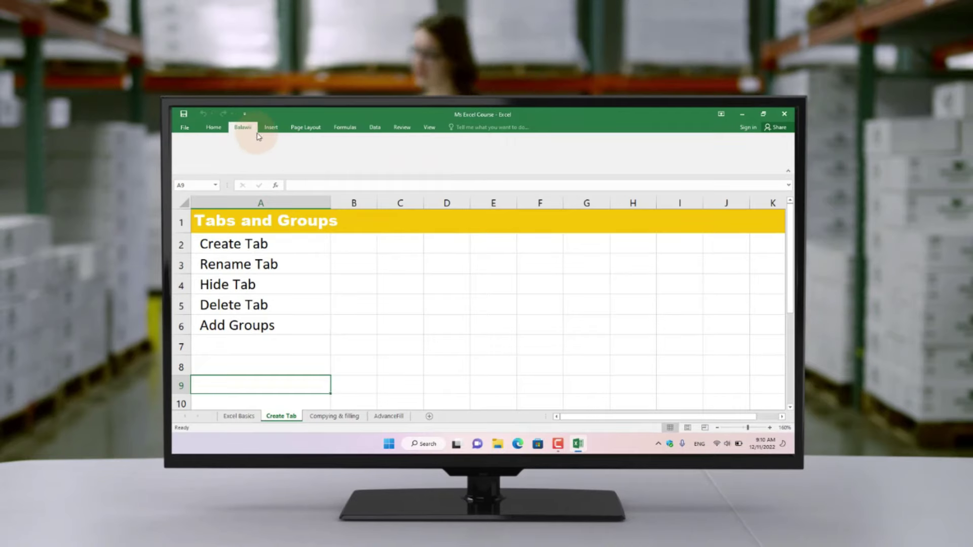
click(186, 128)
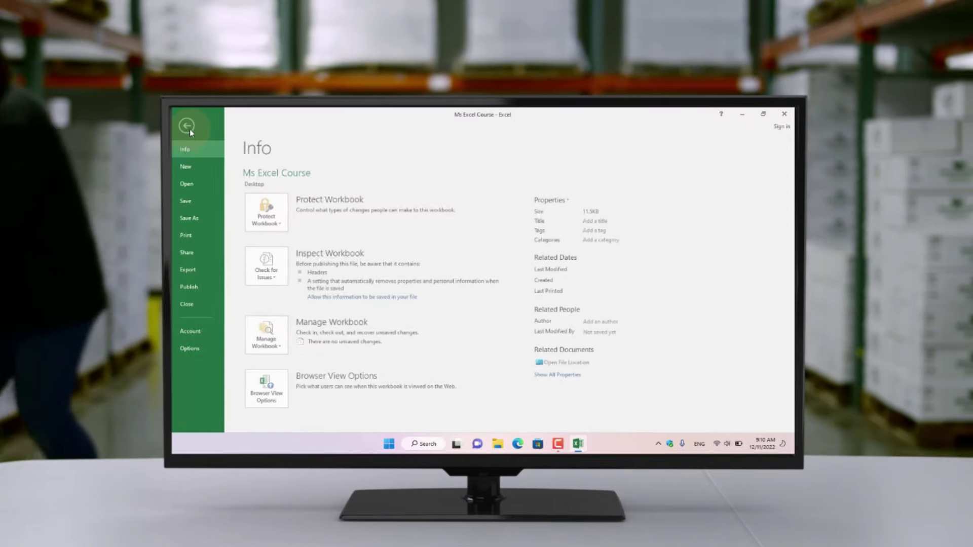
click(211, 349)
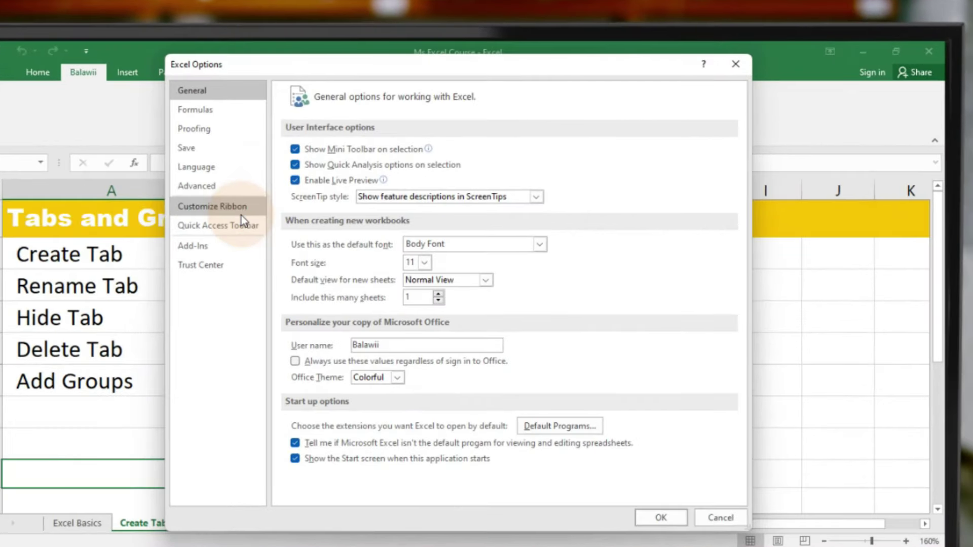
click(241, 213)
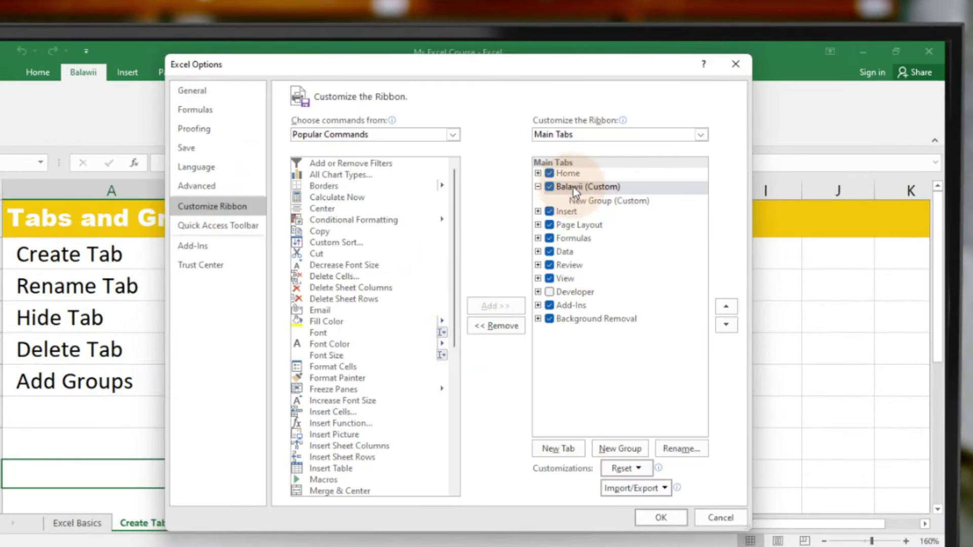
Rename Balawii's New Group to qurxinta with a chosen symbol
click(574, 203)
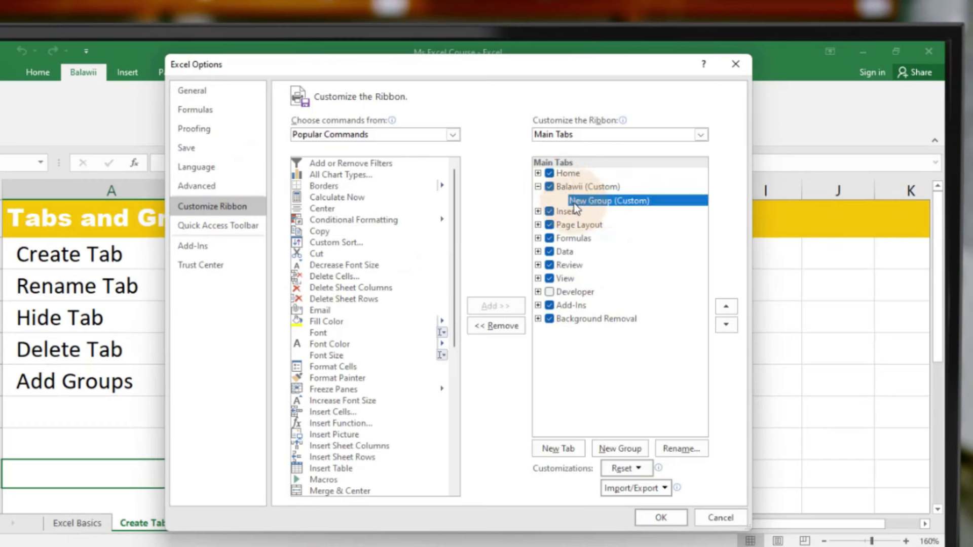
right_click(632, 205)
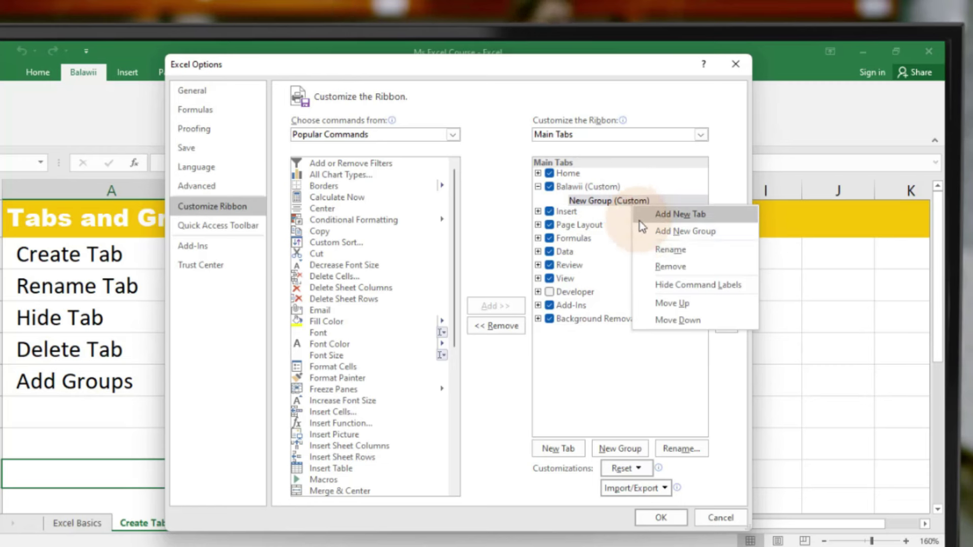
click(708, 253)
text(qurxinta)
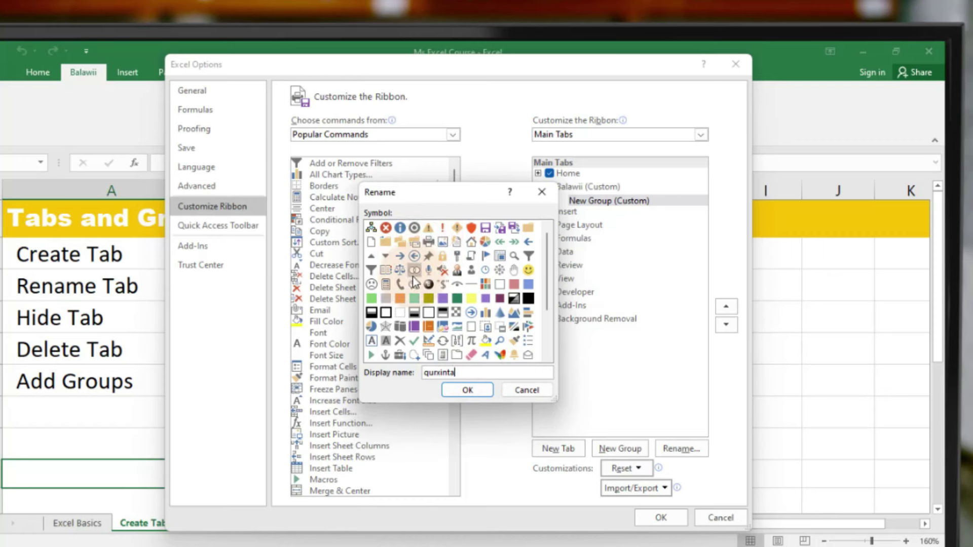
click(378, 329)
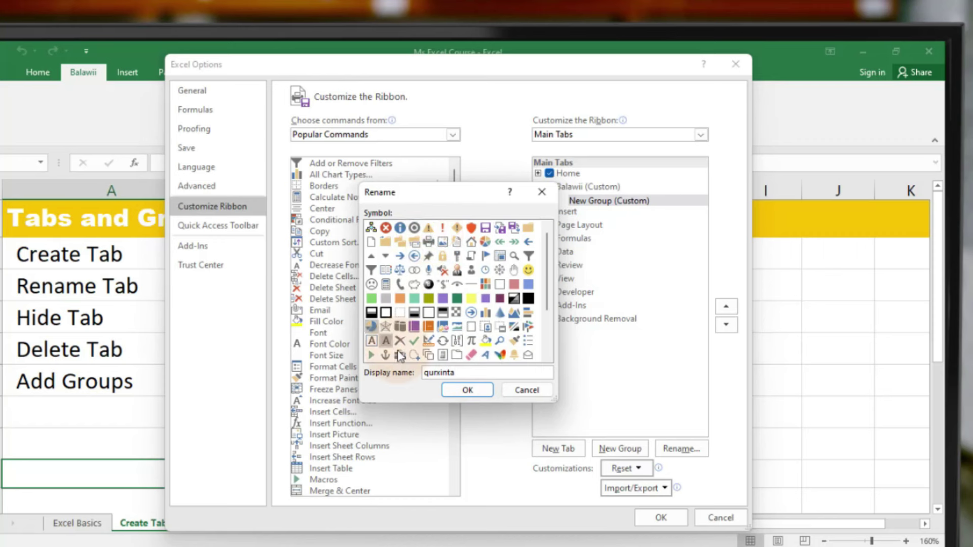
click(473, 400)
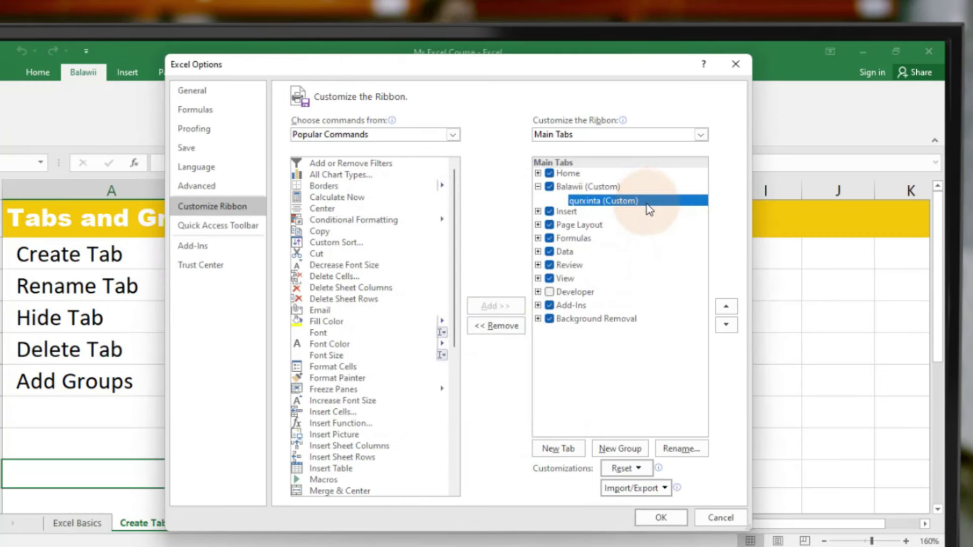
Add Fill Color, Font Color, Font Size, Format Cells, Format Painter, Freeze Panes and Increase Font Size to qurxinta
click(367, 310)
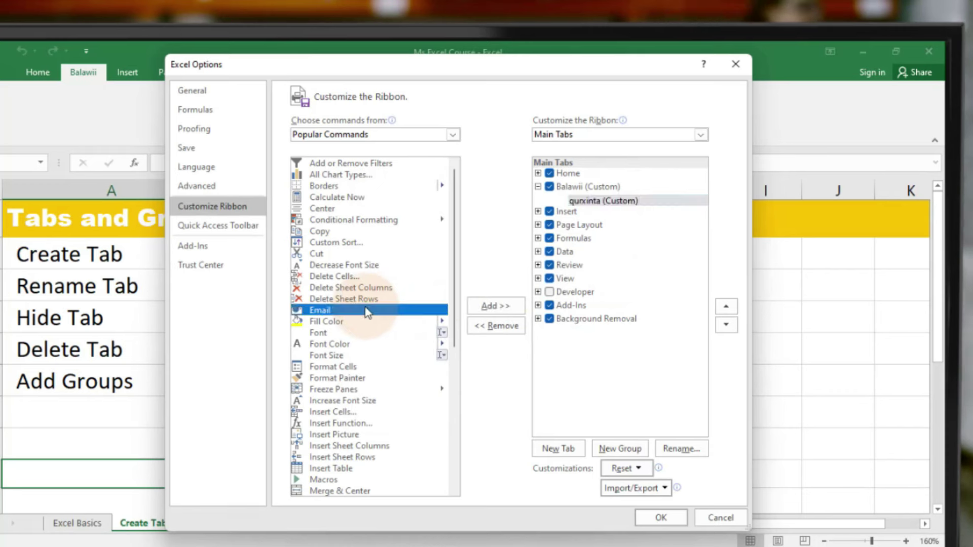
click(361, 322)
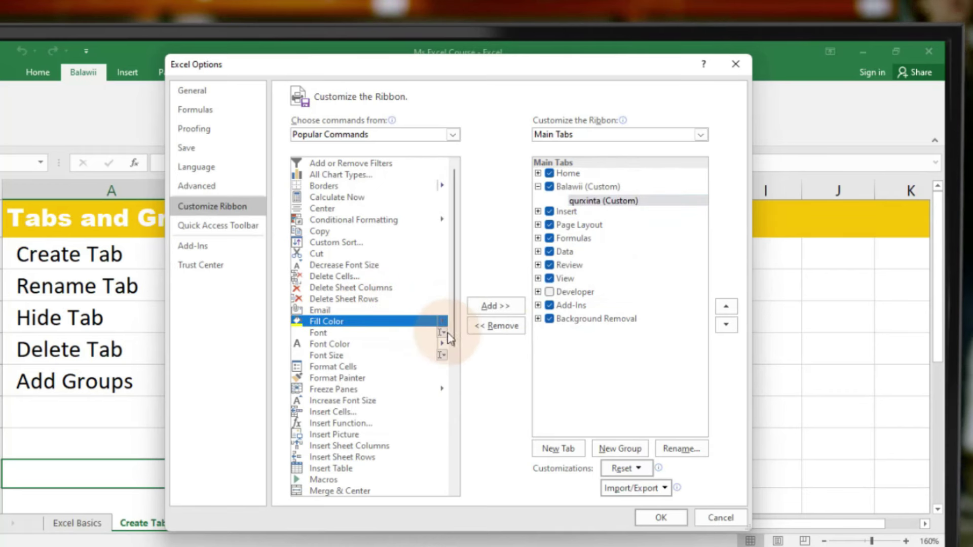
click(491, 311)
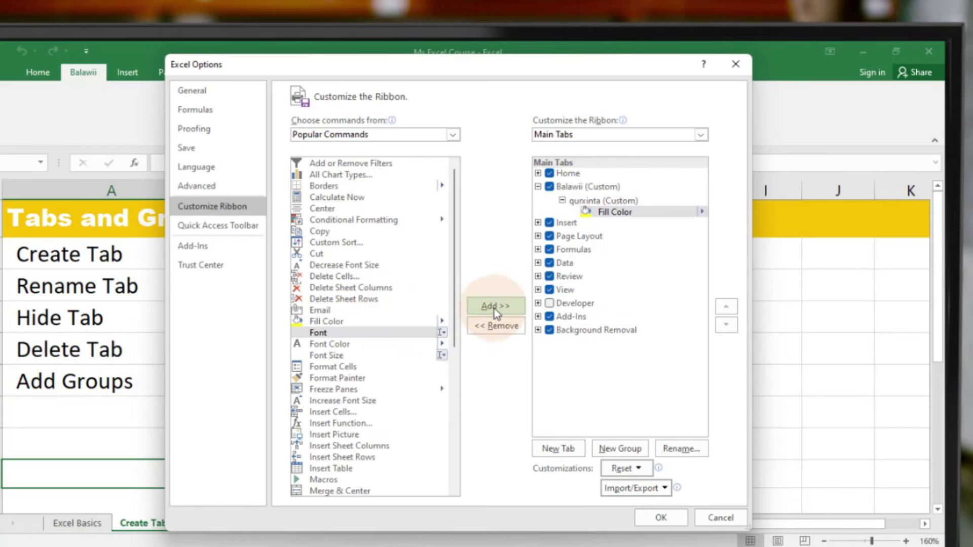
click(344, 344)
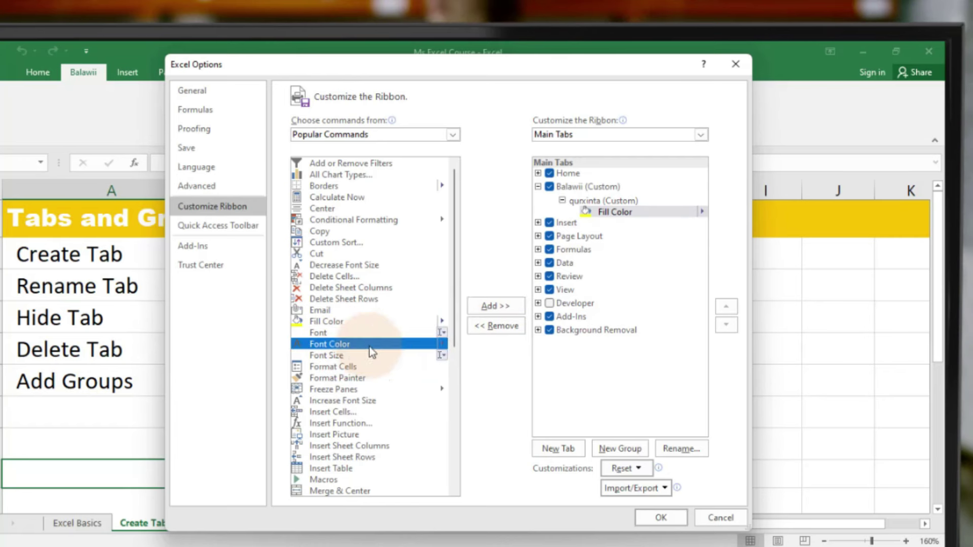
click(491, 307)
click(492, 307)
click(495, 307)
click(494, 306)
click(494, 306)
click(494, 306)
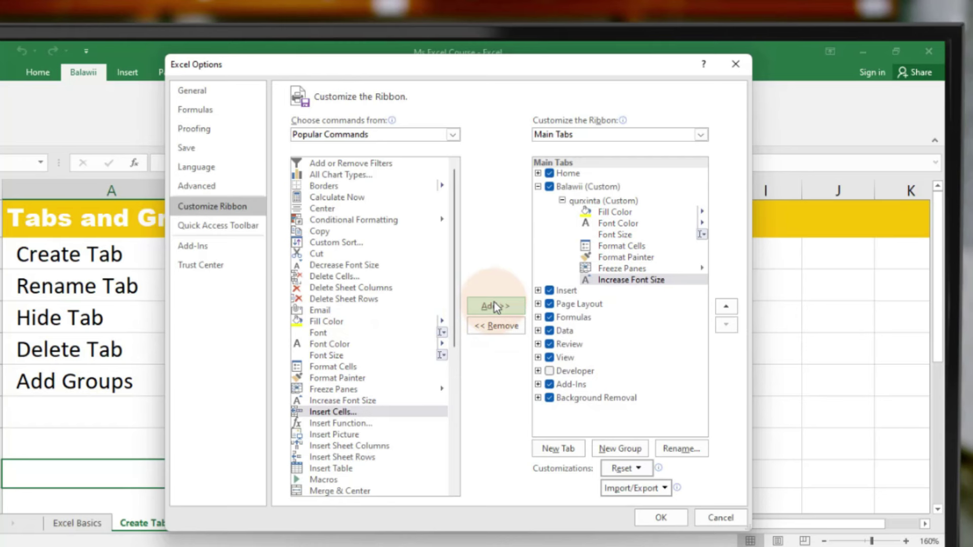
click(562, 201)
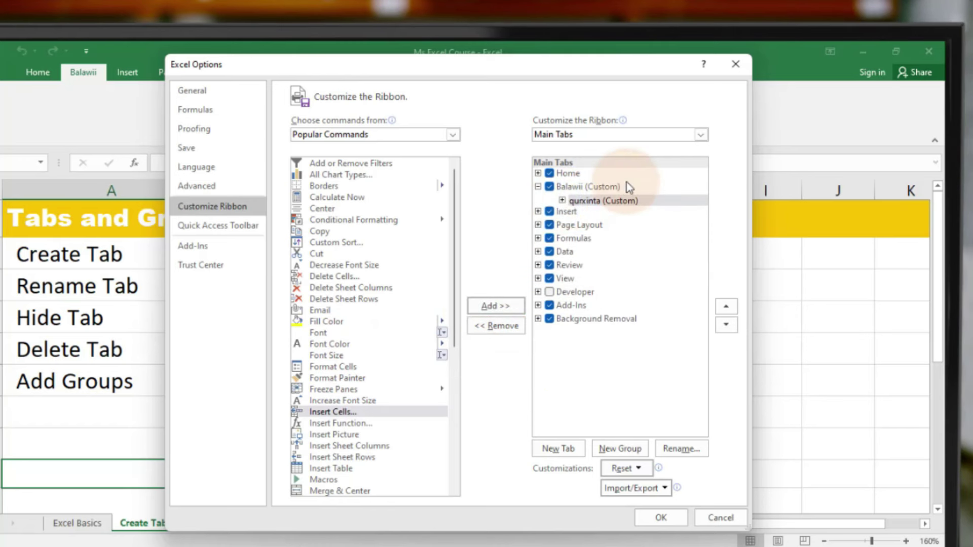
Add a second group named farta holding Borders, Calculate Now, Center and Conditional Formatting
right_click(619, 205)
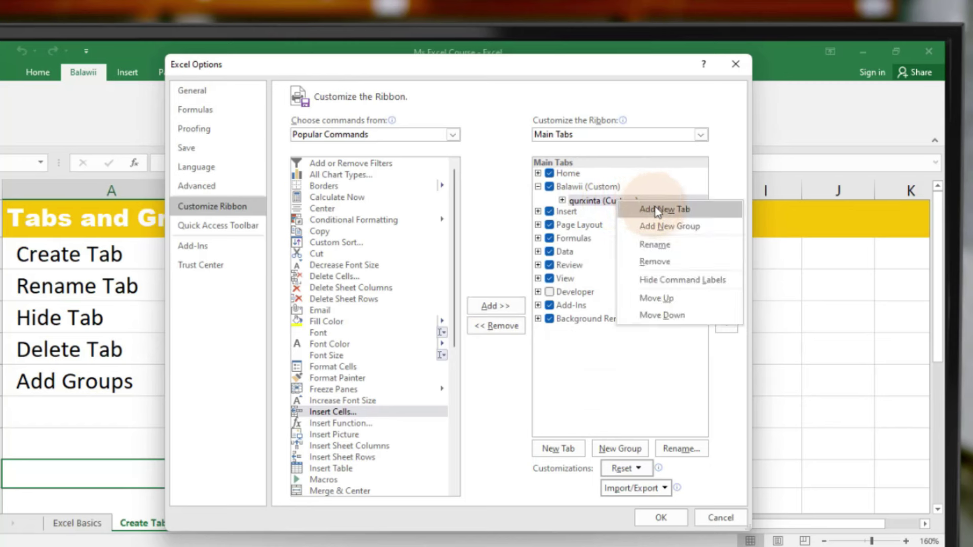
click(681, 235)
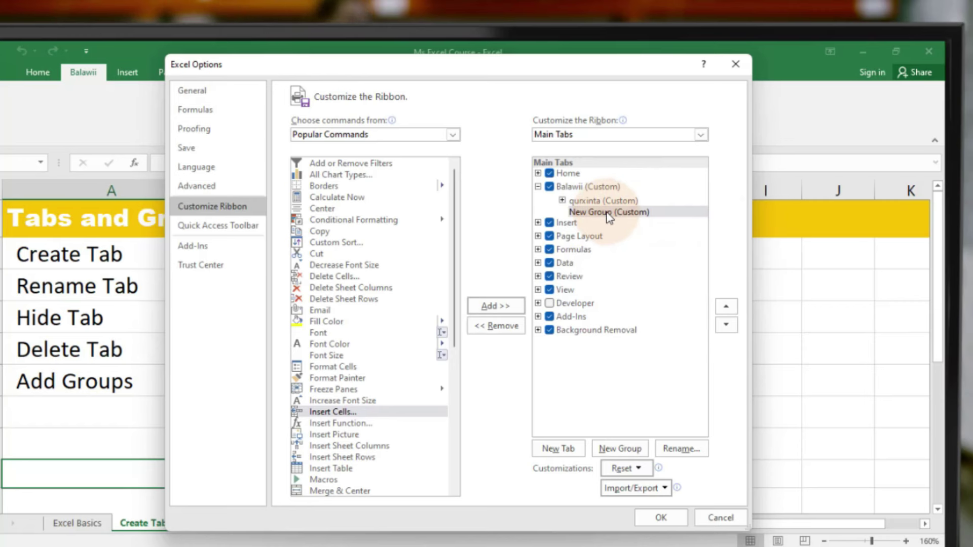
right_click(608, 217)
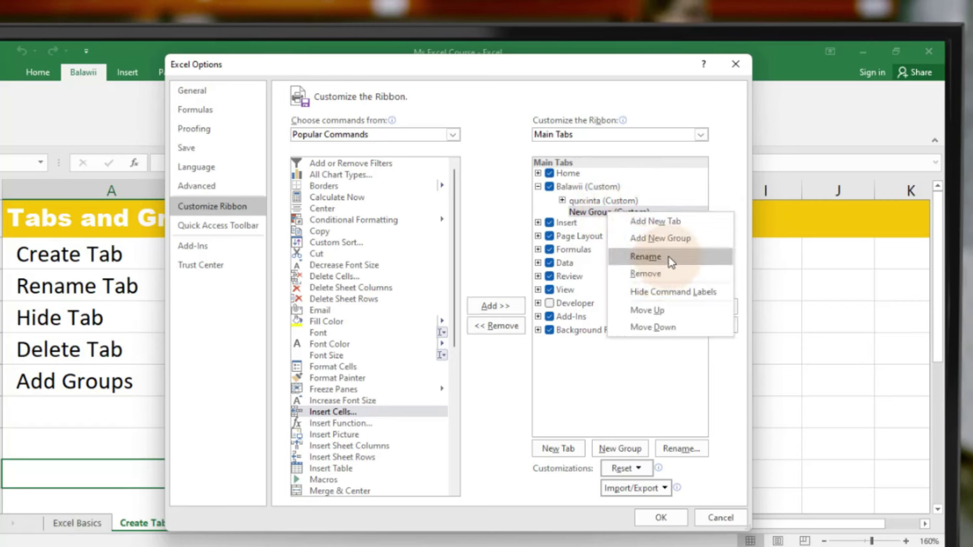
click(646, 257)
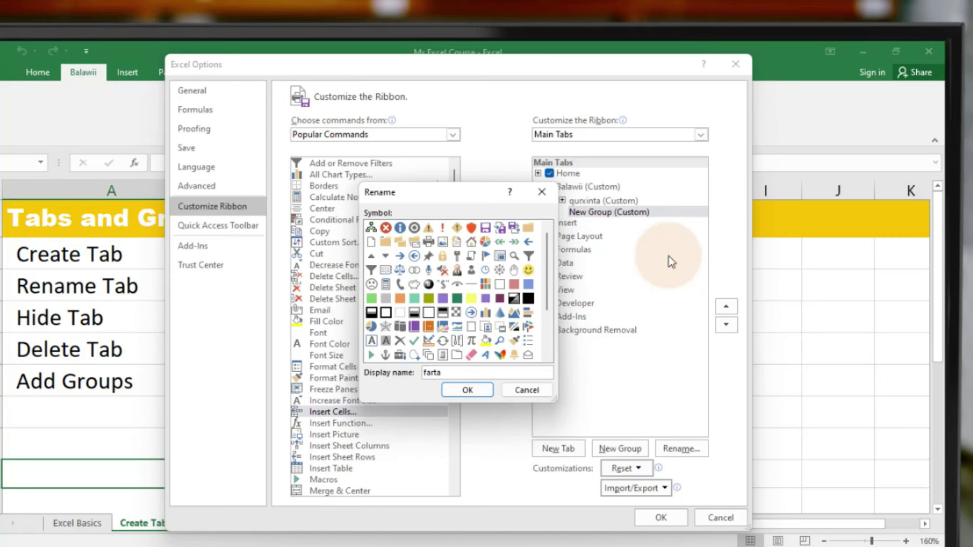
text(farta)
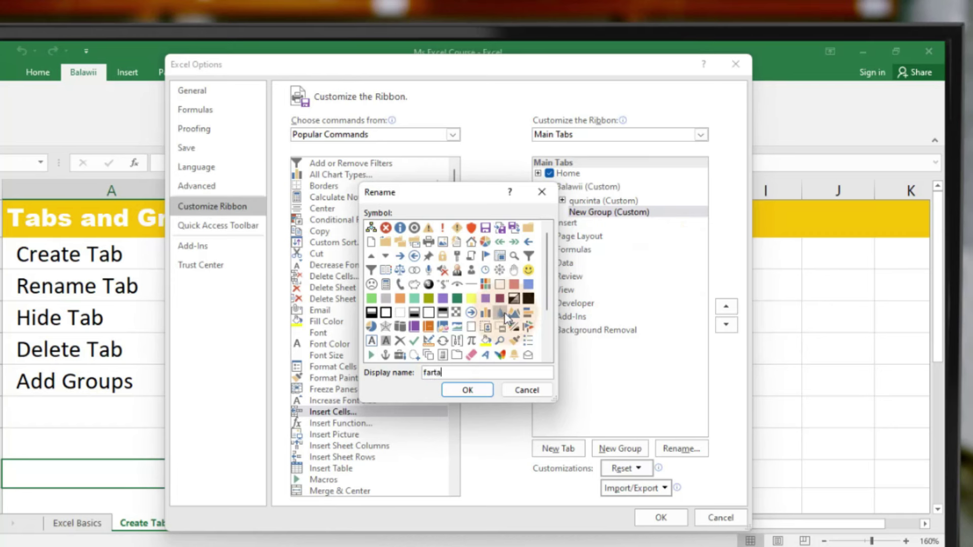
click(470, 390)
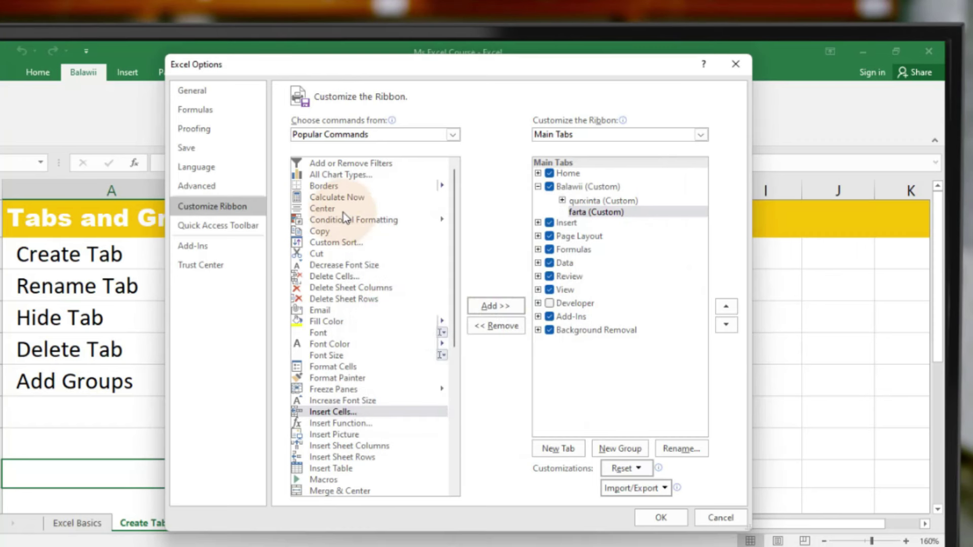
click(336, 188)
click(484, 305)
click(485, 305)
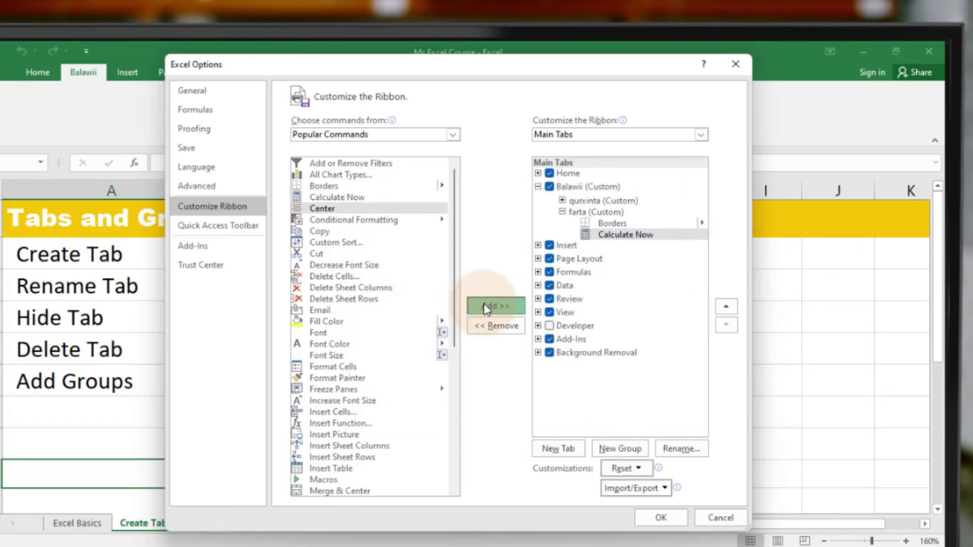
click(485, 305)
click(485, 305)
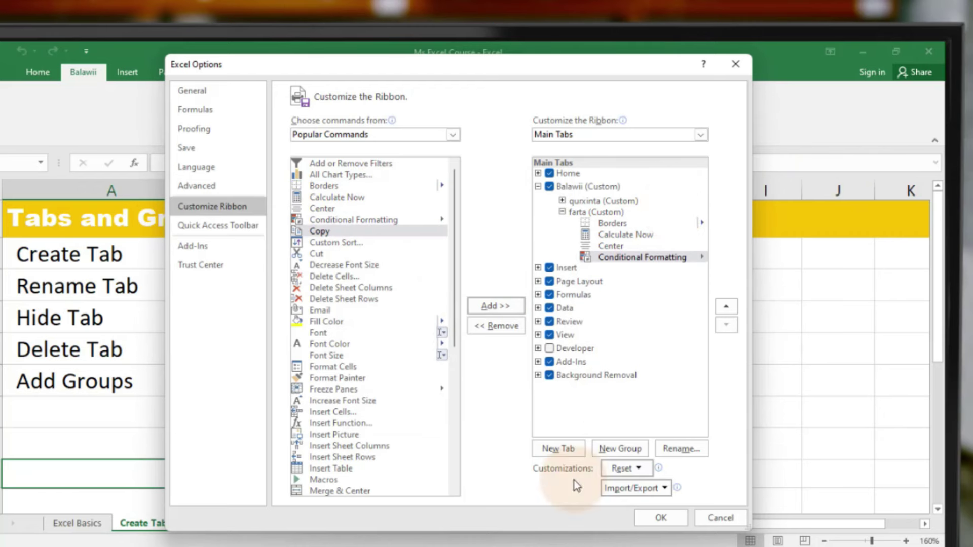
click(659, 519)
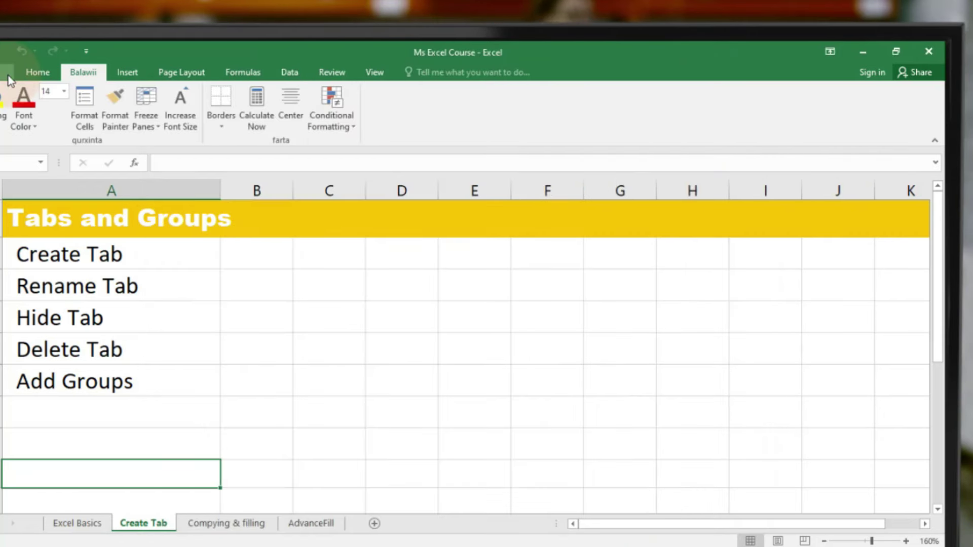
Untick Balawii (Custom) under Main Tabs in Customize Ribbon to hide it
click(54, 72)
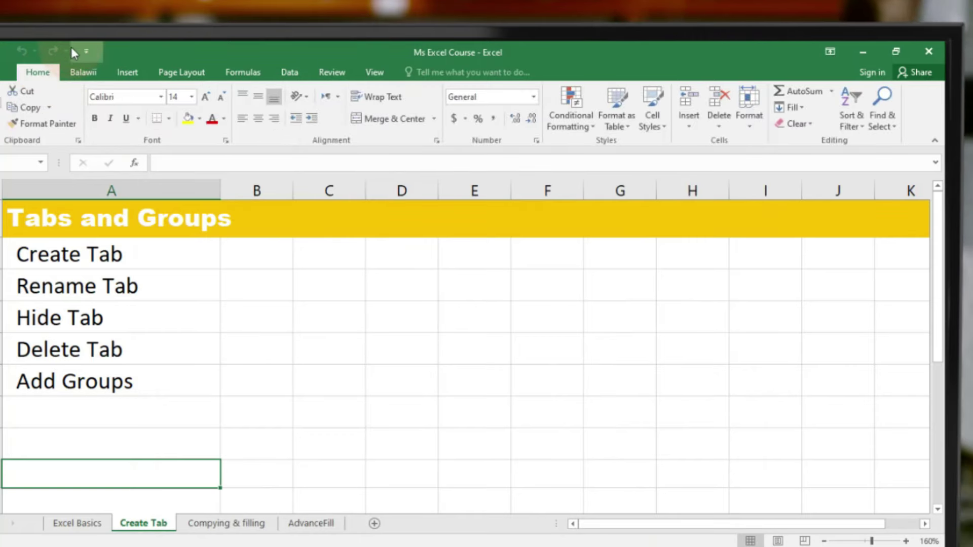
click(84, 73)
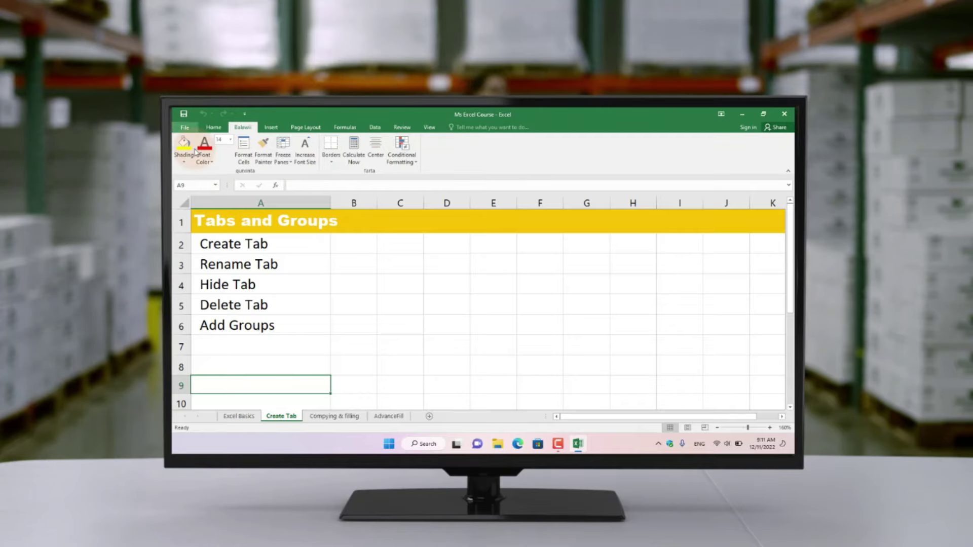
click(186, 128)
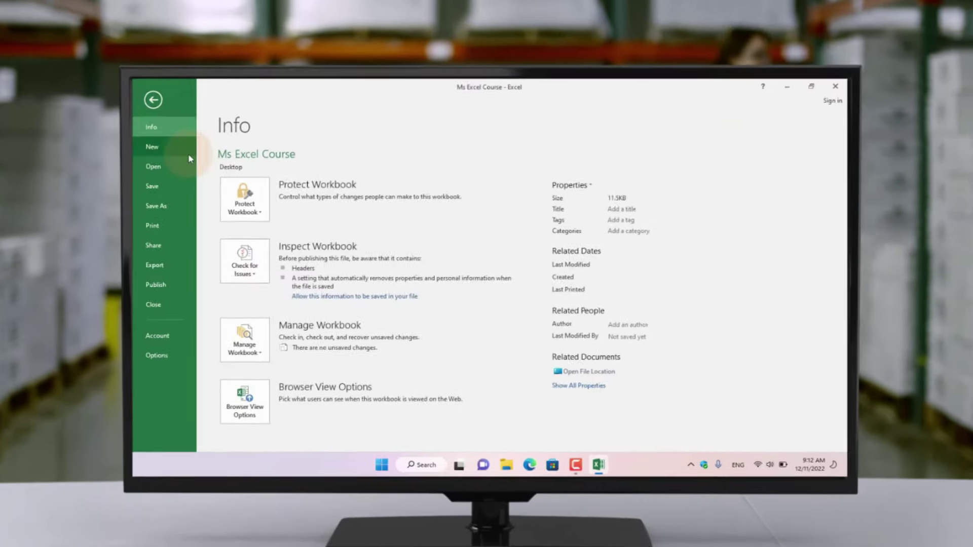
click(110, 369)
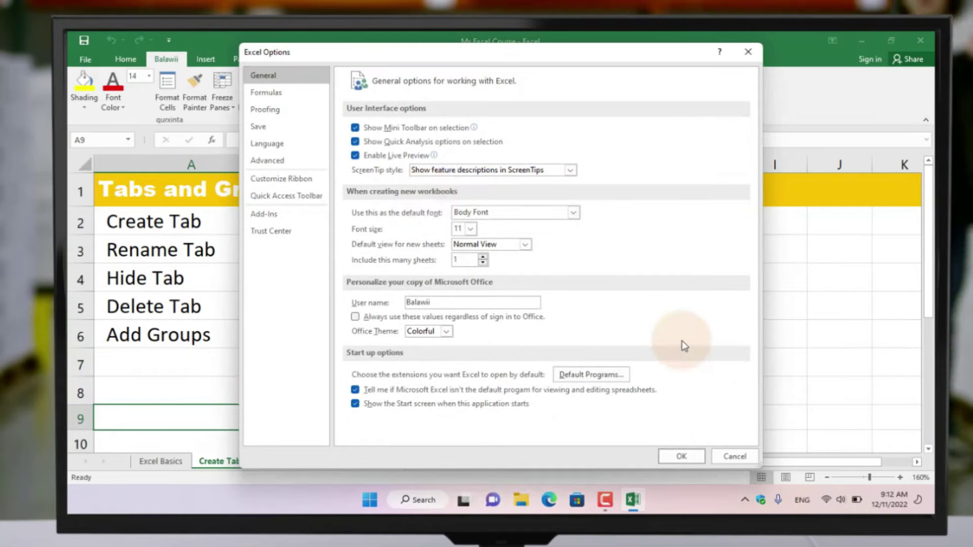
click(279, 179)
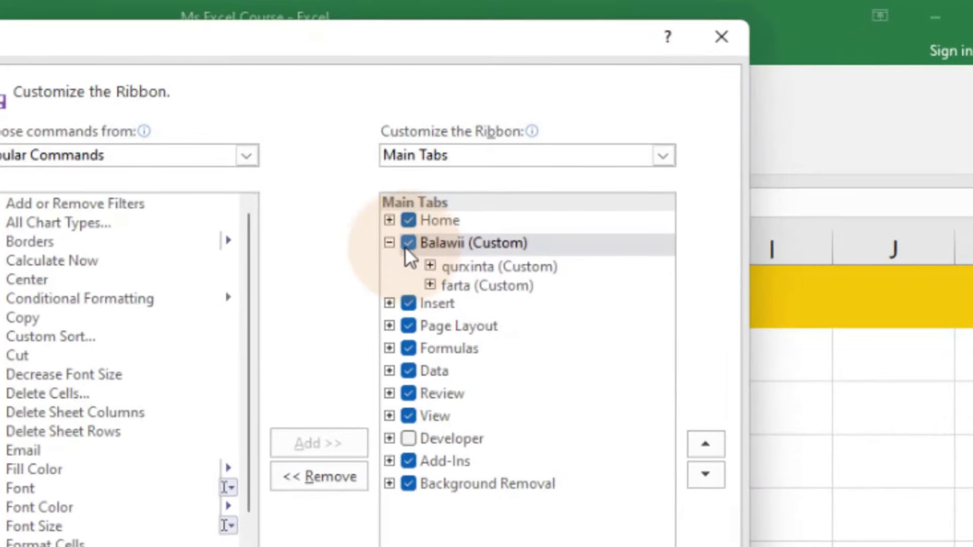
click(408, 244)
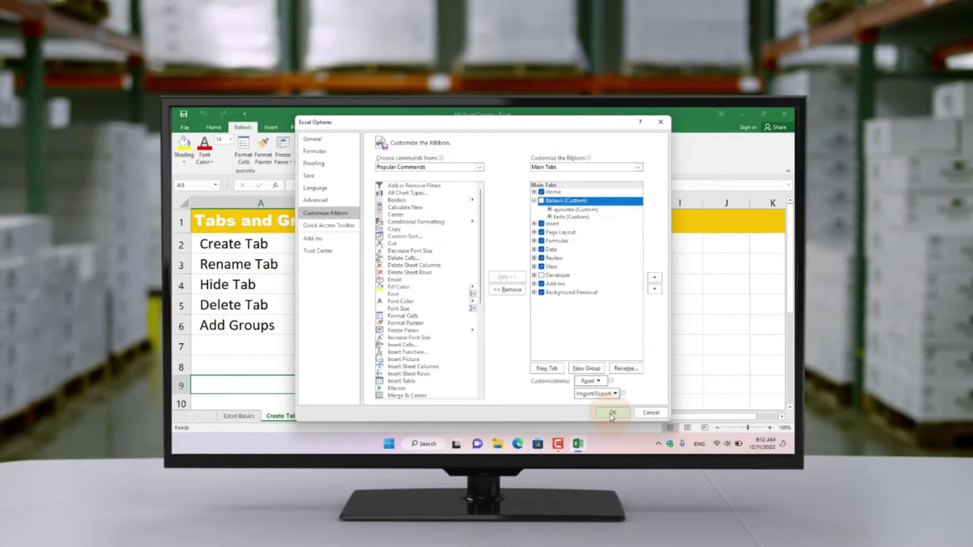
click(612, 413)
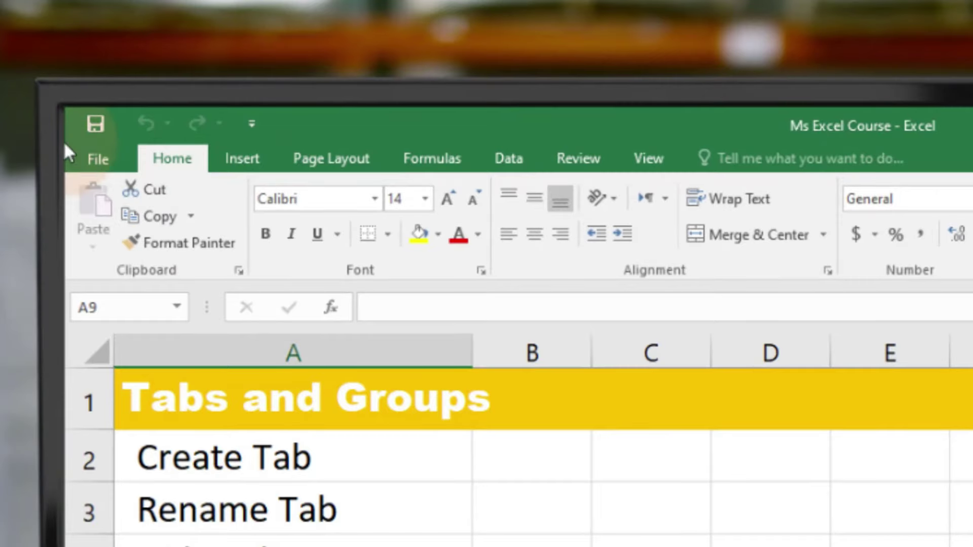
Remove Balawii (Custom) from the Main Tabs list in Customize Ribbon and confirm
click(93, 150)
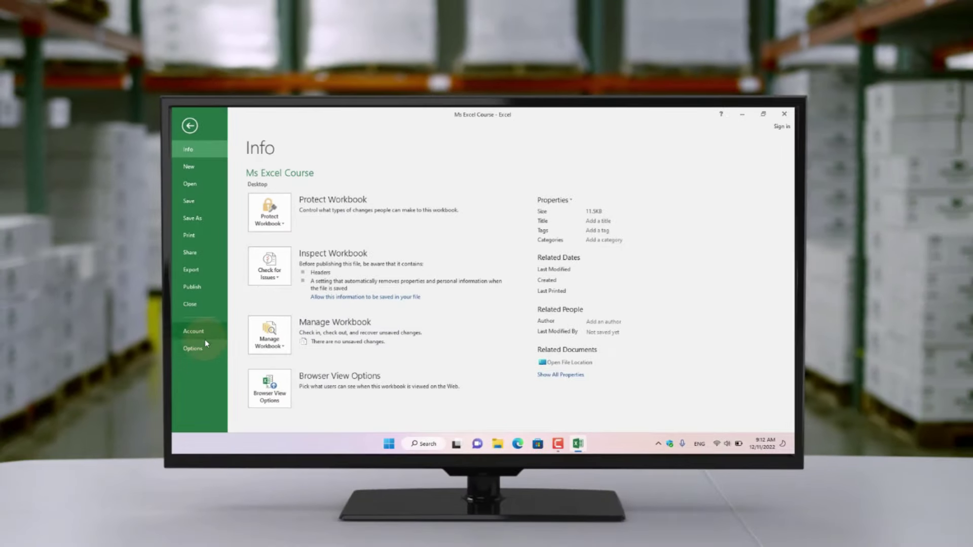
click(202, 346)
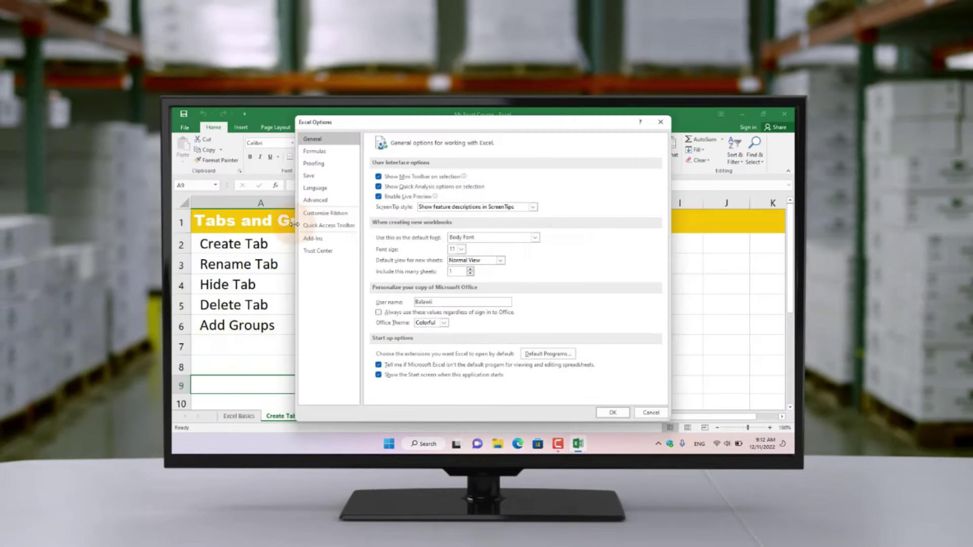
click(322, 214)
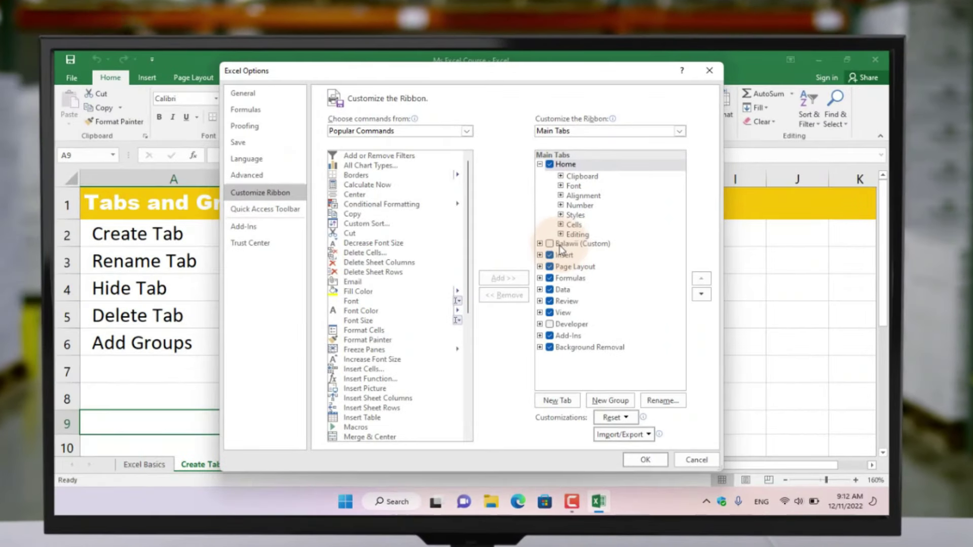
click(550, 245)
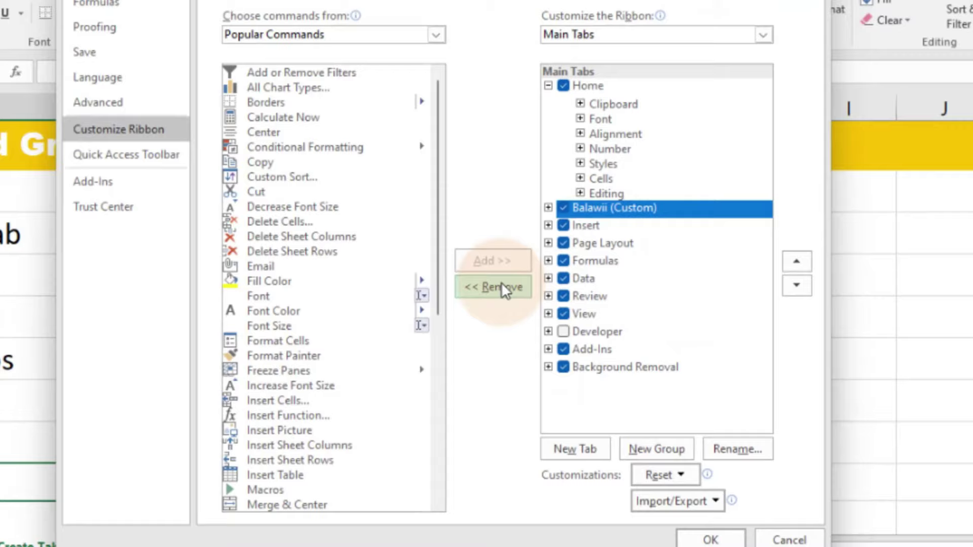
click(501, 284)
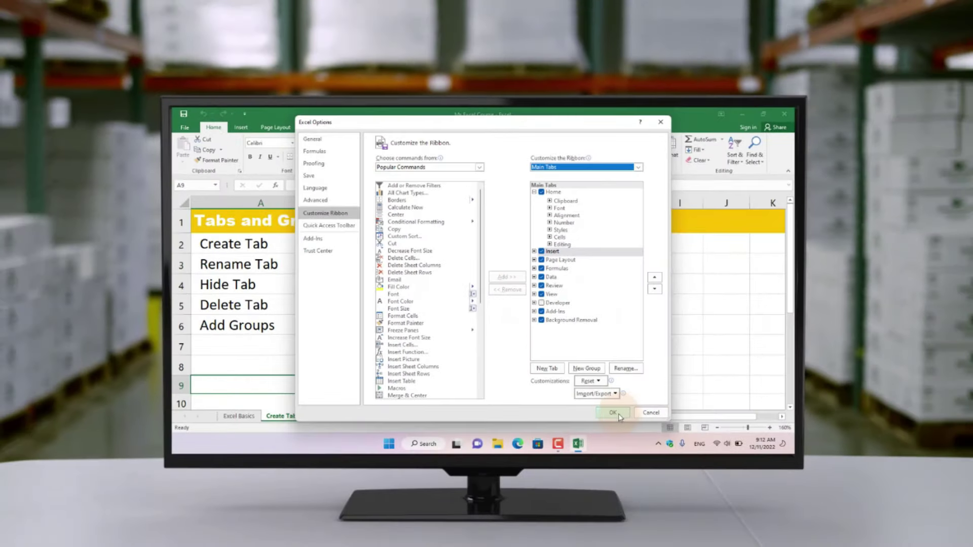
click(618, 416)
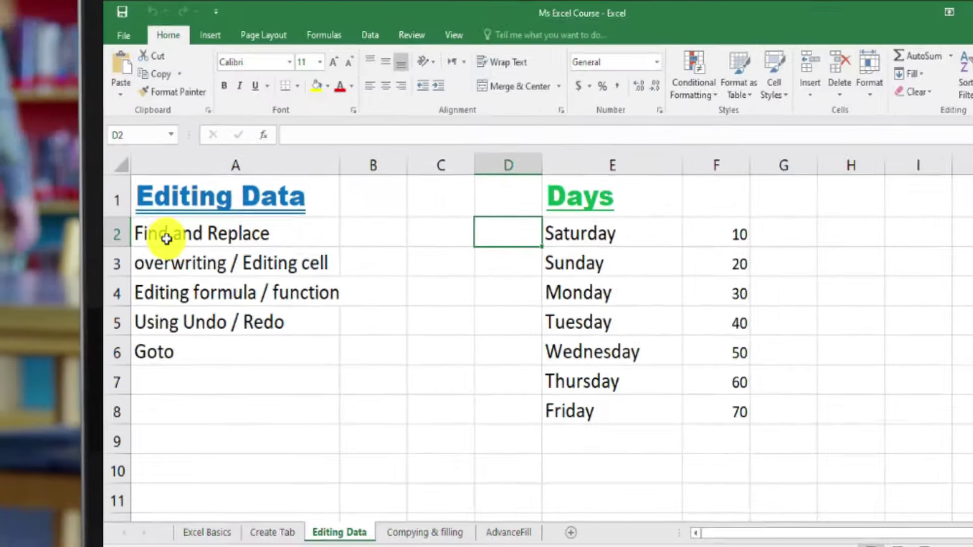
click(139, 265)
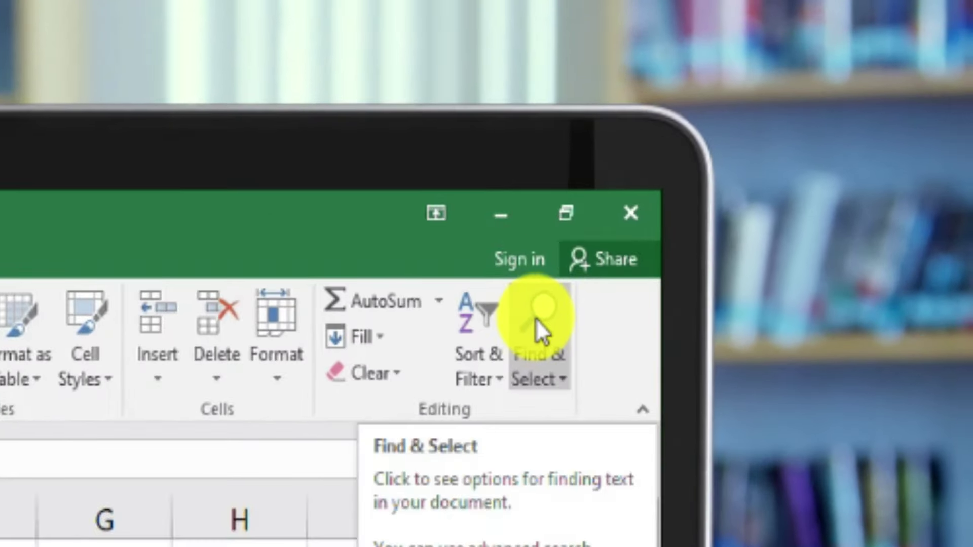
Open Find and Replace, search for y, and jump to the first match
click(536, 318)
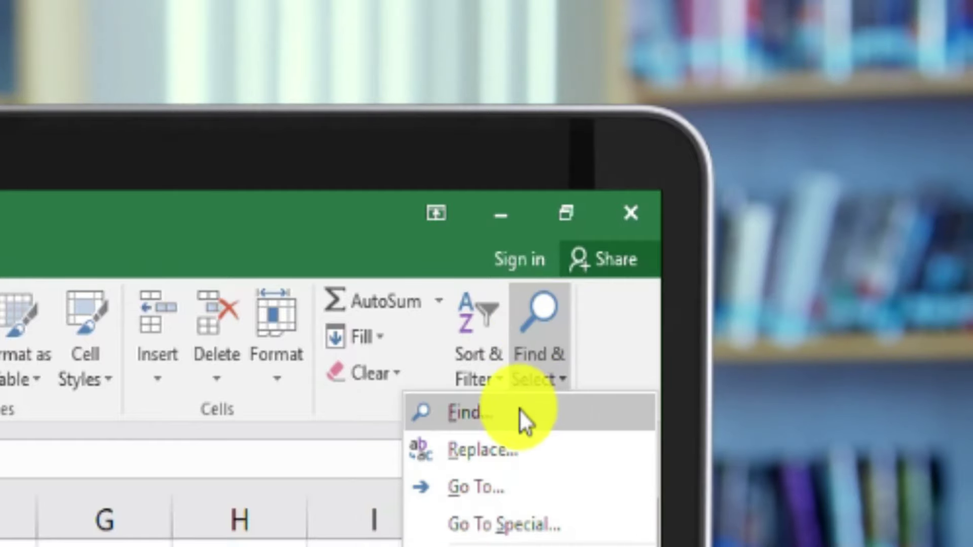
click(483, 415)
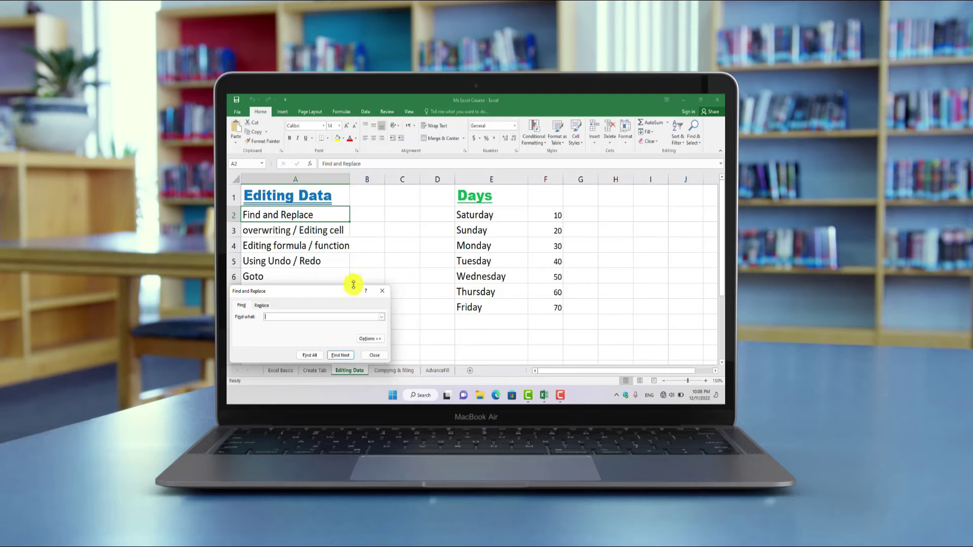
click(384, 293)
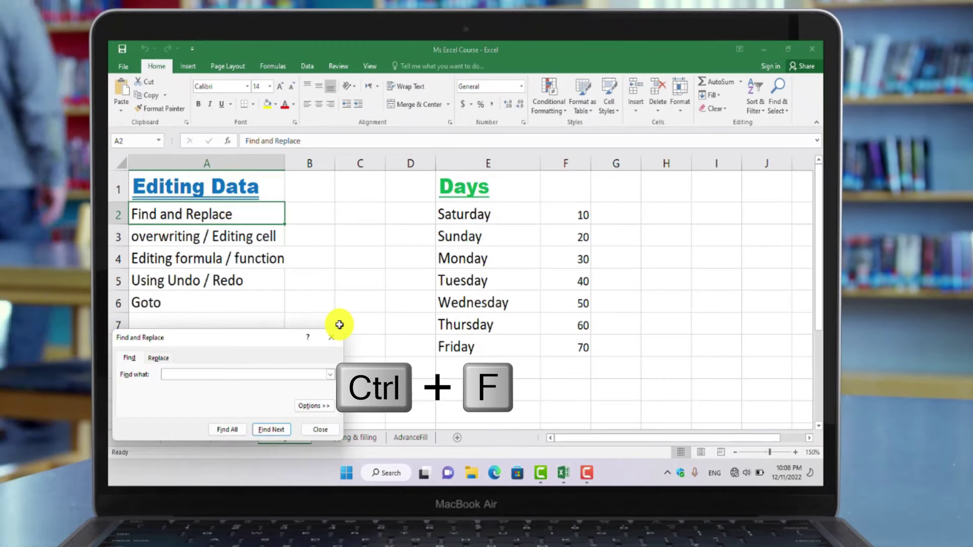
drag(302, 332, 408, 279)
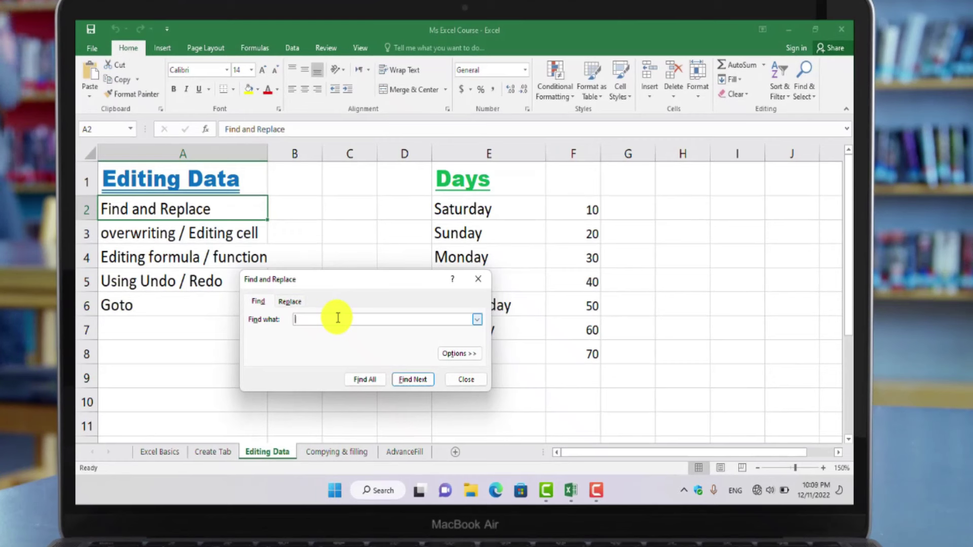
text(y)
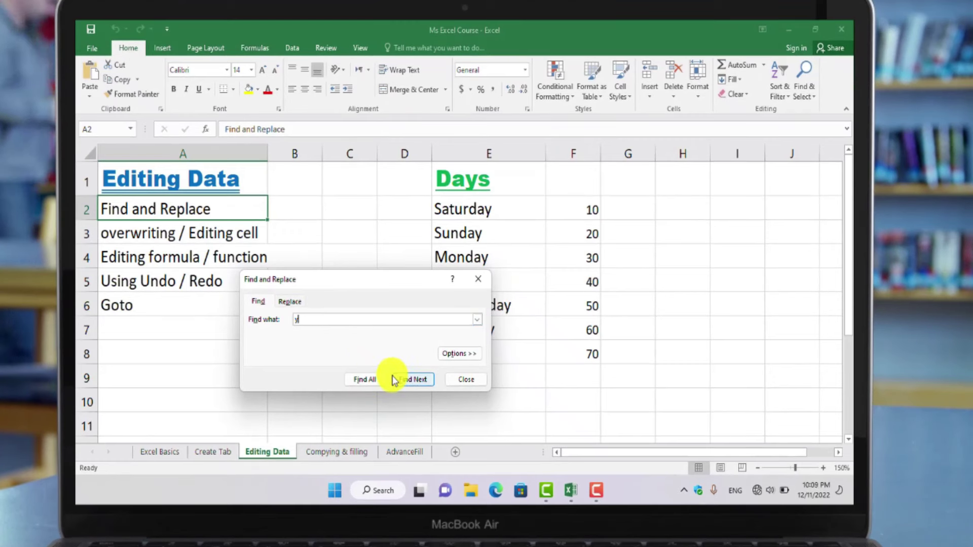
click(404, 380)
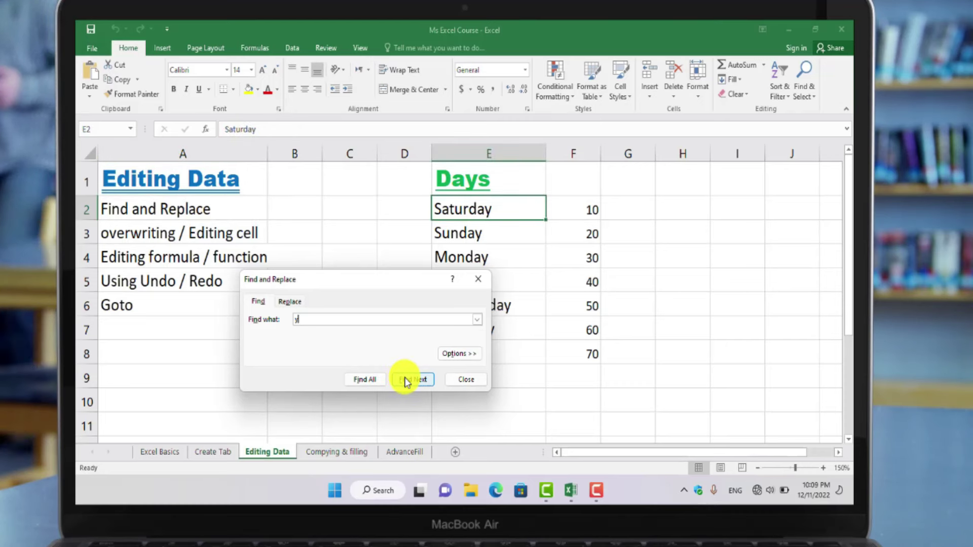
Find the next match Sunday, then Find All to list the 8 cells with y
drag(395, 283, 326, 289)
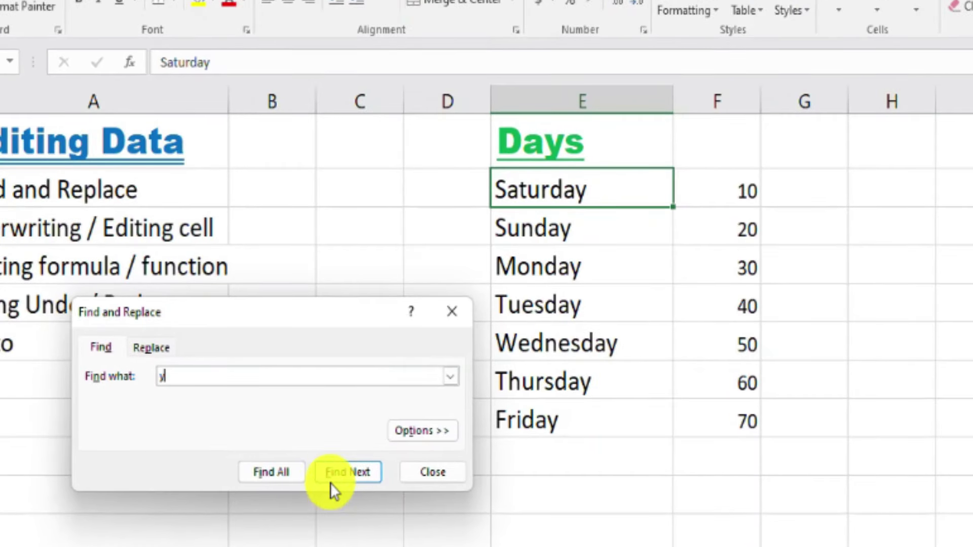
click(335, 473)
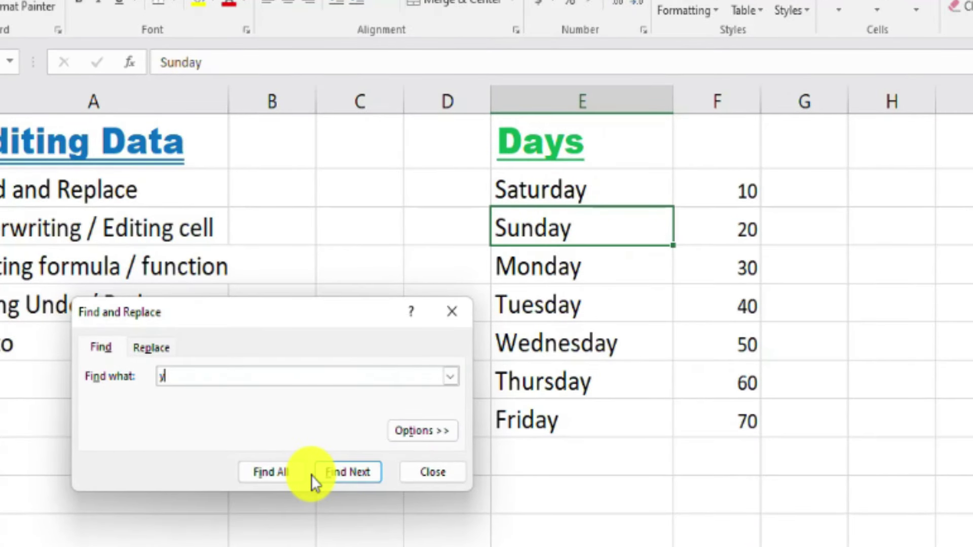
click(287, 472)
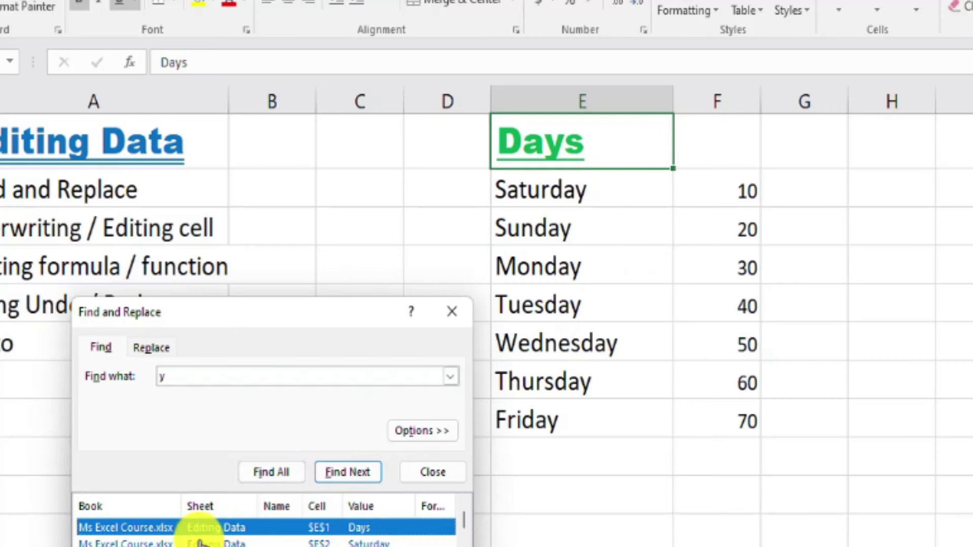
scroll(283, 528, down, 2)
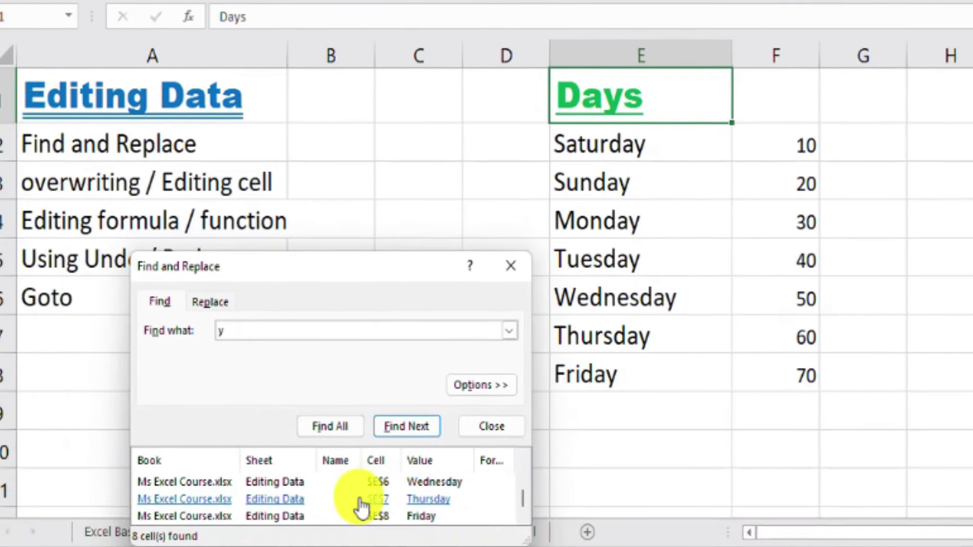
scroll(361, 507, up, 2)
scroll(388, 484, down, 1)
scroll(388, 484, down, 1)
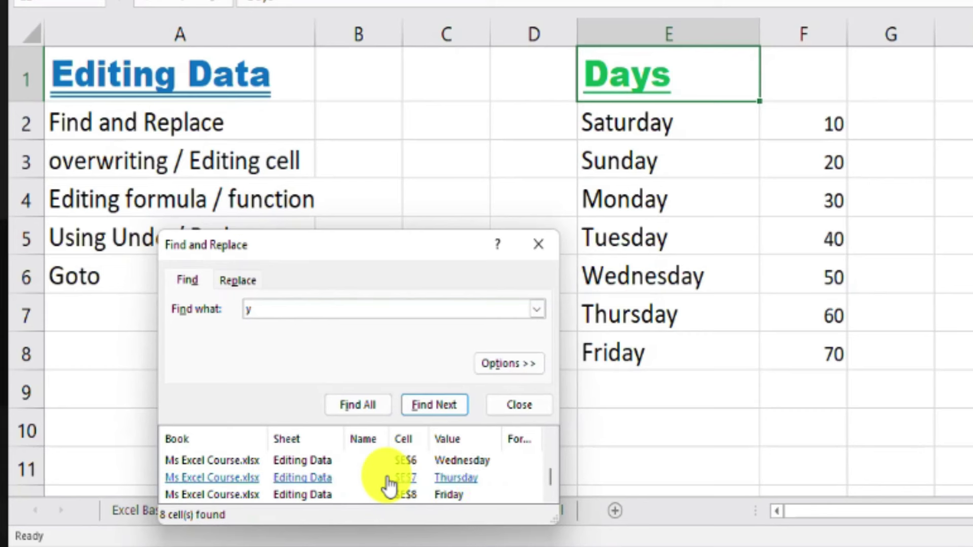
scroll(389, 484, up, 2)
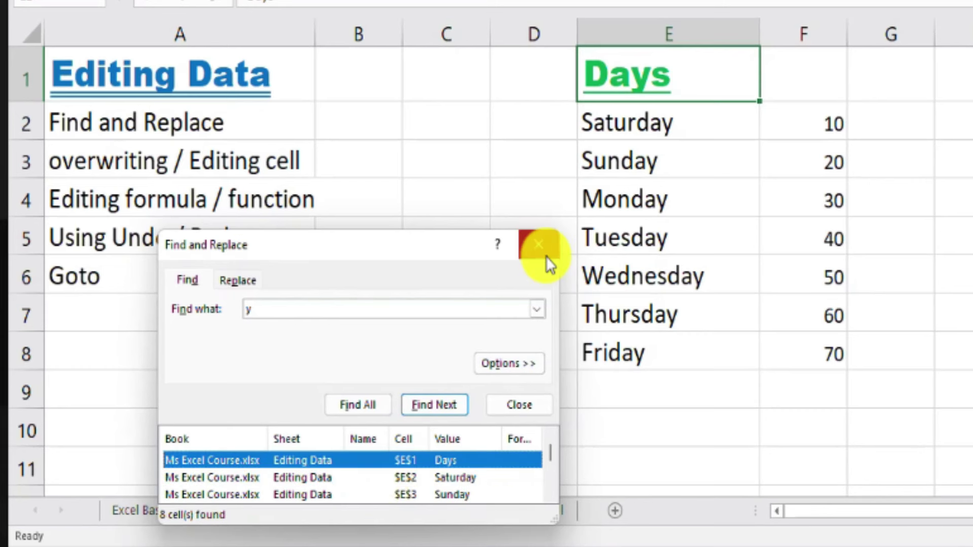
click(546, 257)
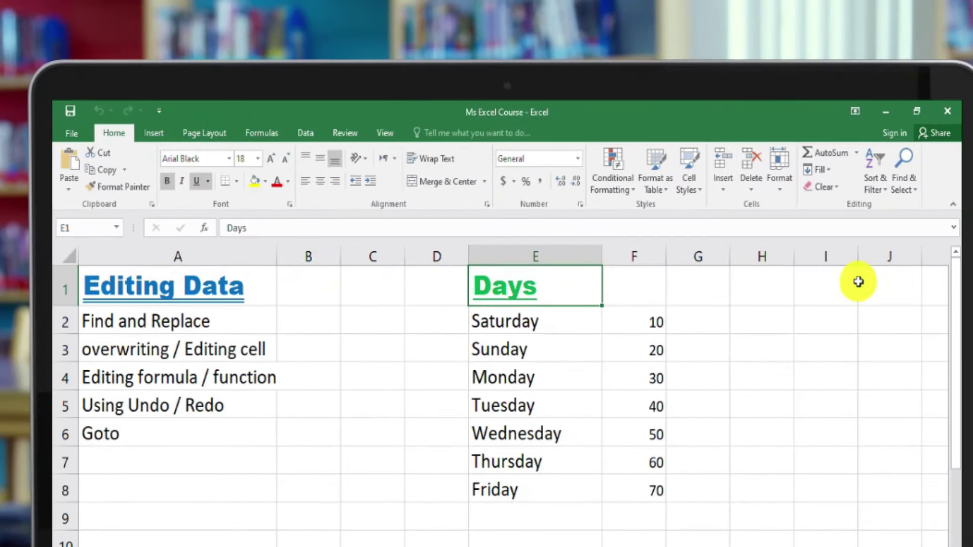
Bring up the Replace tab of Find and Replace, reopening it with Ctrl+H
click(901, 181)
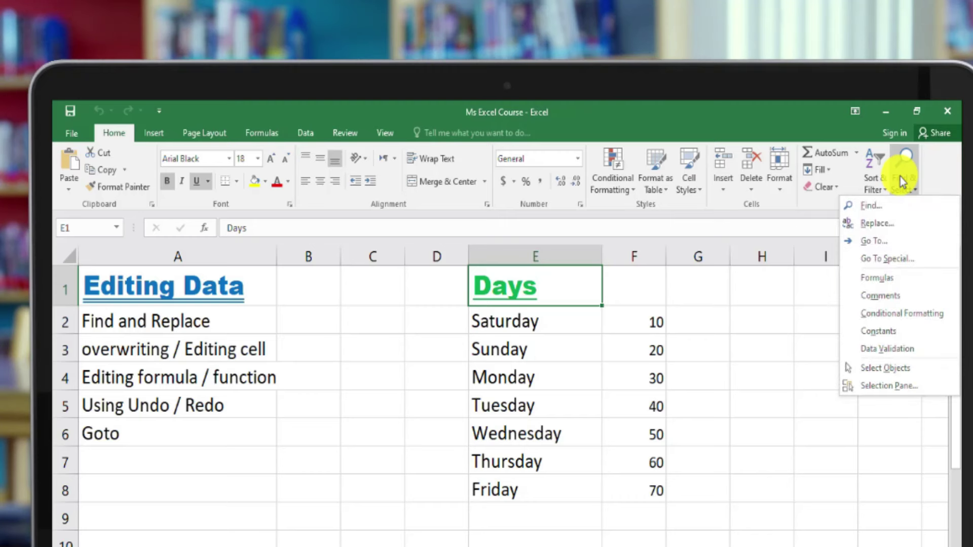
click(882, 223)
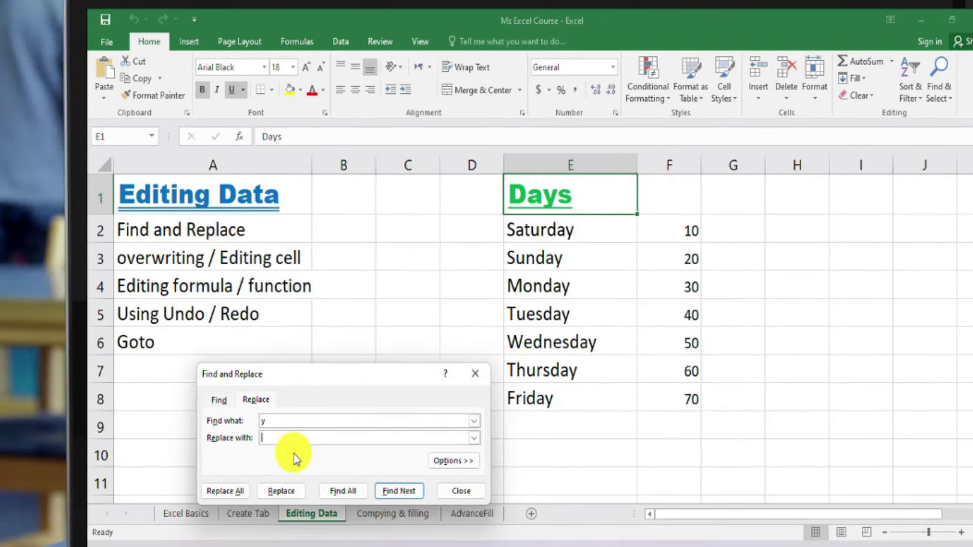
click(470, 378)
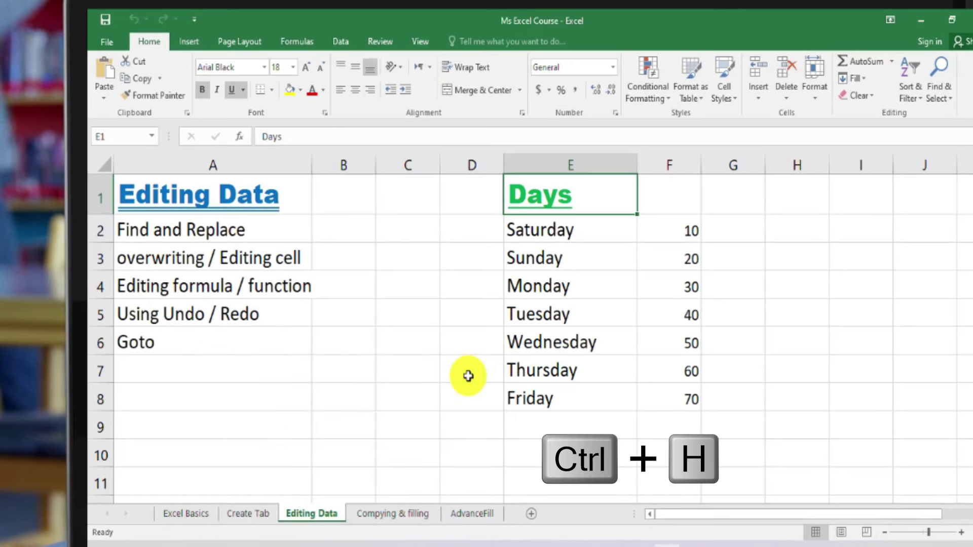
key(ctrl+h)
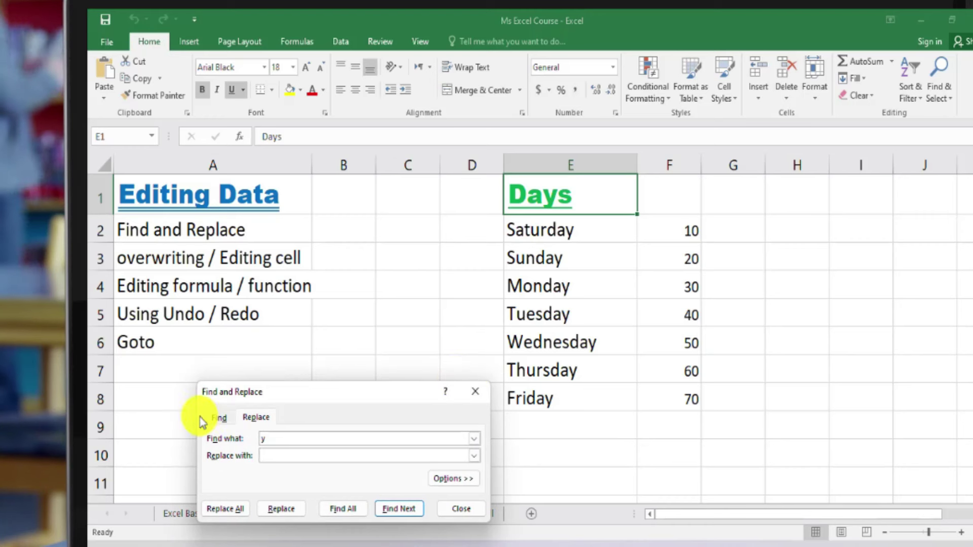
click(219, 417)
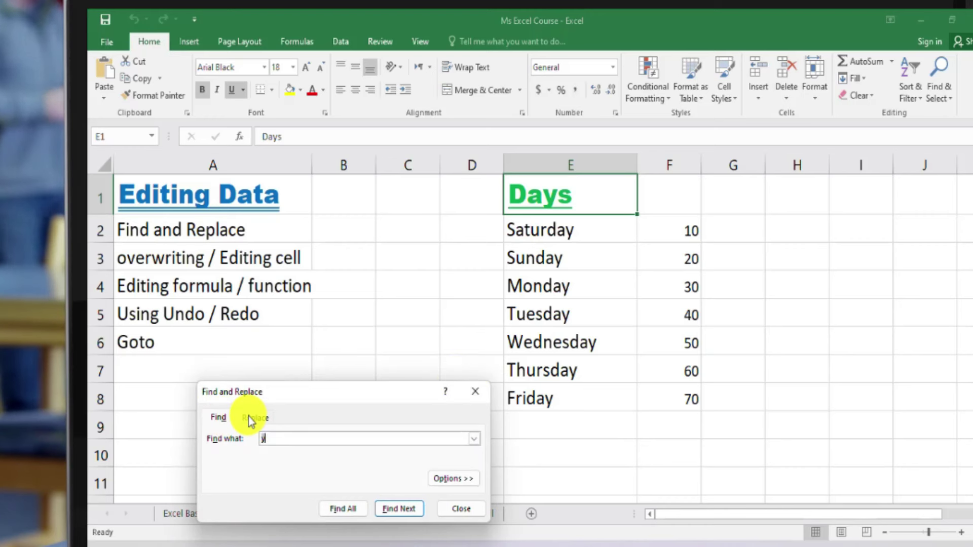
click(249, 416)
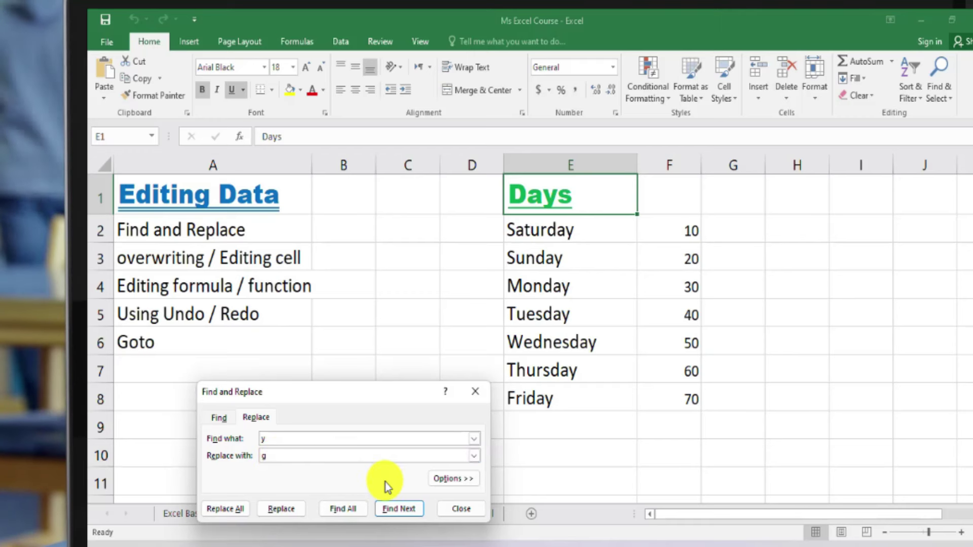
text(g)
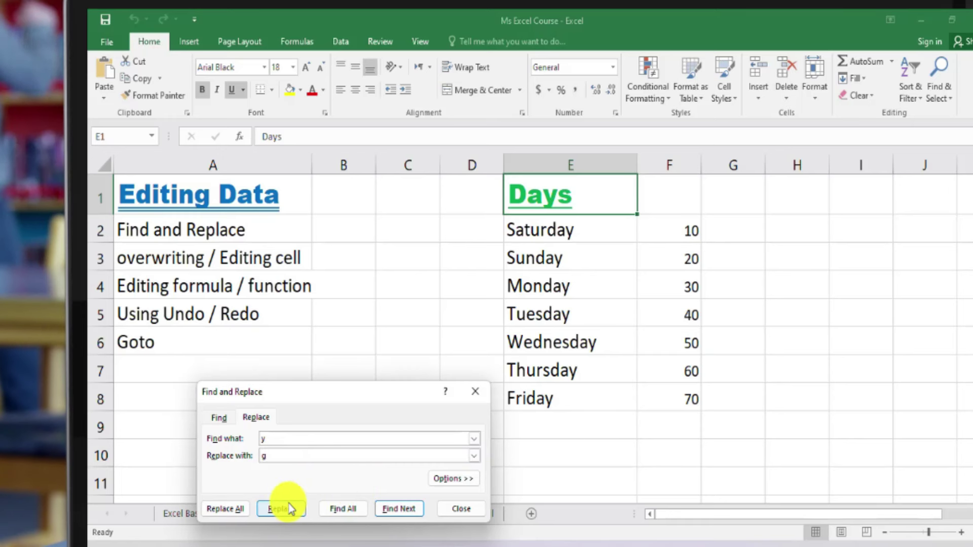
Replace y with g in Saturday, then Replace All so the list reads Dags, Saturdag, Sundag
click(560, 235)
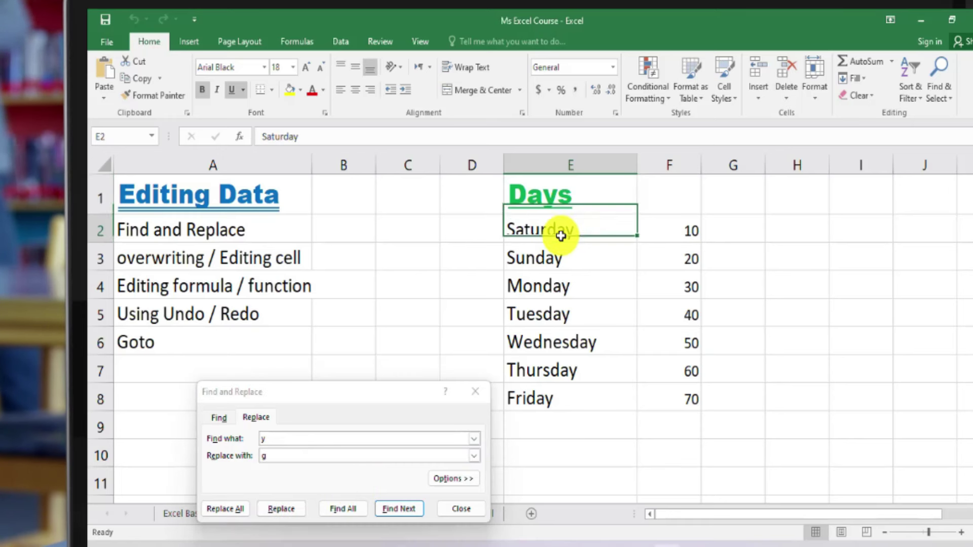
click(290, 509)
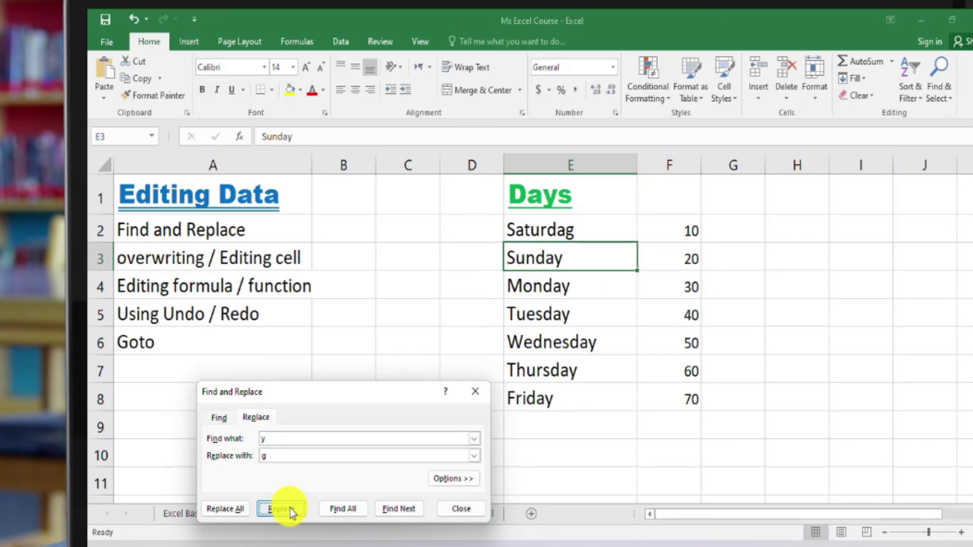
click(230, 507)
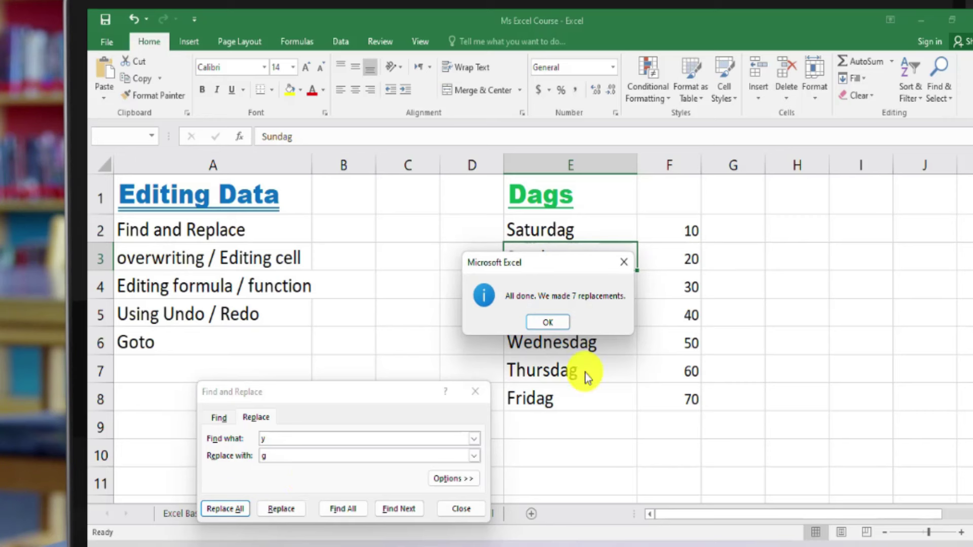
click(550, 324)
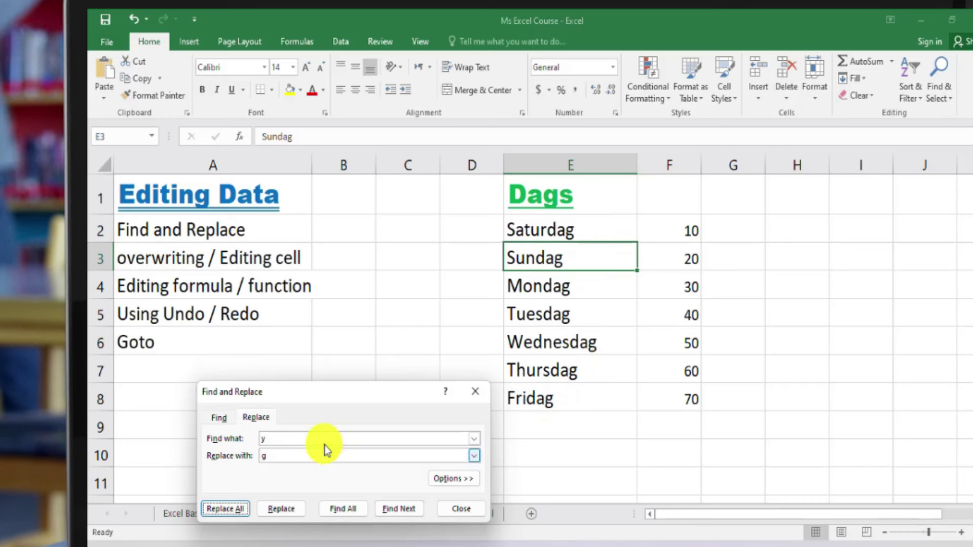
click(474, 390)
Undo the g-for-y replacements and overwrite Friday in E8 with jimco
key(ctrl+z)
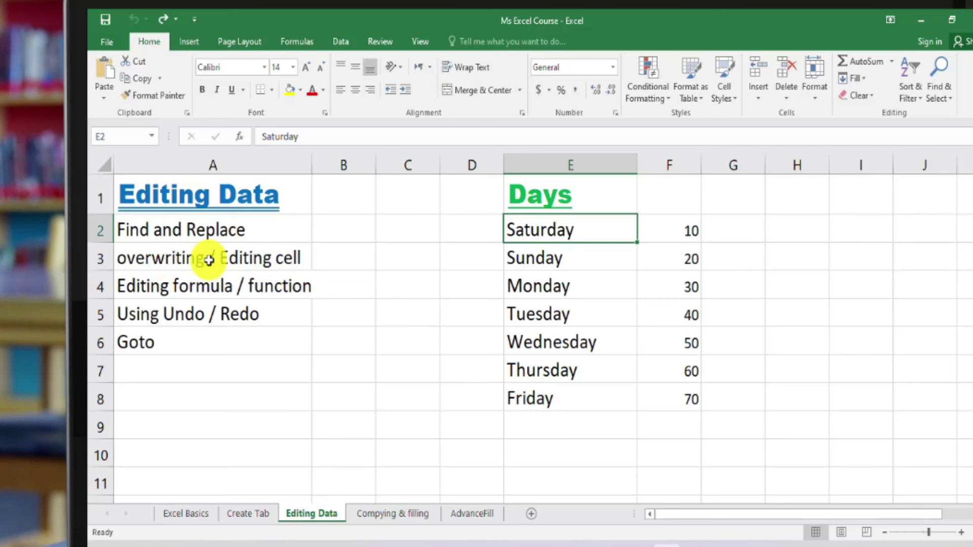
click(526, 404)
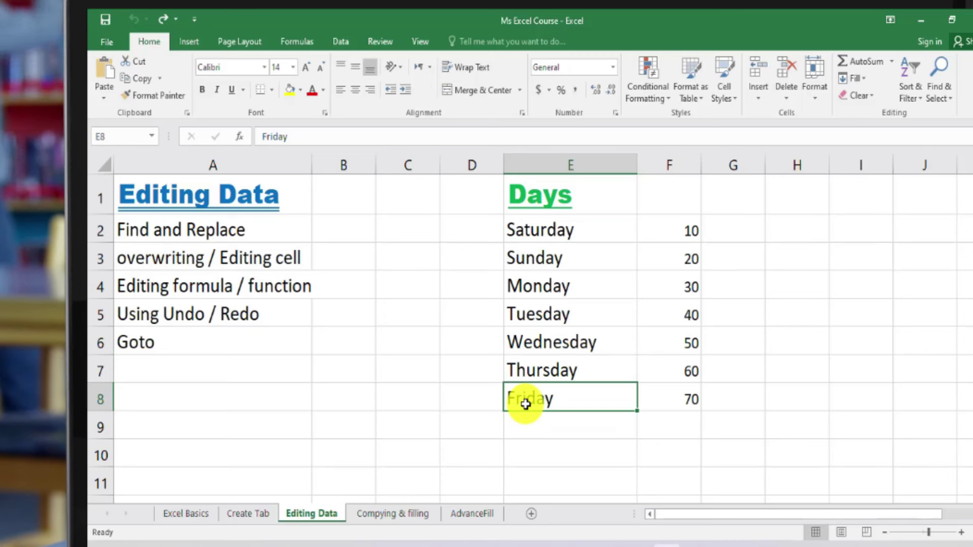
text(jim)
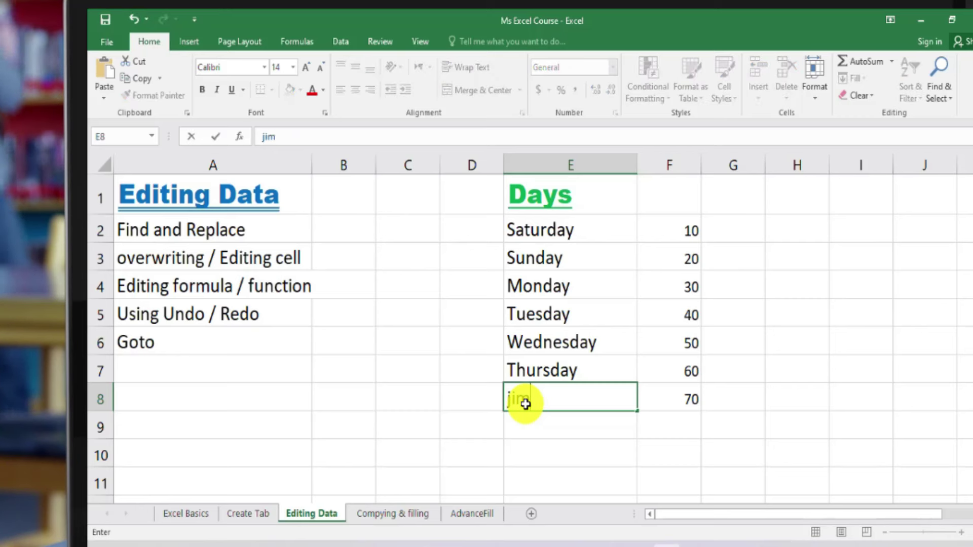
text(co)
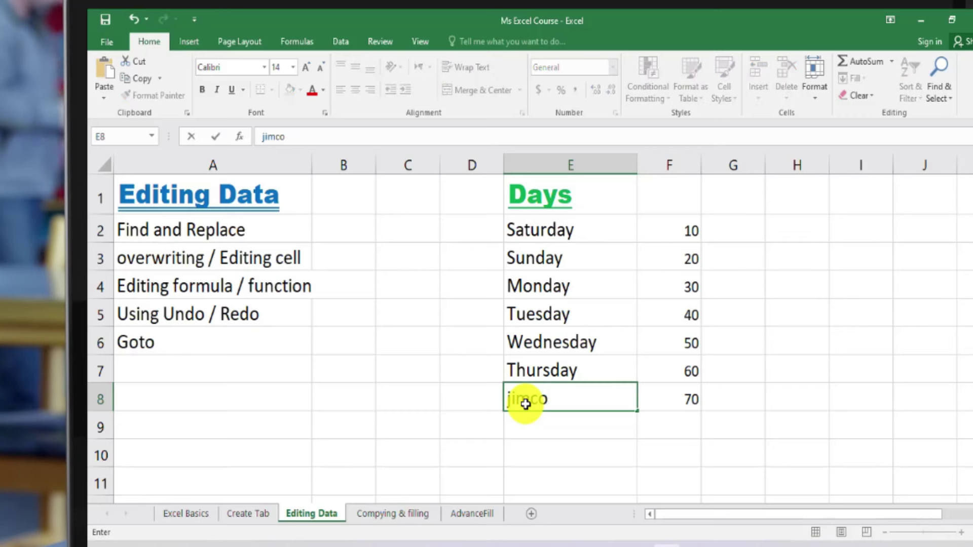
click(523, 371)
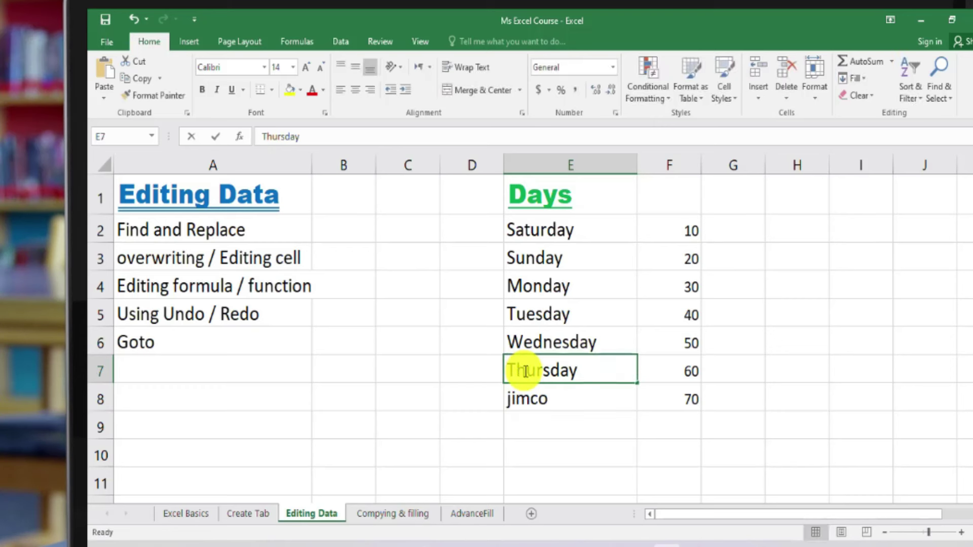
Edit the Wednesday cell E6 and leave it unchanged
double_click(570, 343)
click(541, 345)
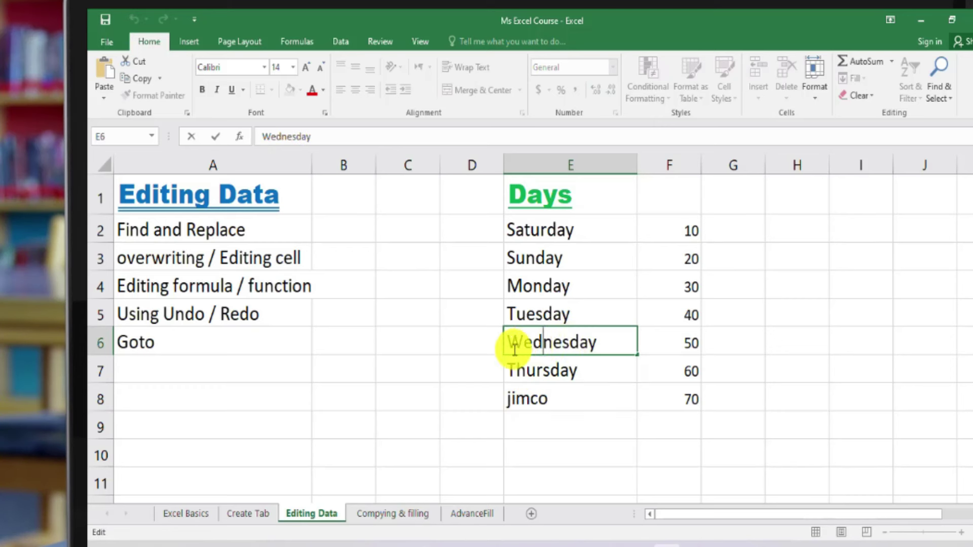
click(561, 345)
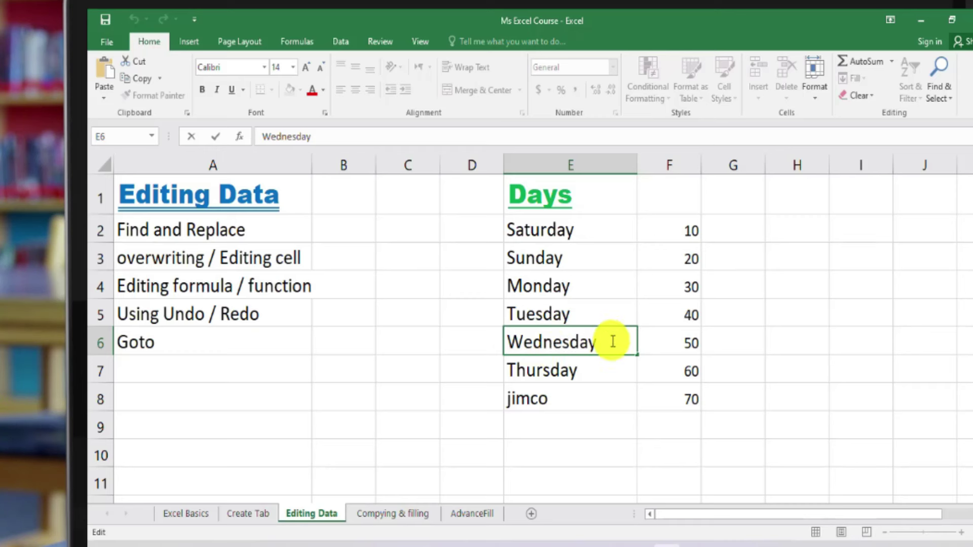
click(199, 290)
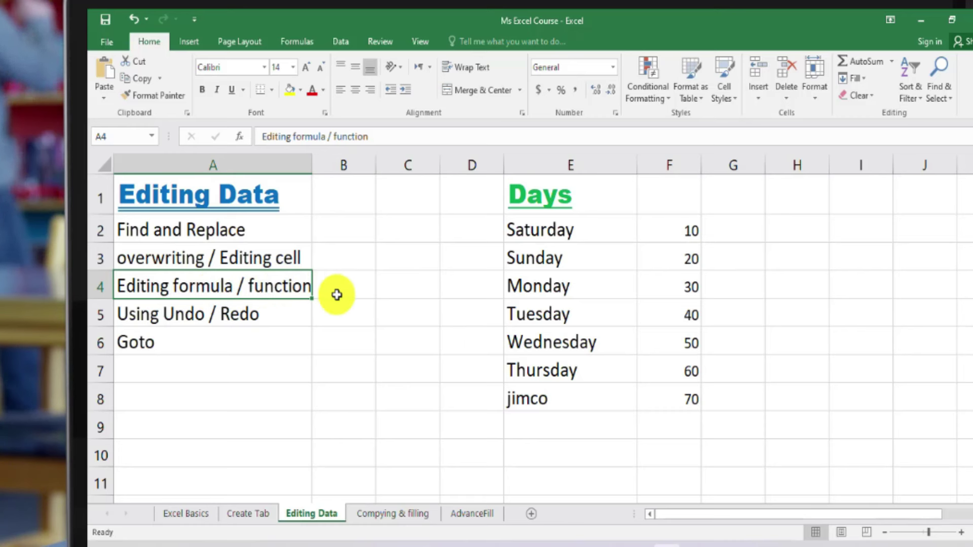
AutoSum F2:F8 into F9 below the values, giving 280
click(685, 232)
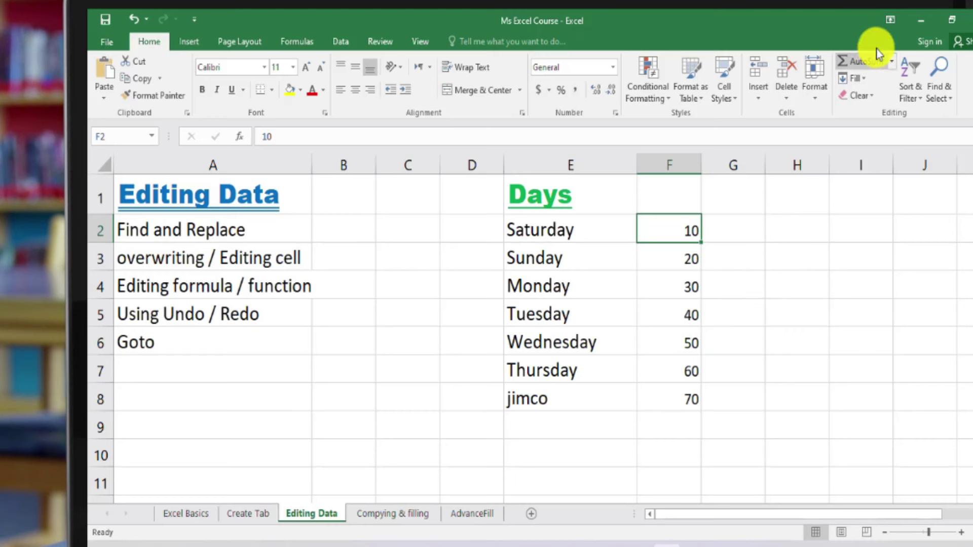
click(676, 426)
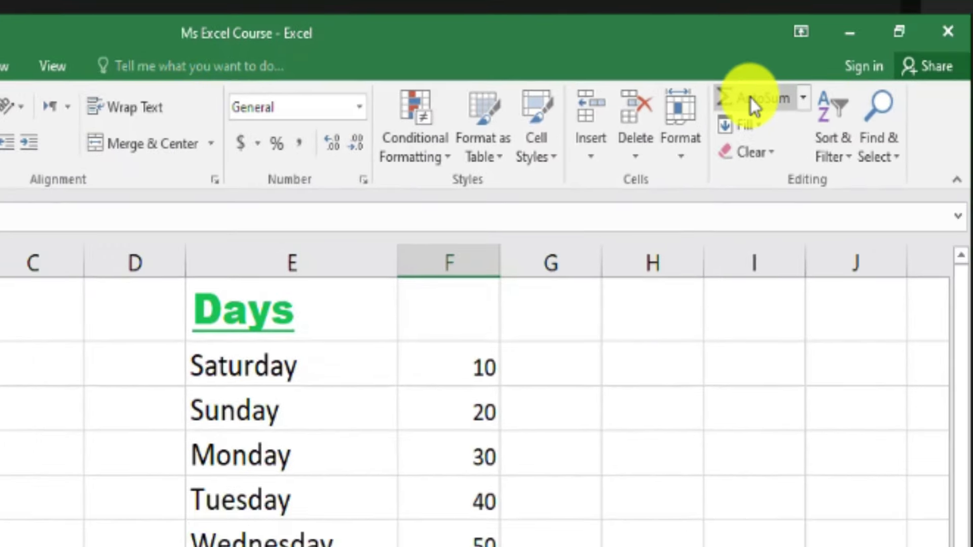
click(780, 108)
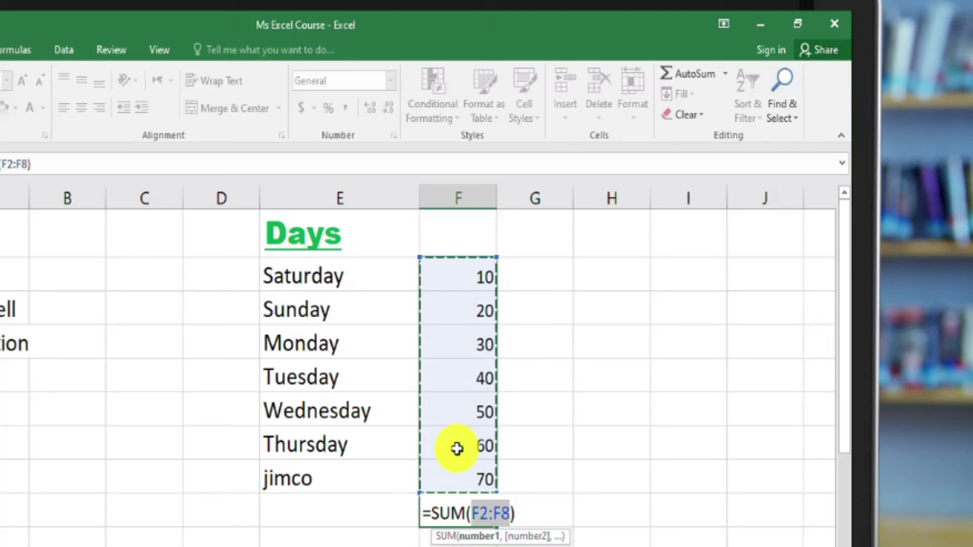
key(Return)
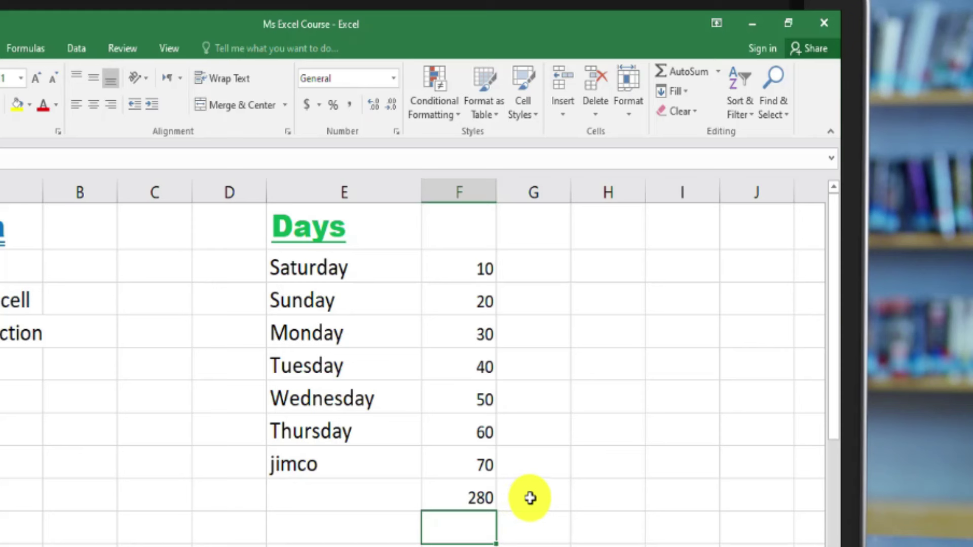
Enter =SUM(F2:F8) in G9 showing 280, then begin a =sum( formula in G8
click(530, 498)
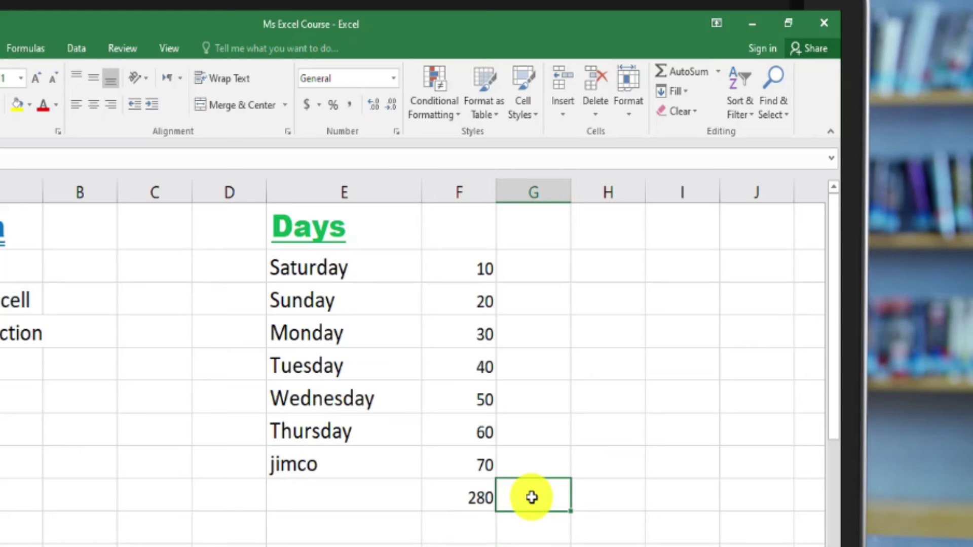
text(=)
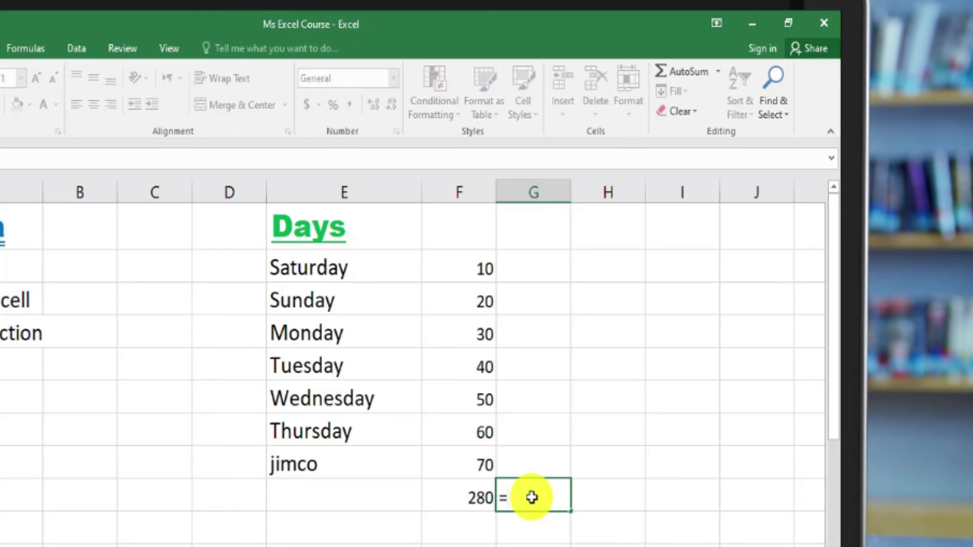
text(sum)
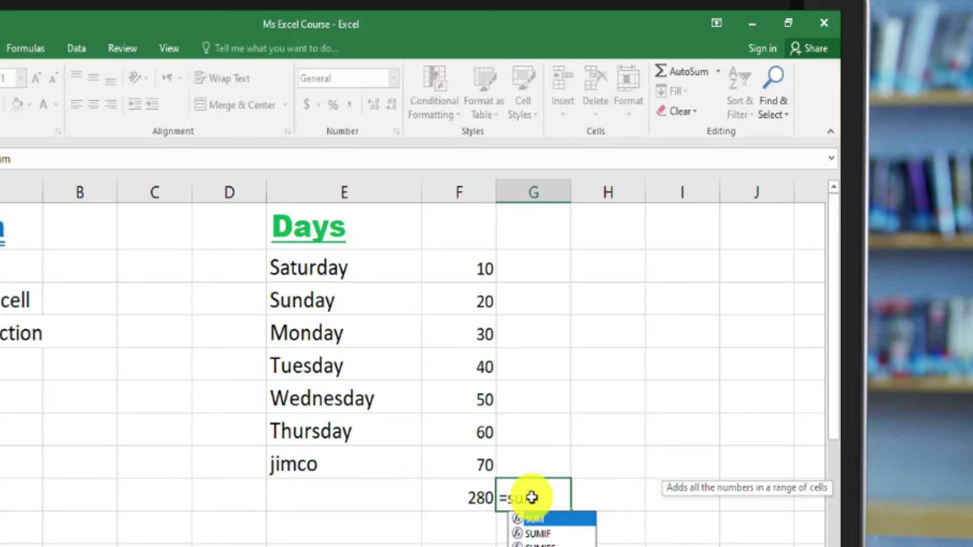
text(()
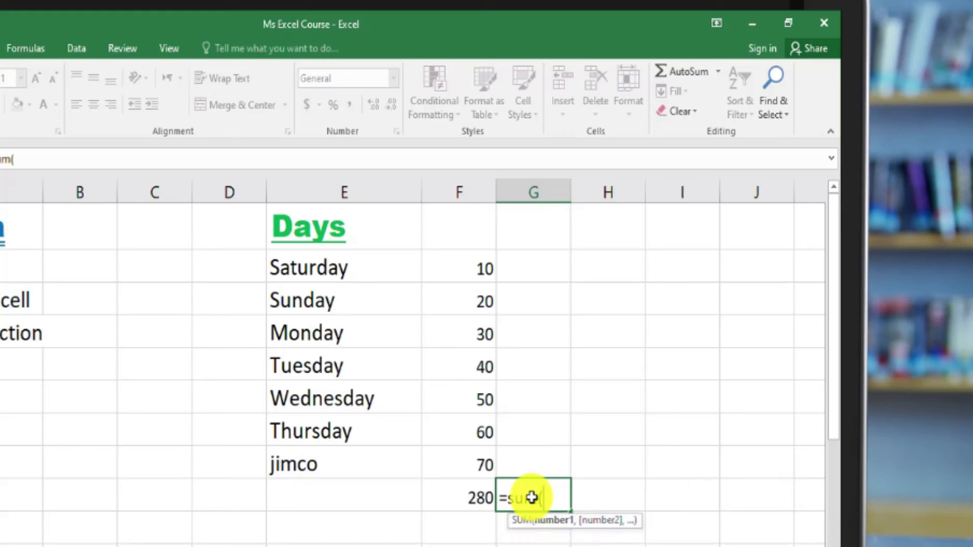
click(472, 272)
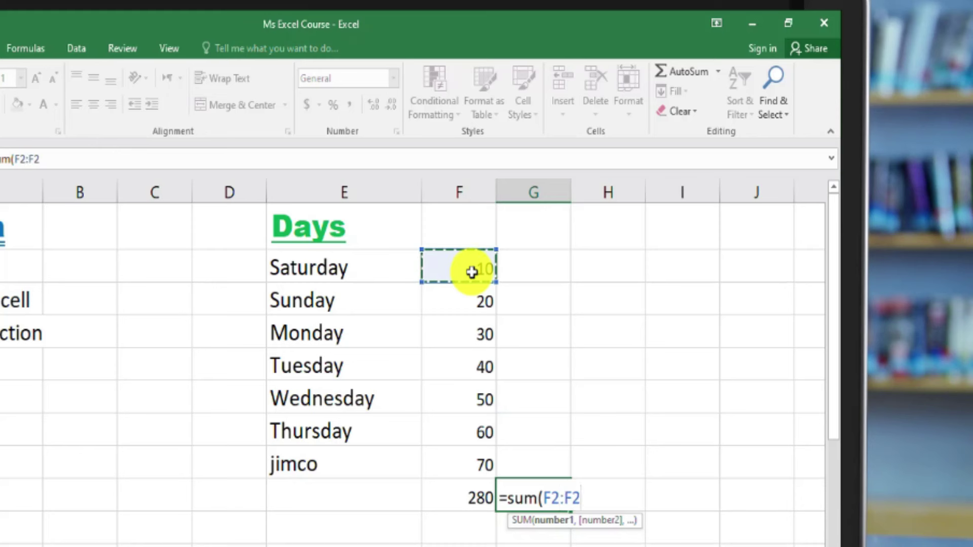
drag(471, 272, 472, 473)
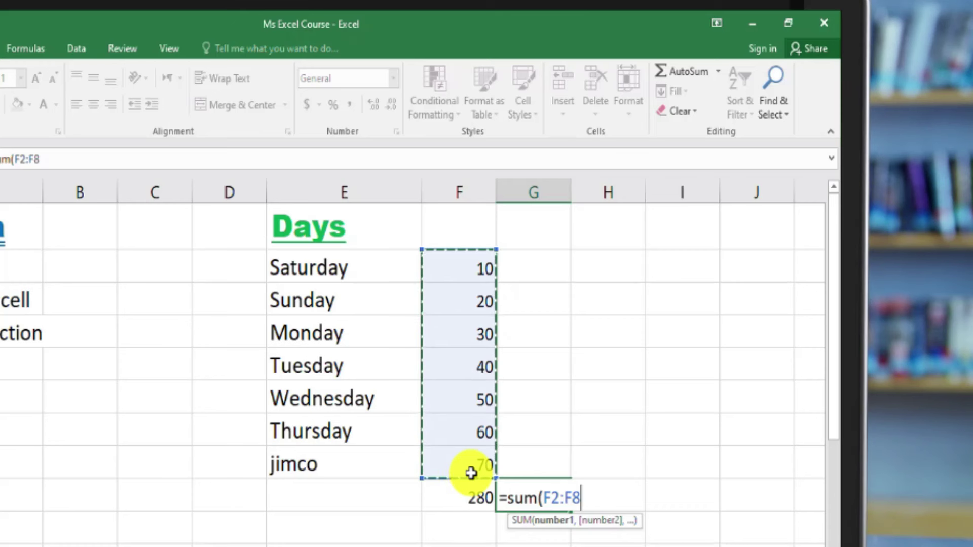
key(Return)
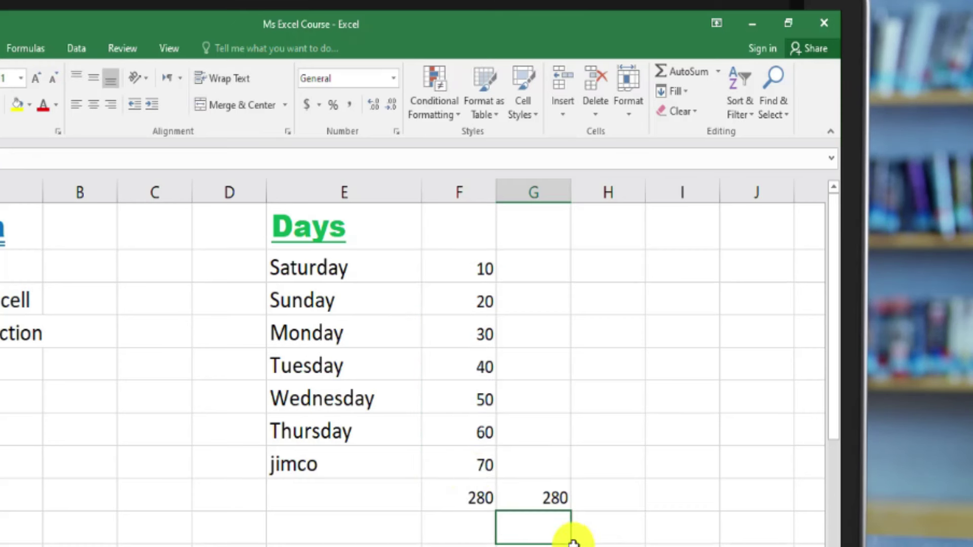
click(527, 464)
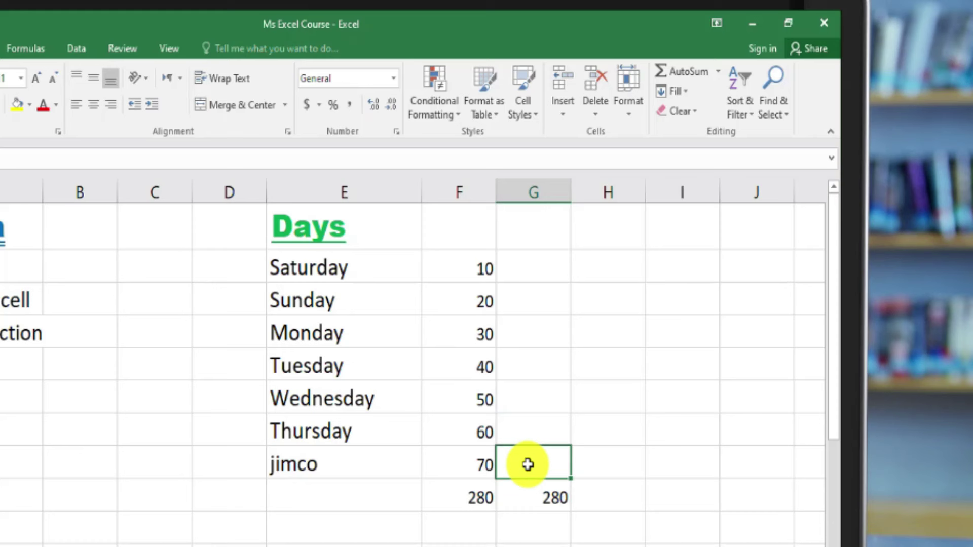
text(=sum()
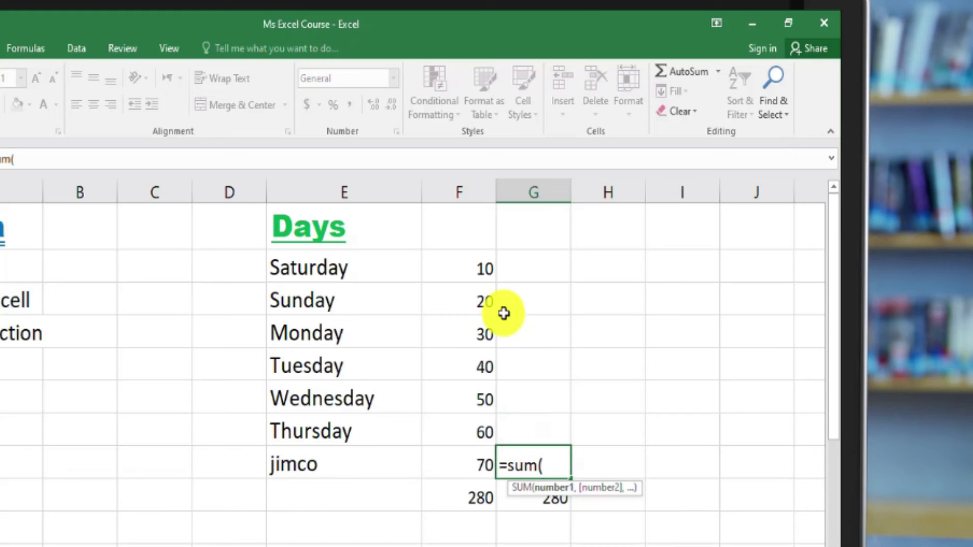
Add F2, F3 and F4 to the G8 SUM as separate arguments
click(463, 266)
text(,)
click(460, 305)
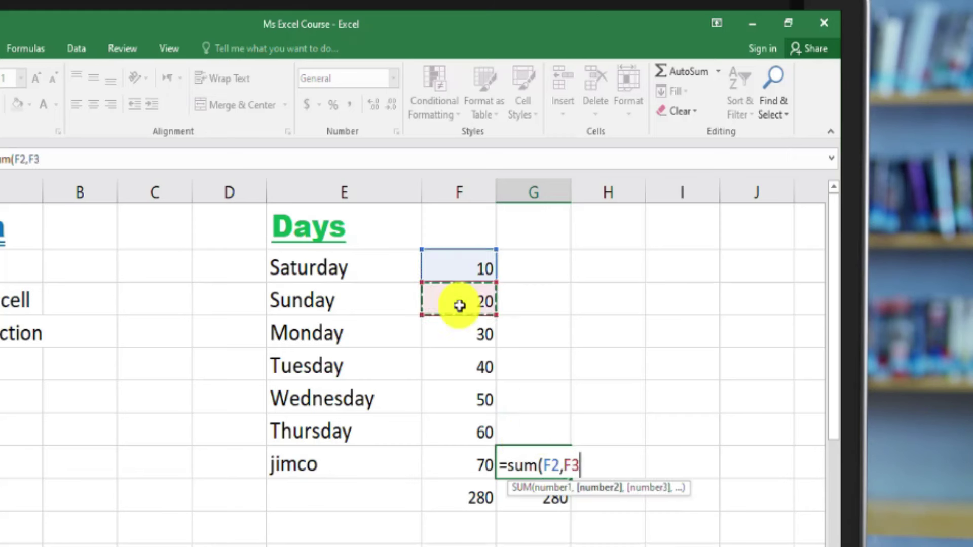
text(,)
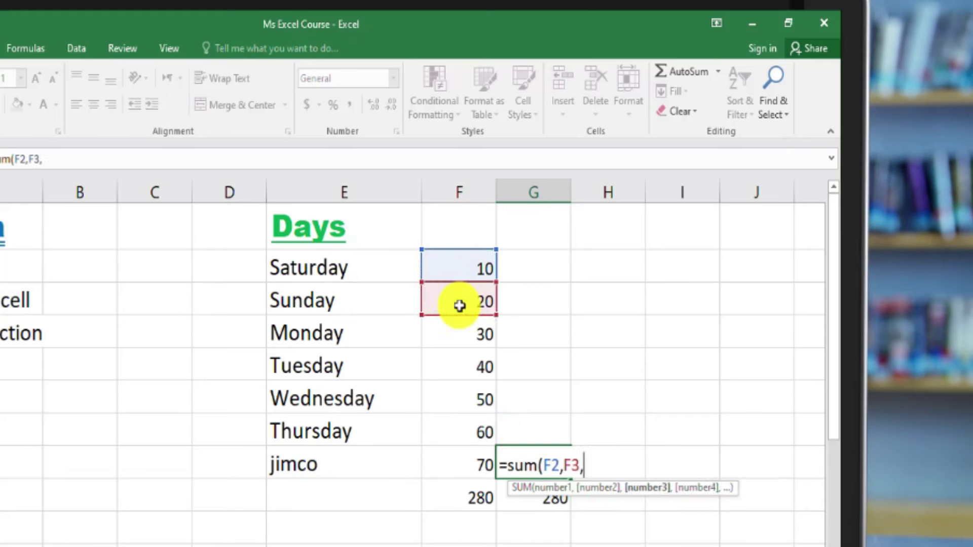
click(479, 350)
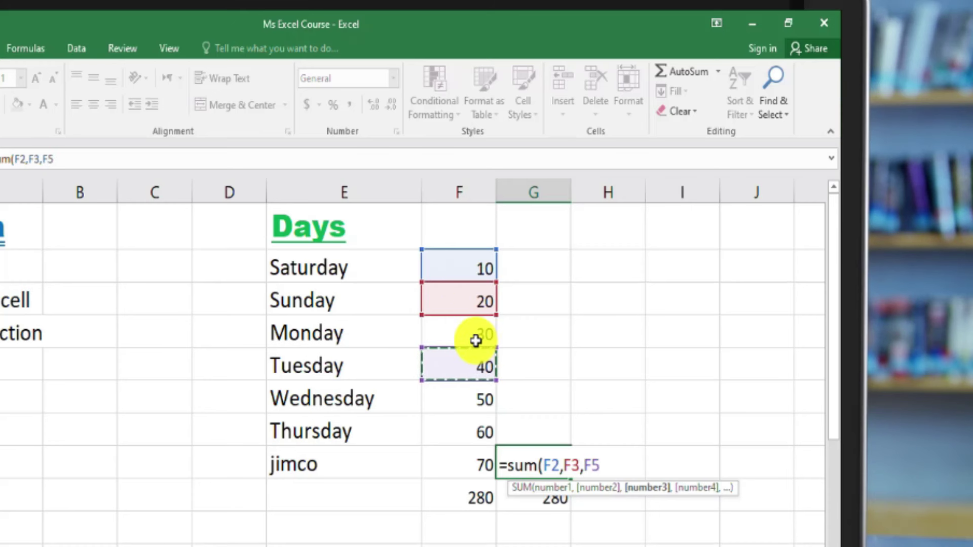
click(475, 340)
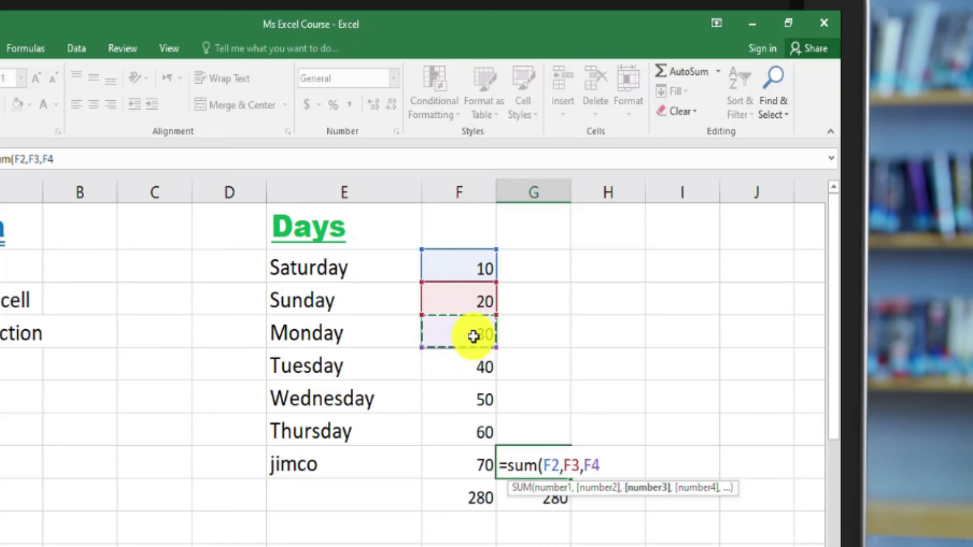
text(,)
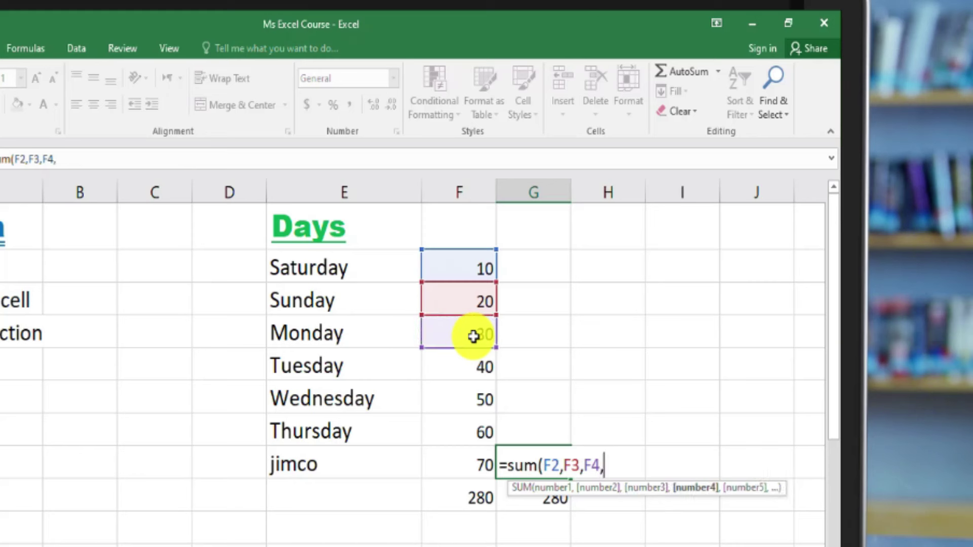
Add F5 through F8 and commit the G8 SUM, showing 280
click(475, 365)
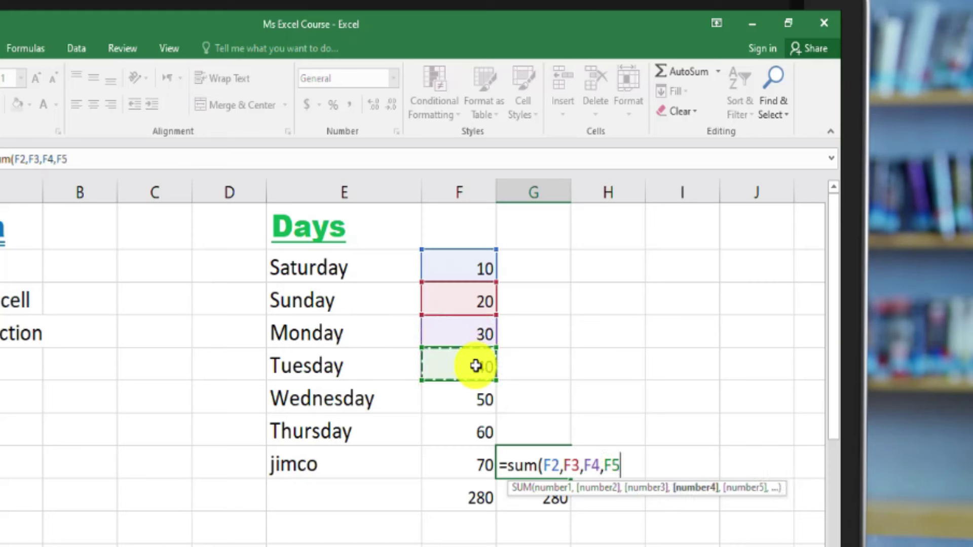
text(,)
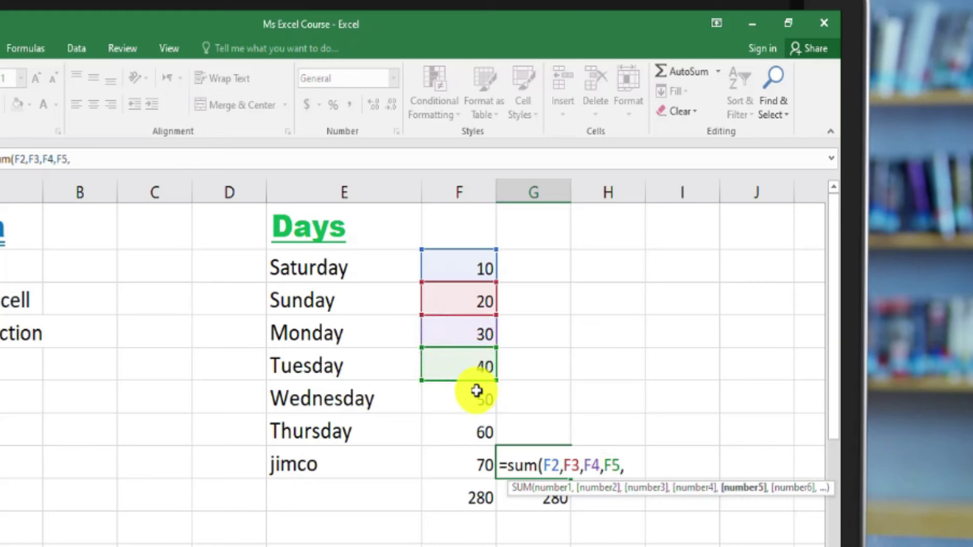
click(479, 402)
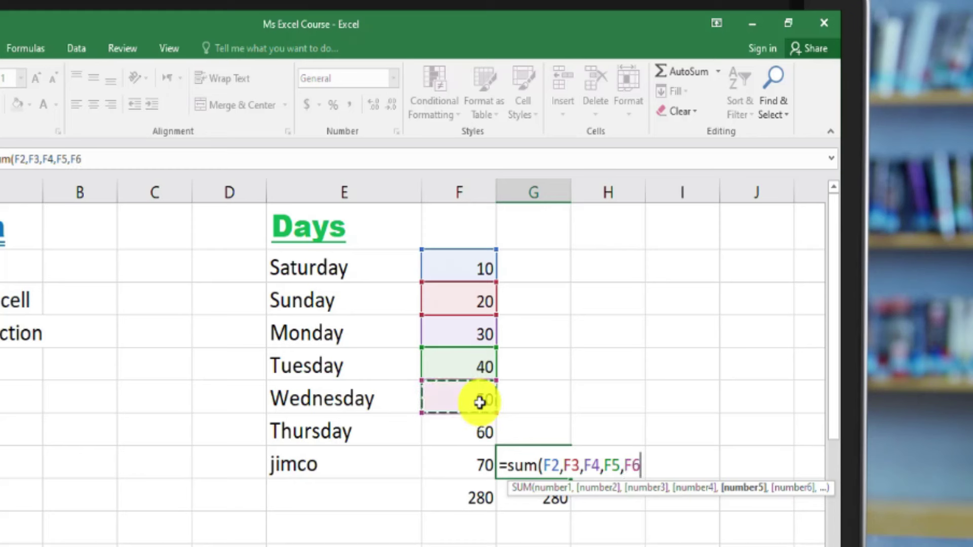
text(,)
click(482, 443)
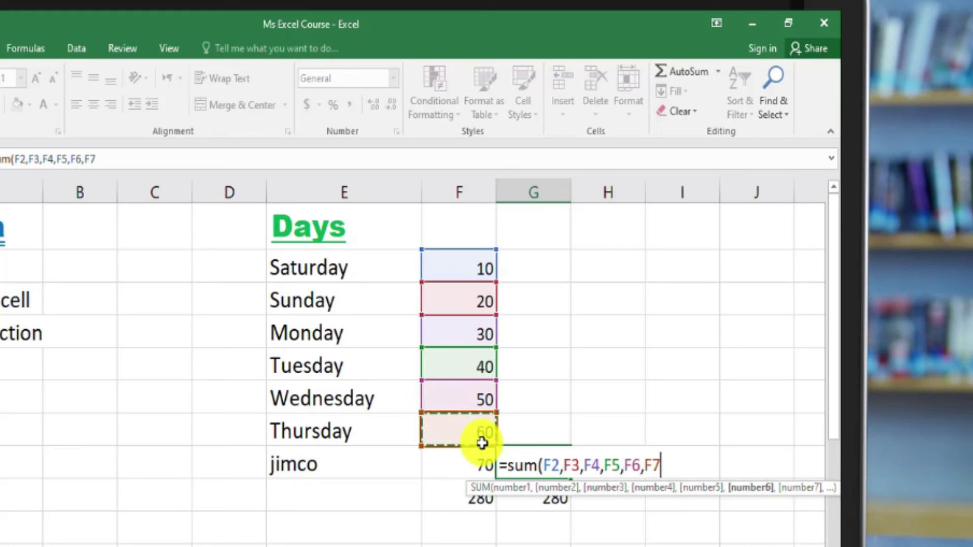
text(,)
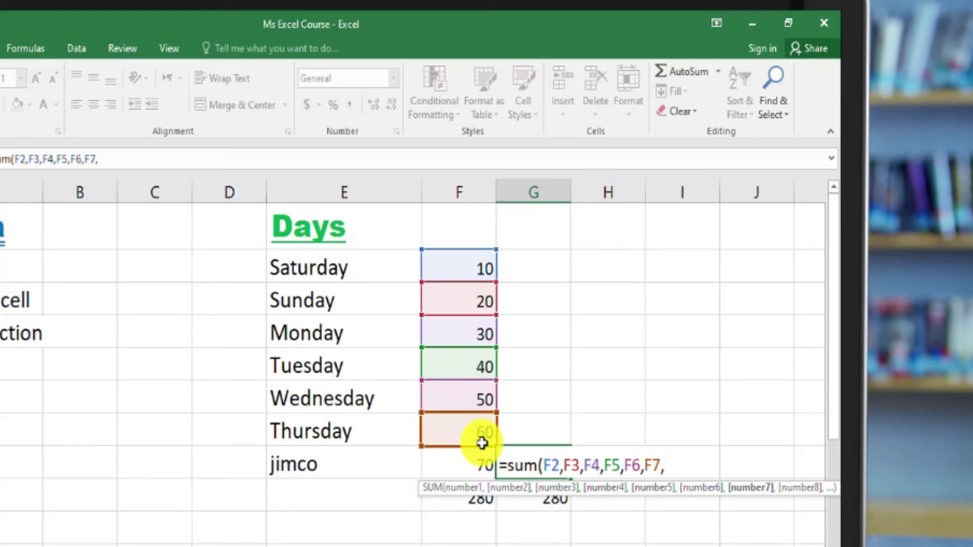
click(465, 466)
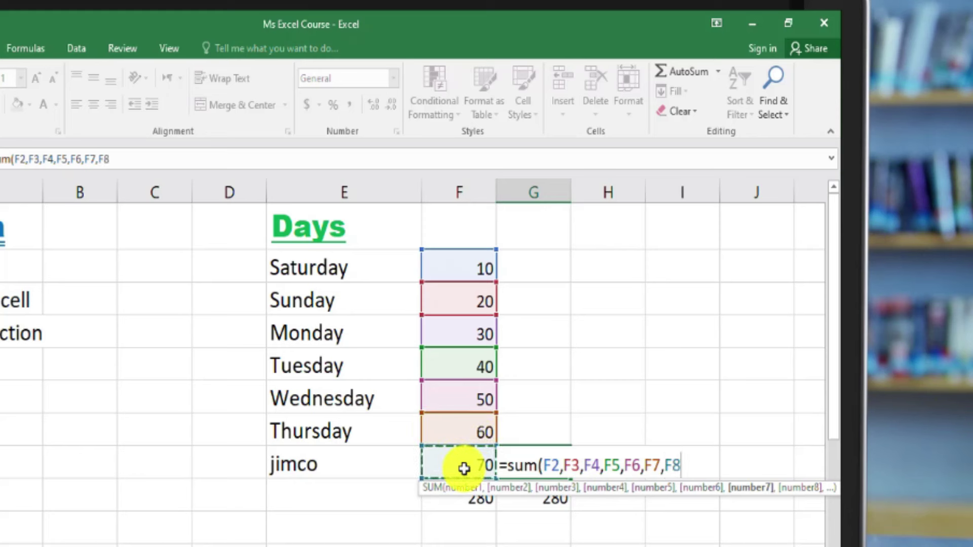
text(,)
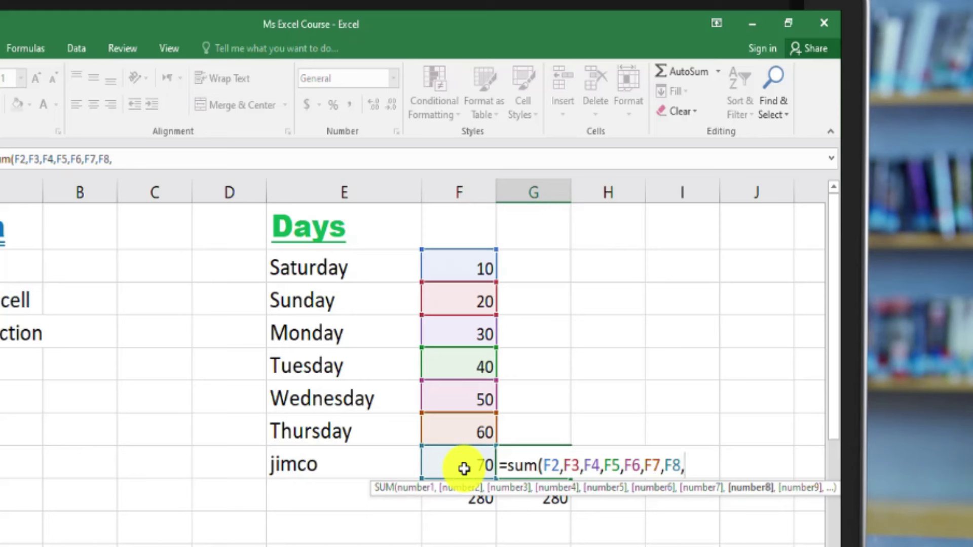
key(Return)
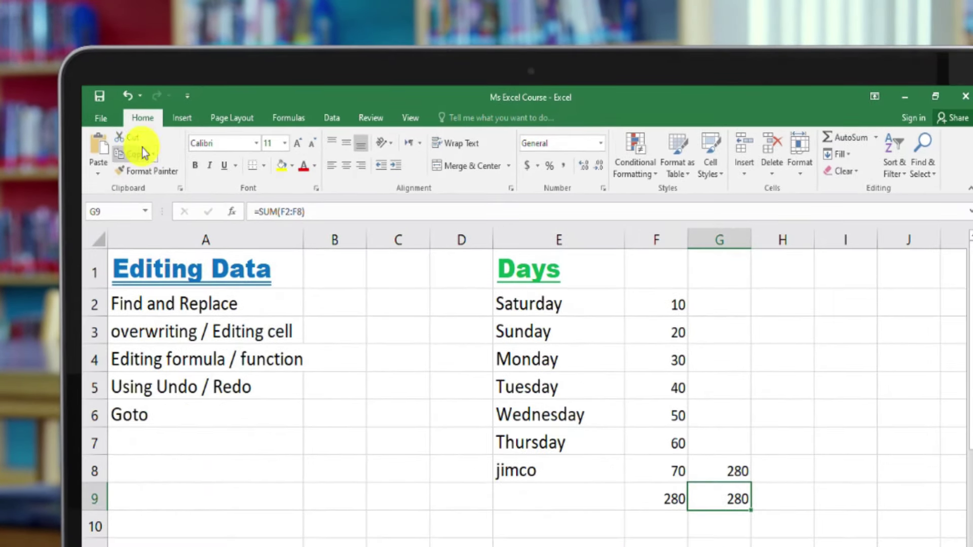
Toggle G8's SUM with the Undo/Redo buttons, Ctrl+Y and Ctrl+Z, leaving G8 empty
click(127, 96)
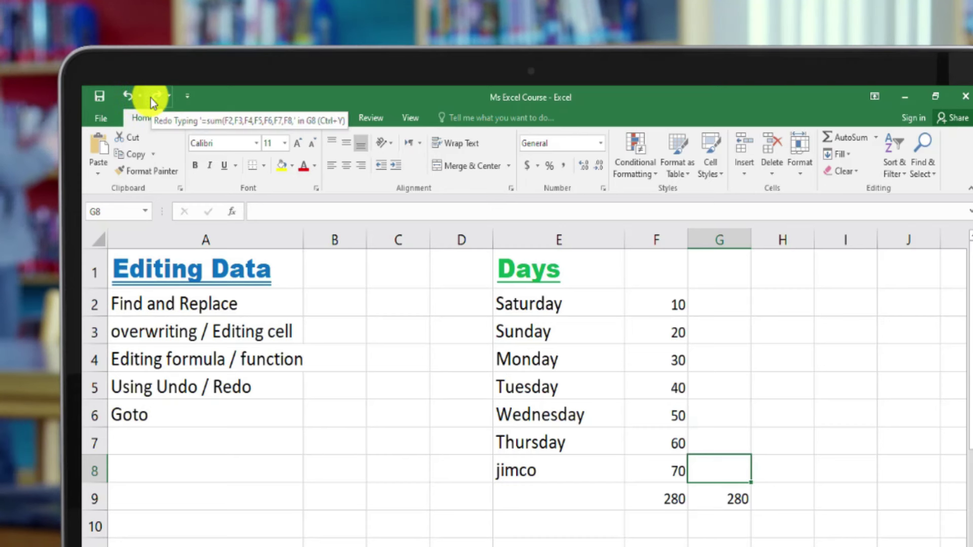
click(151, 98)
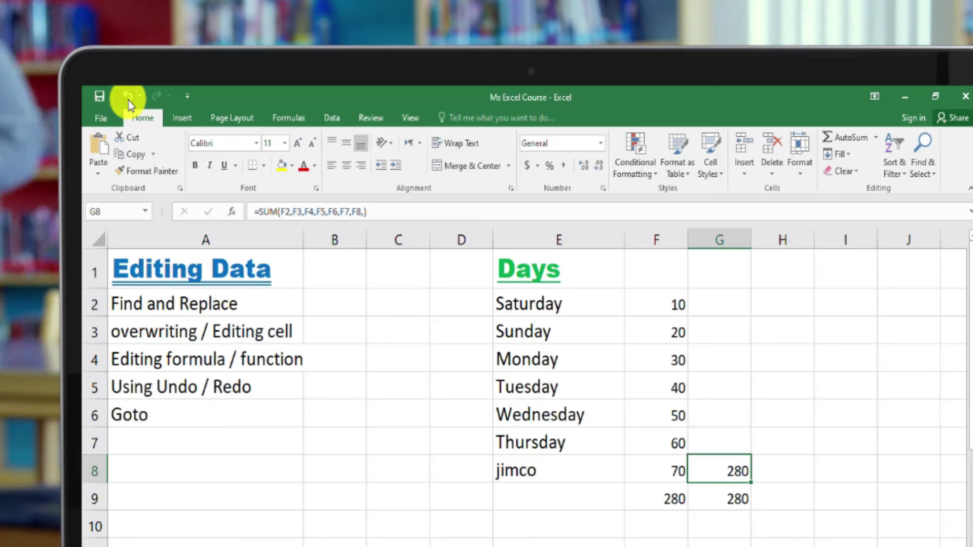
click(129, 100)
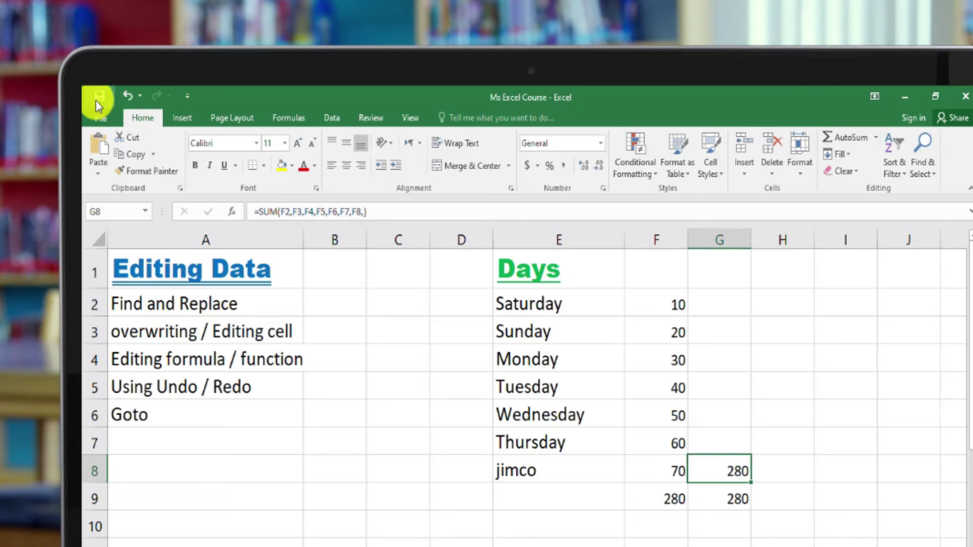
click(128, 100)
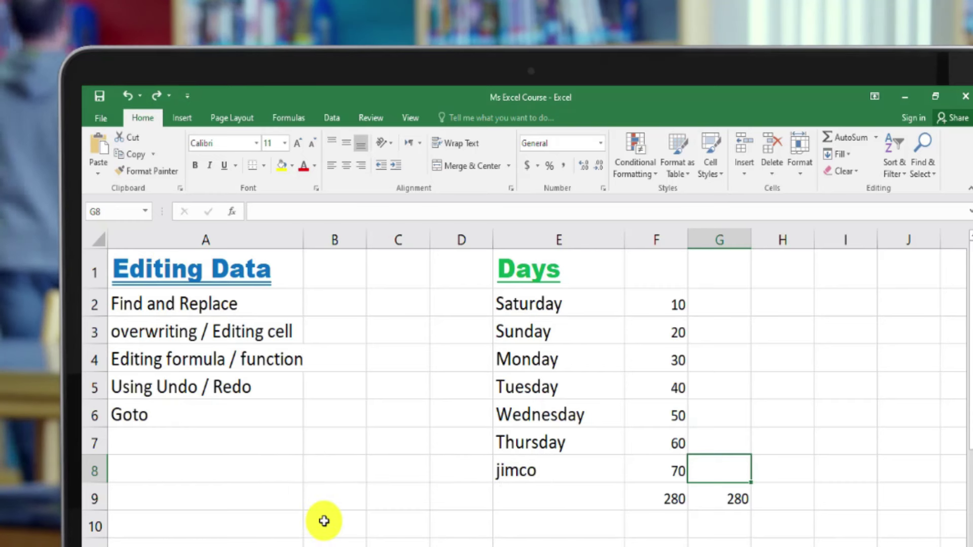
key(ctrl+y)
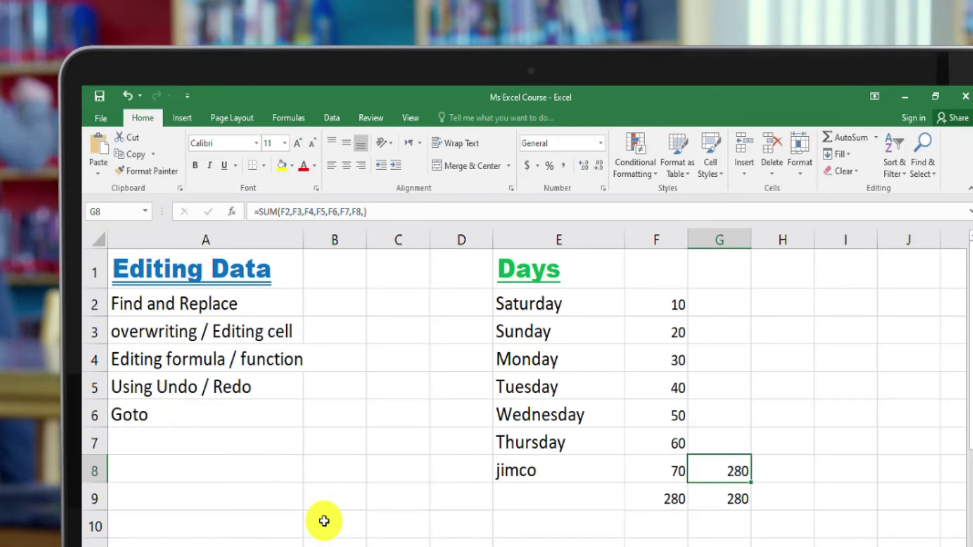
key(ctrl+z)
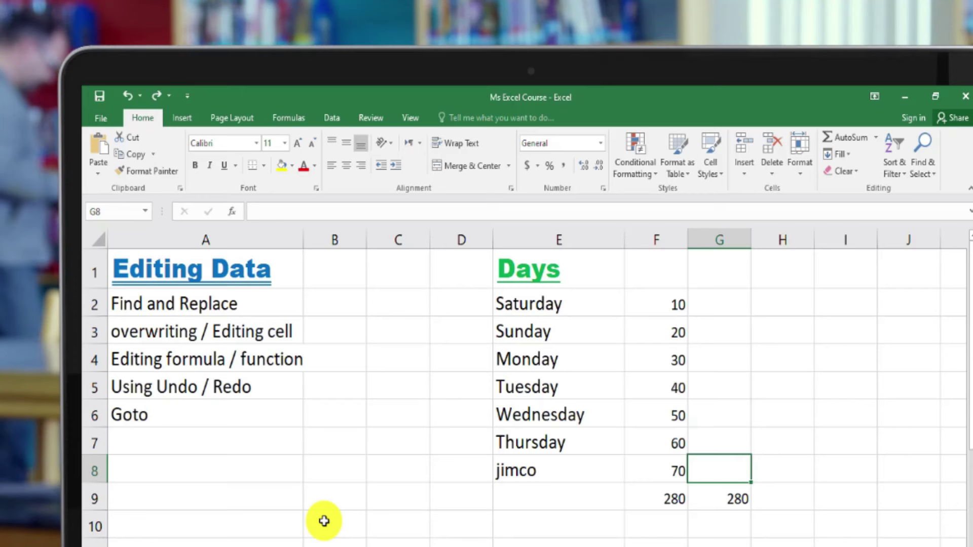
Jump to cell D15 using Find & Select's Go To dialog
click(242, 423)
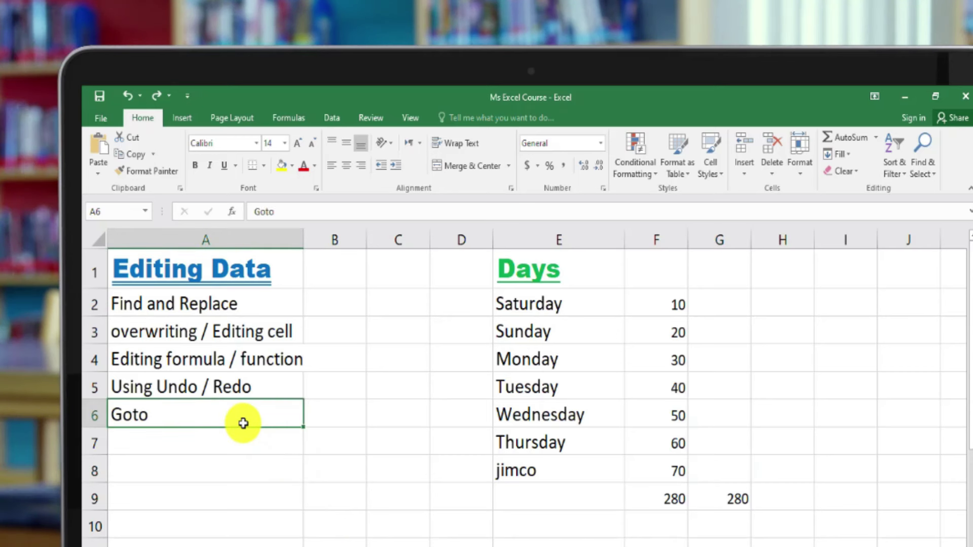
click(935, 153)
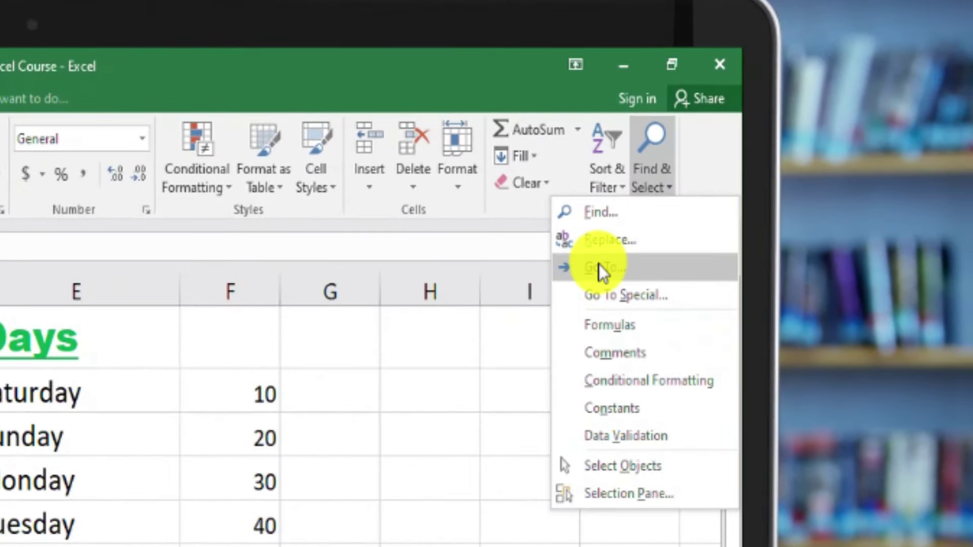
click(844, 230)
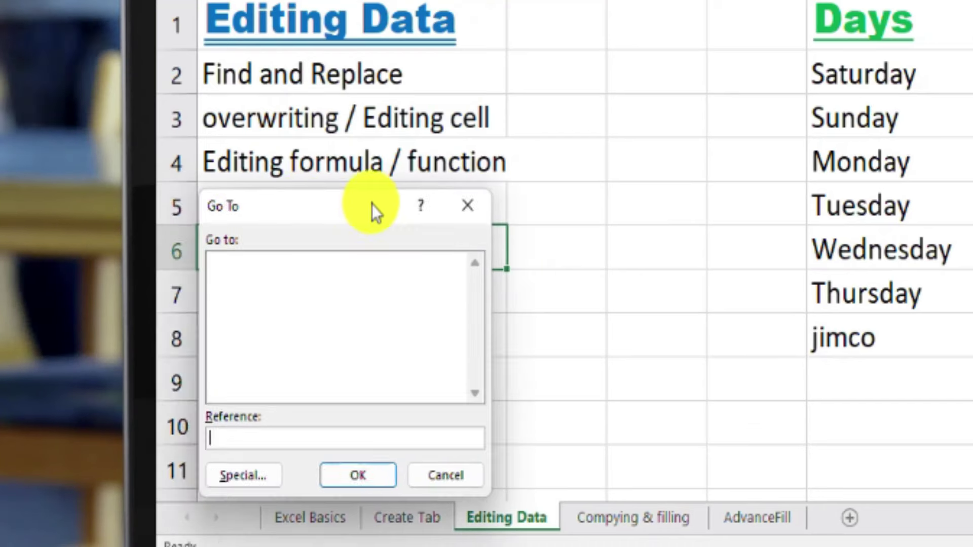
drag(372, 205, 527, 185)
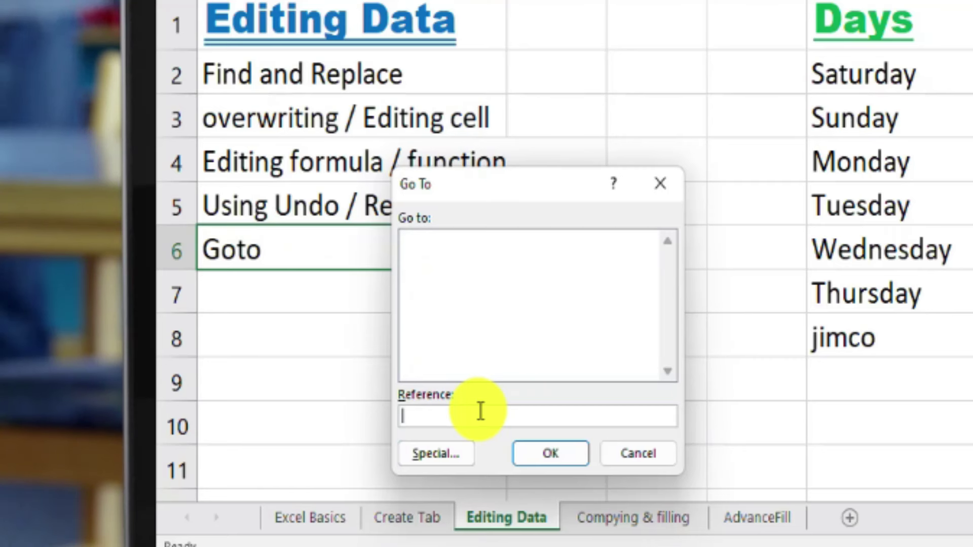
text(d)
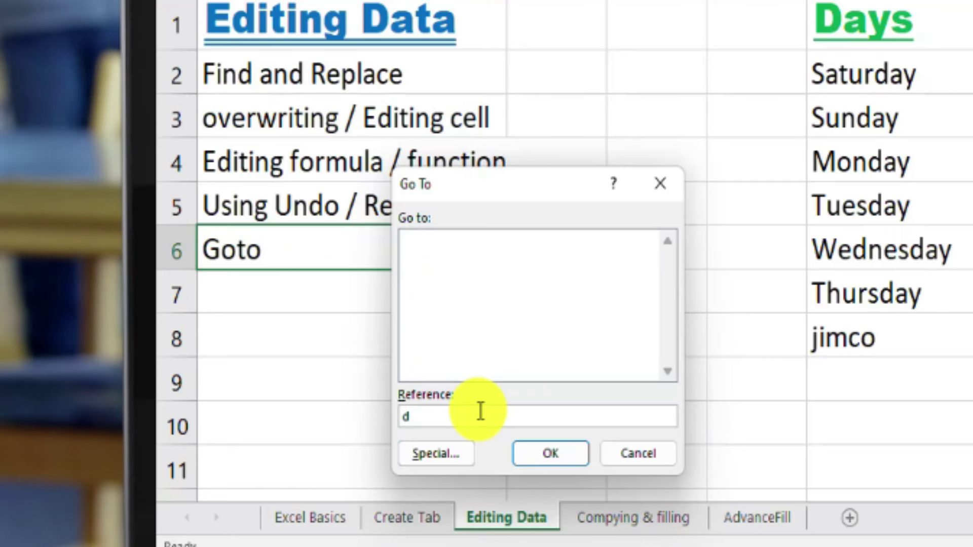
text(15)
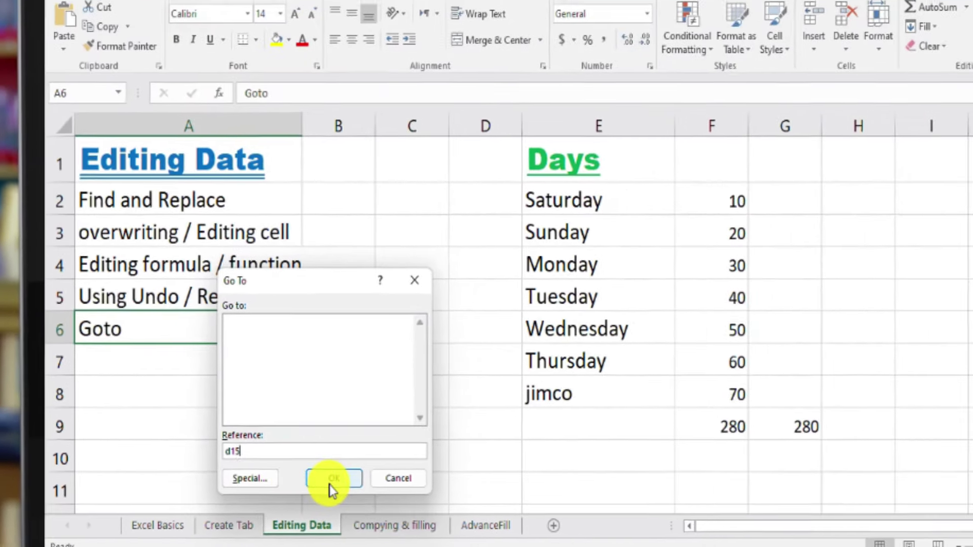
click(323, 480)
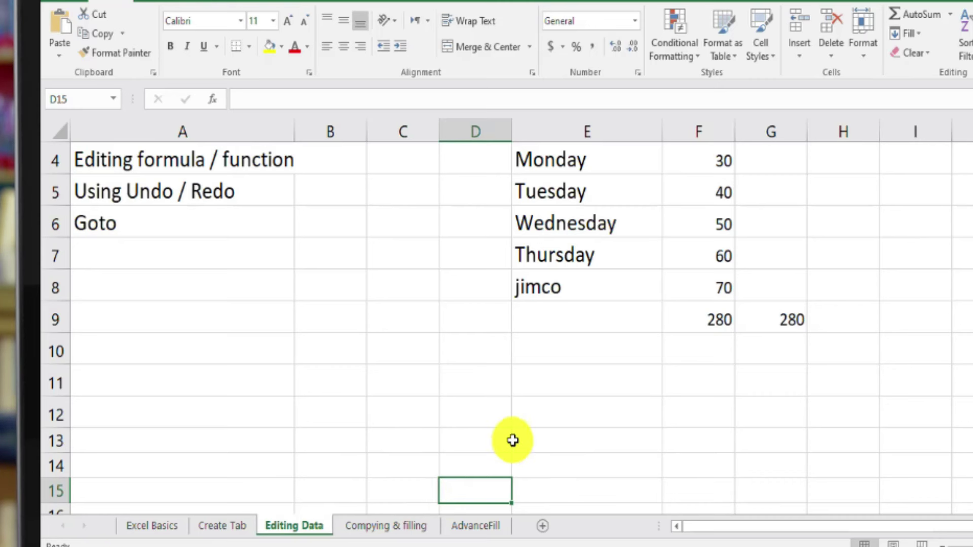
Jump back to cell A7 with Ctrl+G Go To
key(ctrl+g)
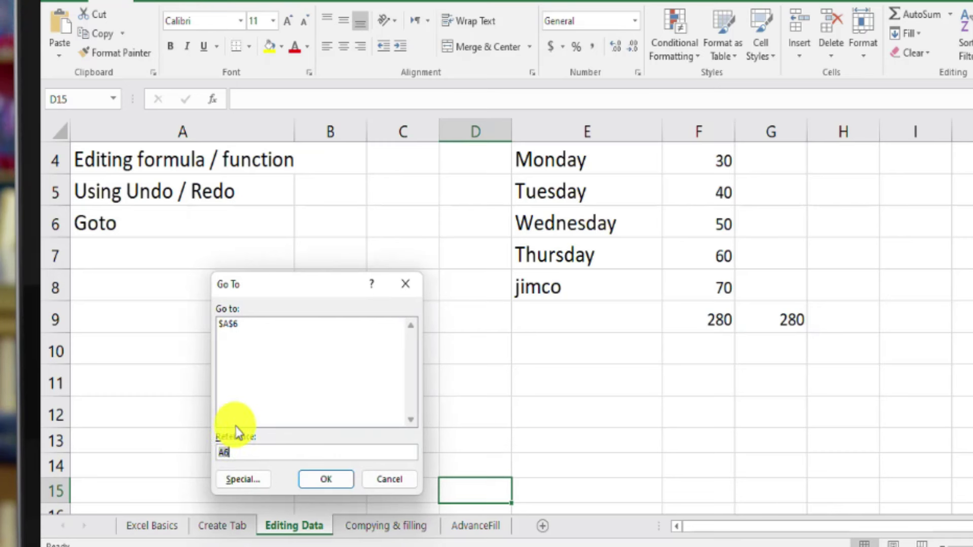
text(a7)
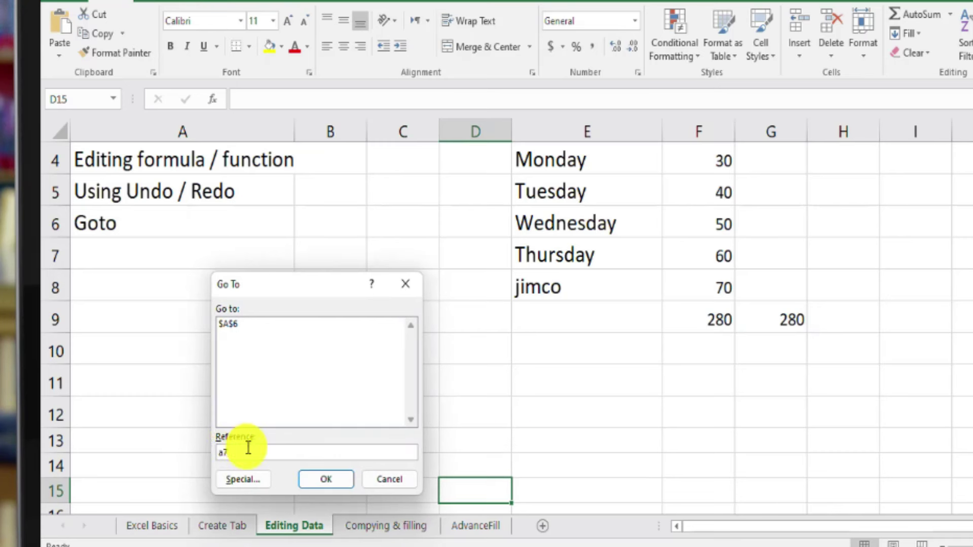
click(320, 480)
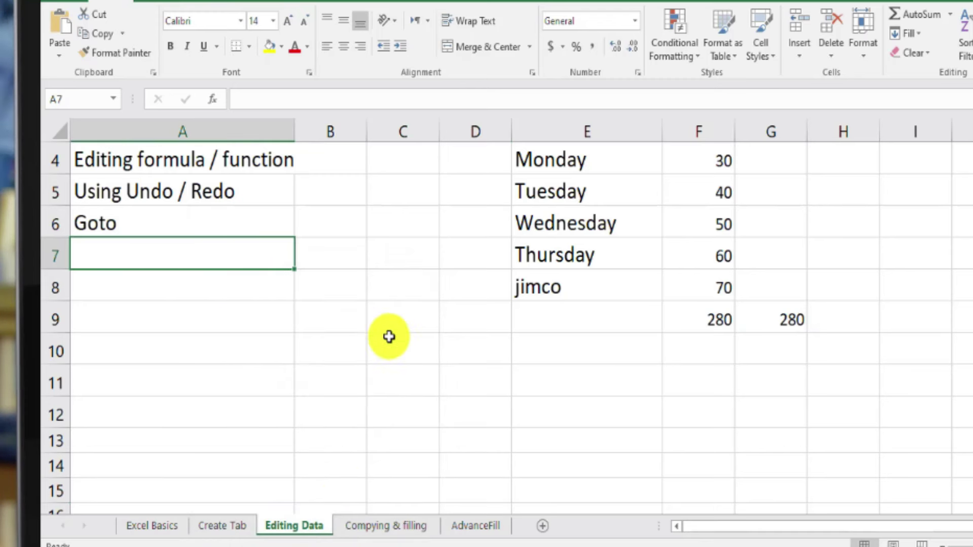
scroll(389, 336, up, 1)
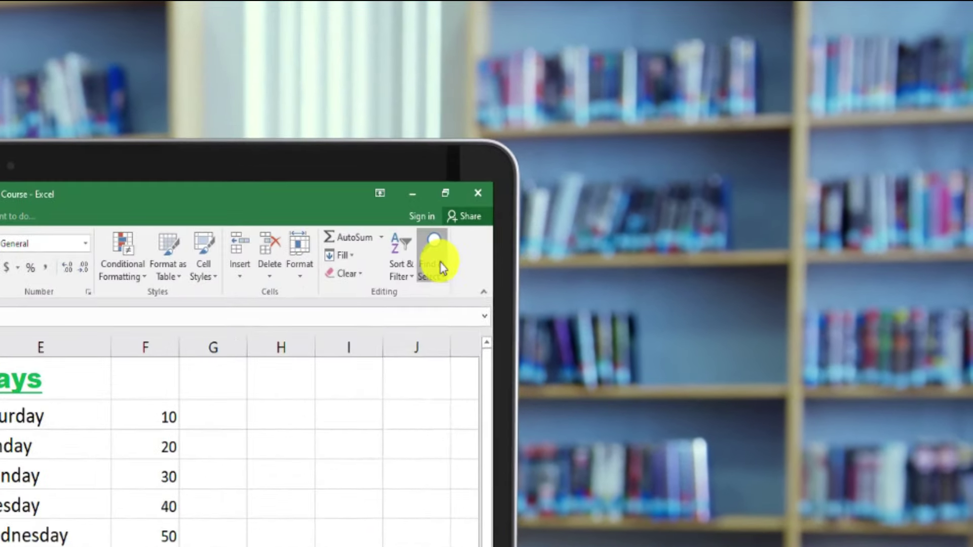
Select all formula cells (F9, G9) via Go To Special > Formulas, then pick C8
click(693, 132)
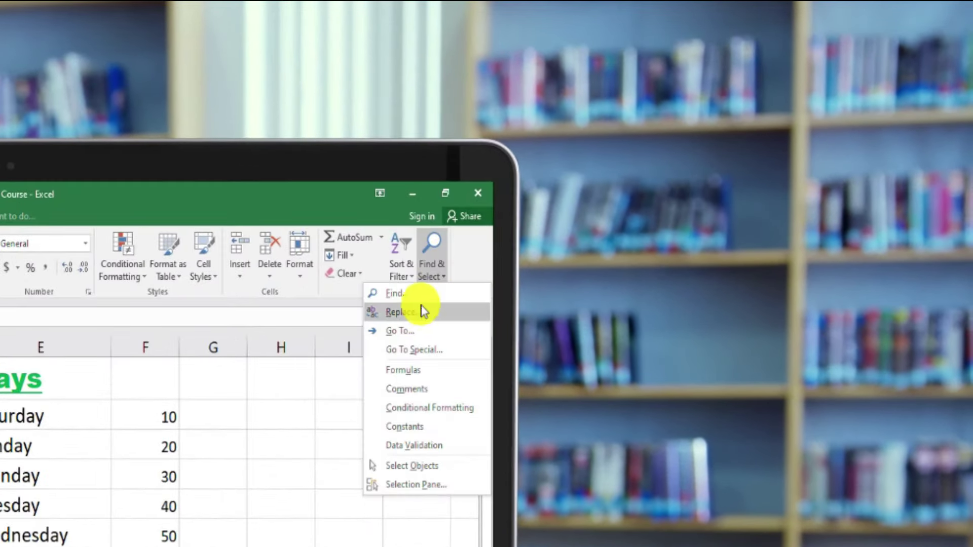
click(419, 330)
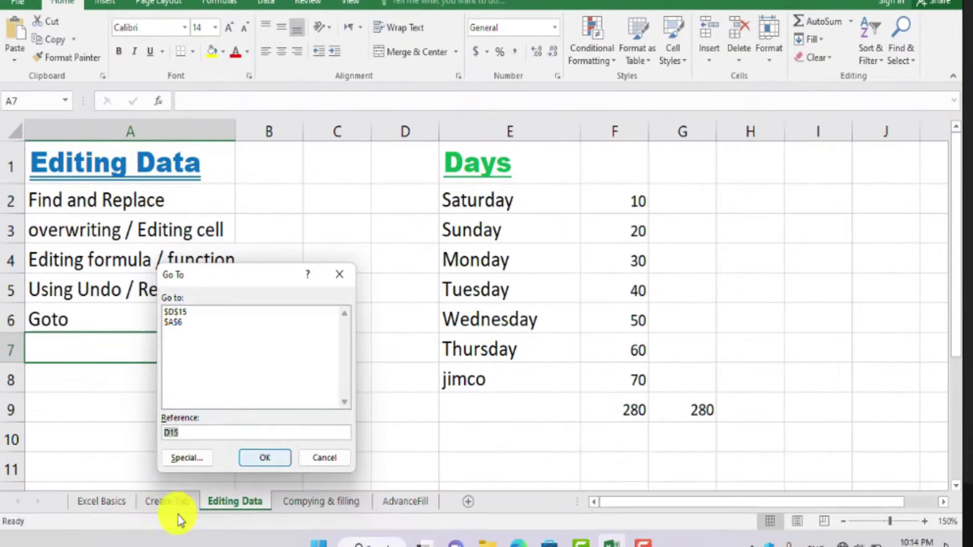
click(195, 459)
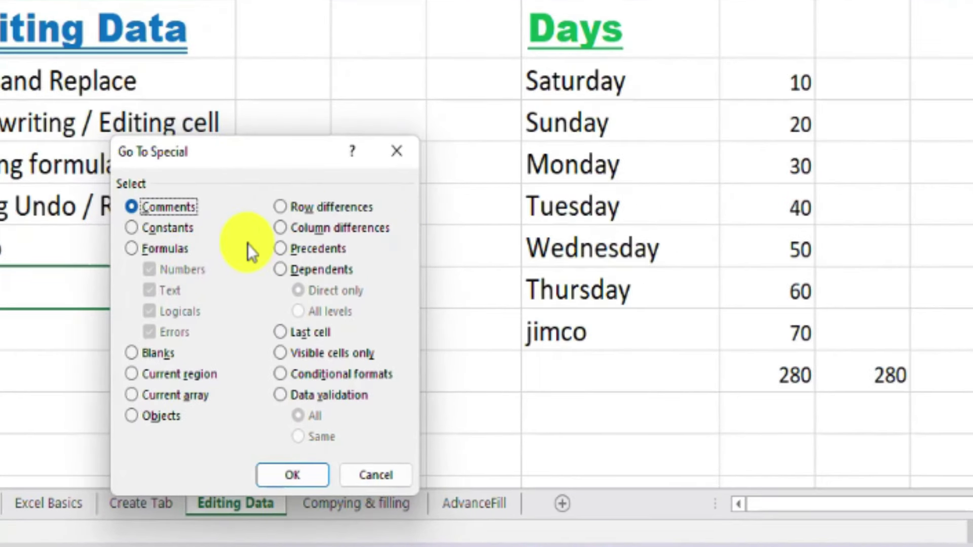
click(136, 244)
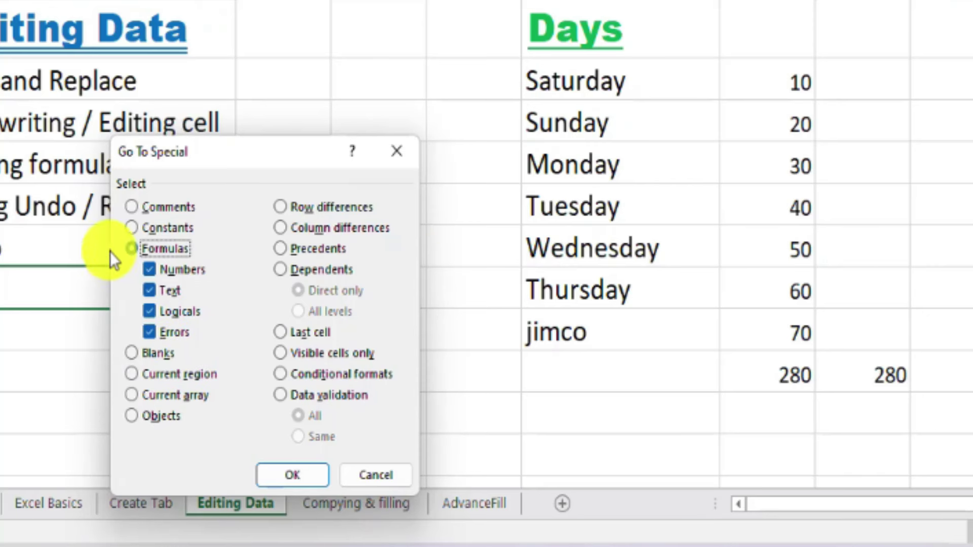
click(293, 474)
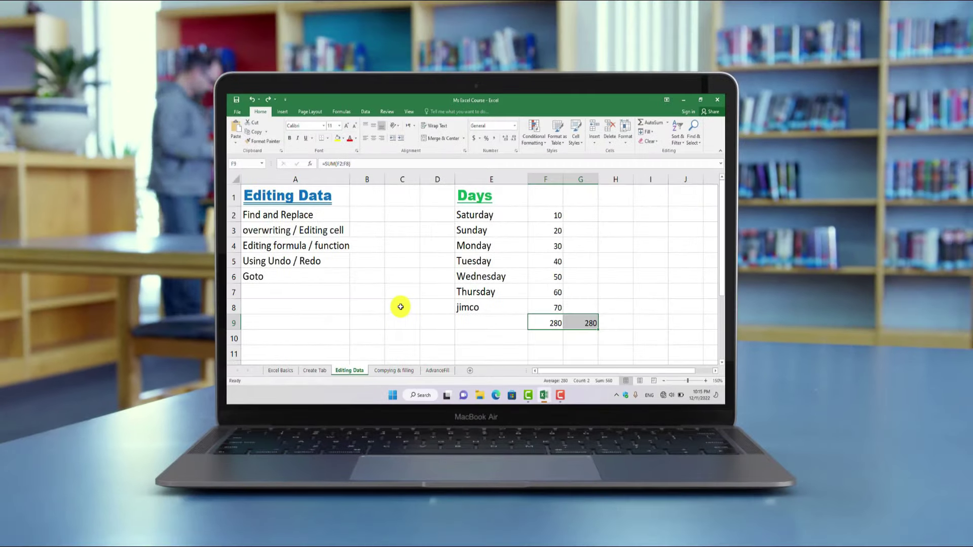
click(400, 307)
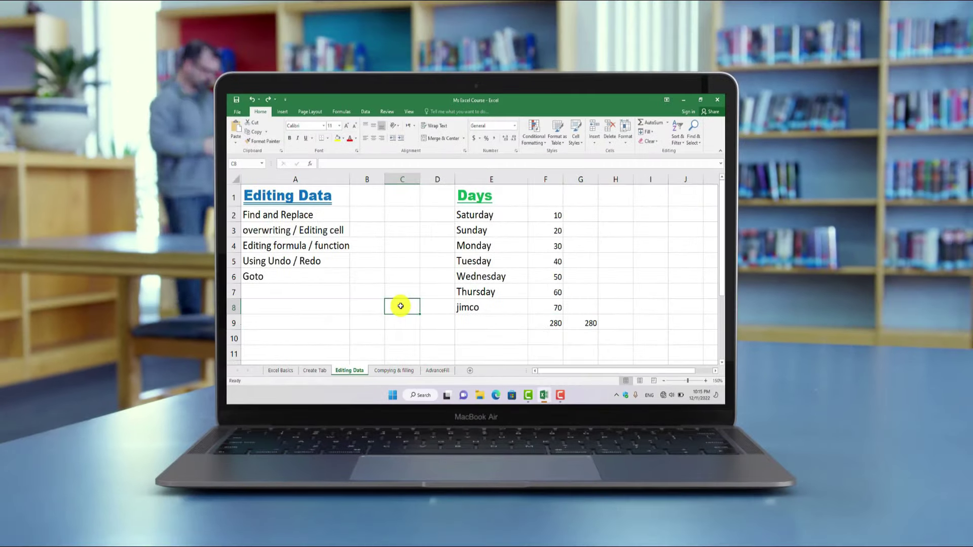
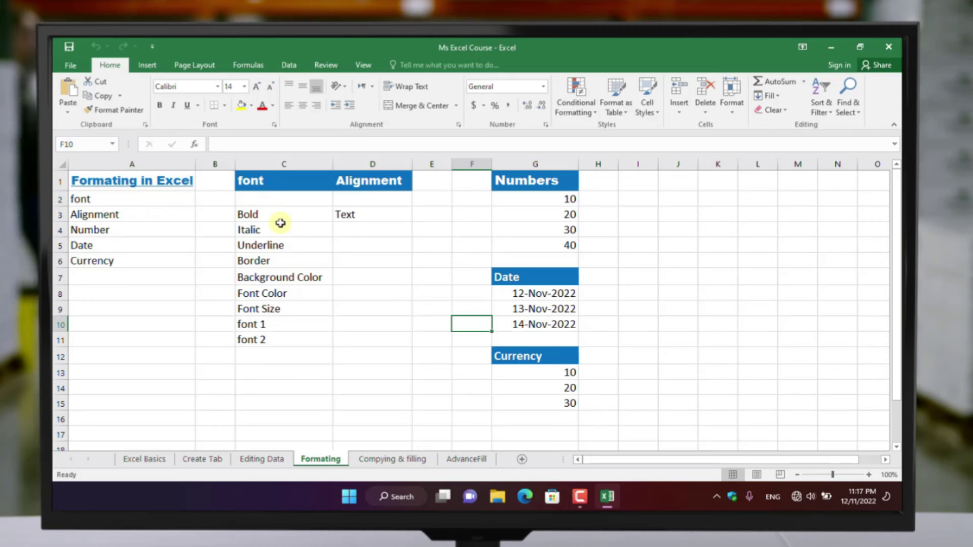
Make the Bold entry in C3 bold
click(280, 223)
click(279, 213)
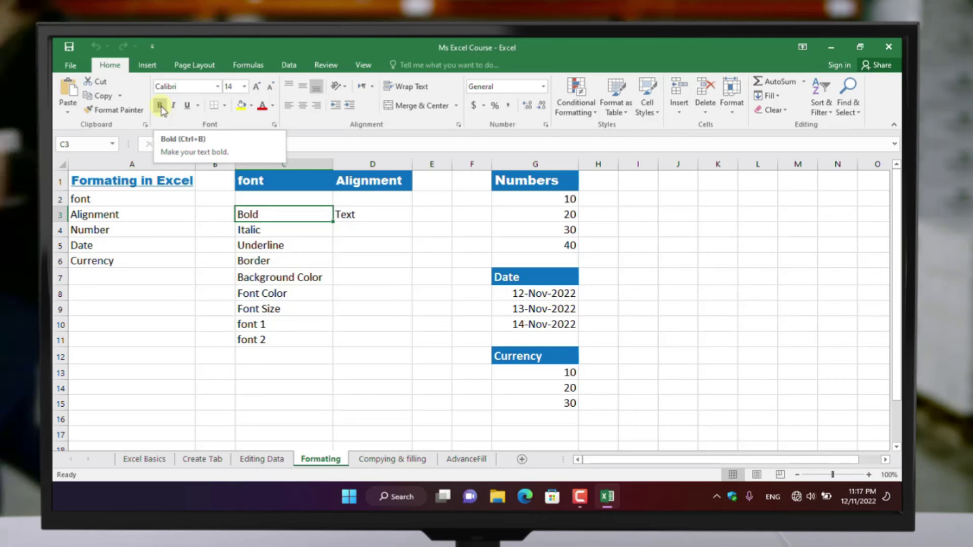
click(160, 108)
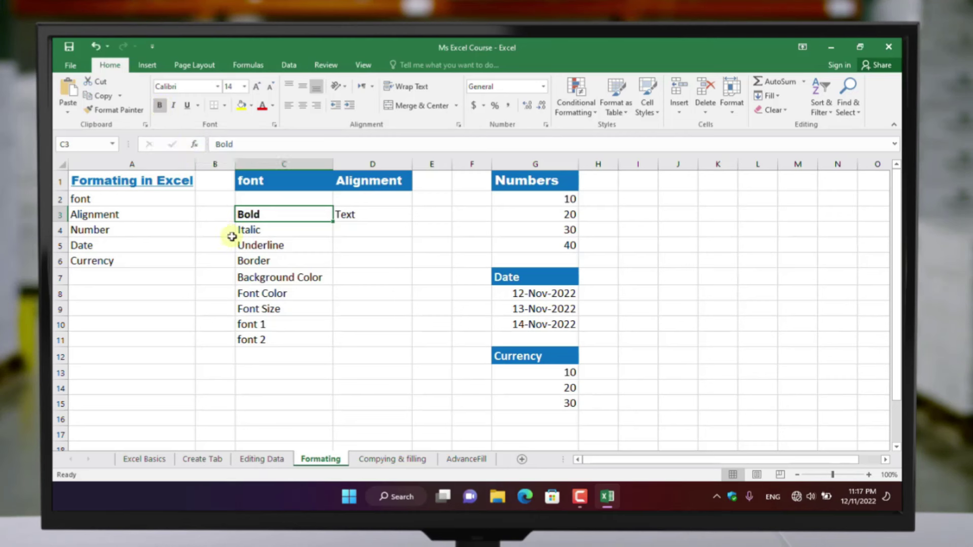
Italicize the Italic entry in C4
click(261, 232)
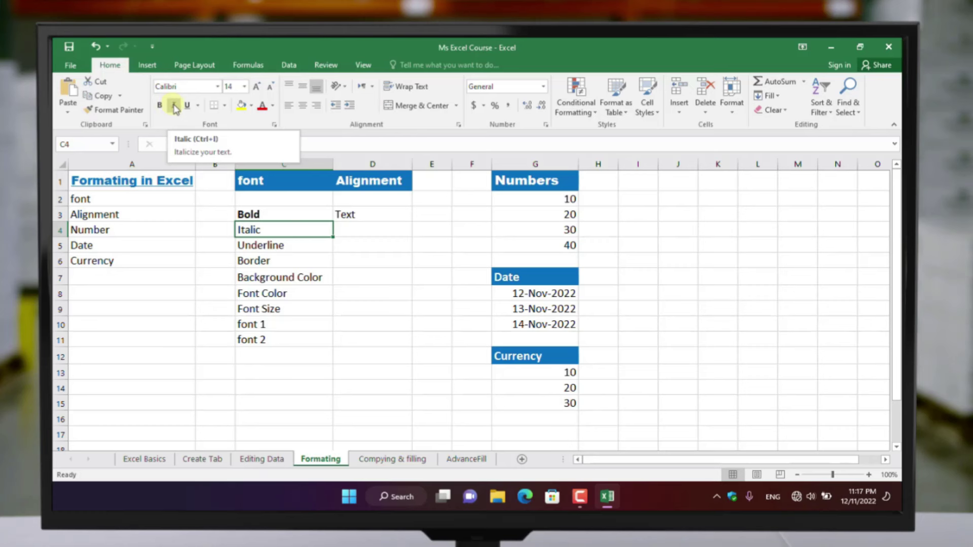
click(173, 106)
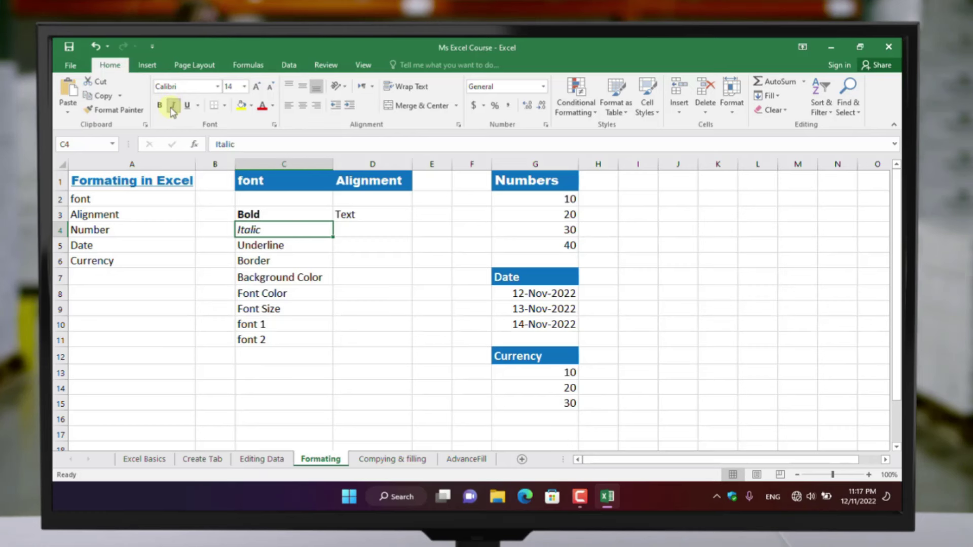
click(173, 107)
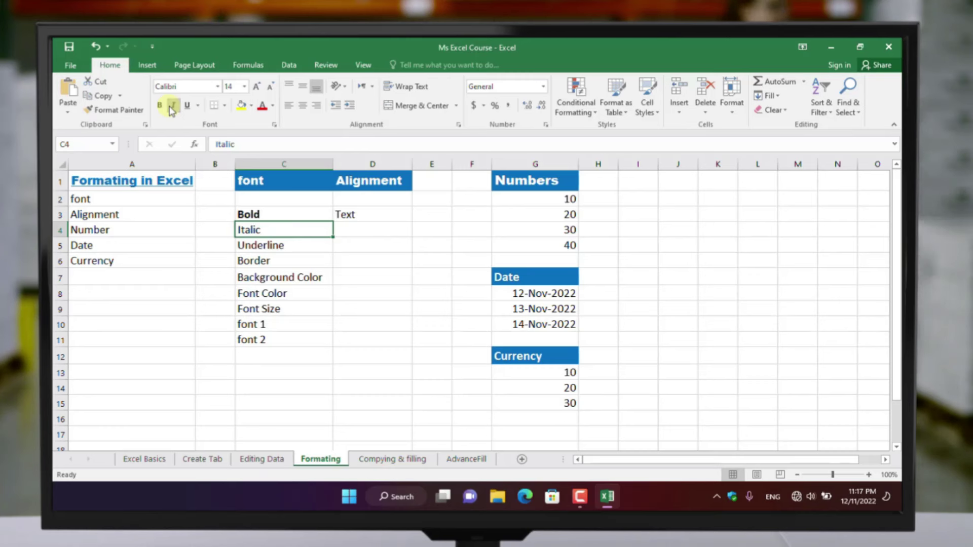
click(172, 107)
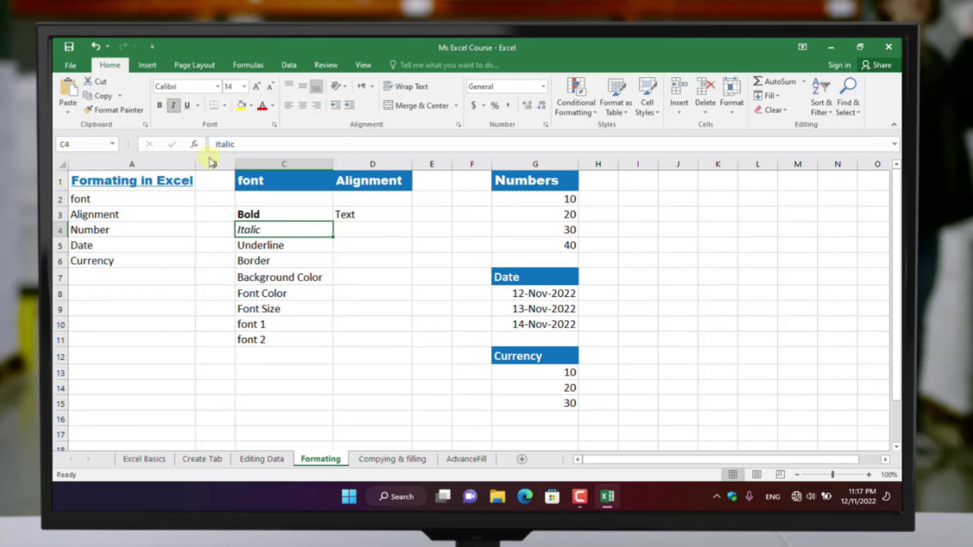
Give the Underline entry in C5 a single underline
click(259, 246)
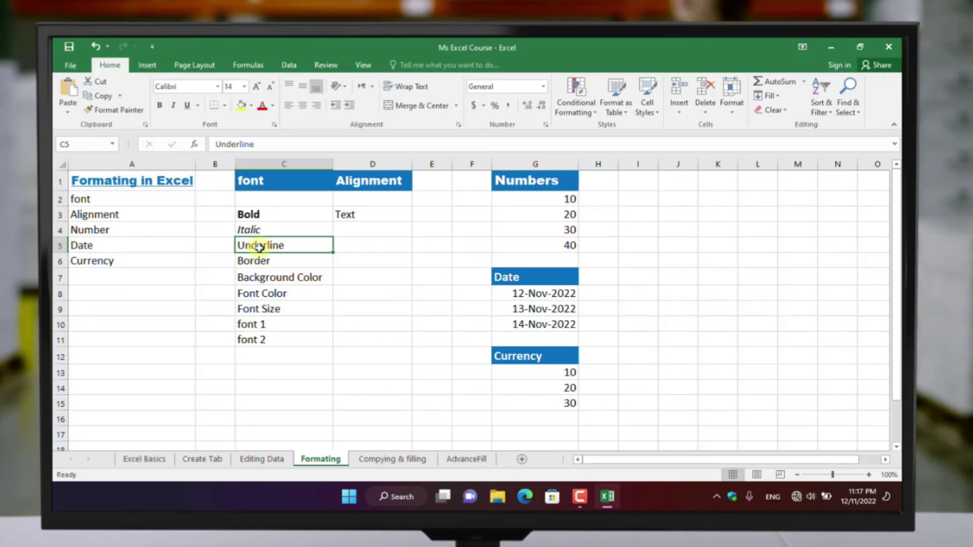
click(190, 105)
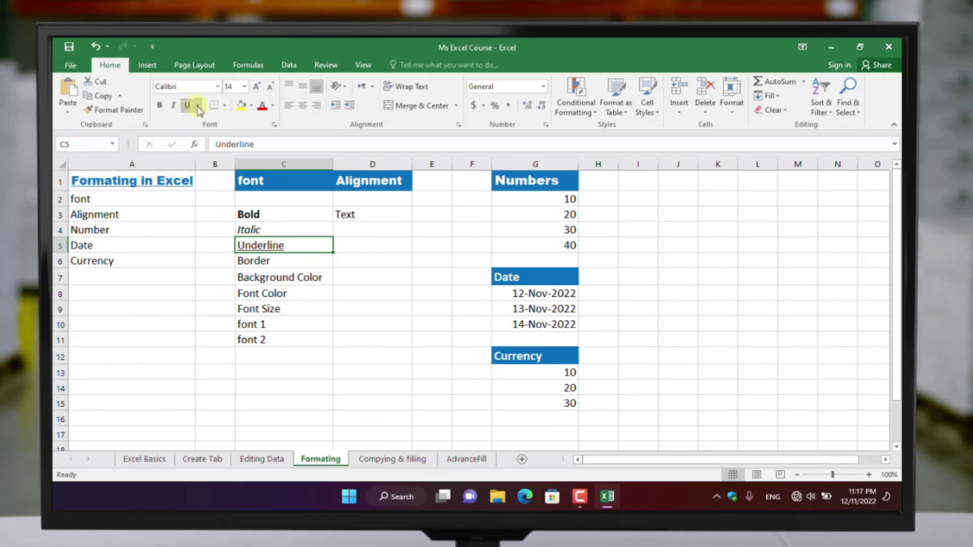
click(198, 106)
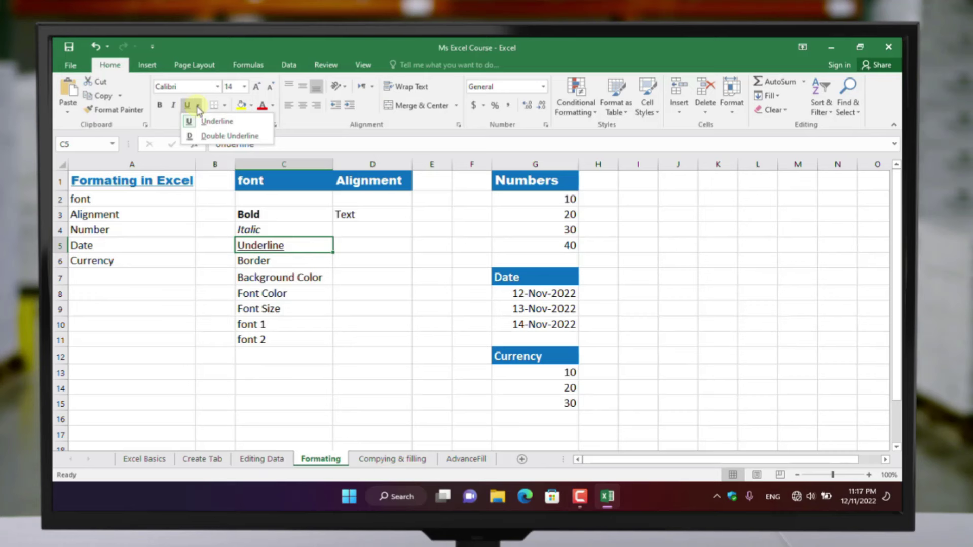
click(208, 140)
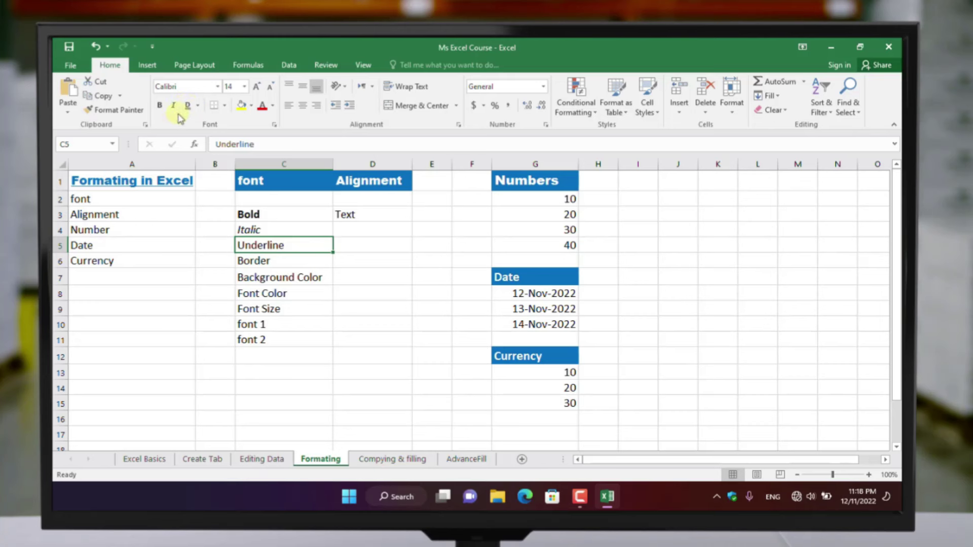
click(197, 106)
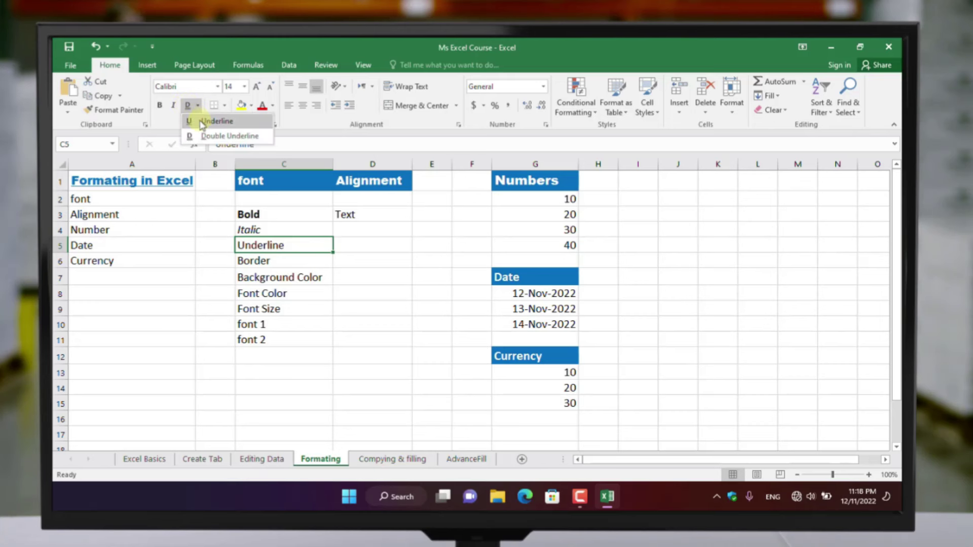
click(203, 122)
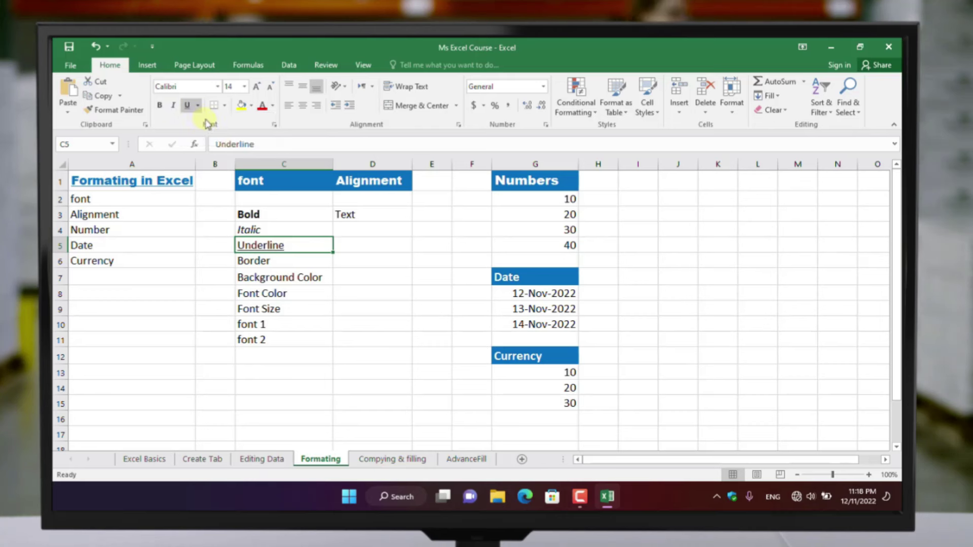
click(261, 261)
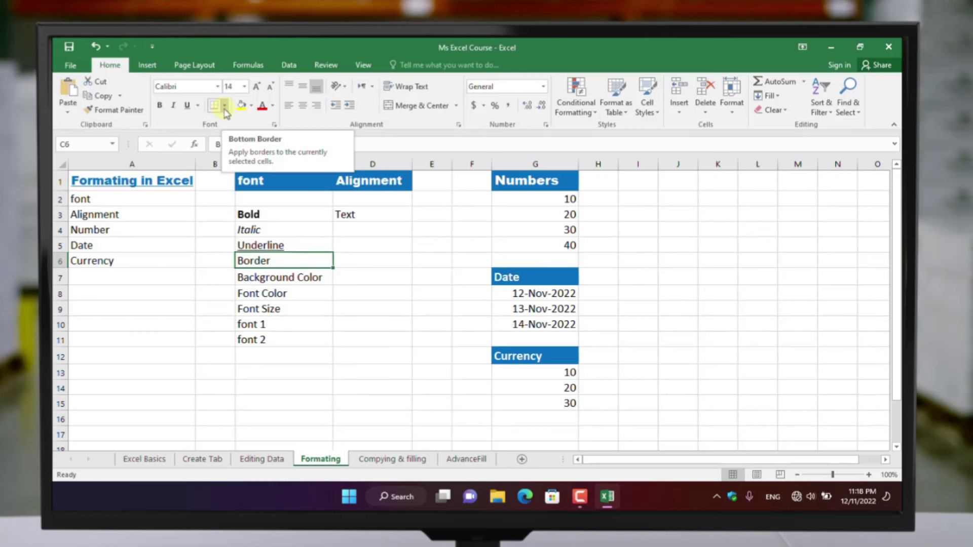
Put All Borders on C6, then try borders on A8:C14 and set it back to No Border
click(224, 105)
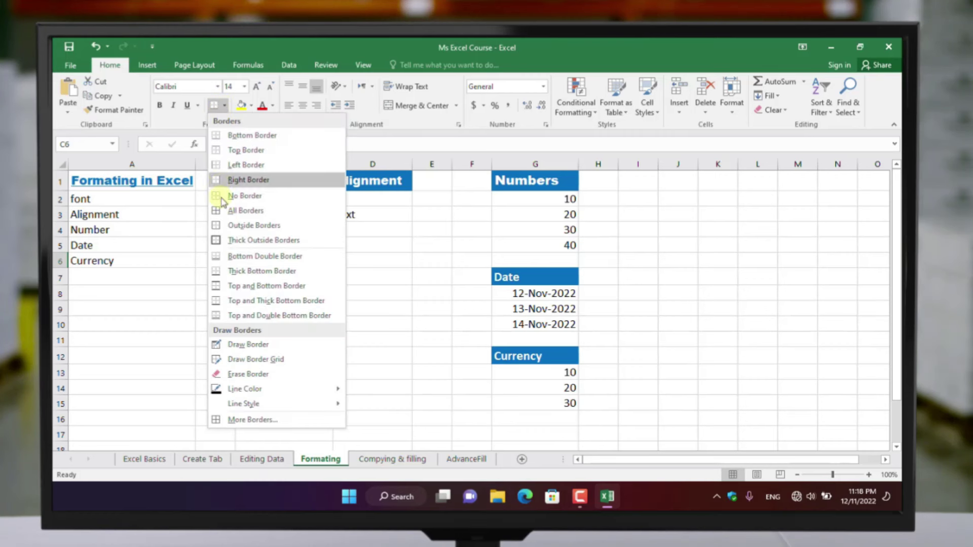
click(264, 210)
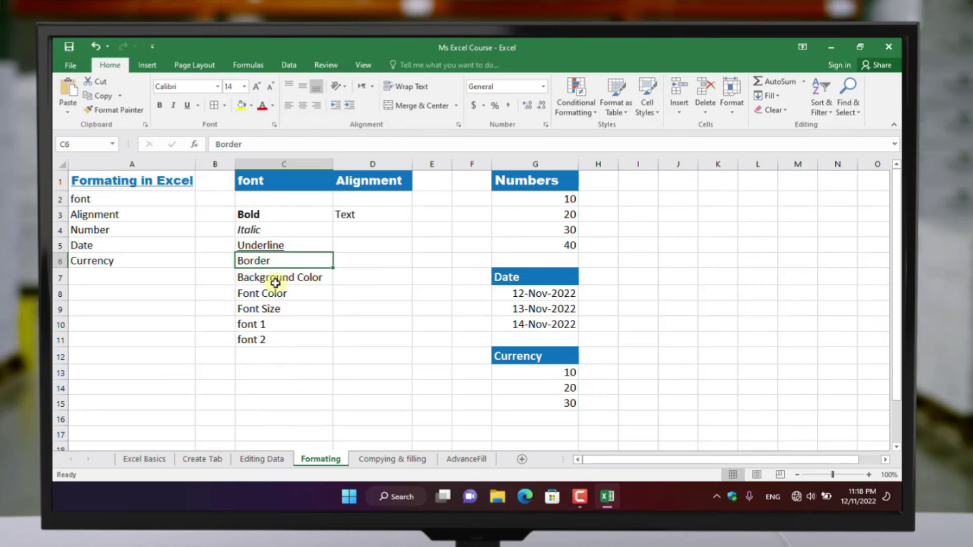
click(108, 291)
drag(159, 302, 312, 387)
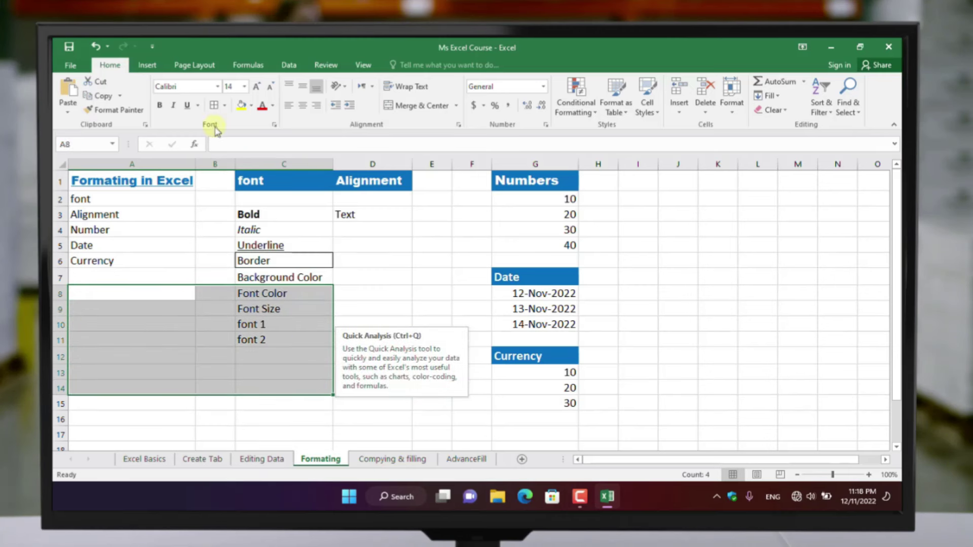
click(213, 107)
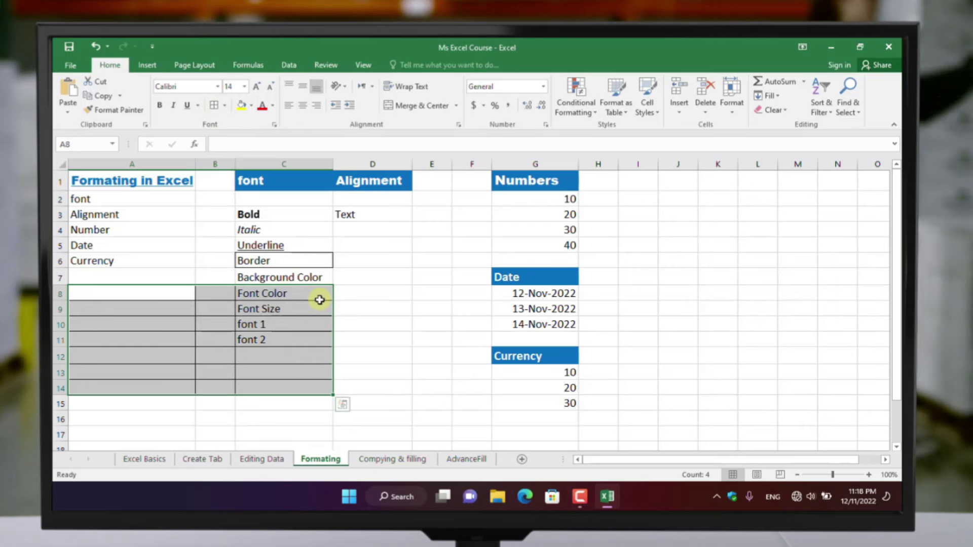
click(226, 106)
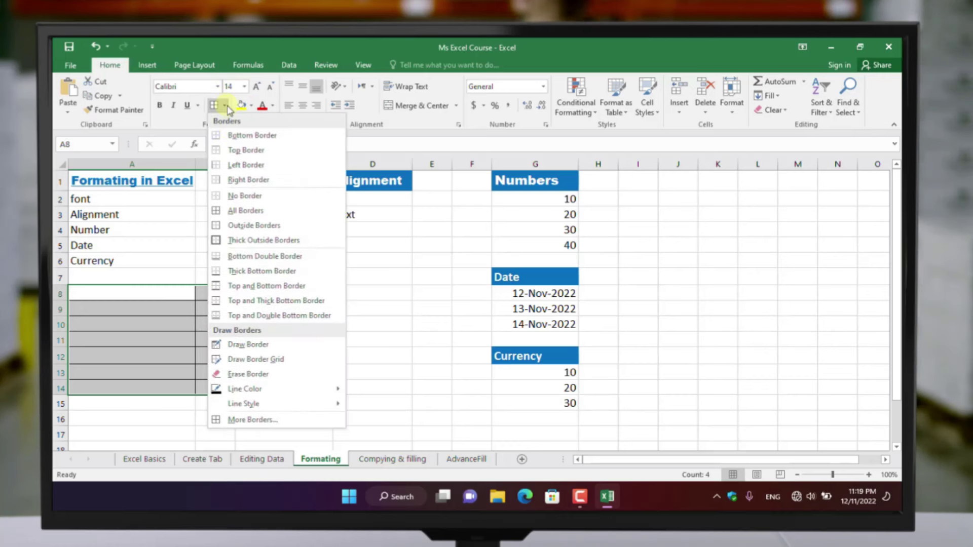
click(248, 198)
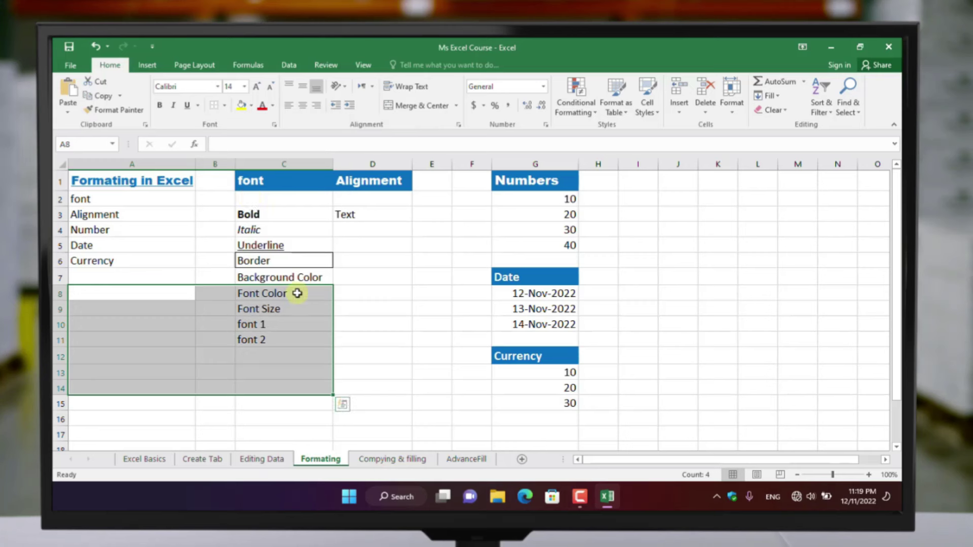
click(282, 275)
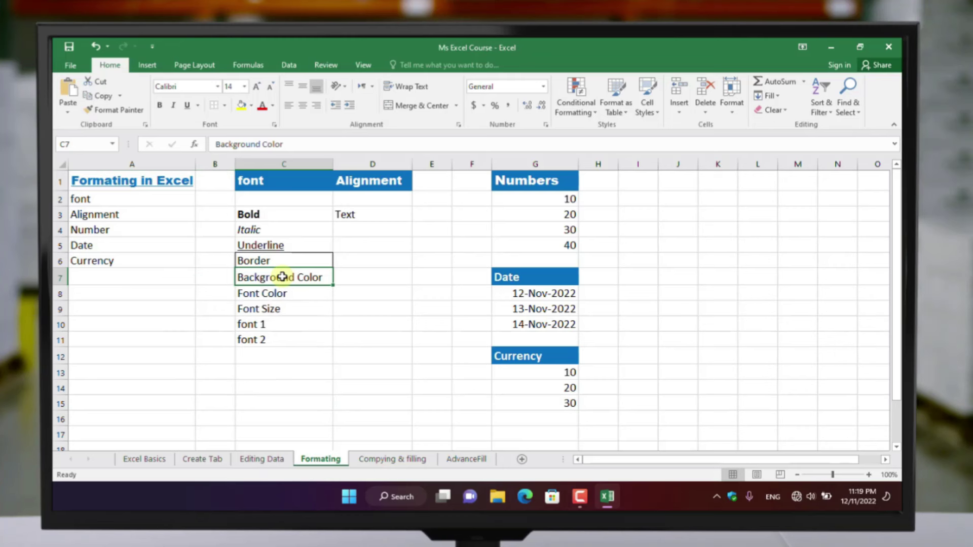
Fill the Background Color cell C7 with green after trying dark blue
click(251, 106)
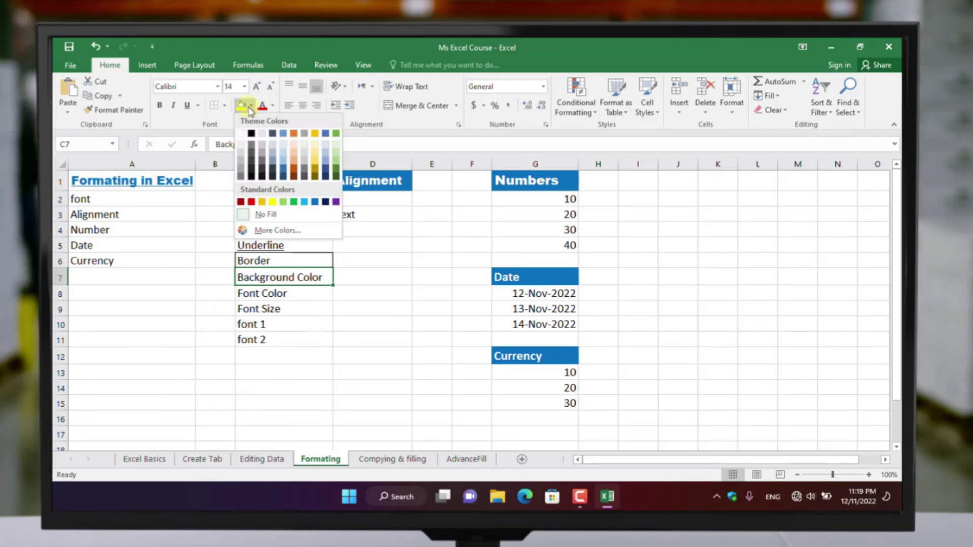
click(326, 202)
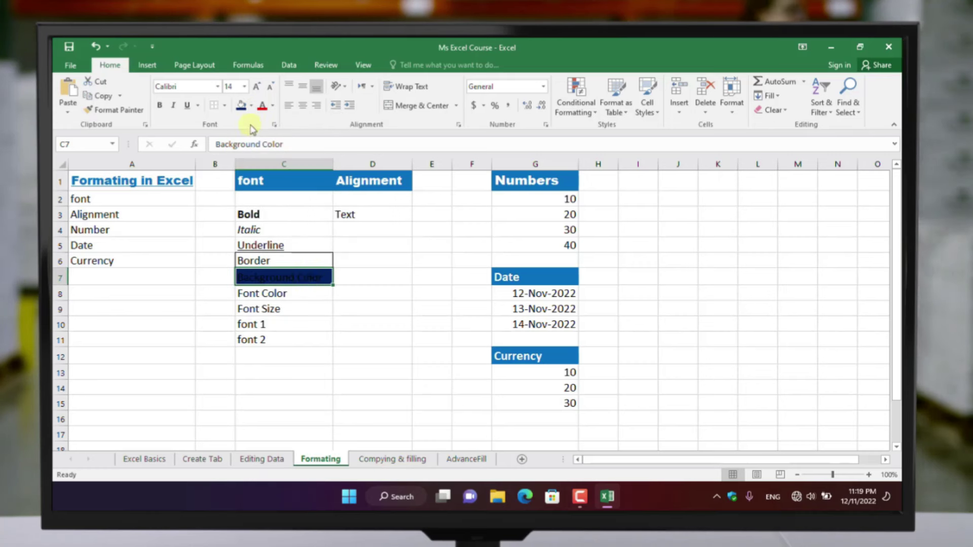
click(250, 105)
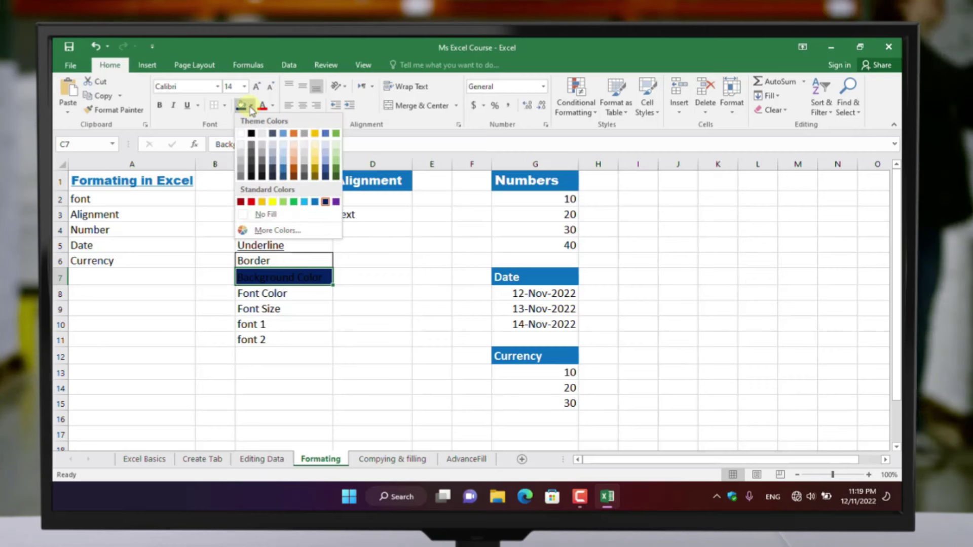
click(260, 215)
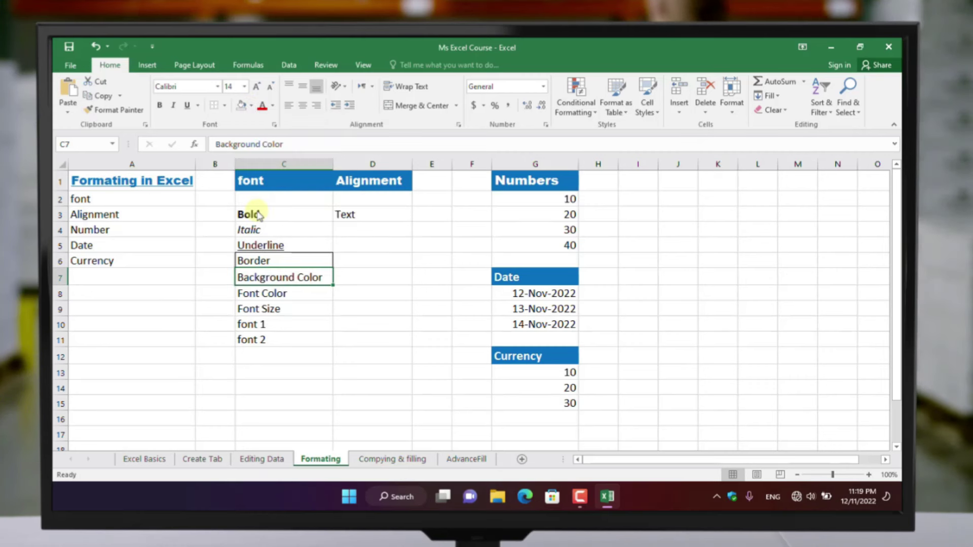
click(251, 106)
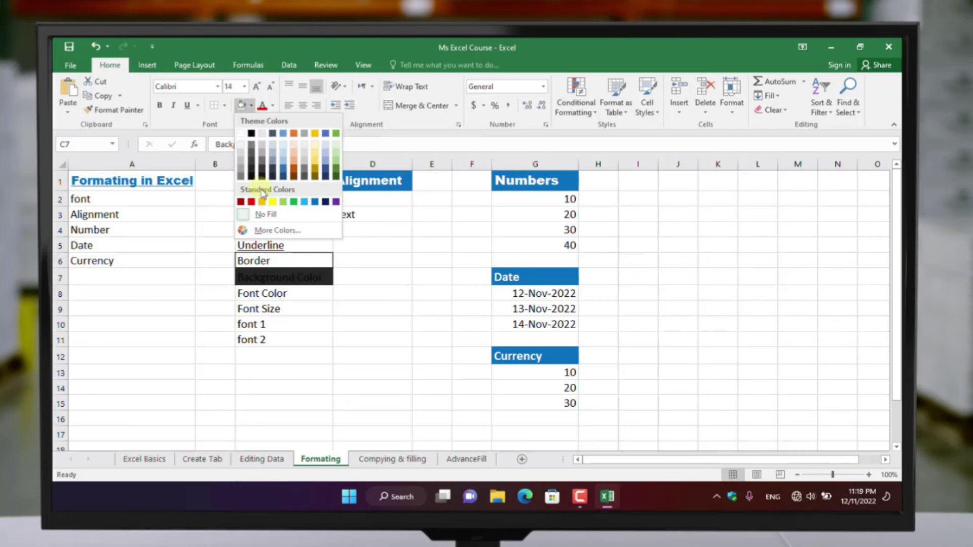
click(292, 202)
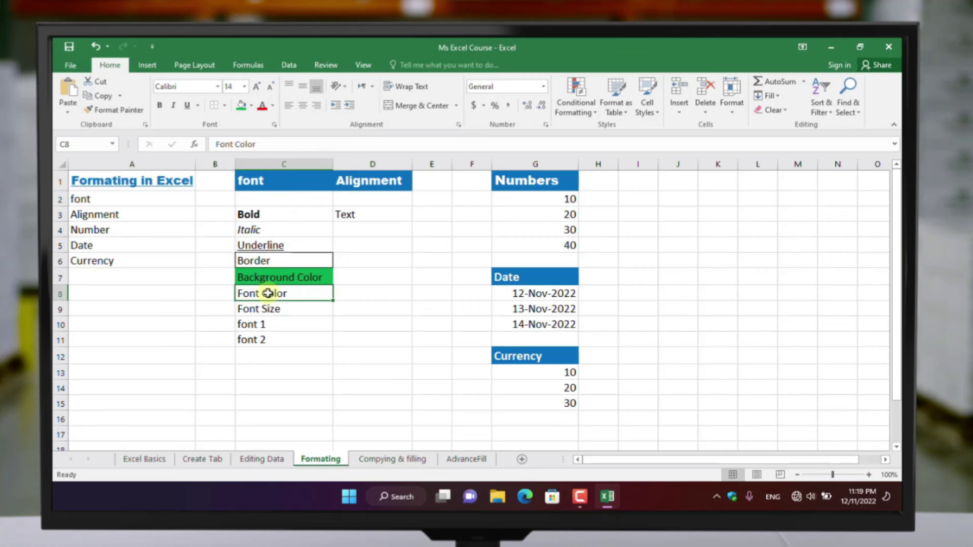
Make the Font Color text light blue
click(272, 108)
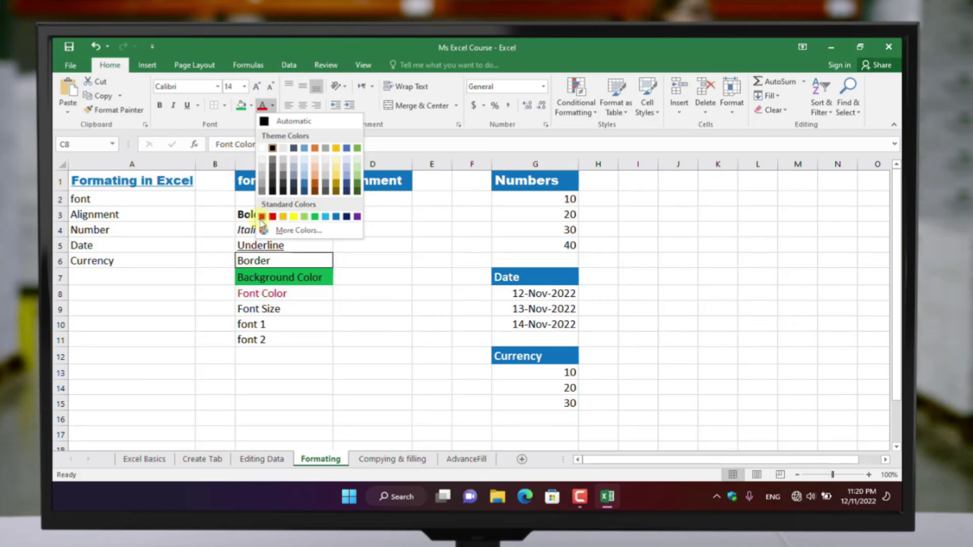
click(325, 216)
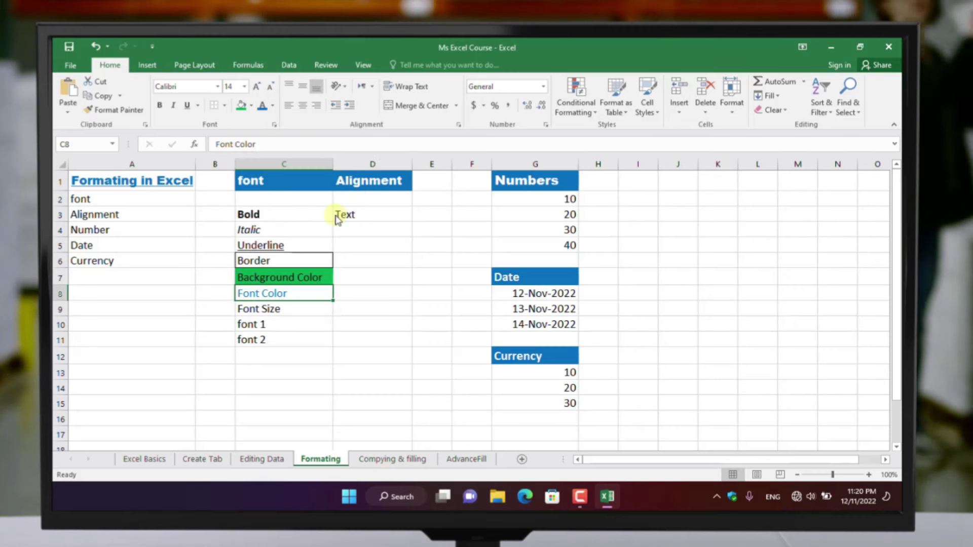
click(271, 309)
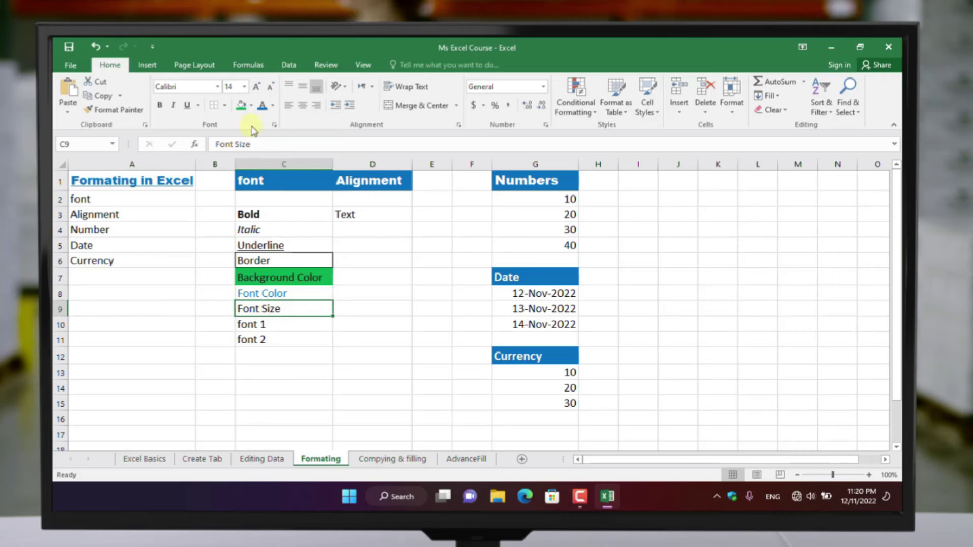
Resize the Font Size text in C9 to 18 points using the grow and shrink buttons
click(246, 86)
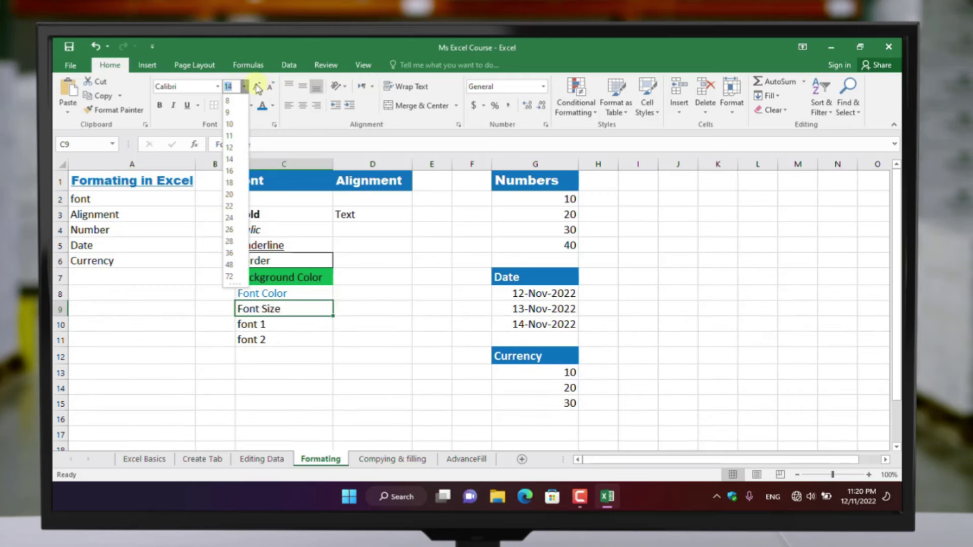
click(258, 87)
click(257, 87)
click(258, 87)
click(257, 87)
click(258, 87)
click(257, 87)
click(273, 89)
click(272, 88)
click(272, 89)
click(272, 88)
click(272, 88)
click(272, 88)
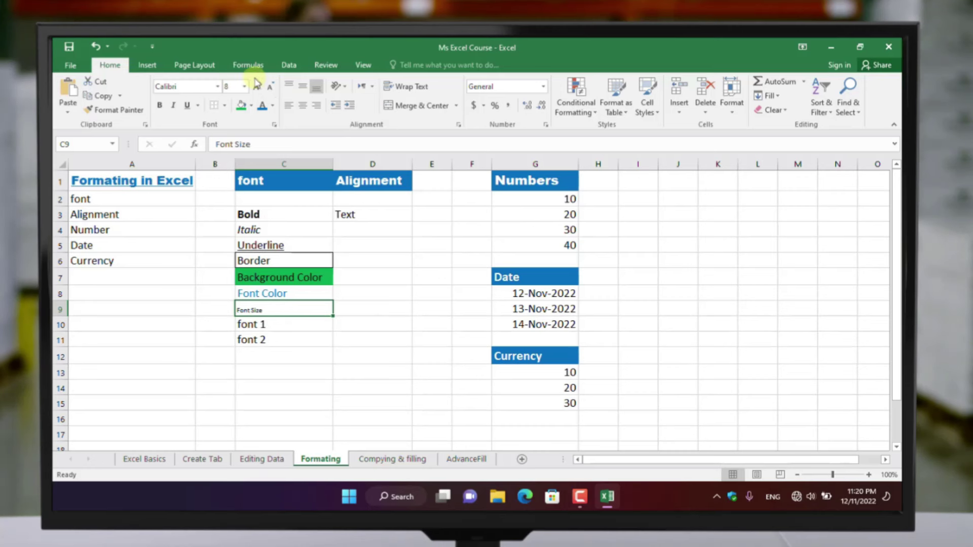
click(258, 87)
click(258, 87)
click(258, 87)
click(258, 88)
click(258, 88)
click(258, 87)
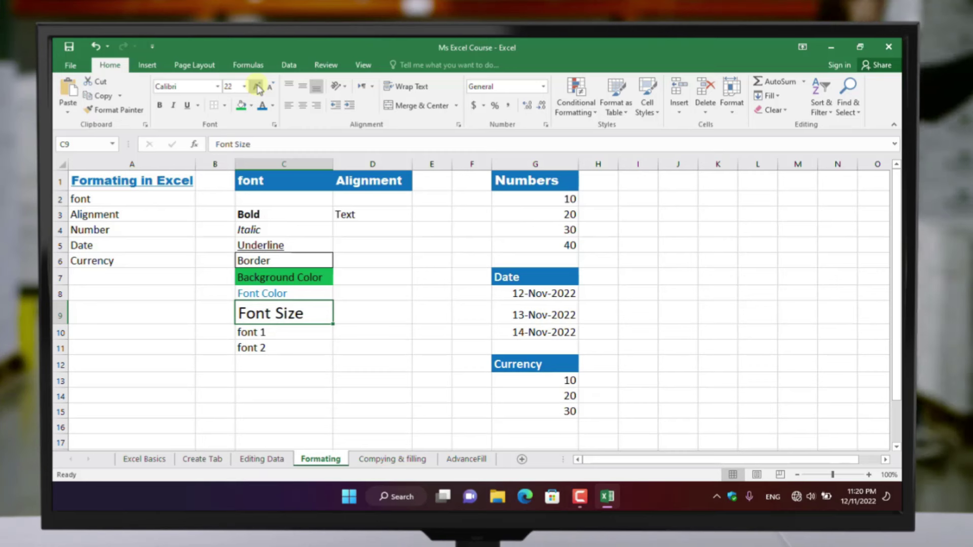
click(271, 89)
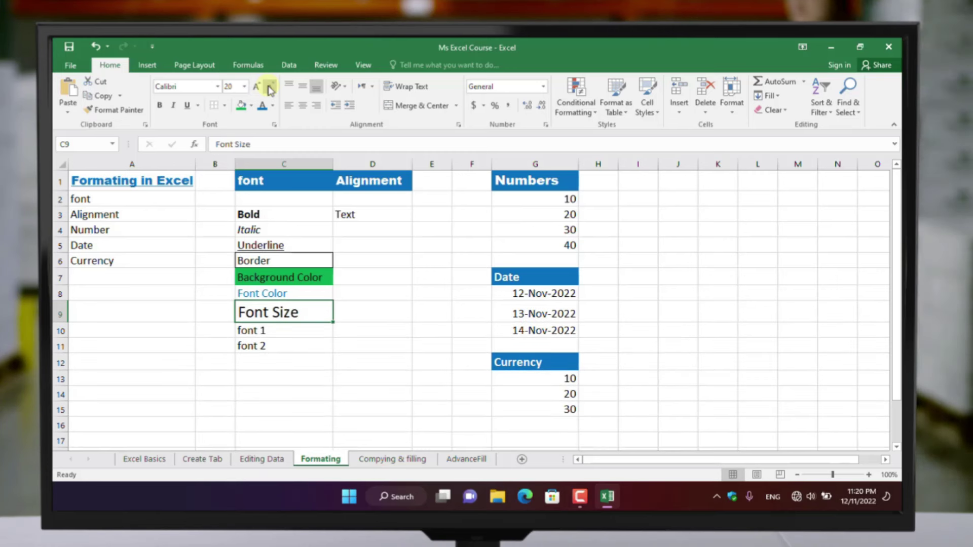
click(271, 90)
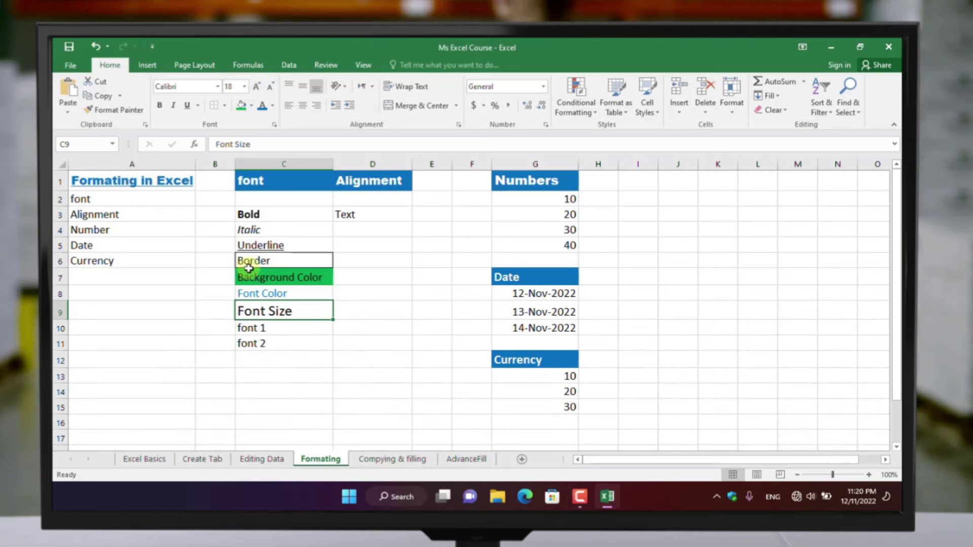
Set the font 1 cell C10 to Arial Black
click(280, 325)
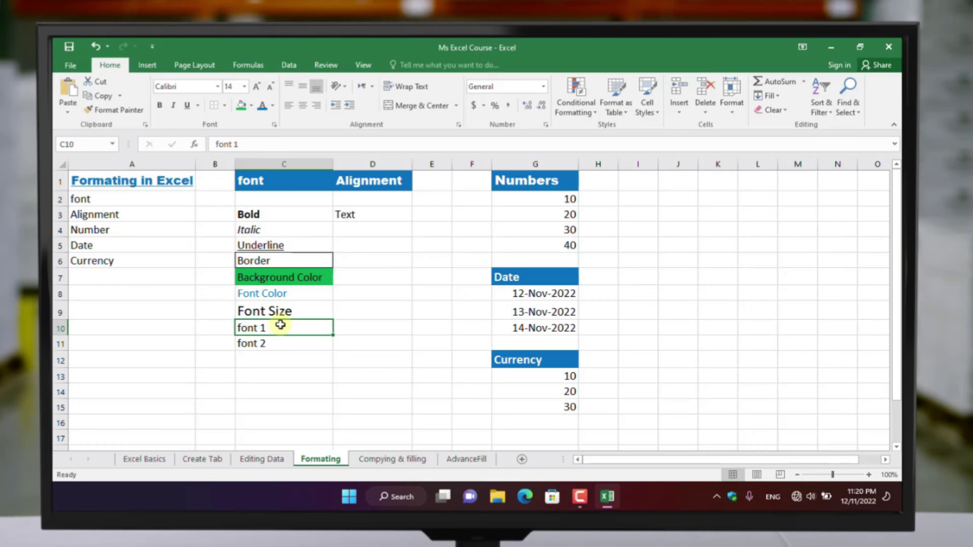
click(218, 86)
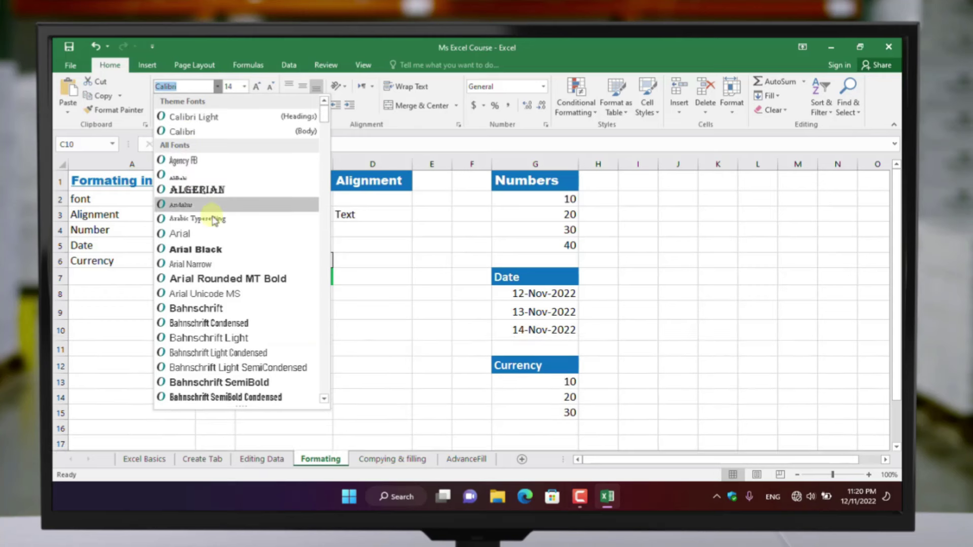
click(221, 249)
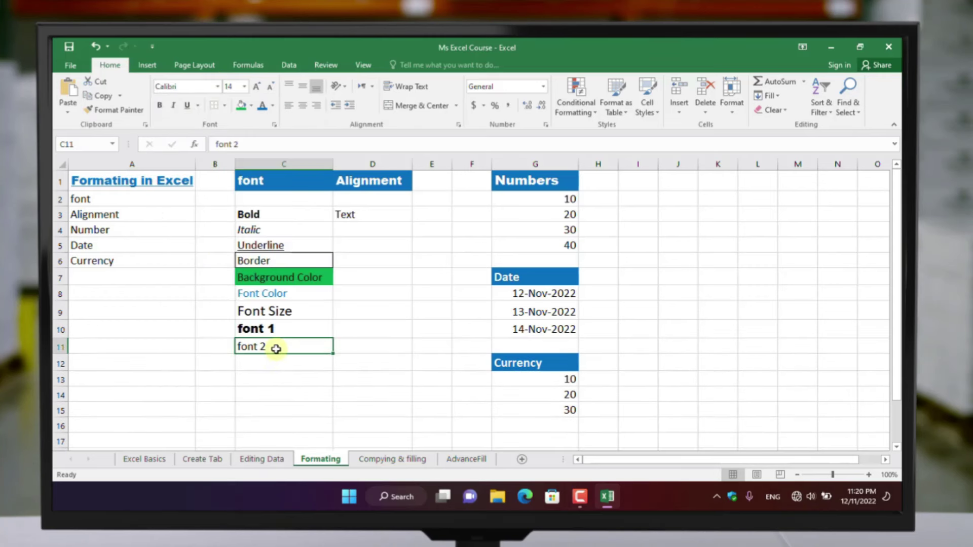
Change font 2 to Times New Roman
click(189, 91)
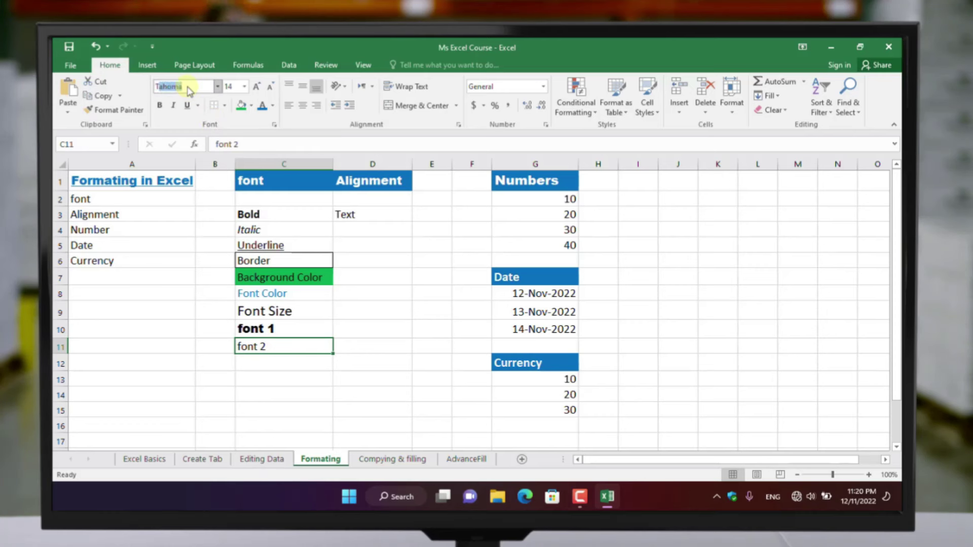
text(imes New R)
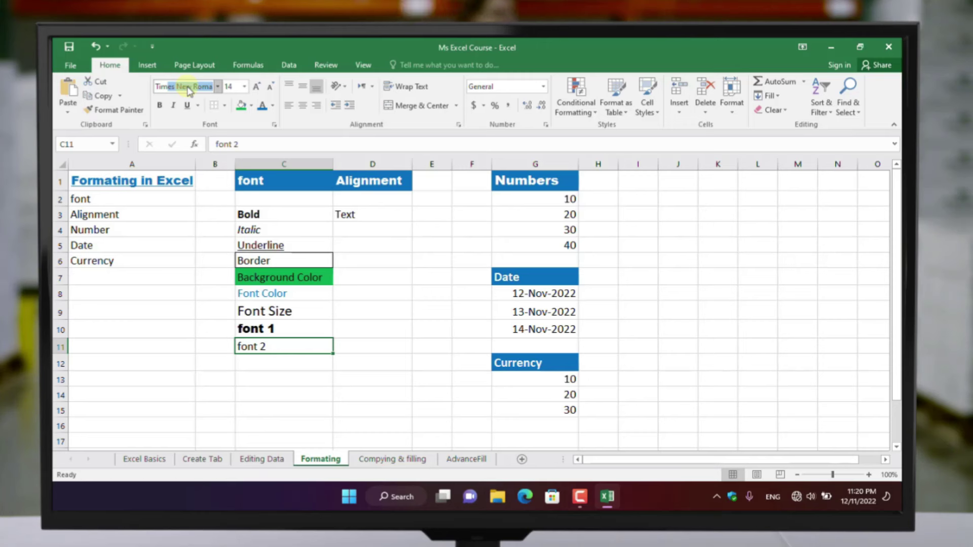
key(Return)
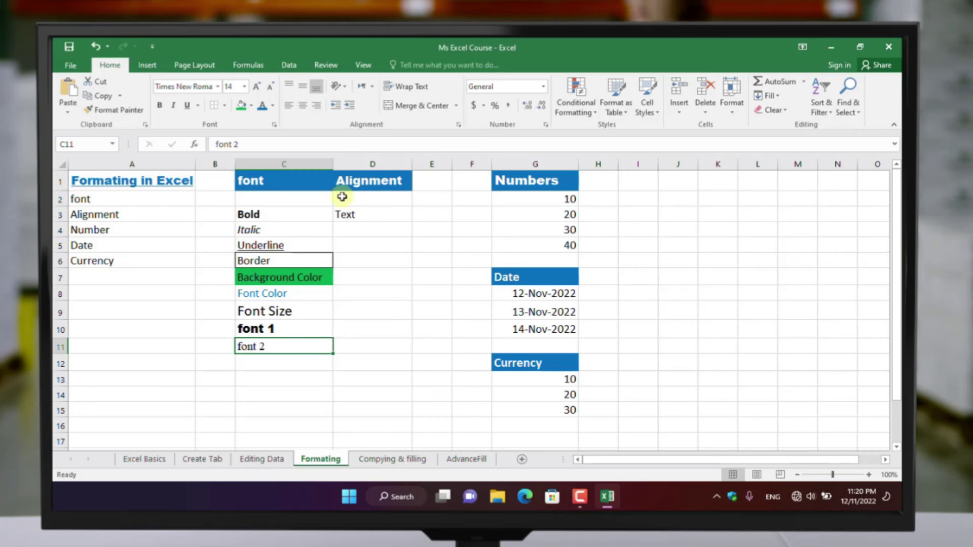
Merge and center D3:D6 into one cell holding Text
click(365, 217)
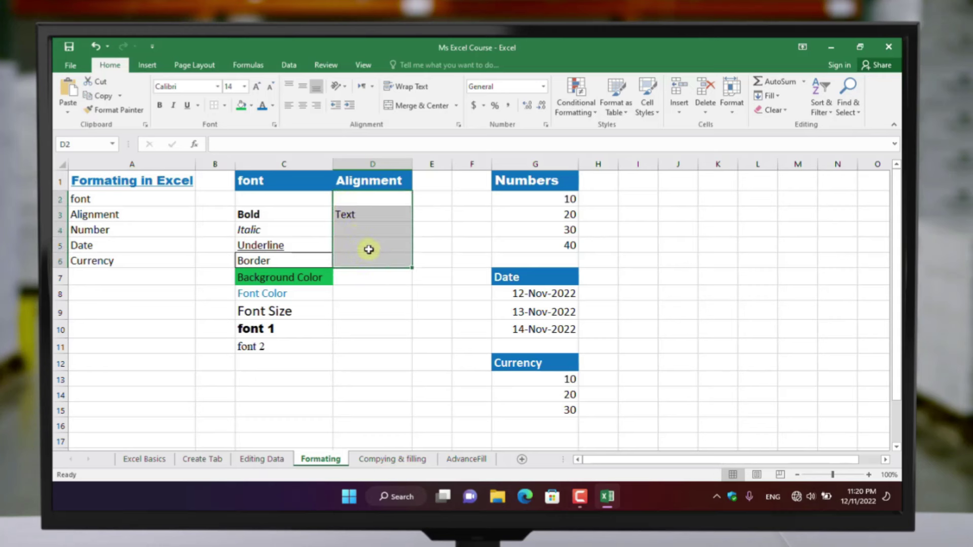
click(343, 207)
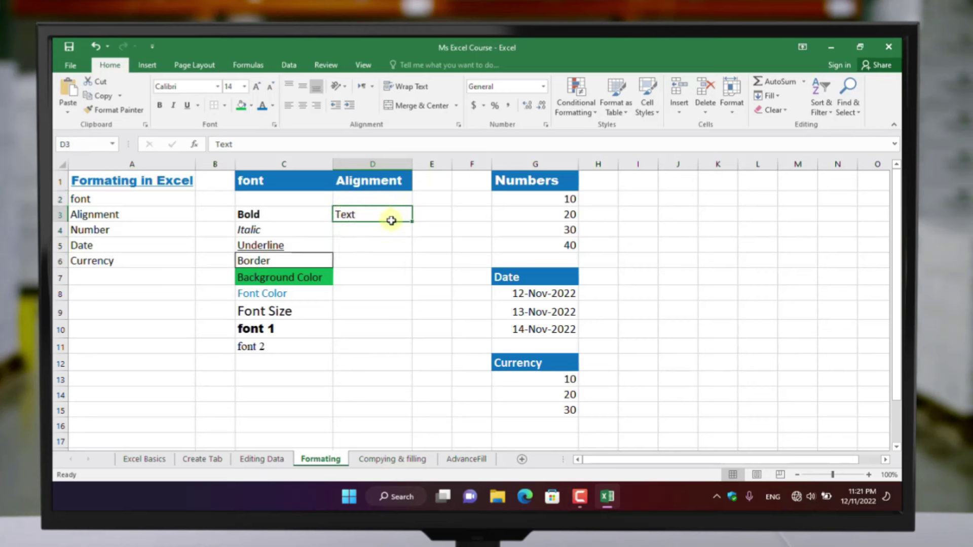
drag(401, 255, 400, 267)
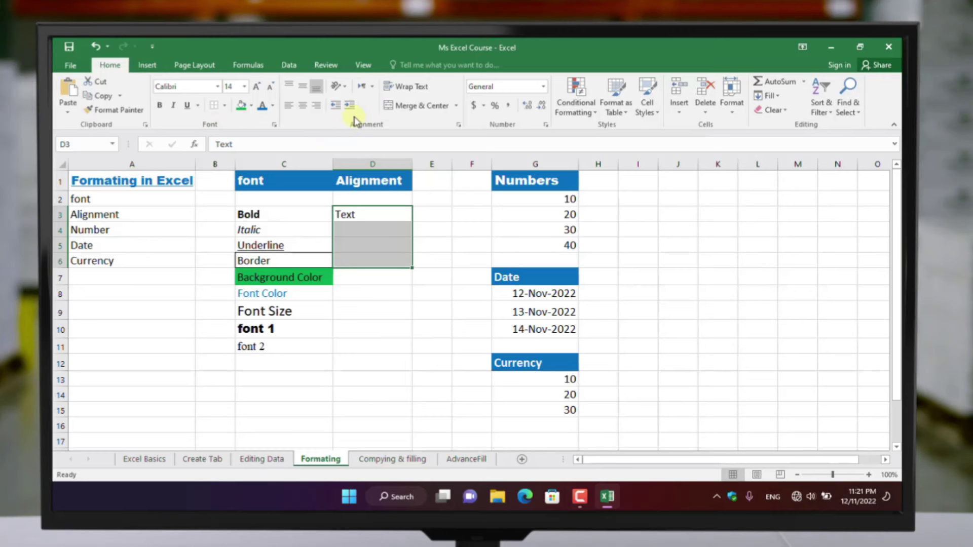
click(412, 110)
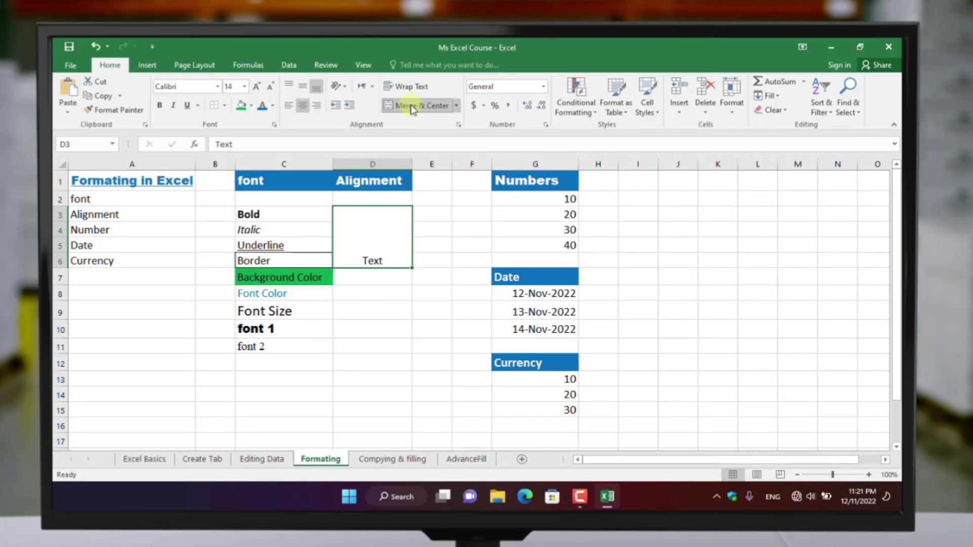
click(412, 109)
click(412, 109)
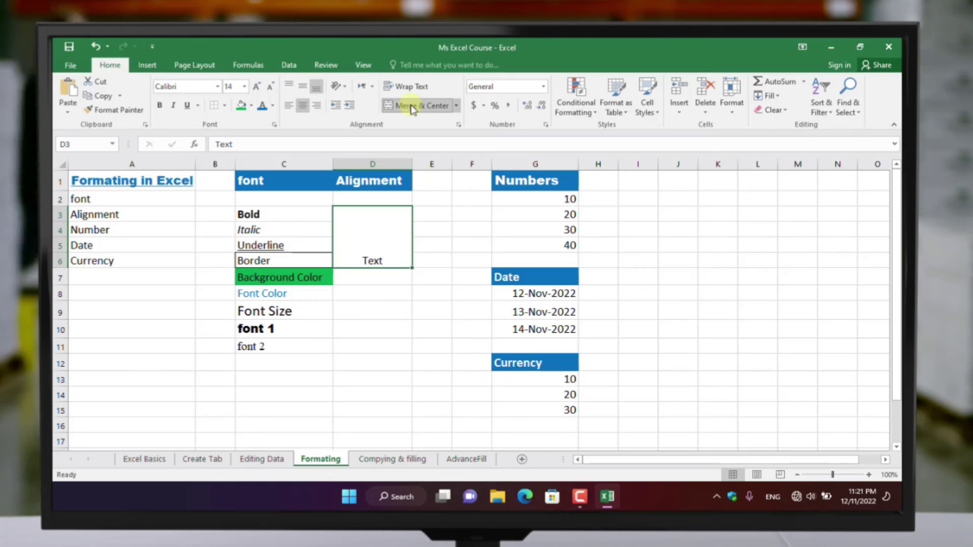
click(411, 109)
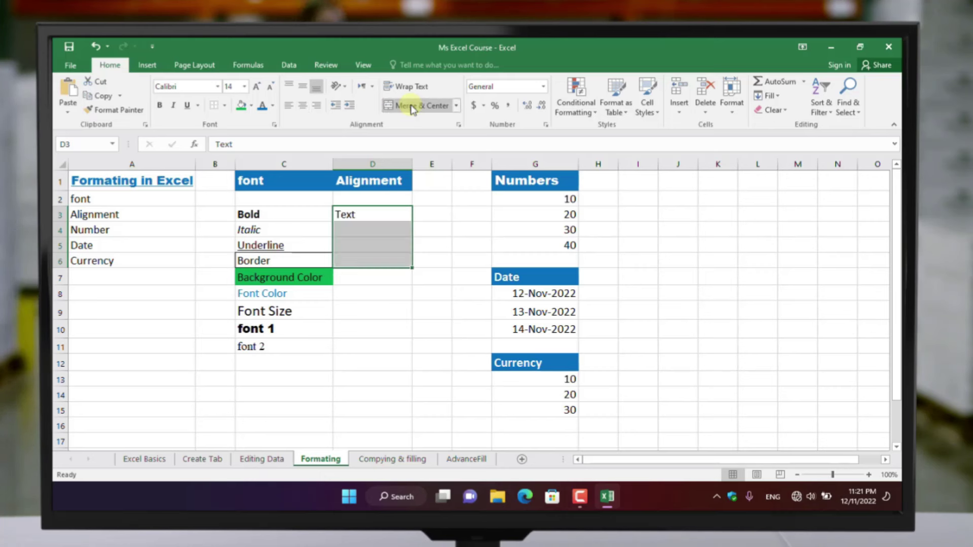
click(412, 109)
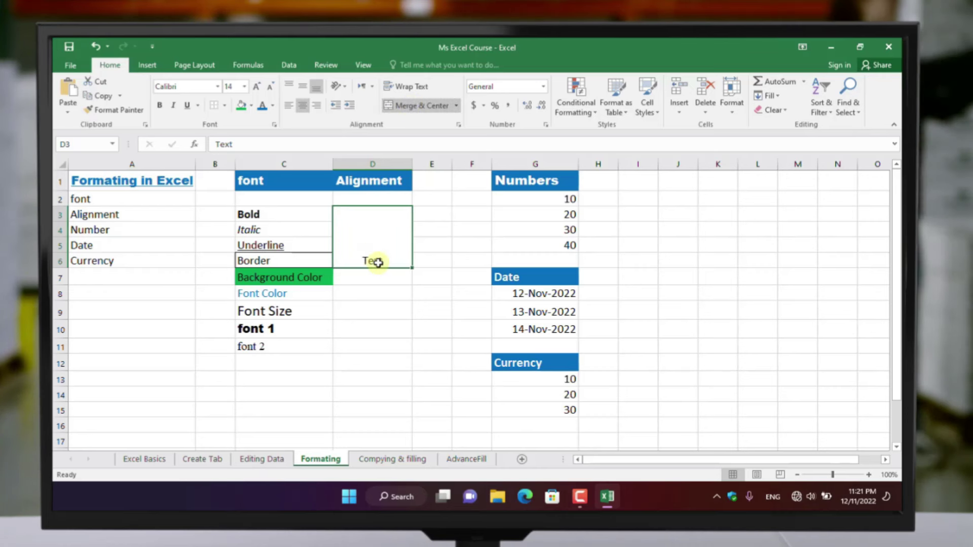
Middle-align Text vertically and center it, after trying top, bottom, left and indent options
click(303, 87)
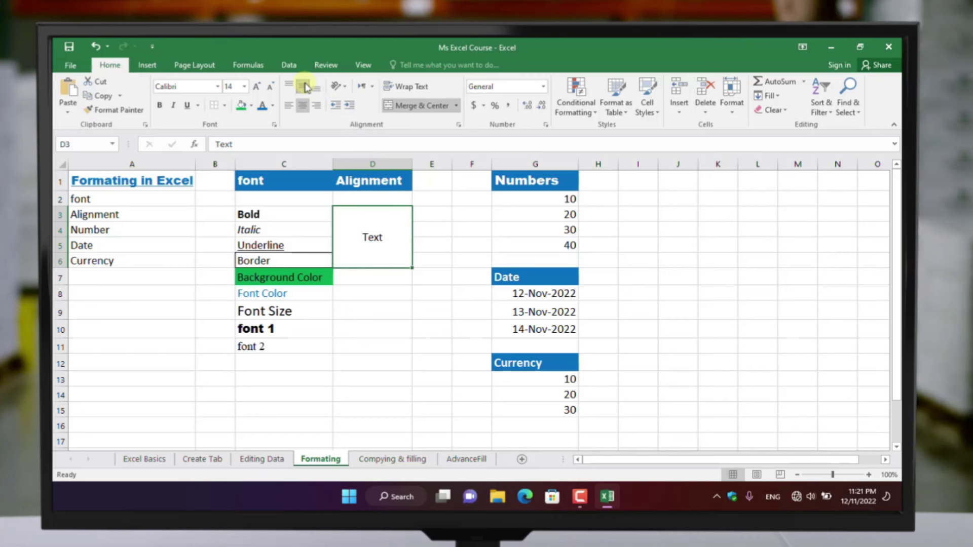
click(307, 87)
click(306, 88)
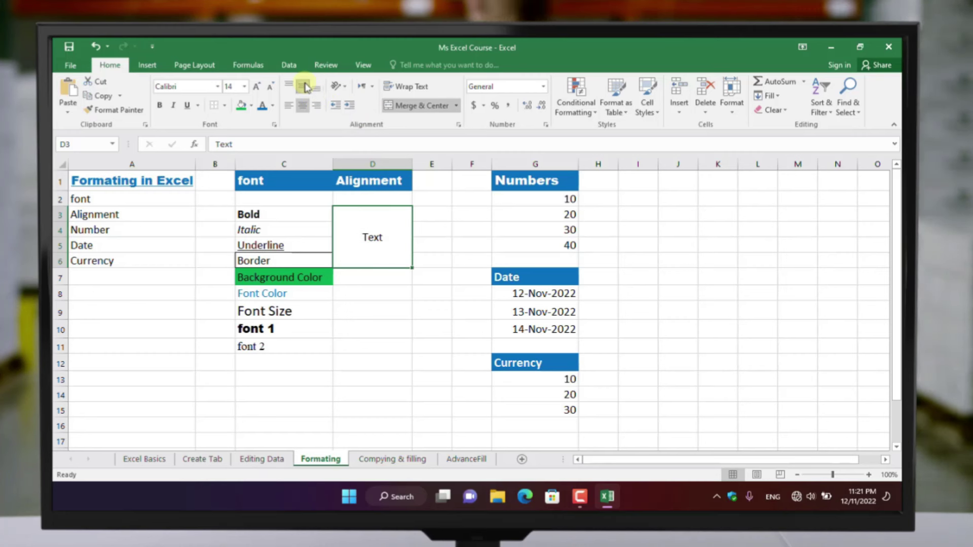
click(287, 87)
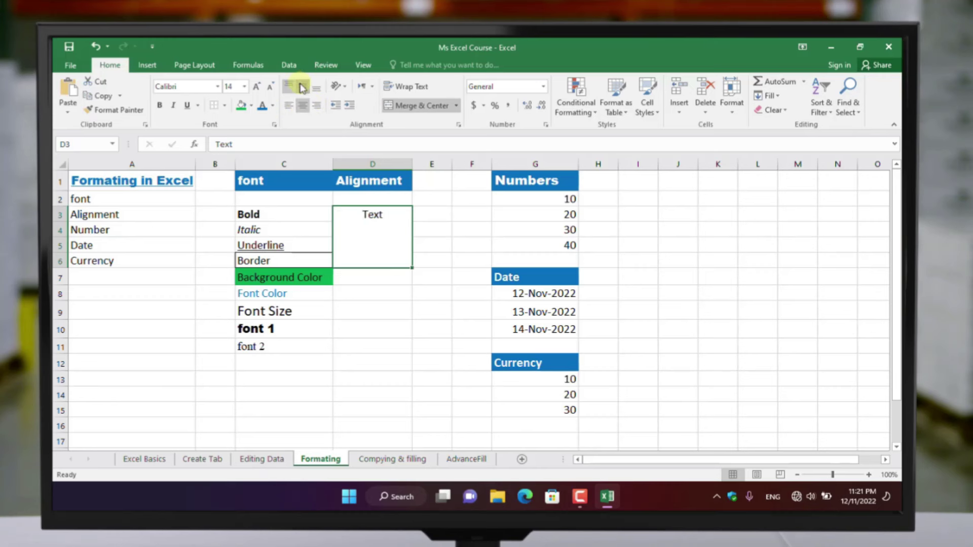
click(302, 87)
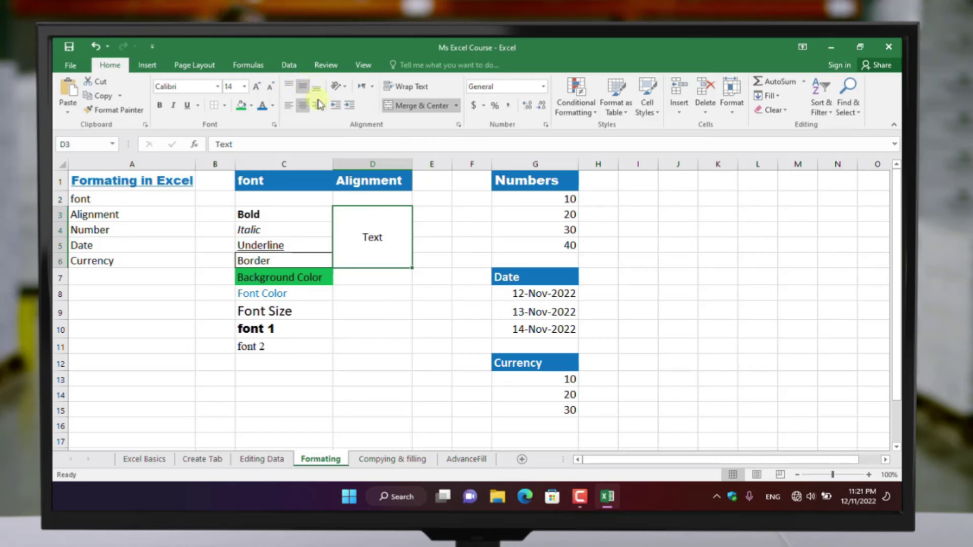
click(349, 106)
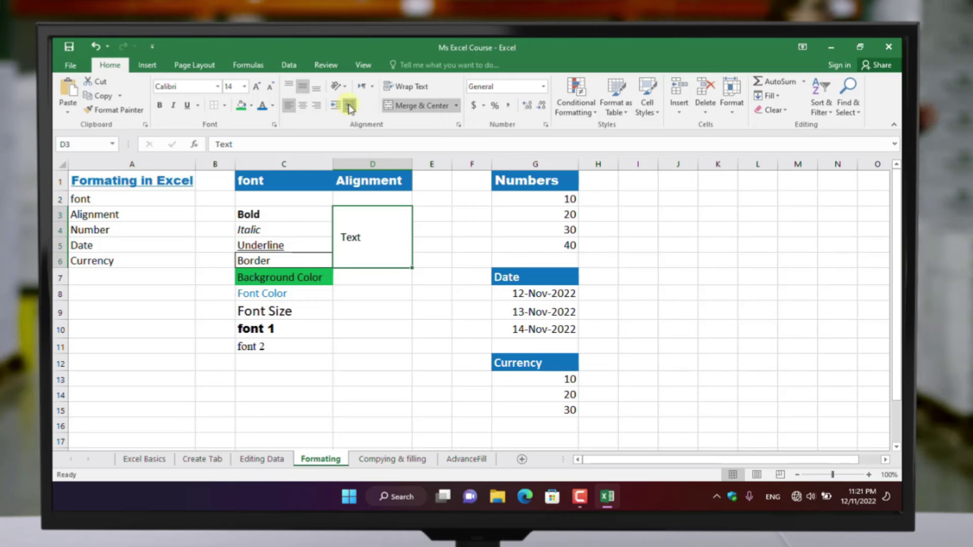
click(349, 107)
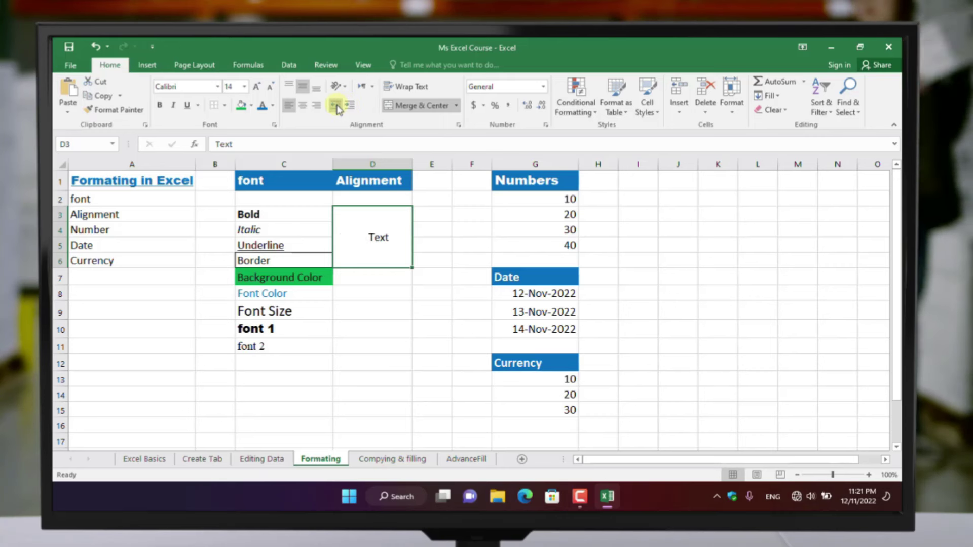
click(337, 106)
click(337, 107)
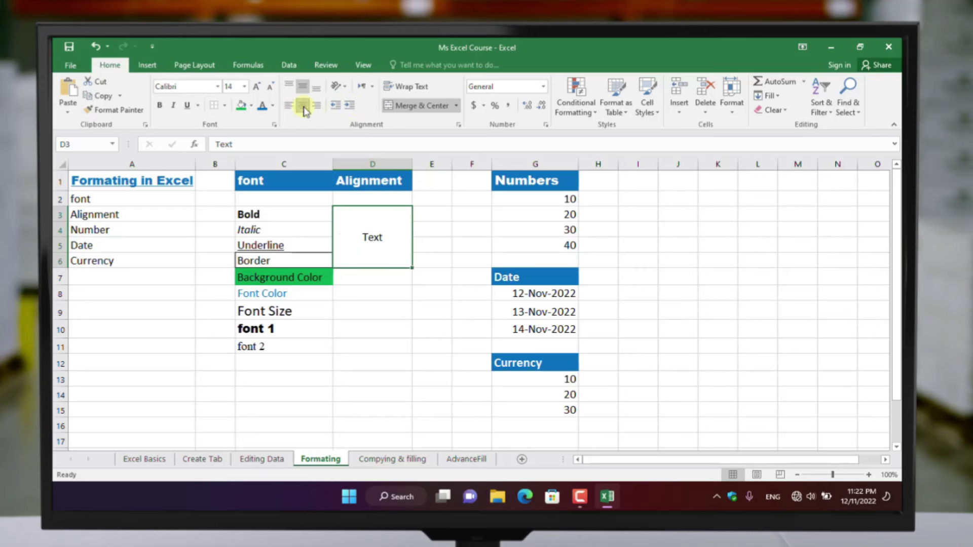
Try Vertical Text, Rotate Text Up and Angle Counterclockwise on the D3 text
click(343, 91)
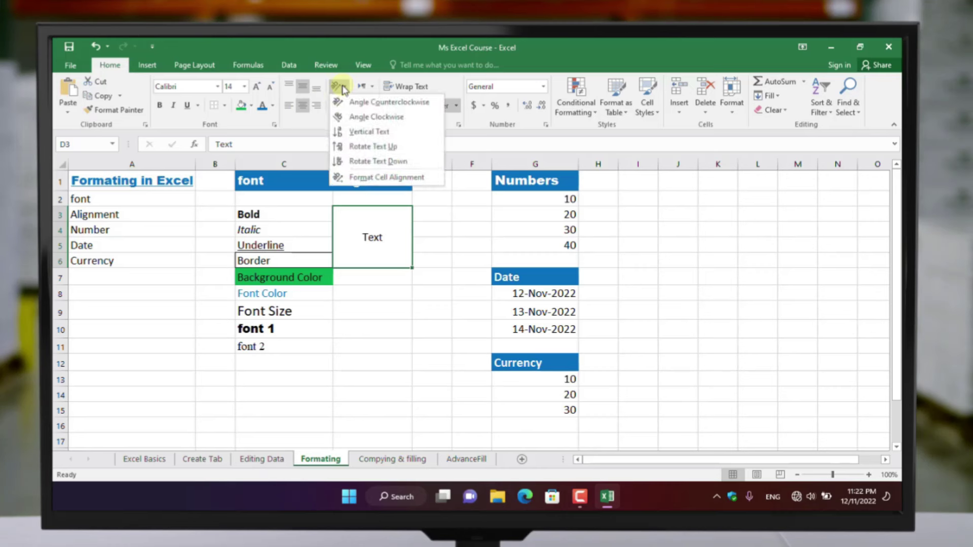
click(356, 133)
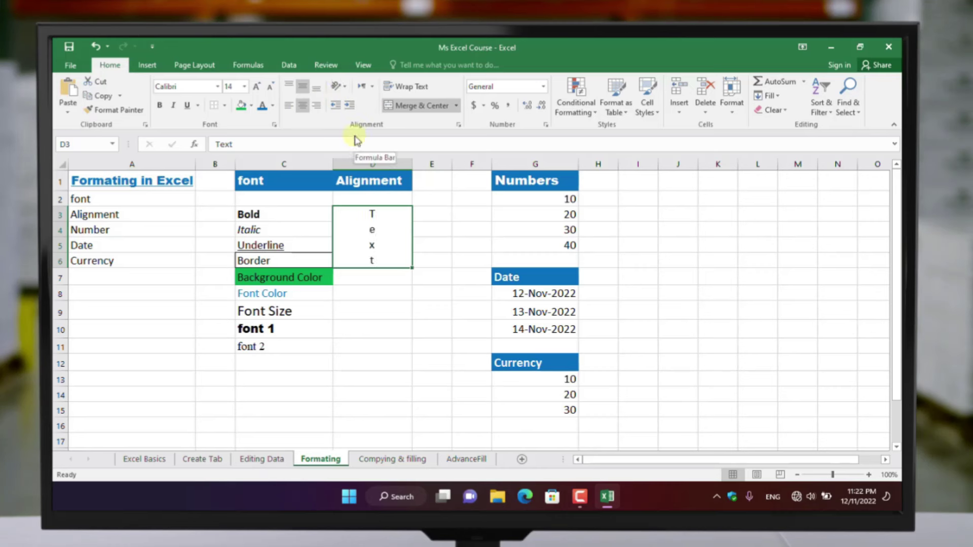
click(343, 90)
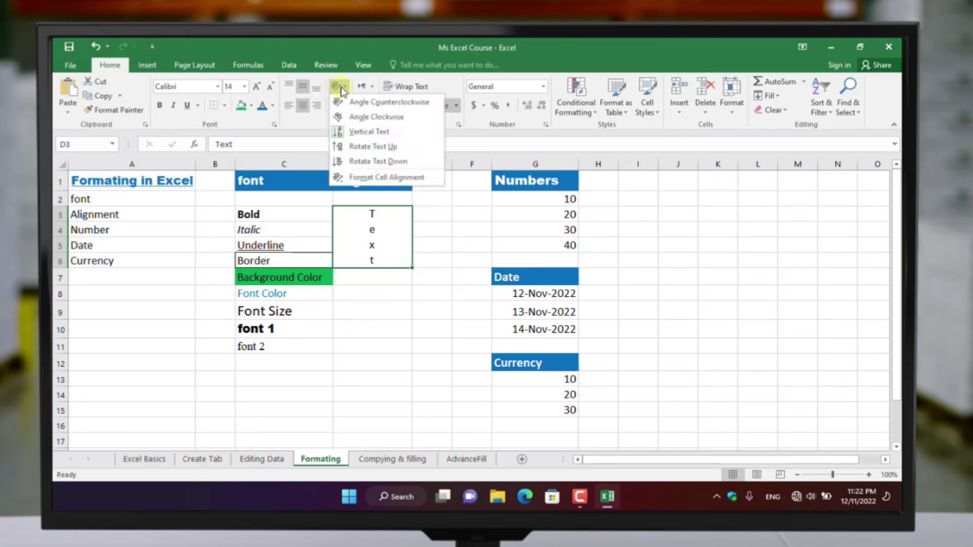
click(341, 147)
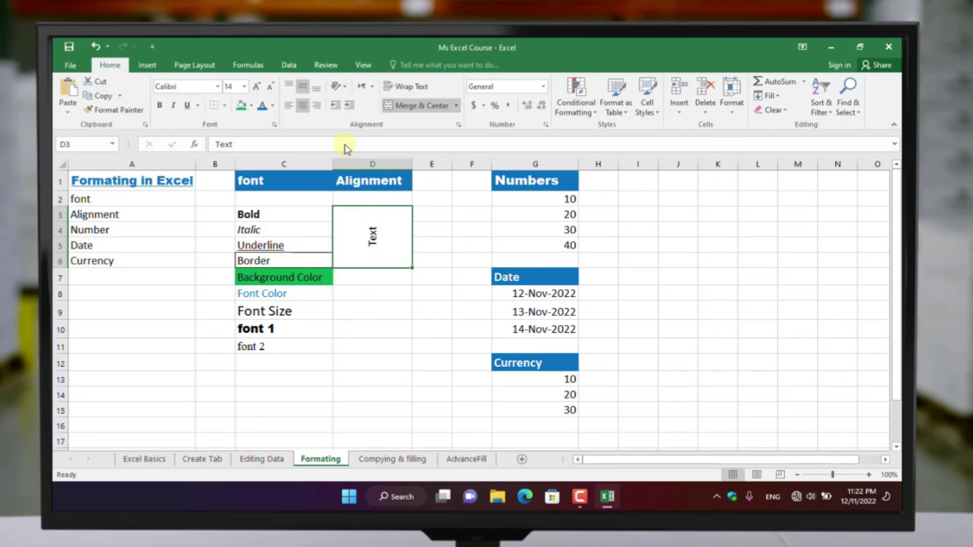
click(347, 86)
click(355, 102)
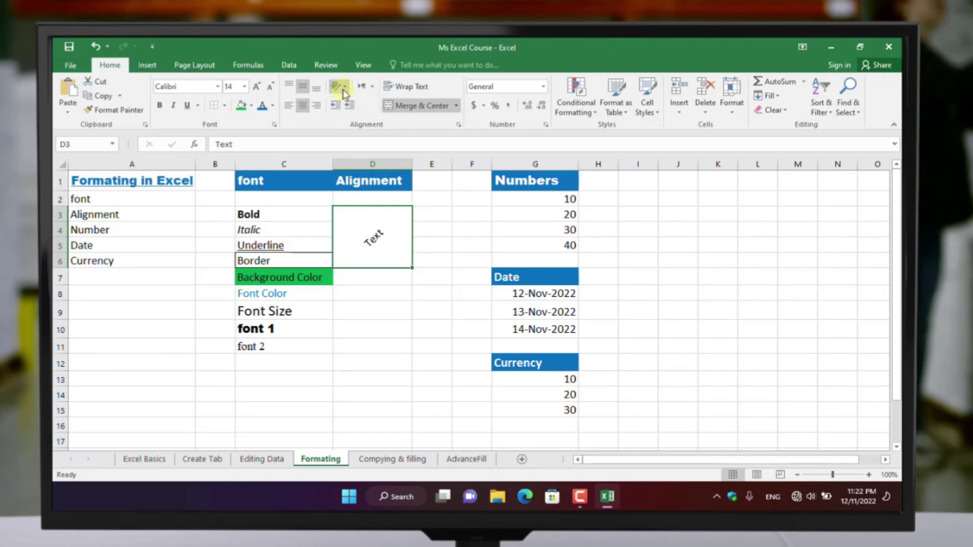
Angle the D3 text clockwise, rotate it down, and bring up Format Cell Alignment
click(341, 86)
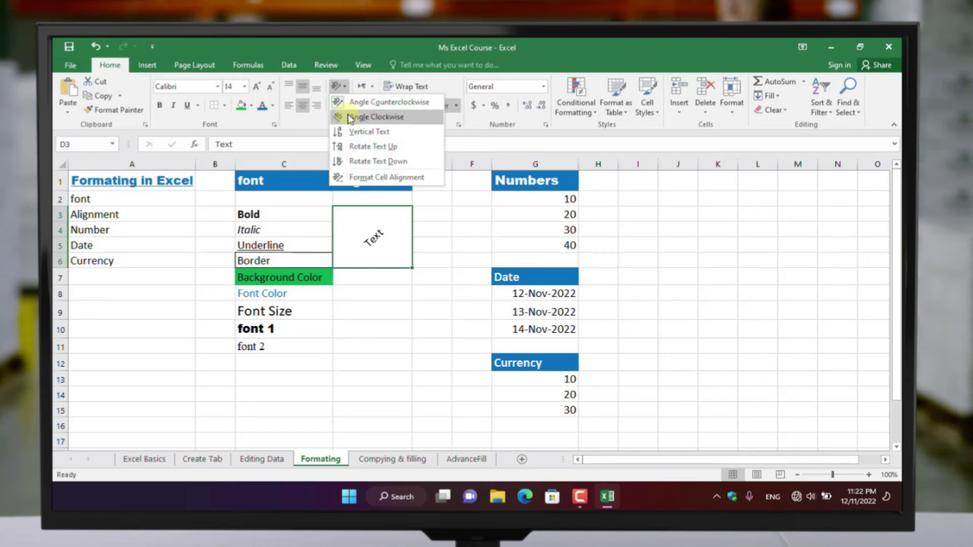
click(349, 117)
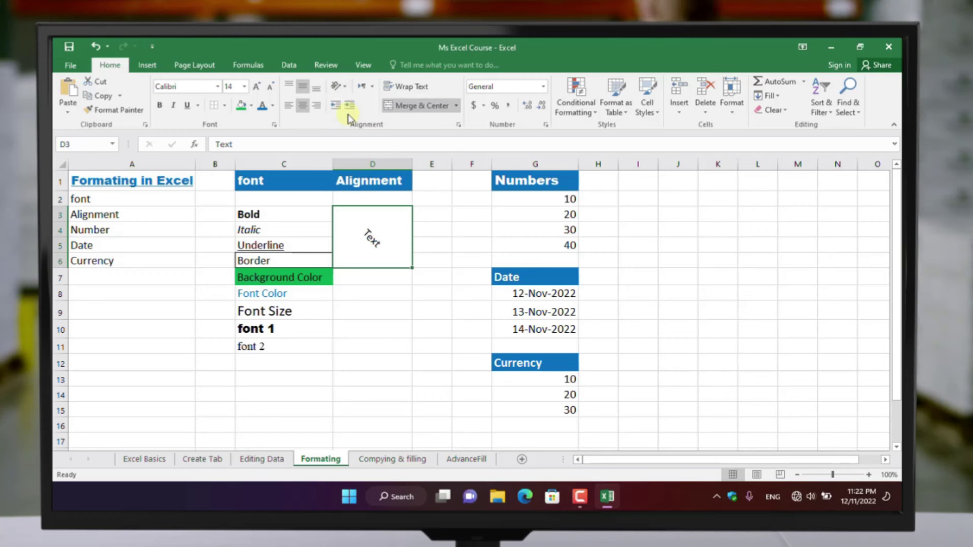
click(337, 87)
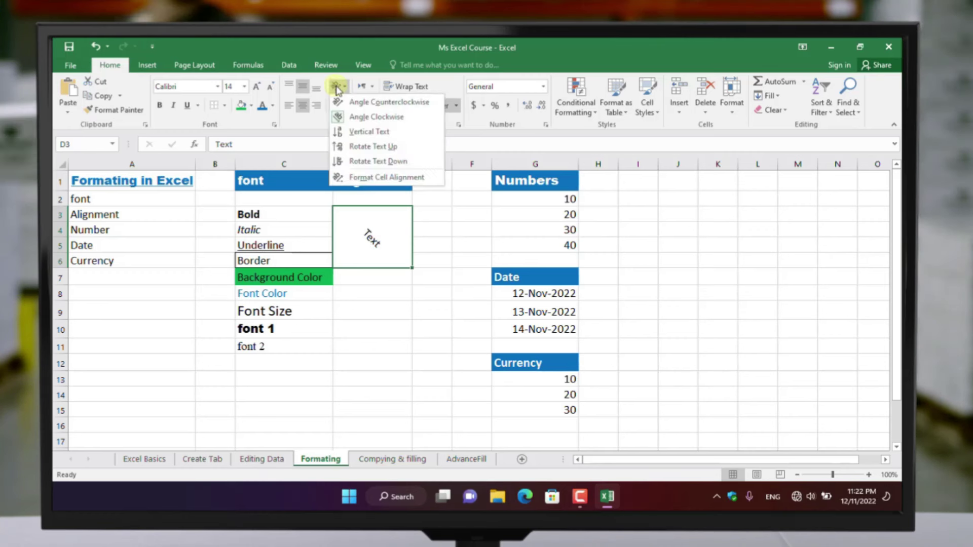
click(353, 163)
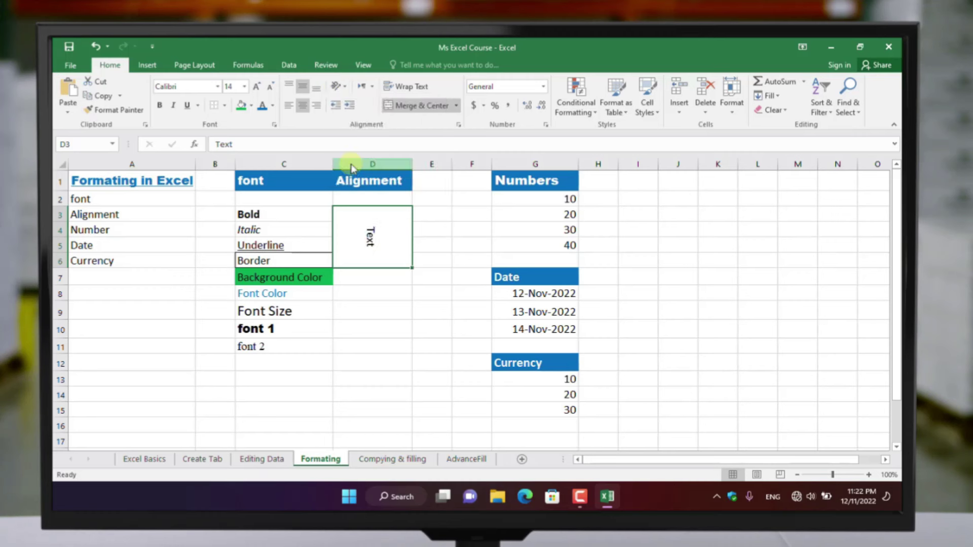
click(338, 89)
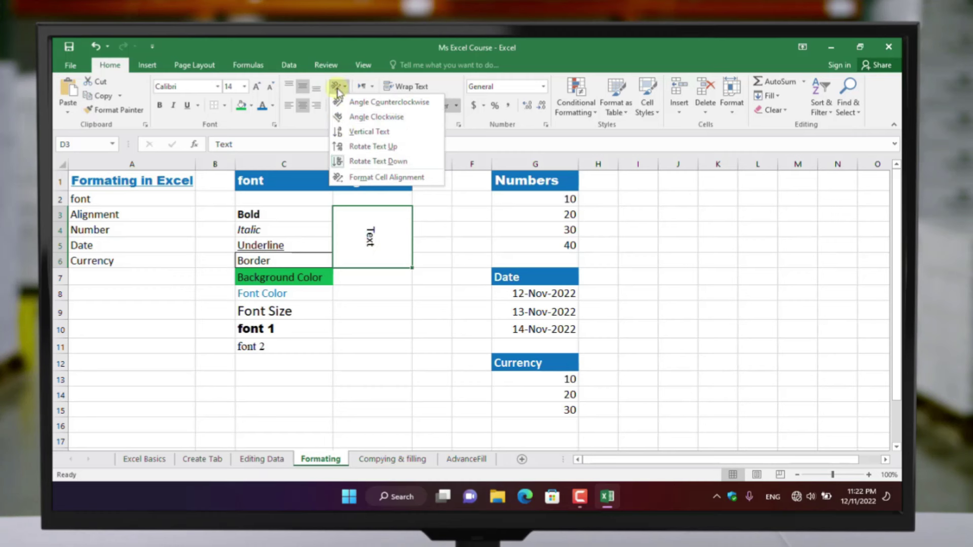
click(344, 177)
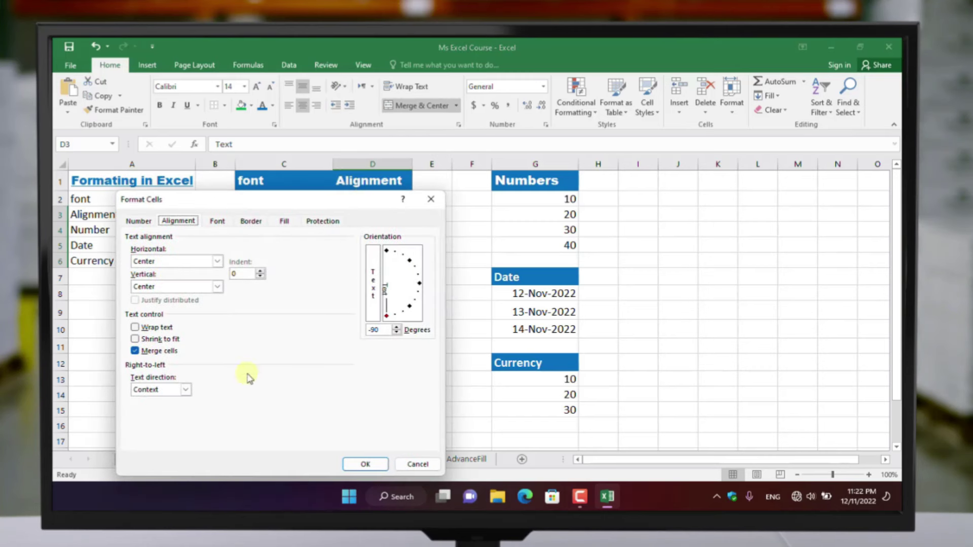
Replace the 45-degree rotation in Format Cells alignment so Text reads horizontally again
click(428, 200)
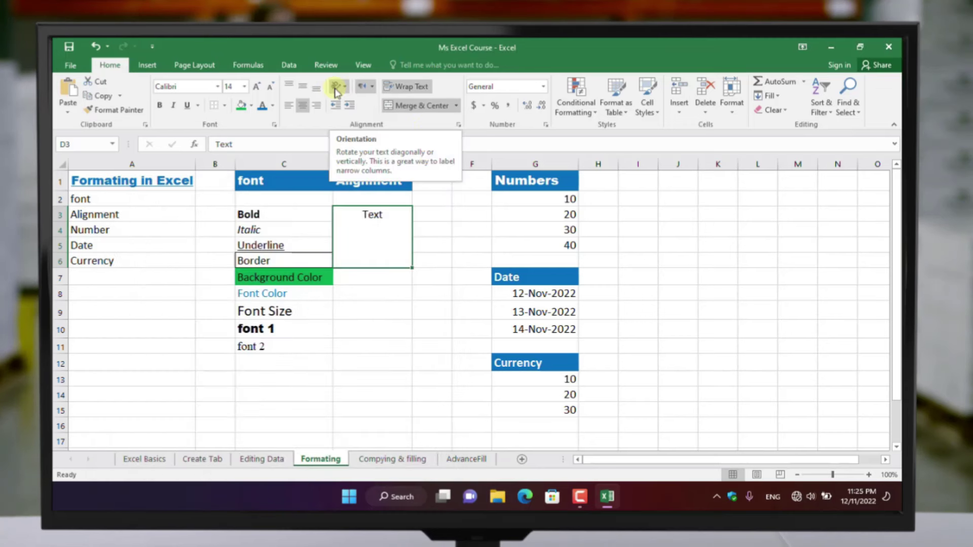
click(338, 86)
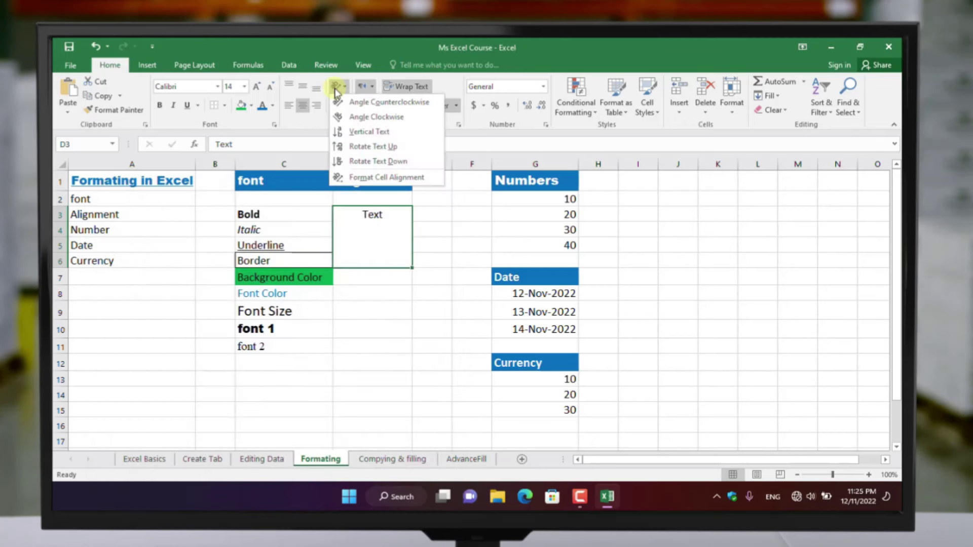
click(348, 103)
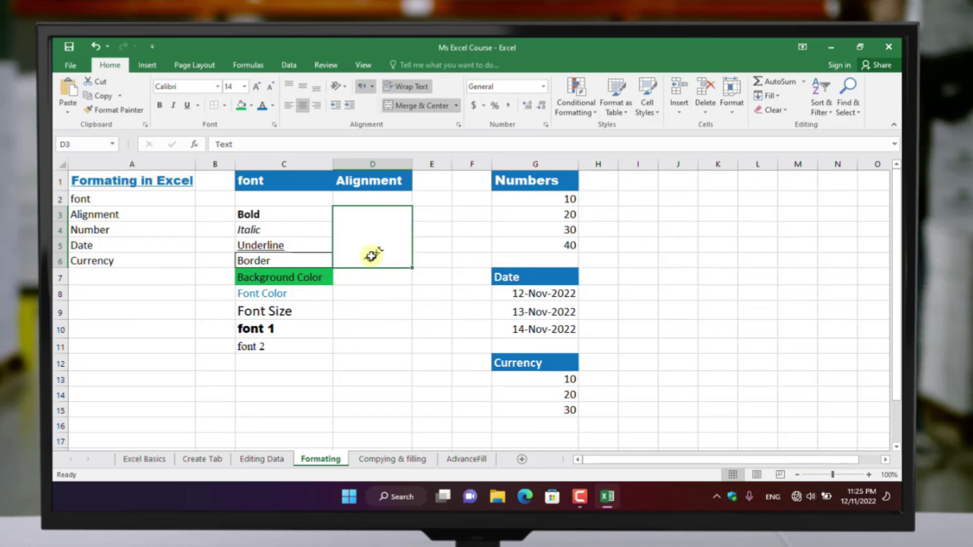
click(340, 88)
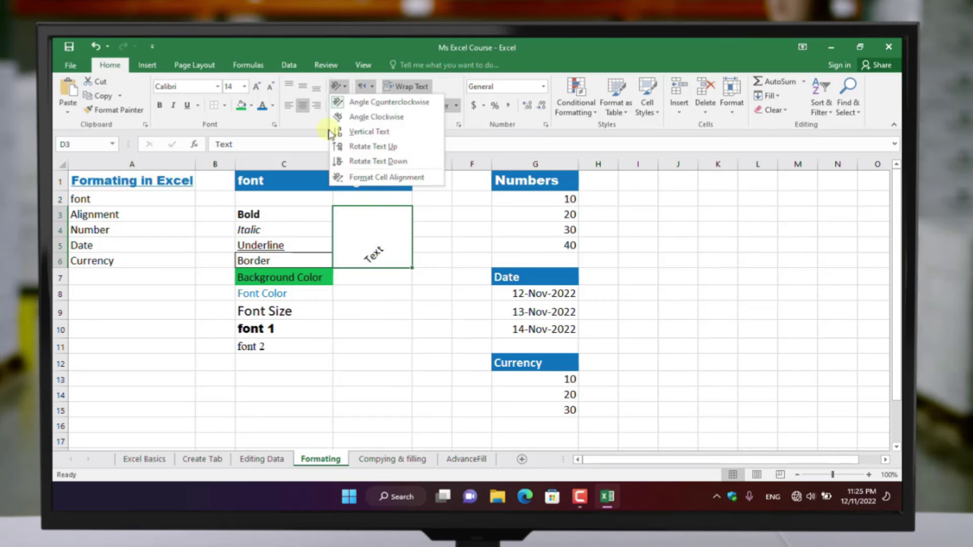
click(362, 180)
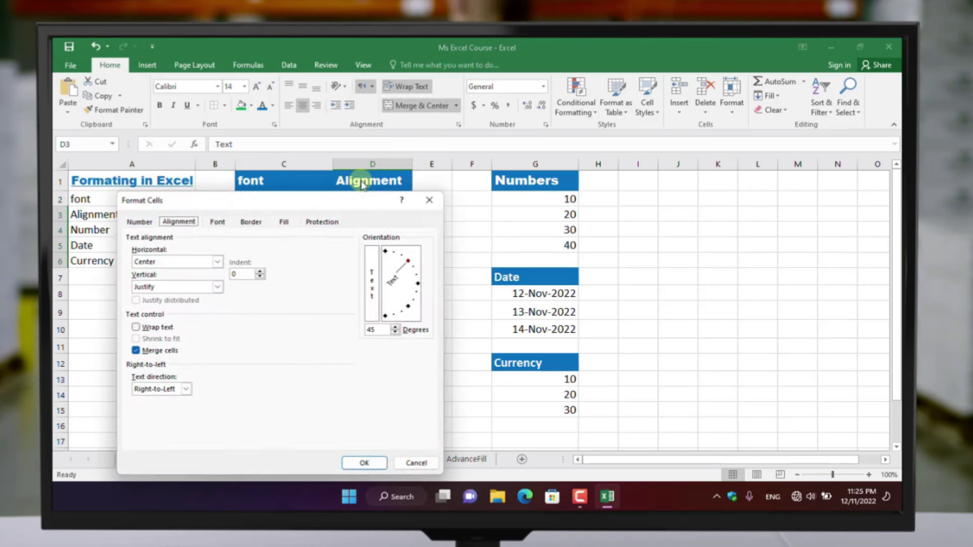
double_click(373, 329)
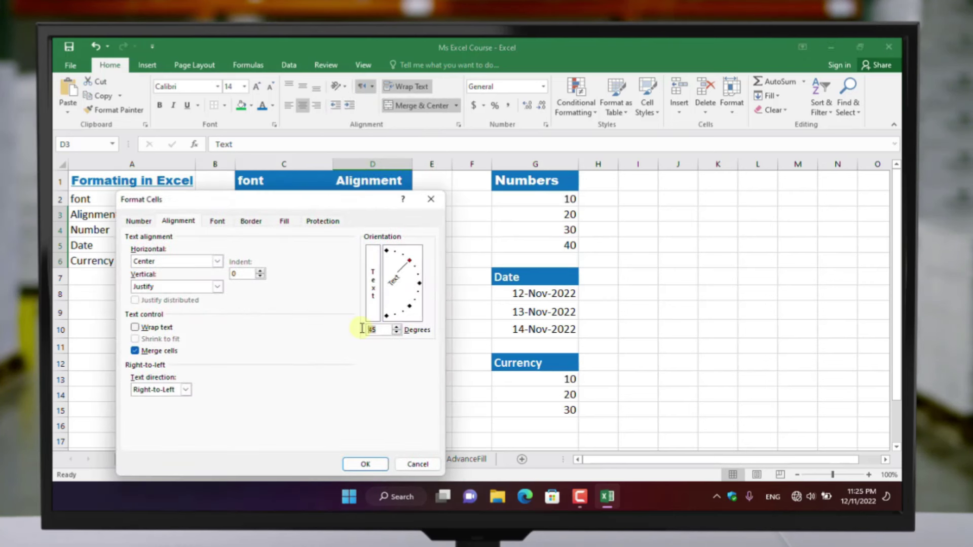
text(0)
key(Return)
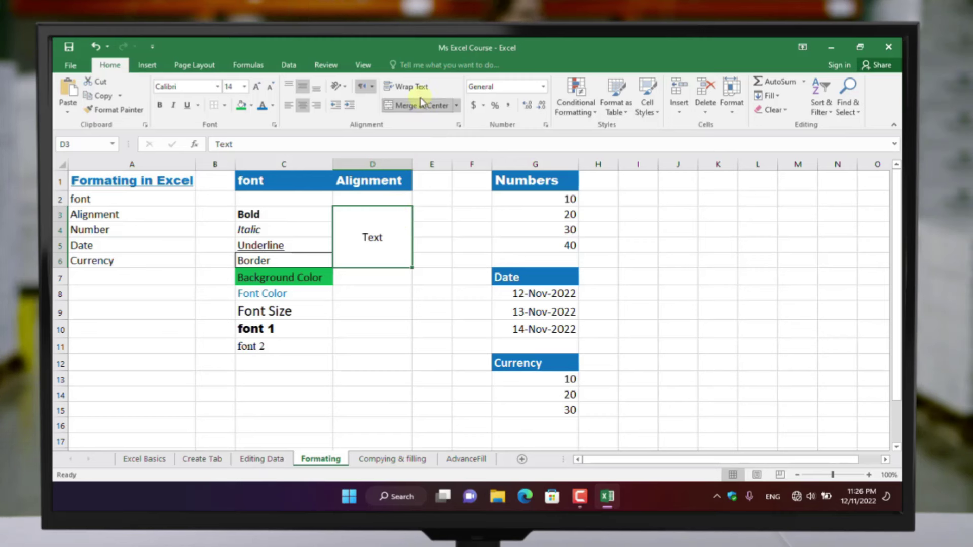
Enter 'waxaan ahay ardey' in D7 and wrap it onto two lines
click(369, 277)
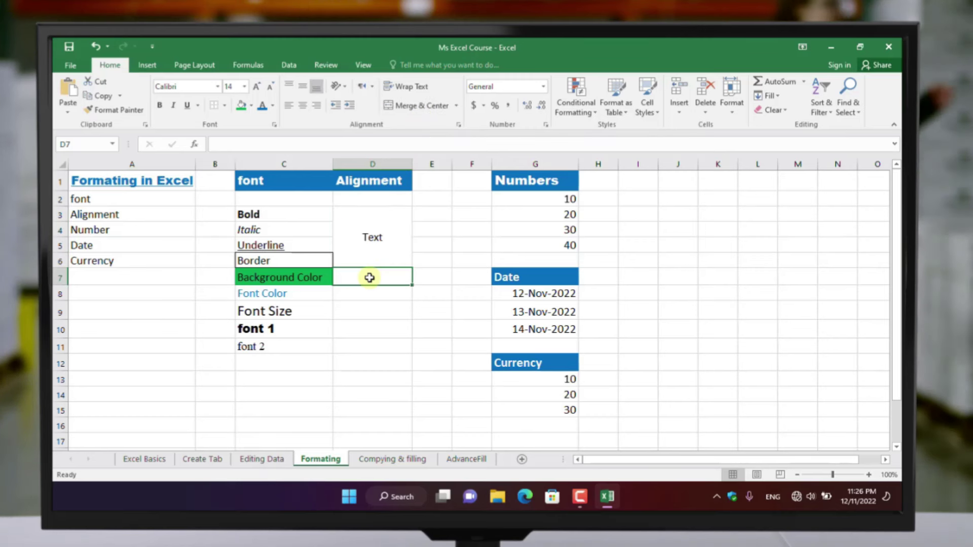
text(waxaa)
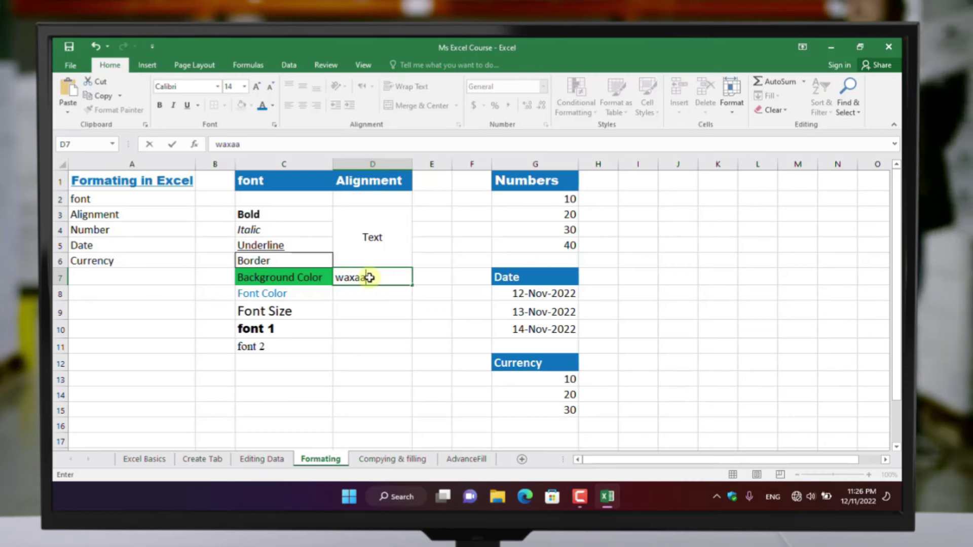
text(n ahay)
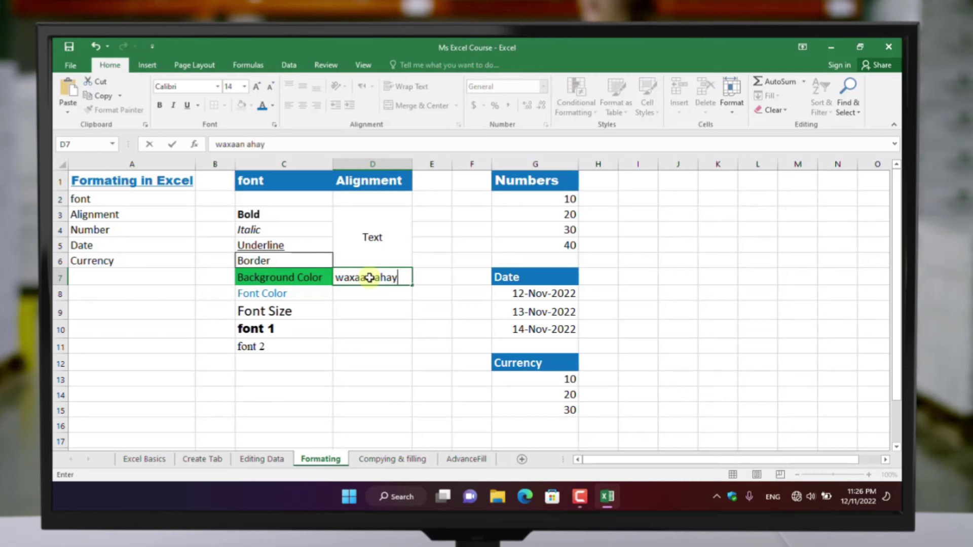
text( ardey)
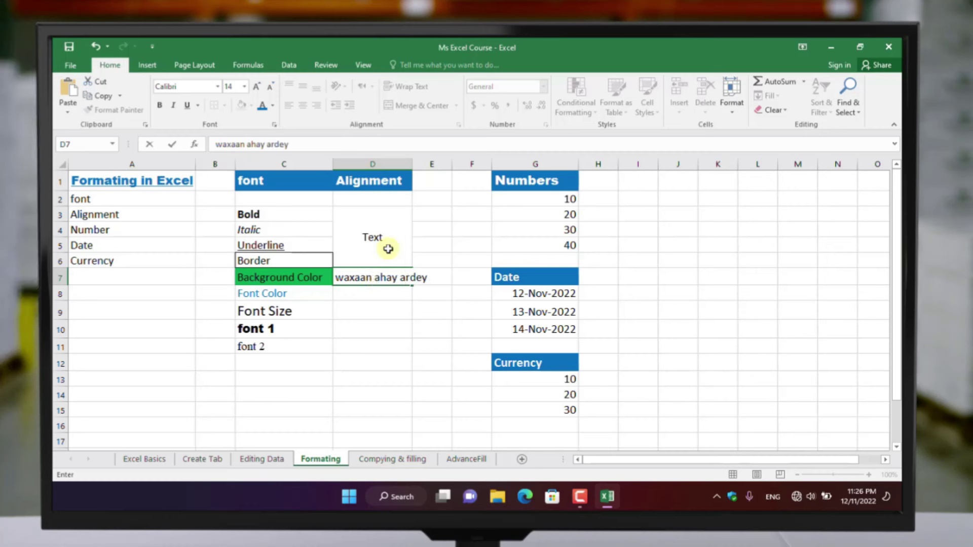
click(401, 293)
click(428, 278)
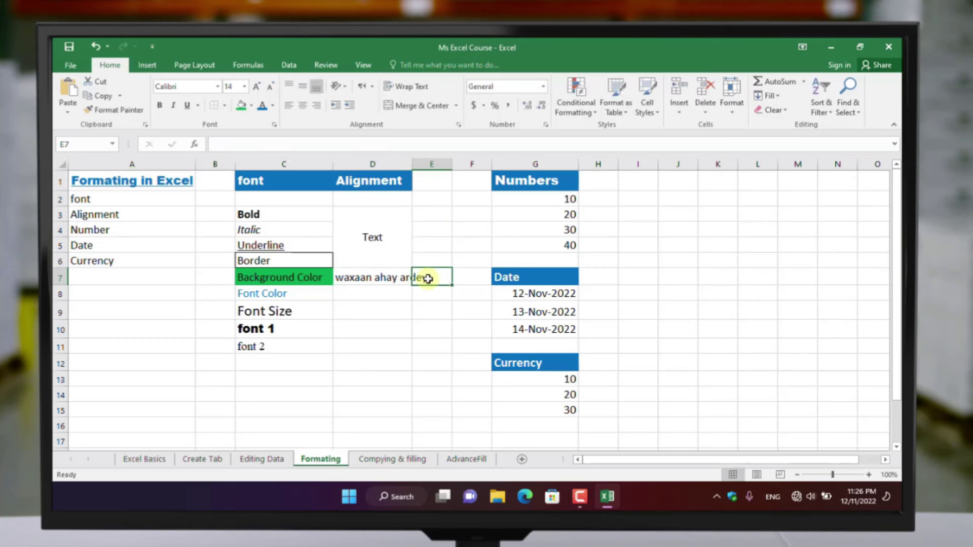
click(389, 279)
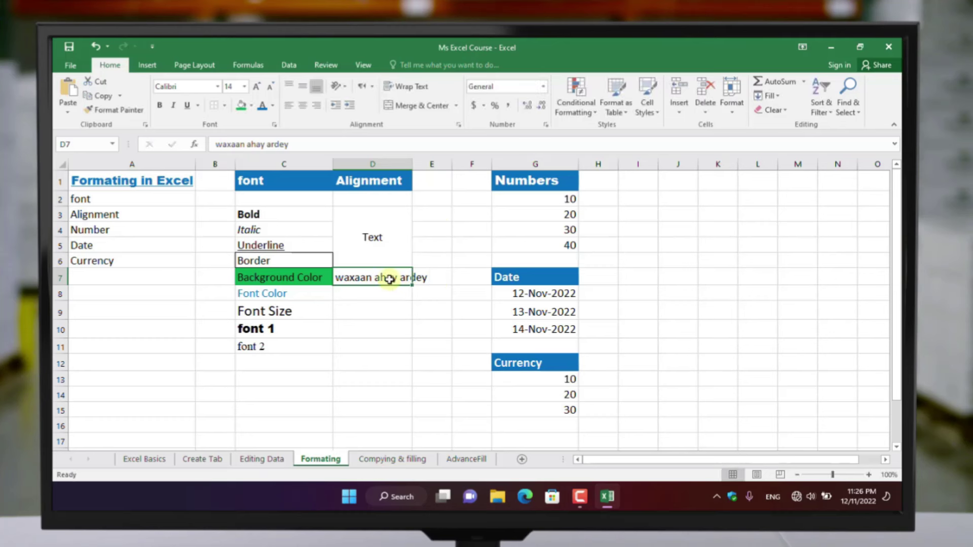
click(416, 89)
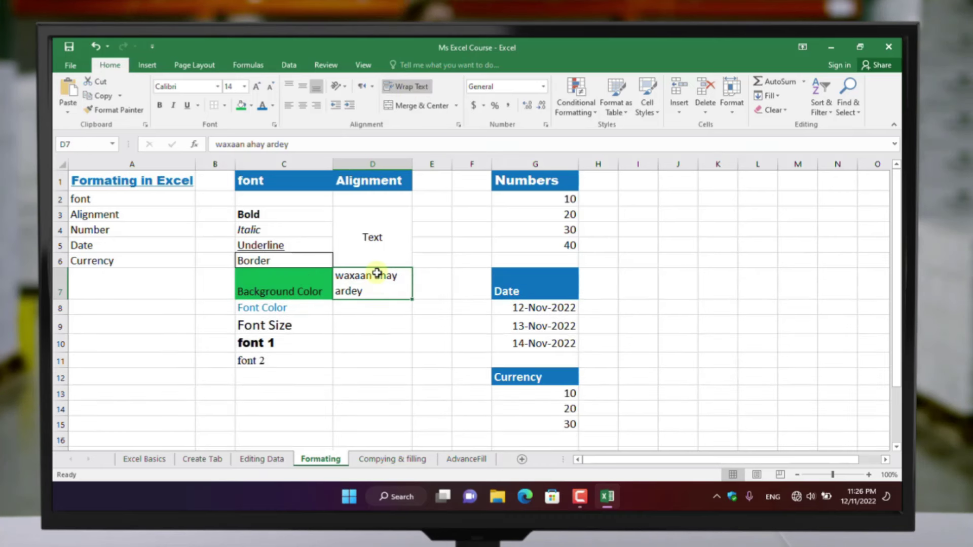
click(396, 314)
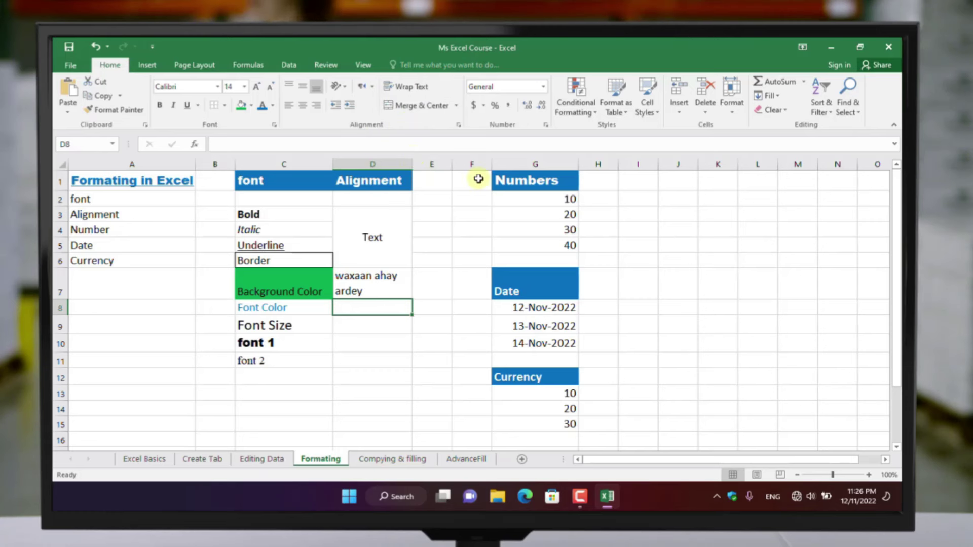
click(554, 200)
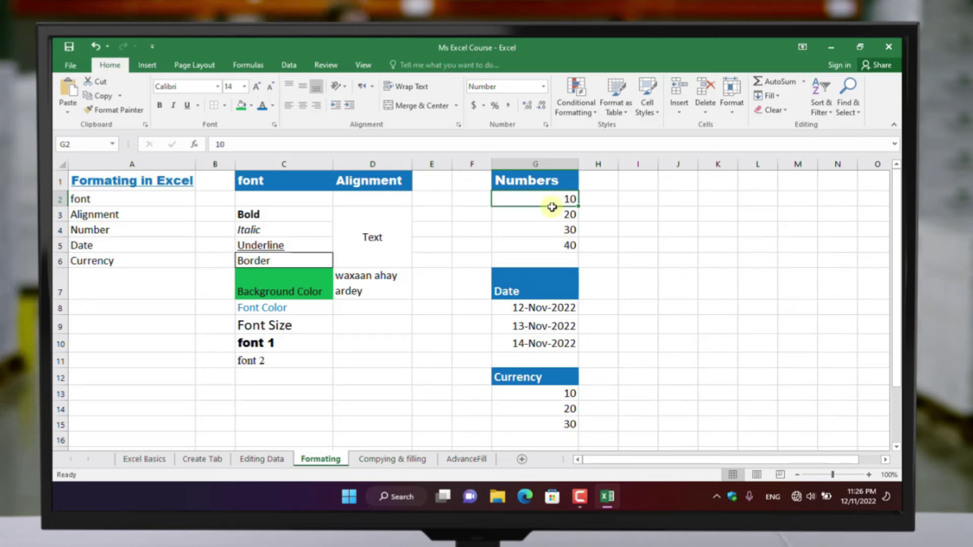
drag(551, 246, 542, 197)
click(527, 106)
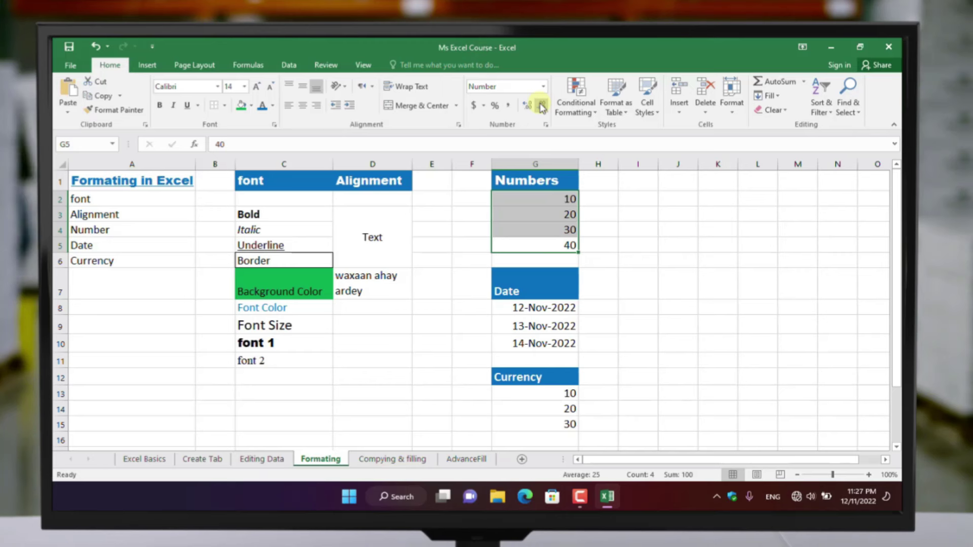
Format G2:G5 as Number with 2 decimal places, showing 10.00 to 40.00
right_click(539, 220)
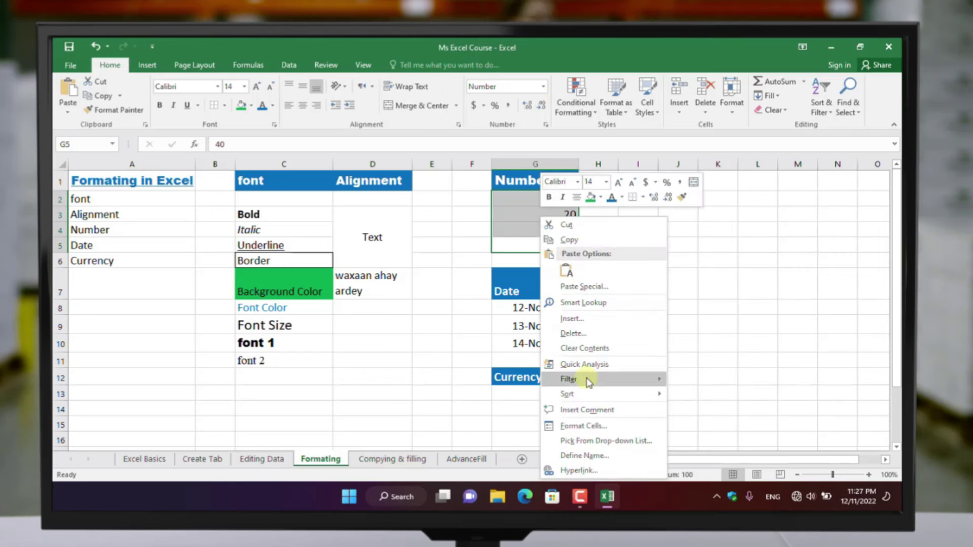
click(594, 427)
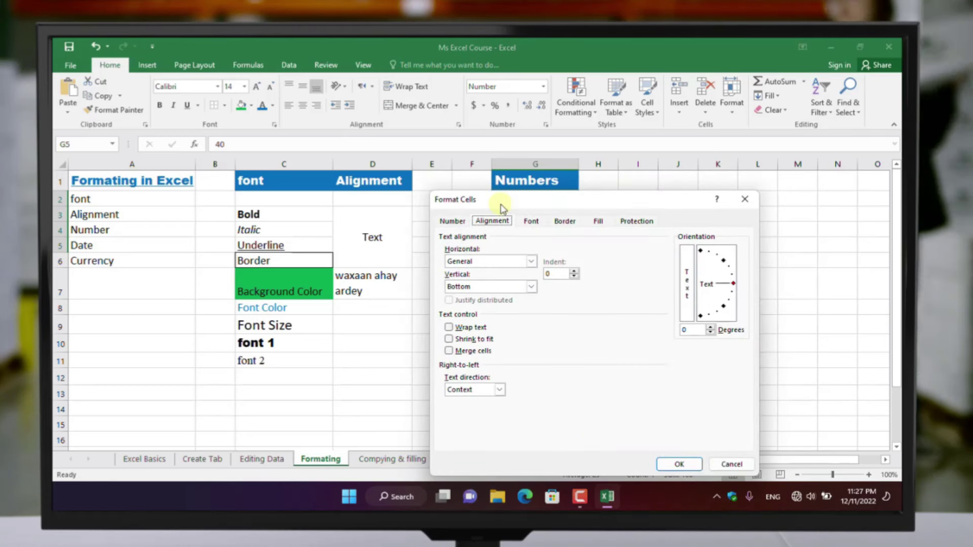
drag(500, 205, 465, 212)
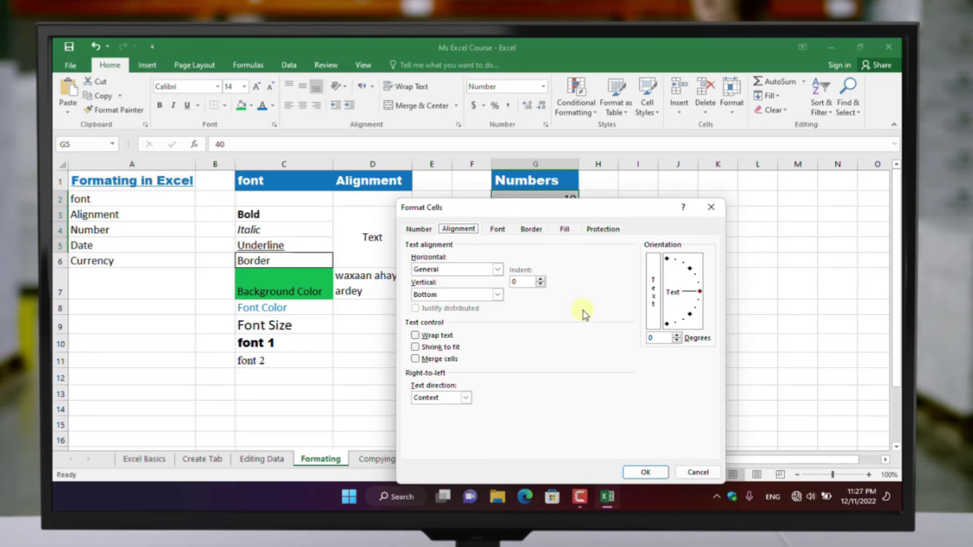
click(429, 229)
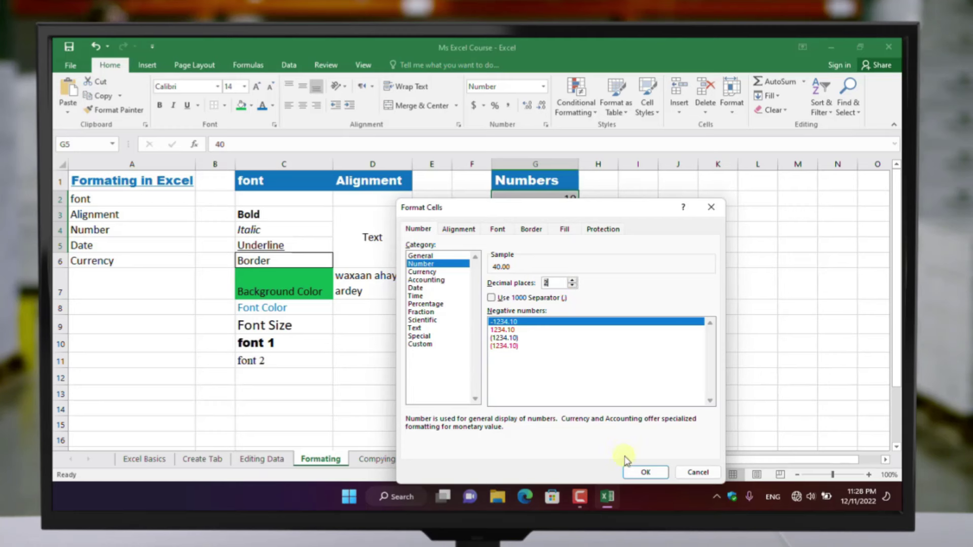
click(643, 474)
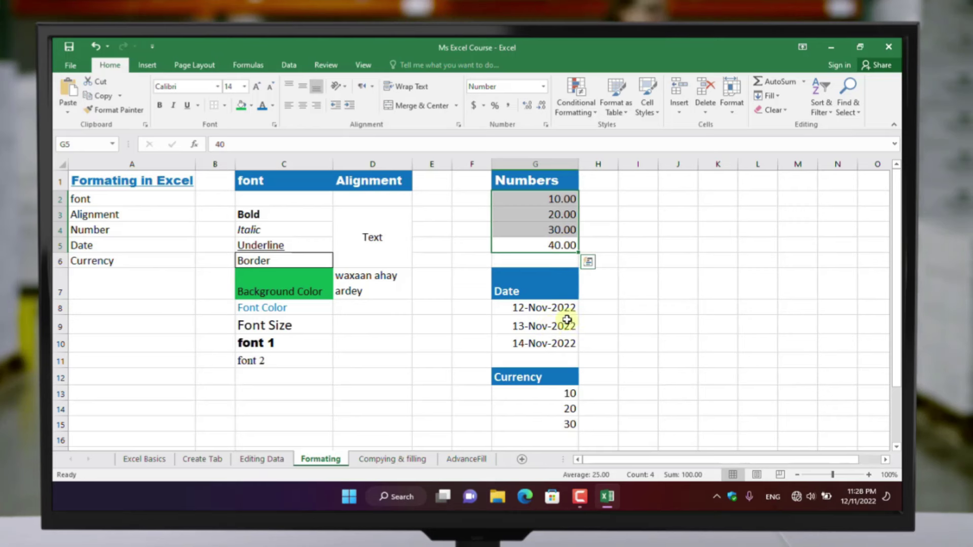
click(605, 291)
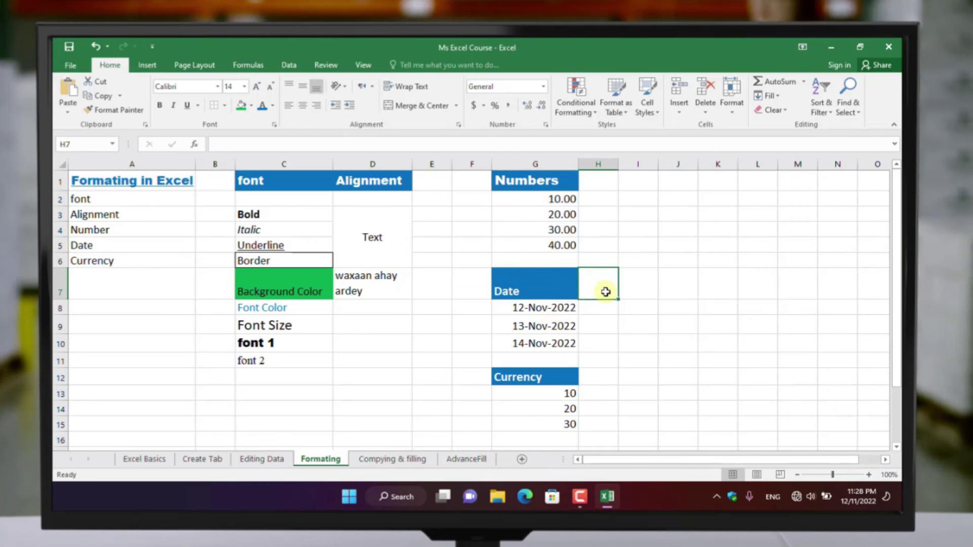
Apply a Number format to empty cell H7, then undo it
key(ctrl+1)
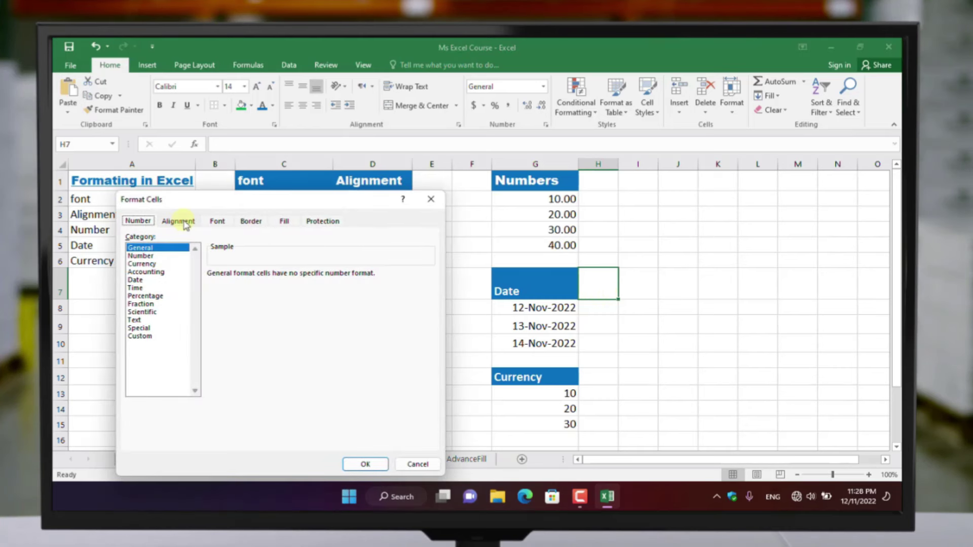
click(142, 256)
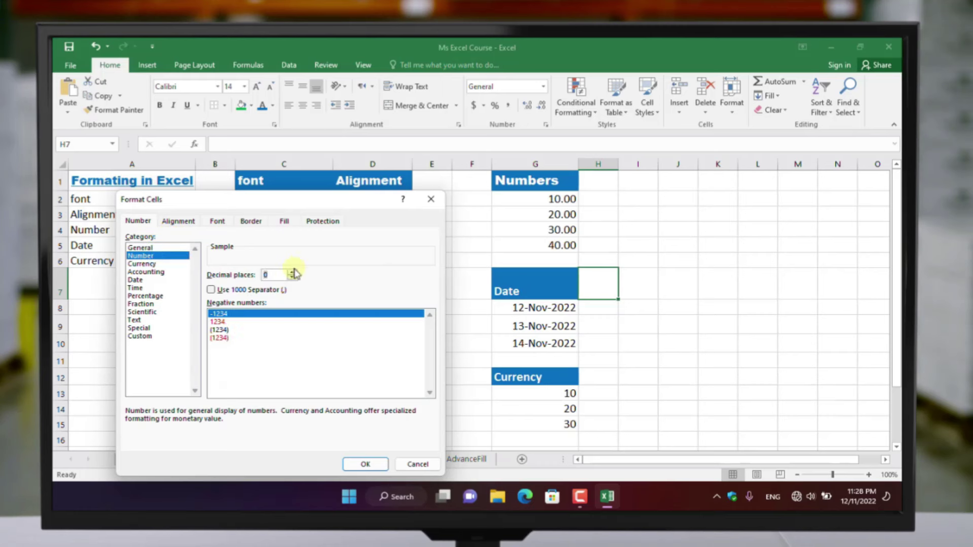
click(354, 465)
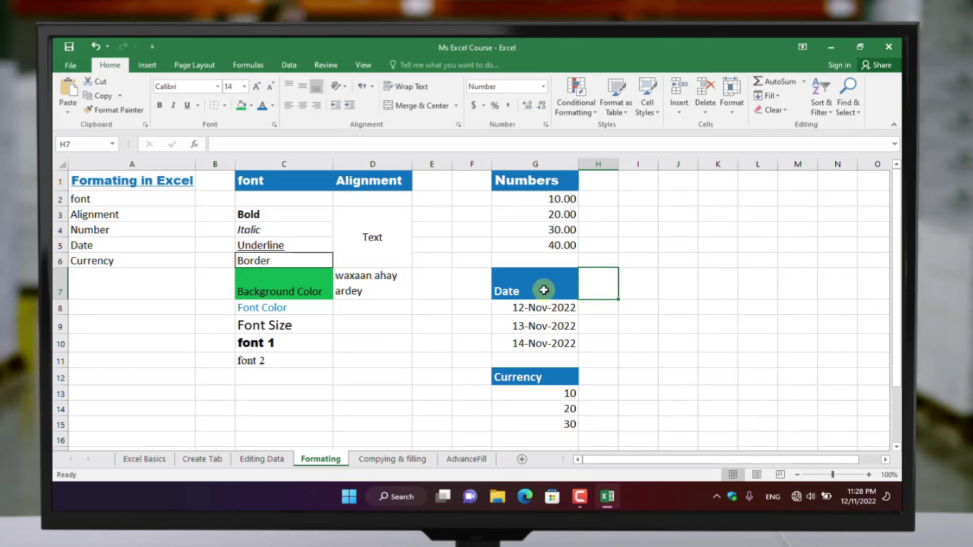
key(ctrl+z)
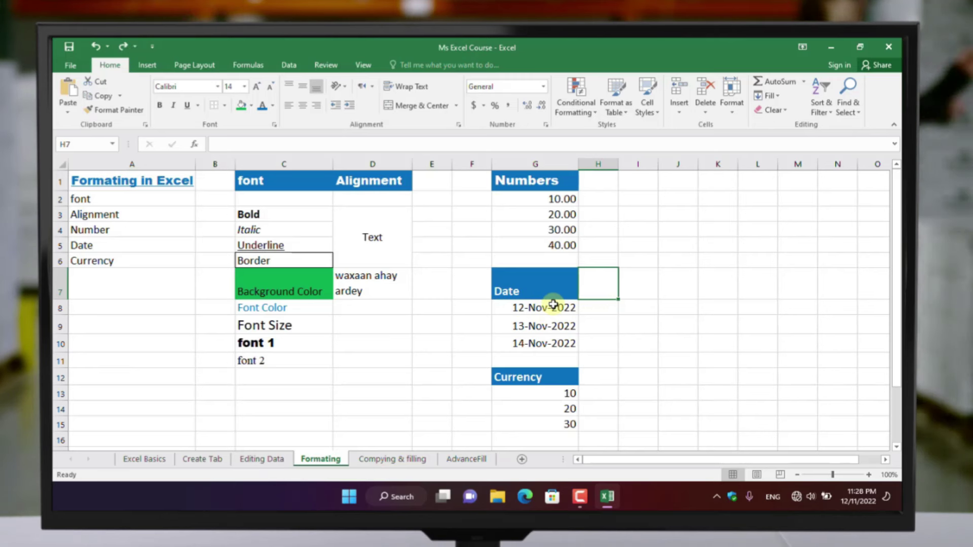
Select the three dates in G8:G10
click(553, 306)
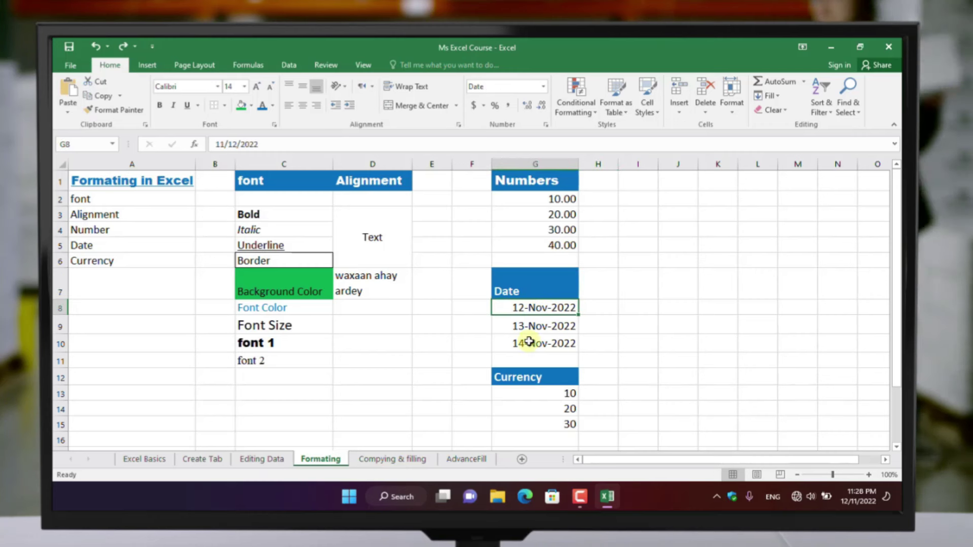
click(509, 345)
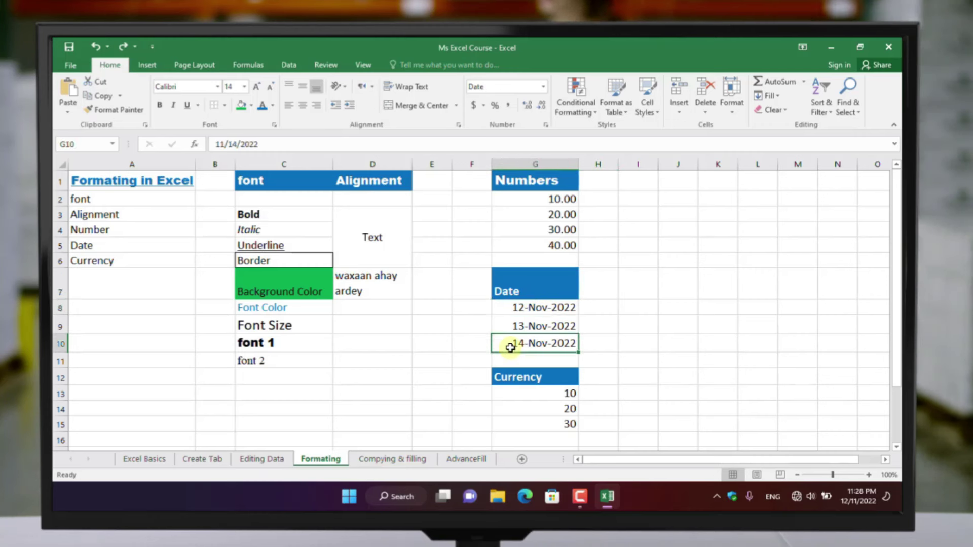
drag(510, 348, 508, 311)
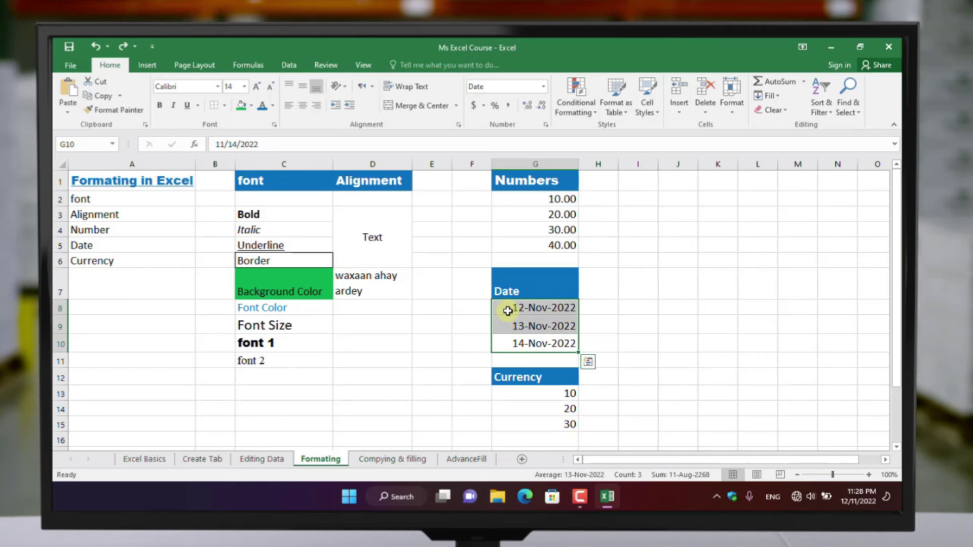
Give G8:G10 the 3/14/2012 date type so they show 11/12/2022 to 11/14/2022
key(ctrl+1)
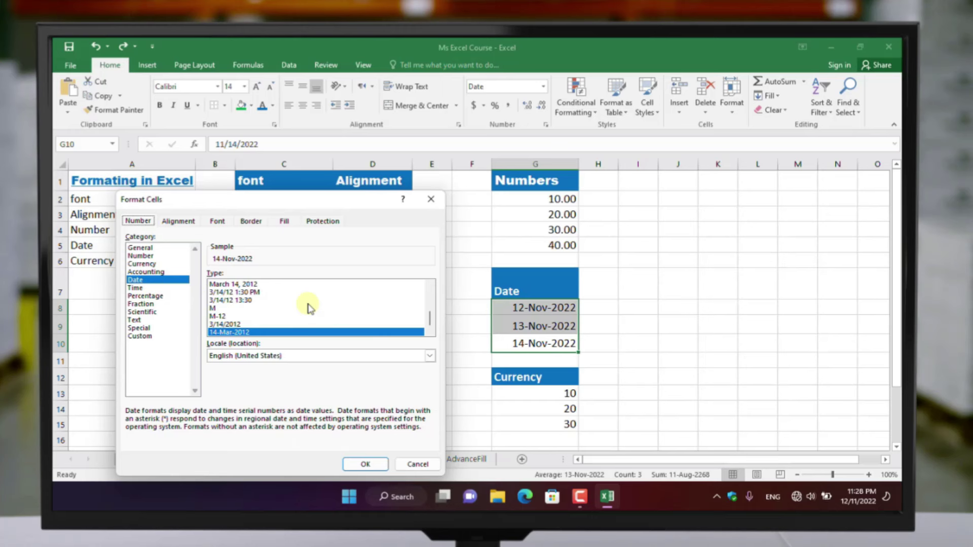
scroll(310, 308, up, 4)
scroll(307, 308, down, 2)
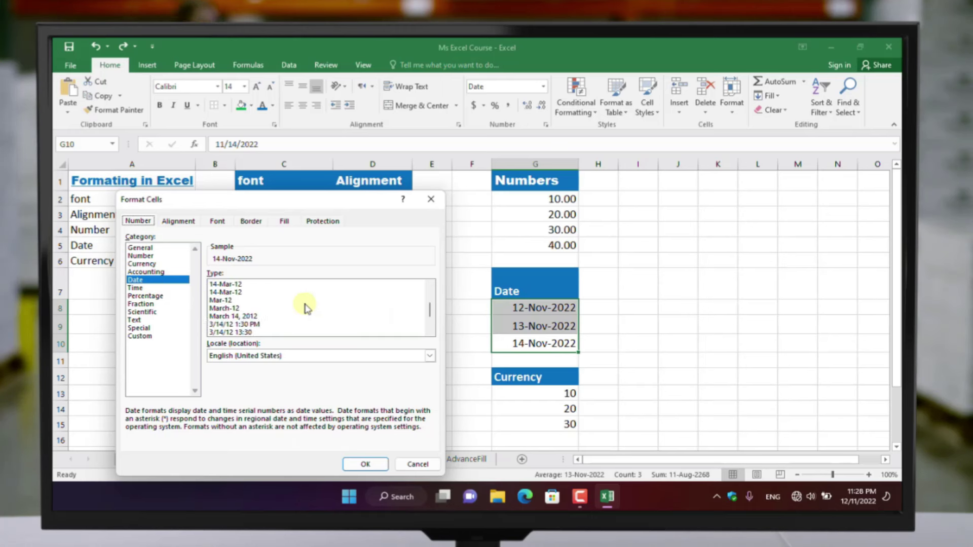
scroll(307, 308, down, 2)
scroll(307, 308, down, 1)
scroll(306, 308, up, 2)
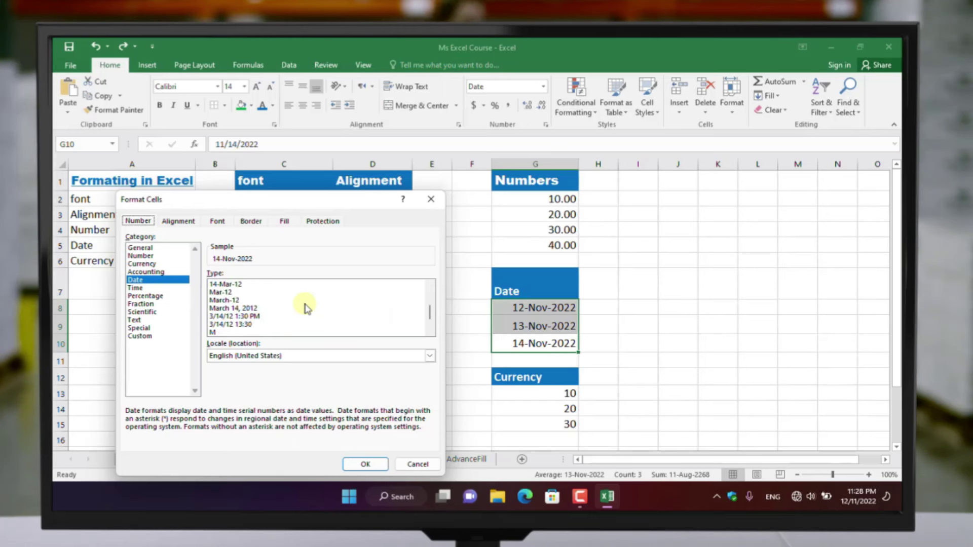
scroll(305, 308, down, 1)
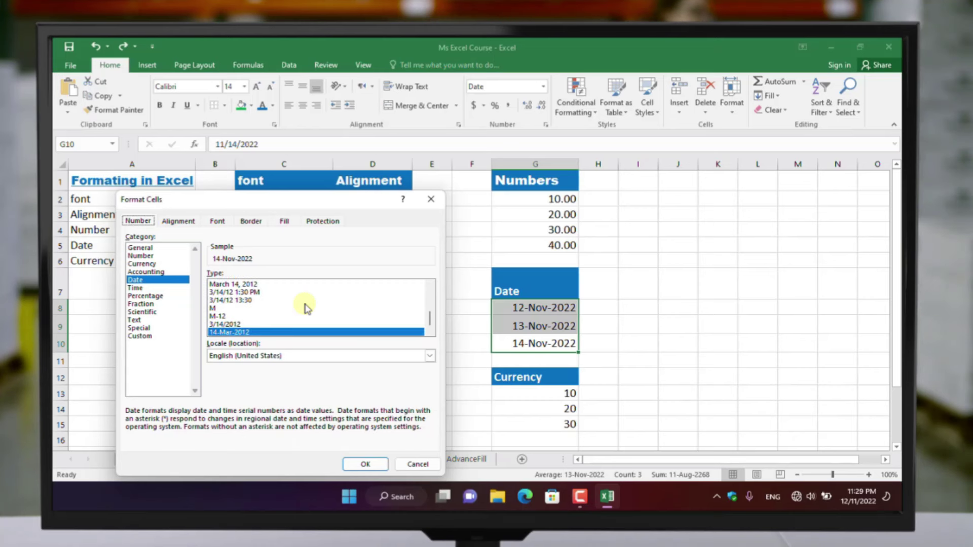
click(278, 325)
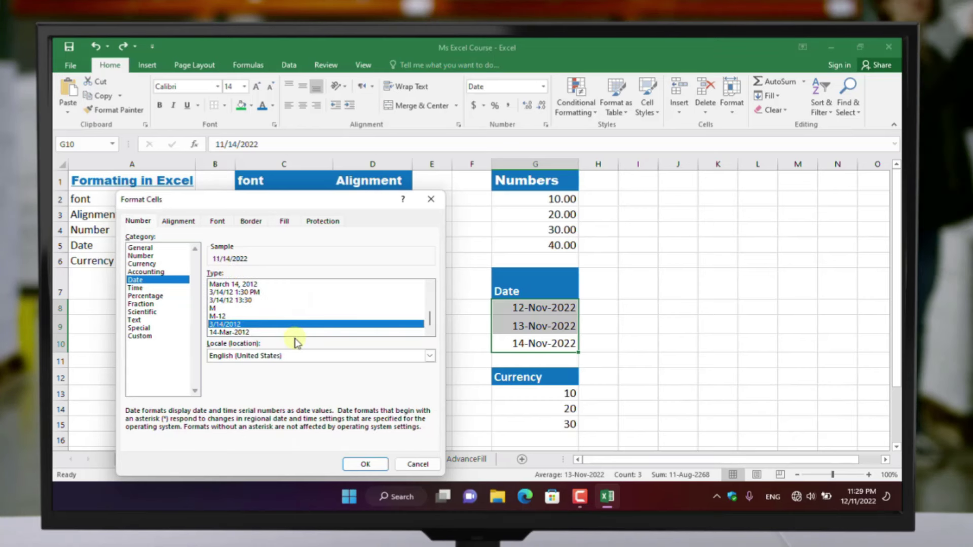
click(365, 464)
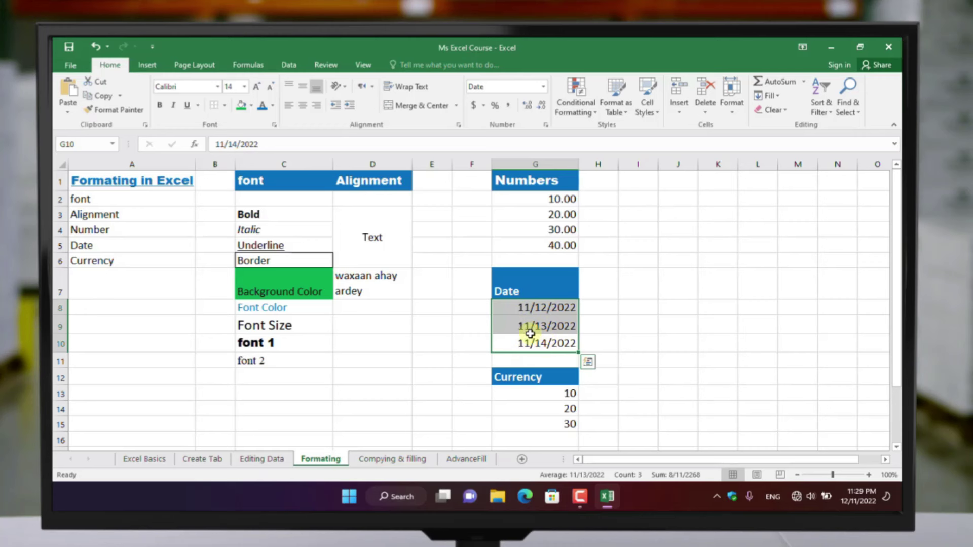
Clear the dates in G10 and G9, leaving only 11/12/2022 in G8
click(590, 363)
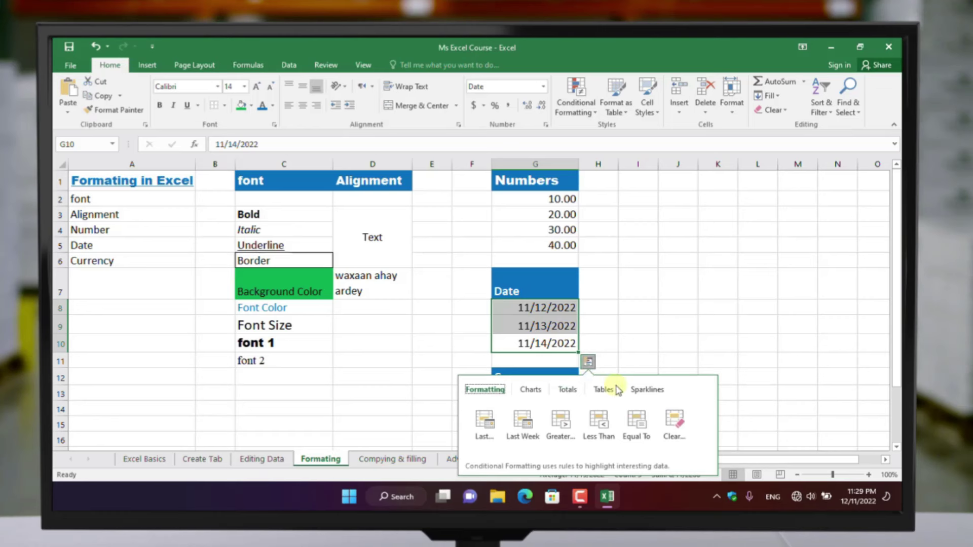
click(589, 335)
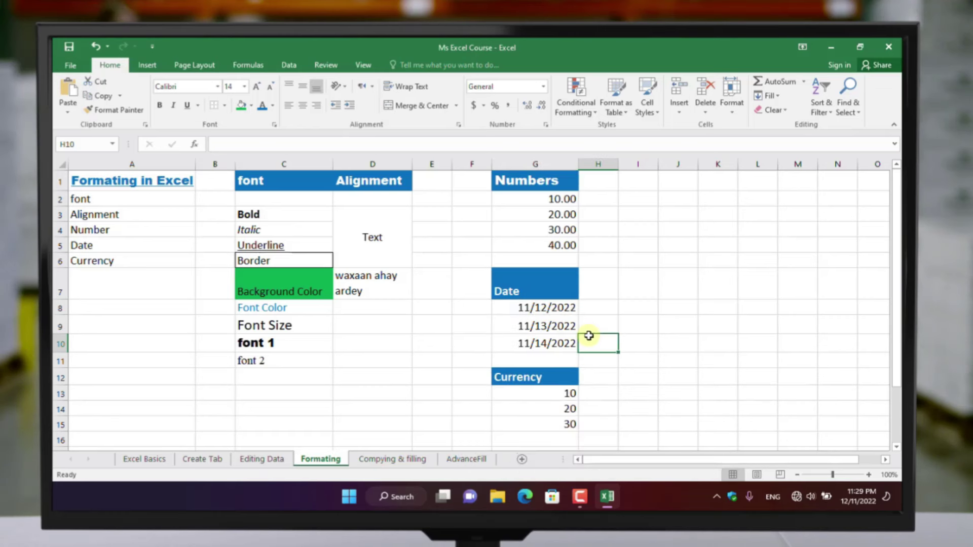
click(507, 345)
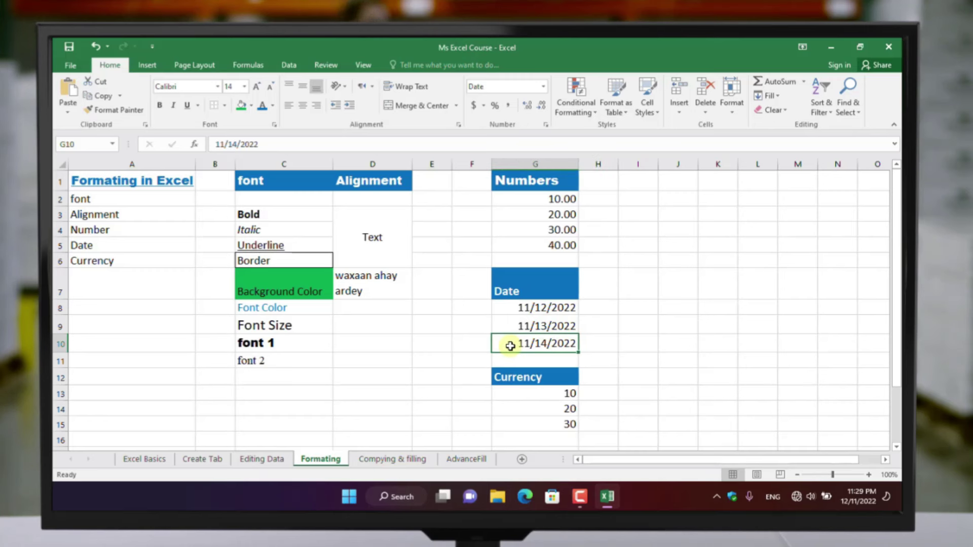
drag(510, 343, 510, 327)
click(510, 337)
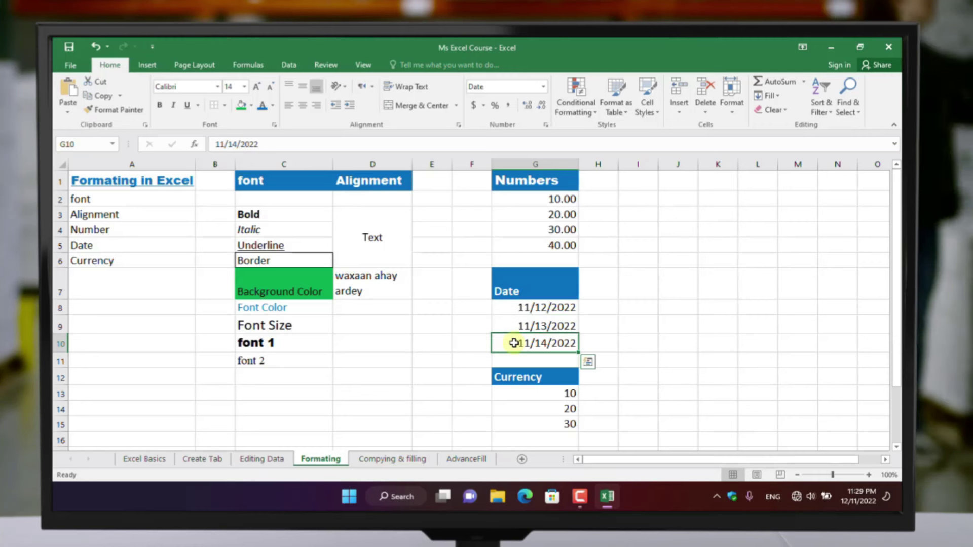
key(BackSpace)
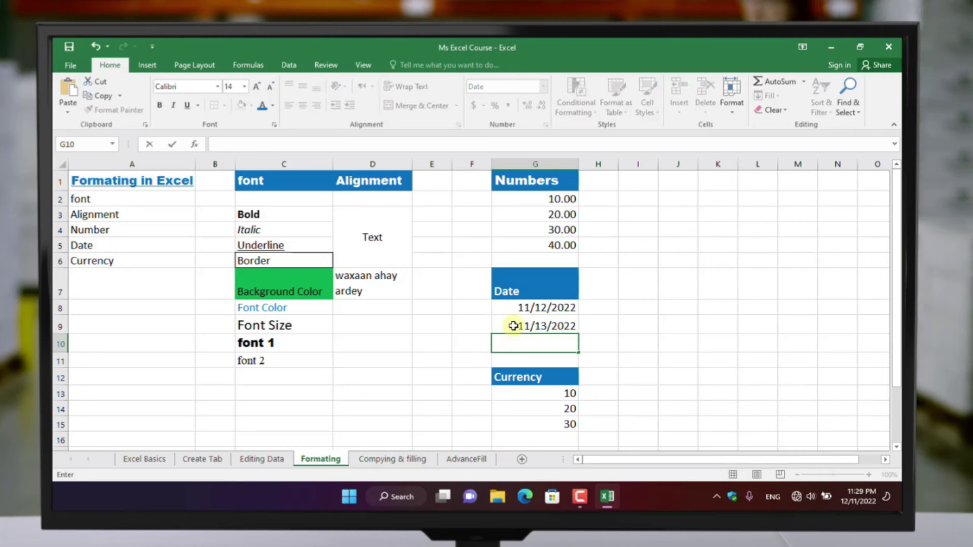
click(513, 323)
key(Delete)
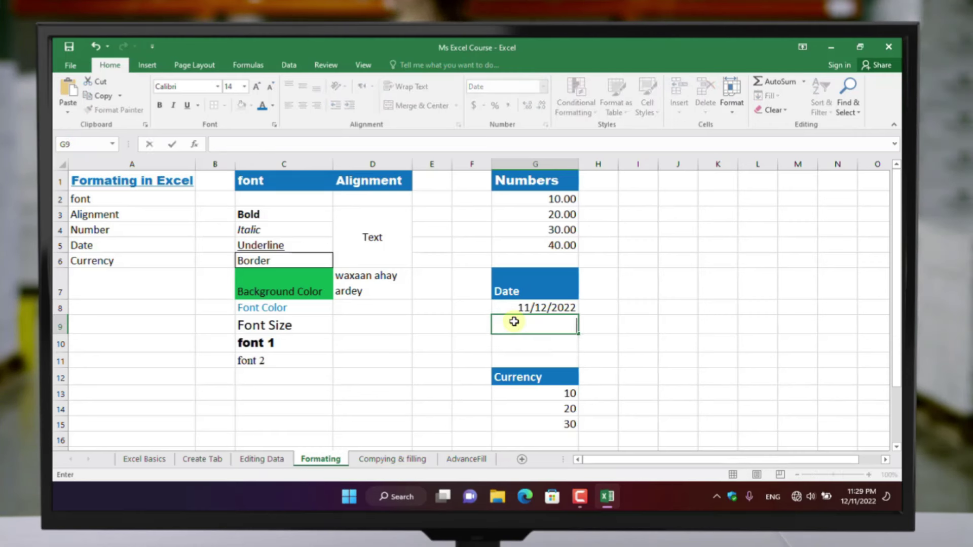
click(514, 311)
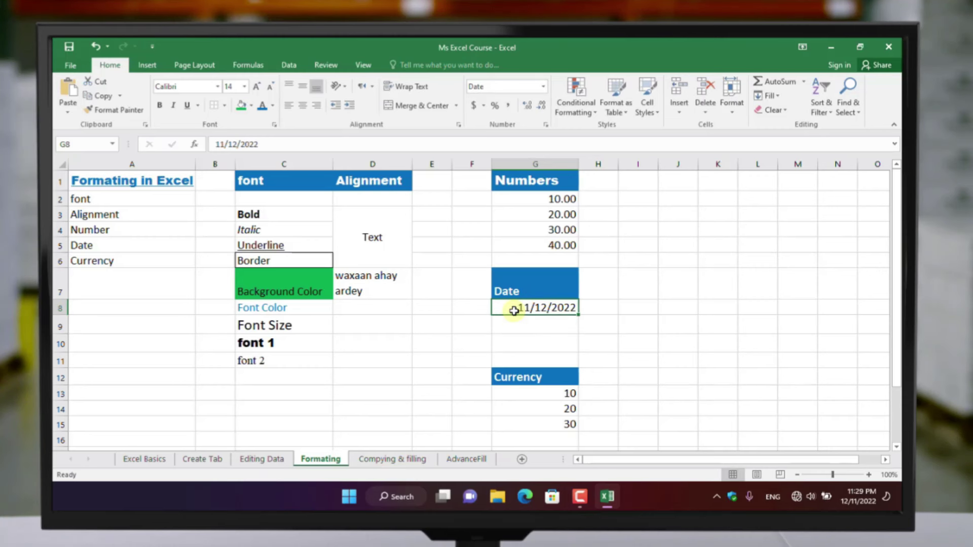
Format G8 with the 14-Mar-2012 date type so it reads 12-Nov-2022
right_click(515, 312)
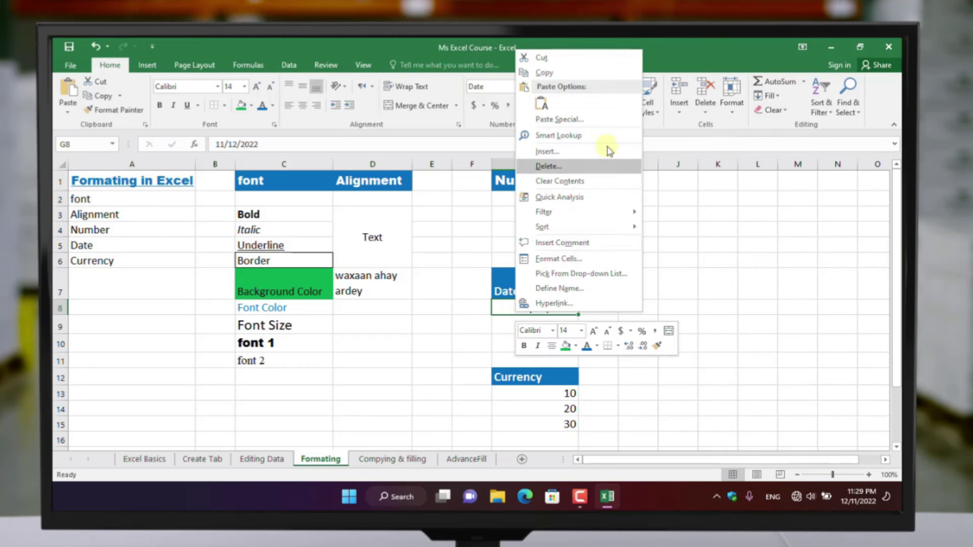
click(559, 259)
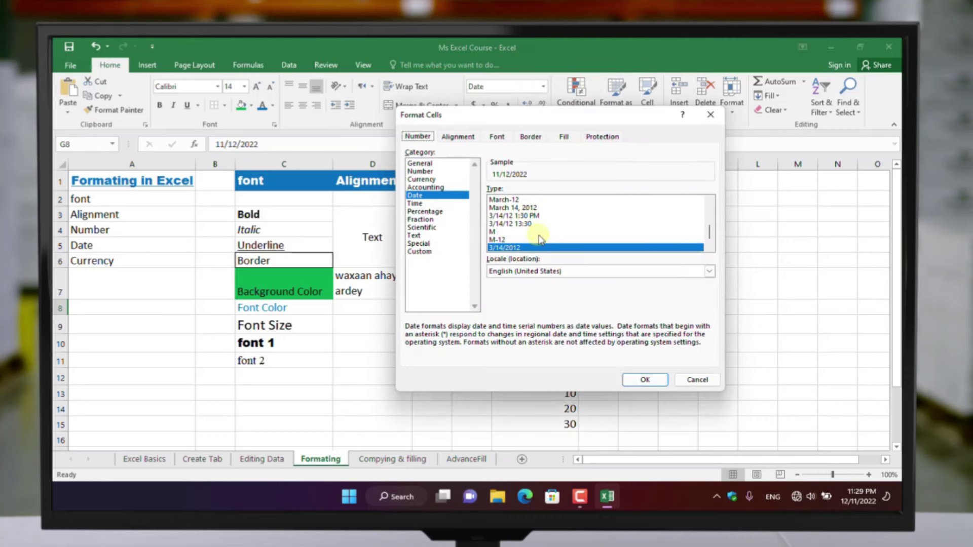
scroll(546, 234, down, 1)
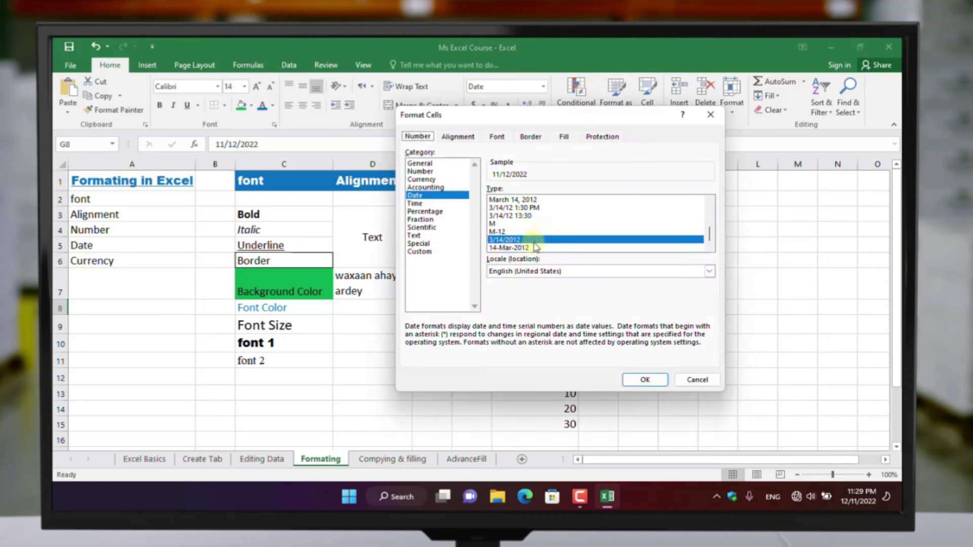
click(533, 249)
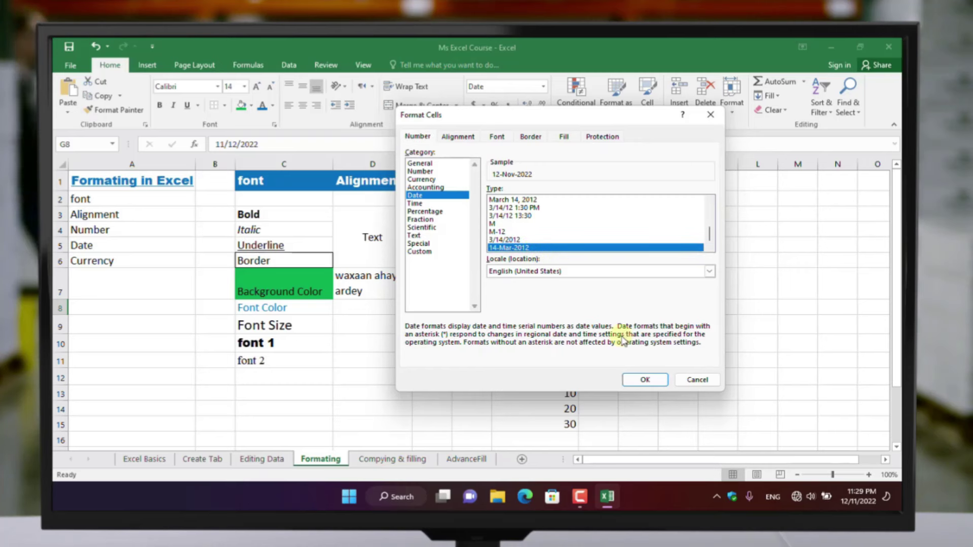
click(641, 381)
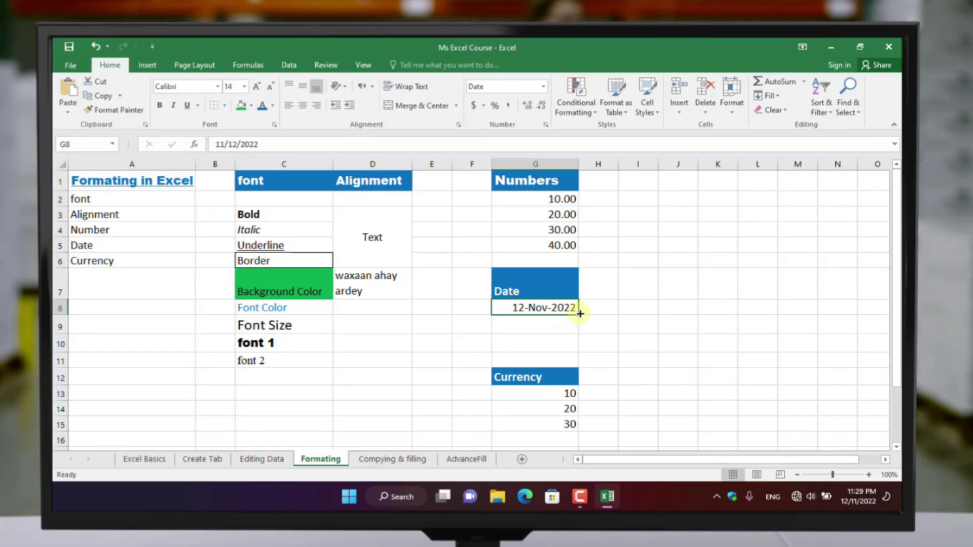
Fill G8 down to G10, adding 13-Nov-2022 and 14-Nov-2022
drag(578, 314, 570, 347)
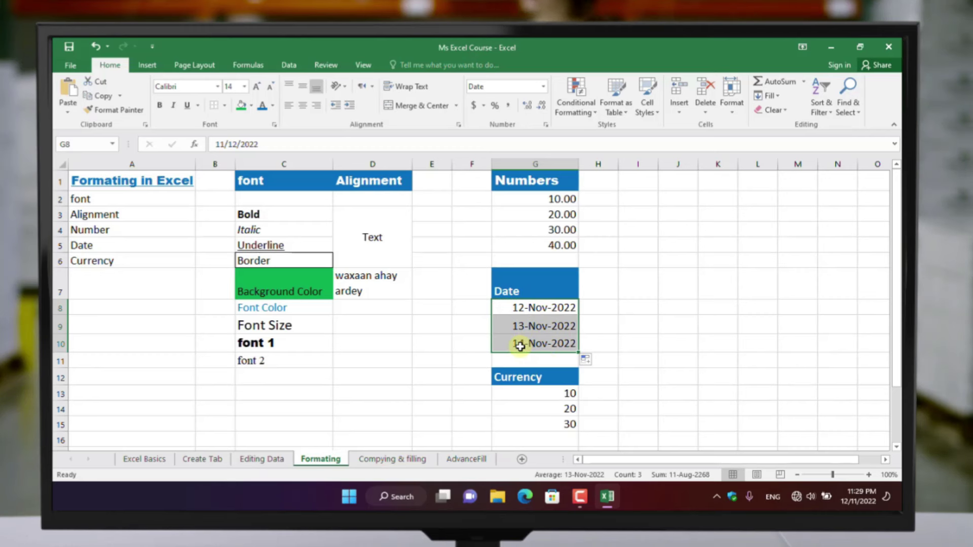
scroll(527, 359, down, 3)
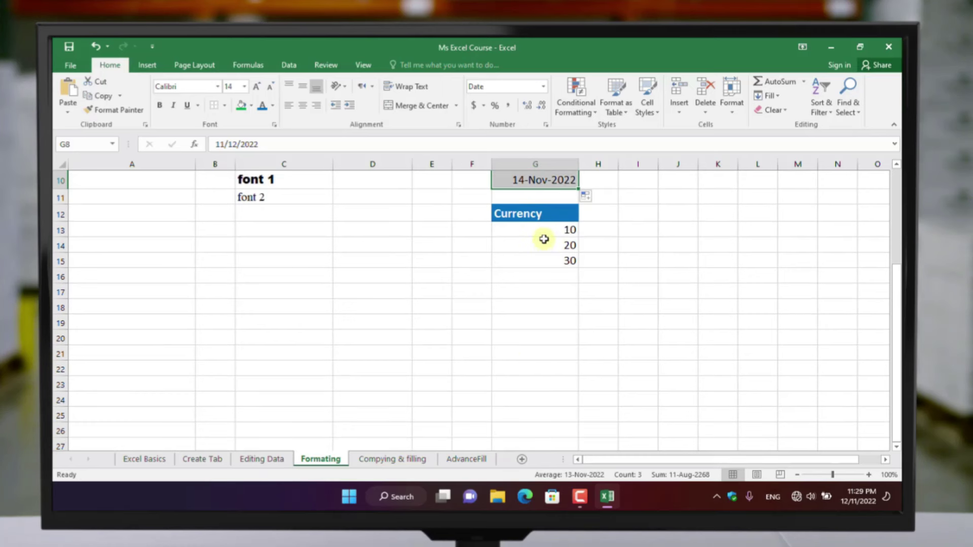
Format G13:G15 as Currency with the $ symbol and 0 decimals, giving $10, $20, $30
click(541, 267)
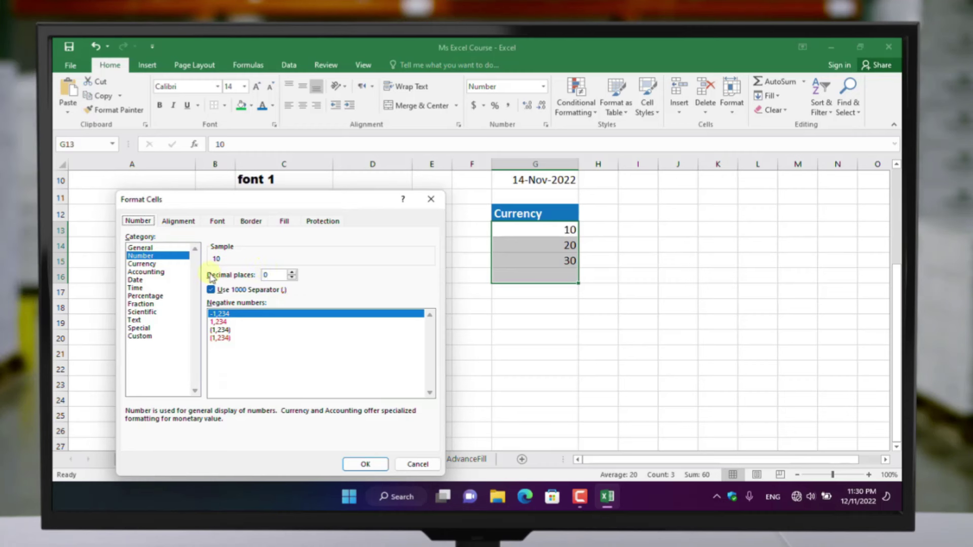
click(142, 264)
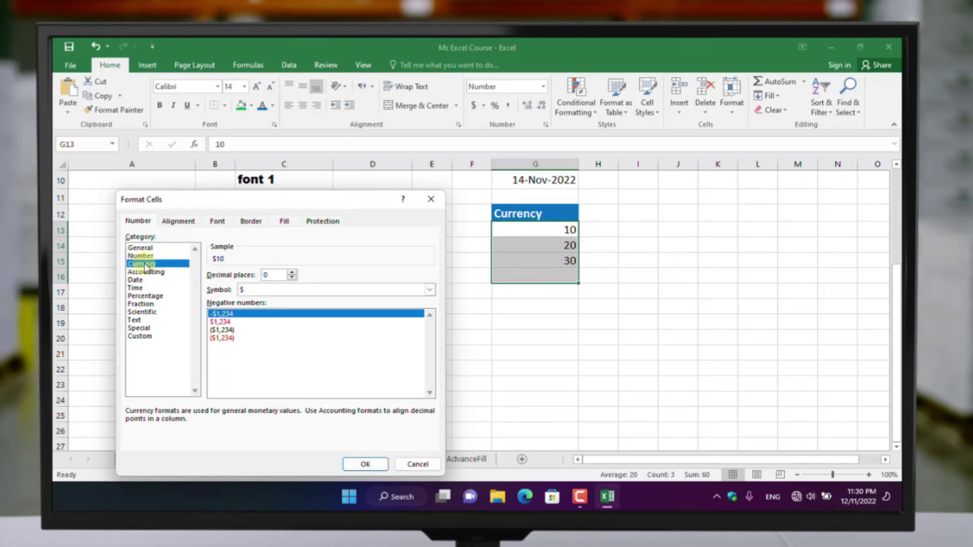
click(430, 291)
scroll(373, 319, down, 2)
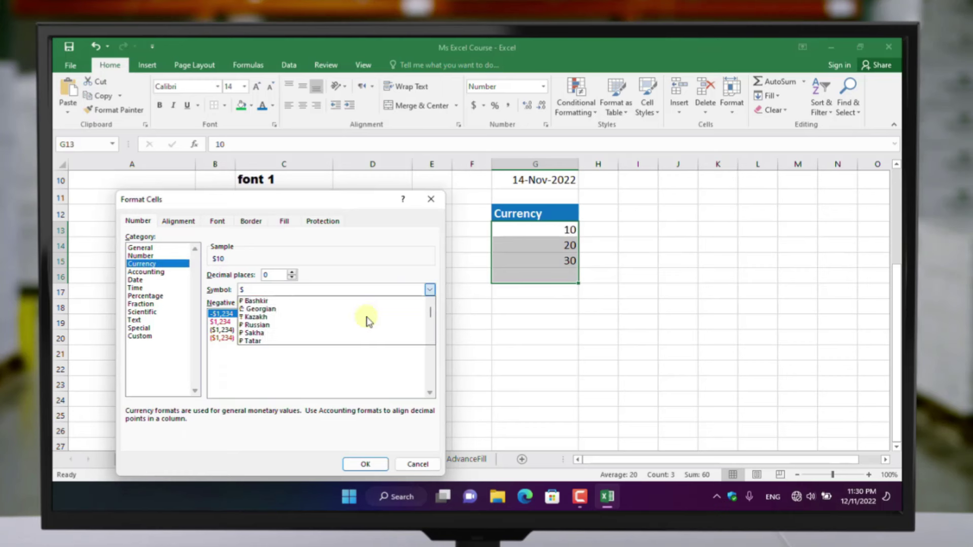
scroll(367, 319, up, 2)
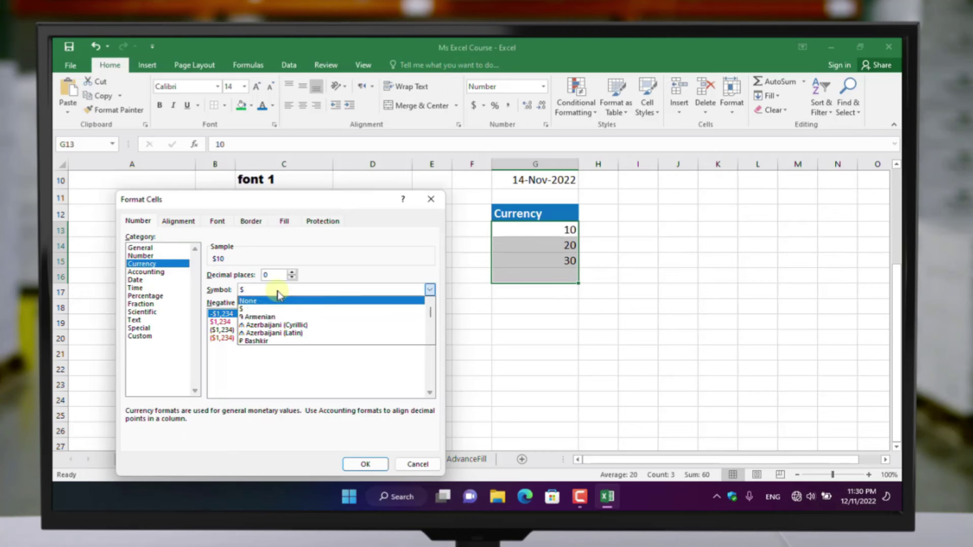
click(269, 310)
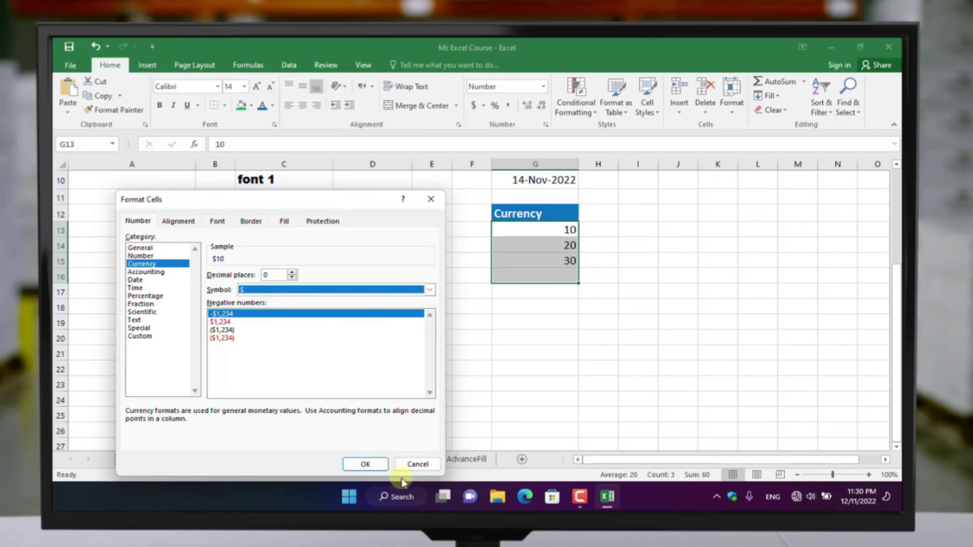
click(374, 464)
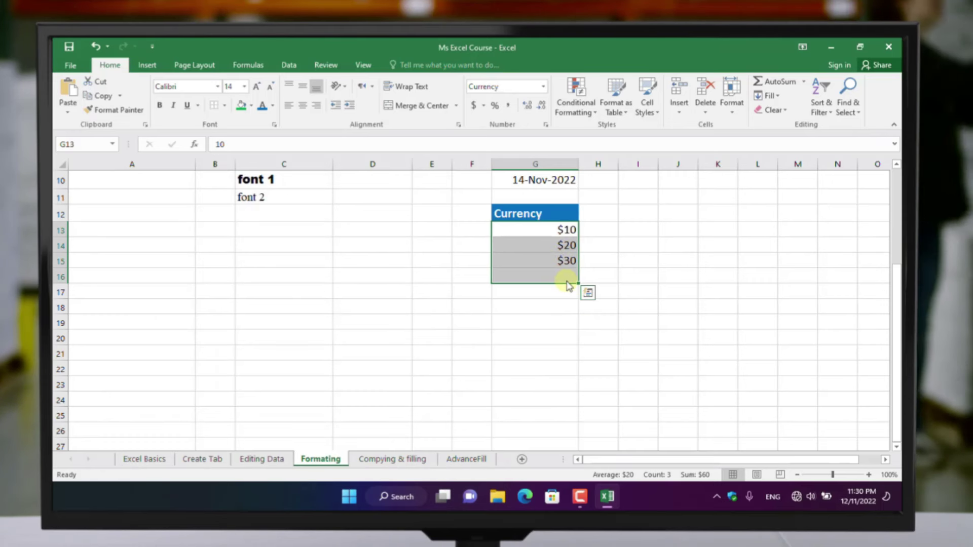
Change the Currency format to 2 decimal places, showing $10.00, $20.00 and $30.00
right_click(549, 264)
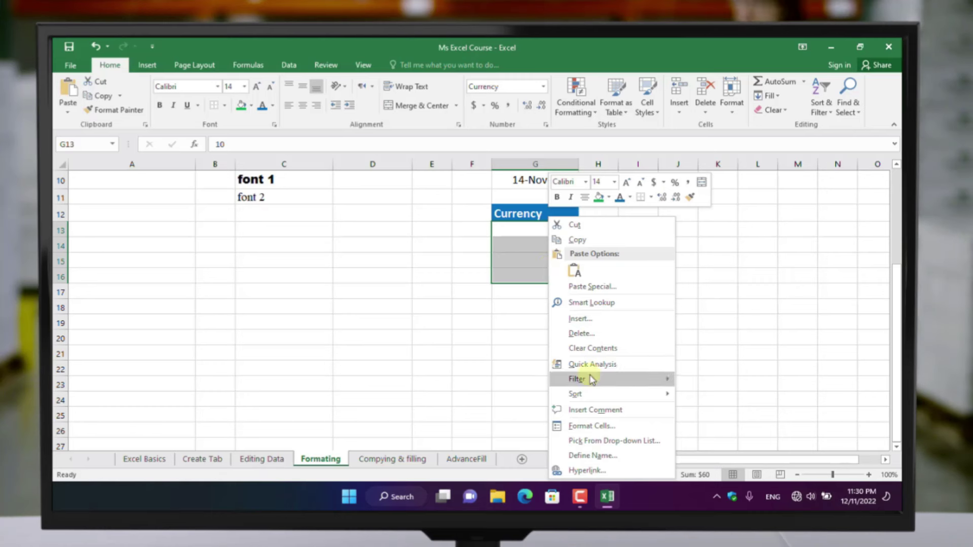
click(591, 426)
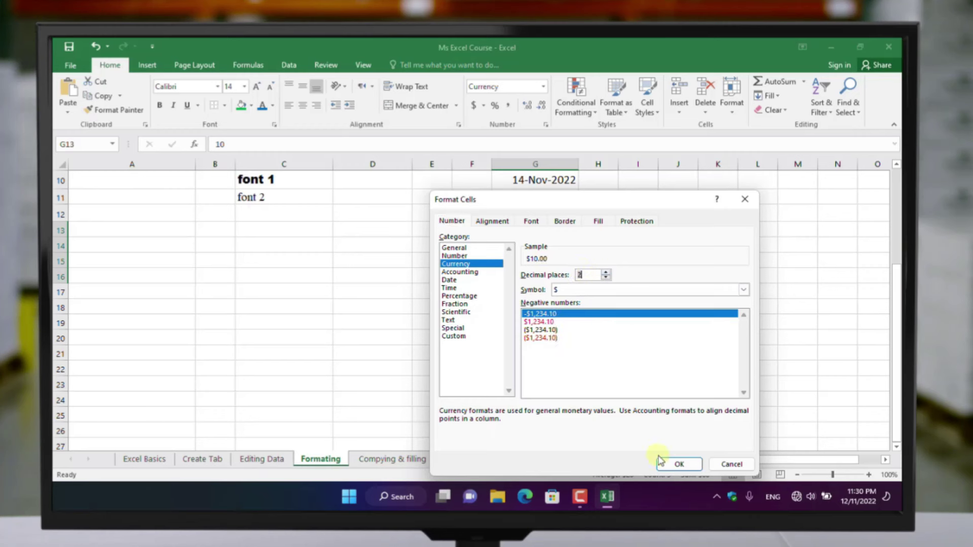
click(679, 465)
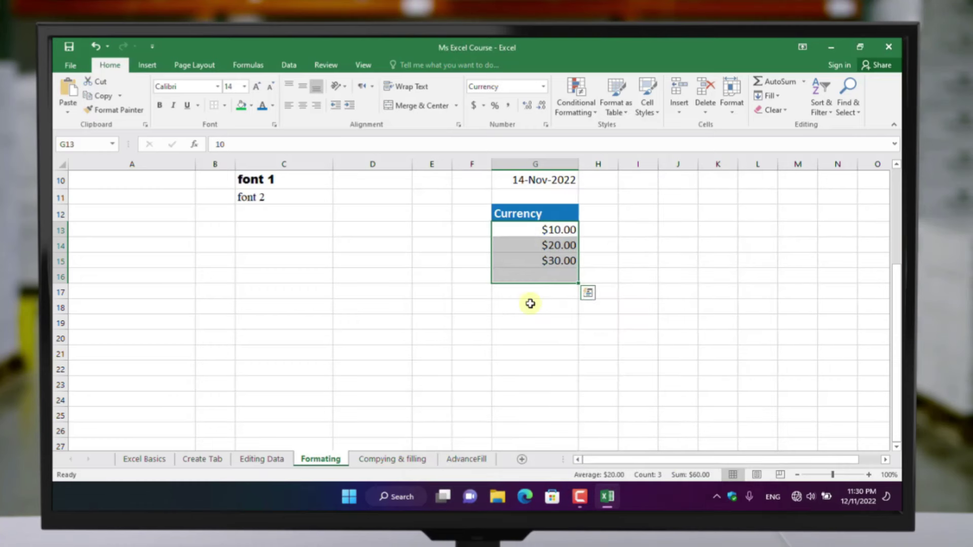
Scroll back up the Formatting sheet to the formatted Date and Currency columns
scroll(511, 361, up, 1)
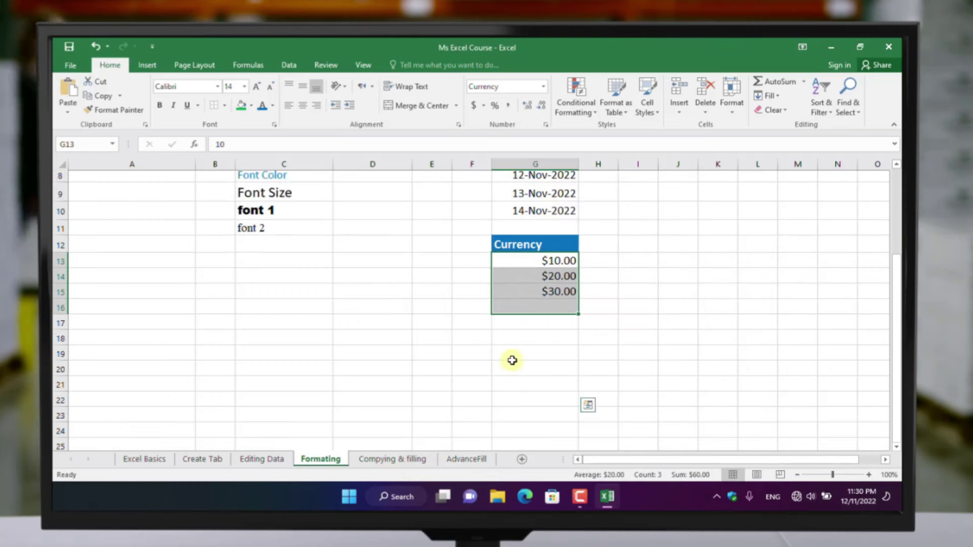
scroll(514, 357, up, 2)
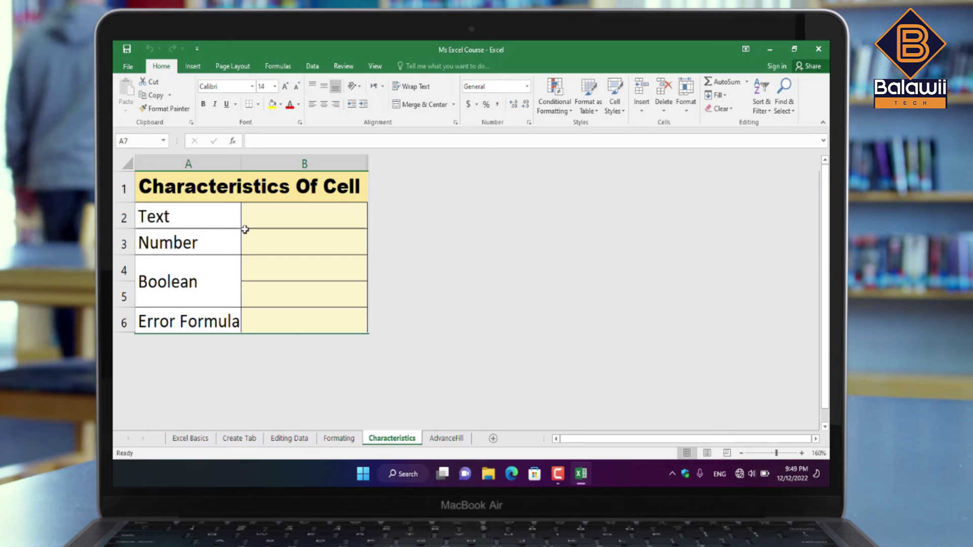
Enter cali, 46, true, false and =15/0 down B2:B6 of the Characteristics table
click(293, 218)
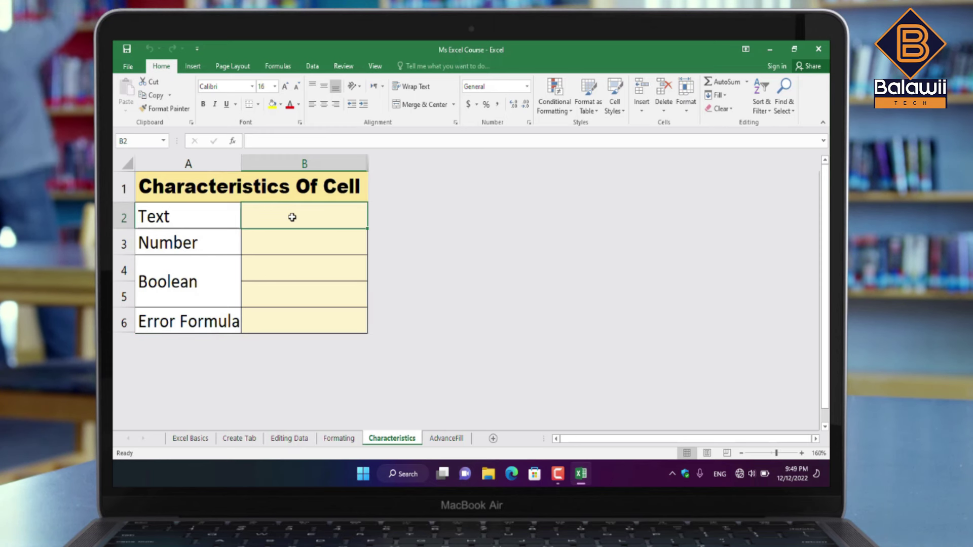
text(c)
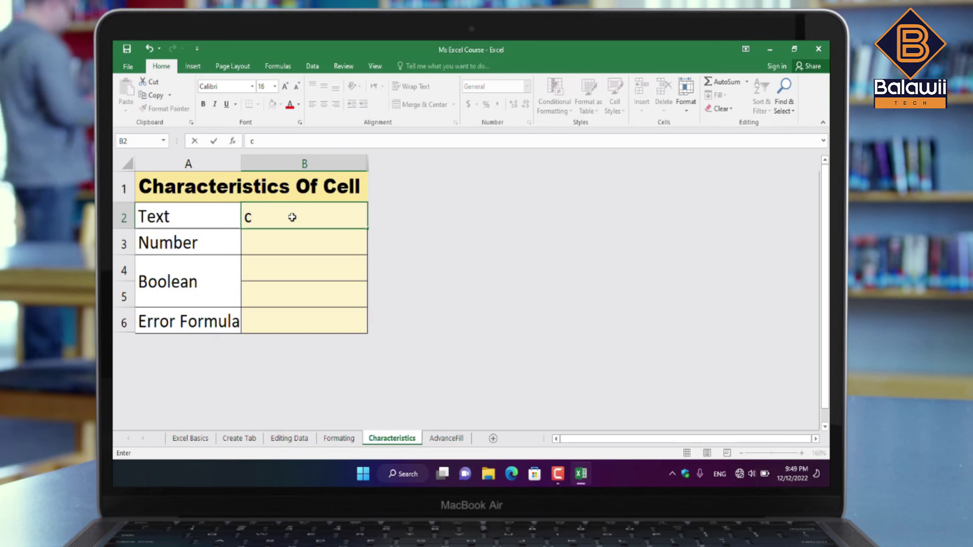
text(ali)
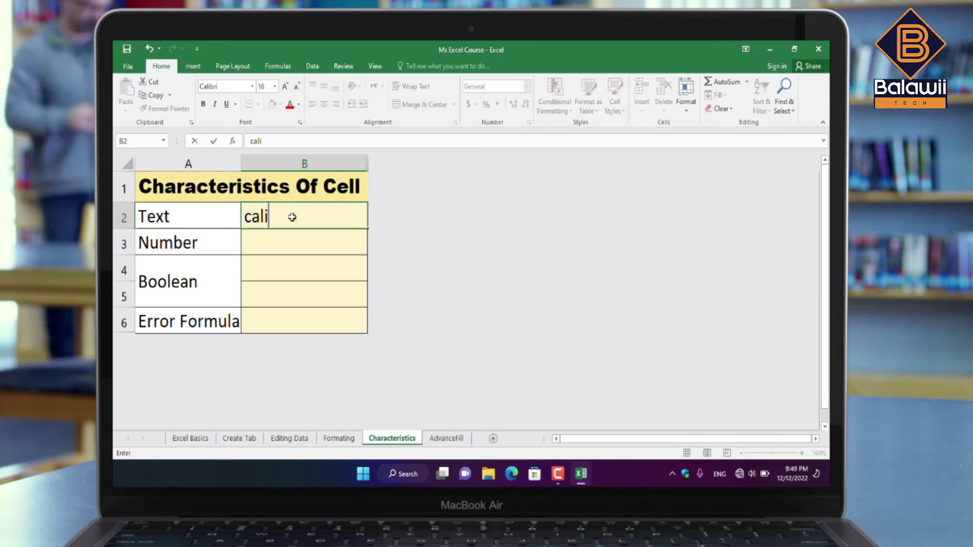
key(Return)
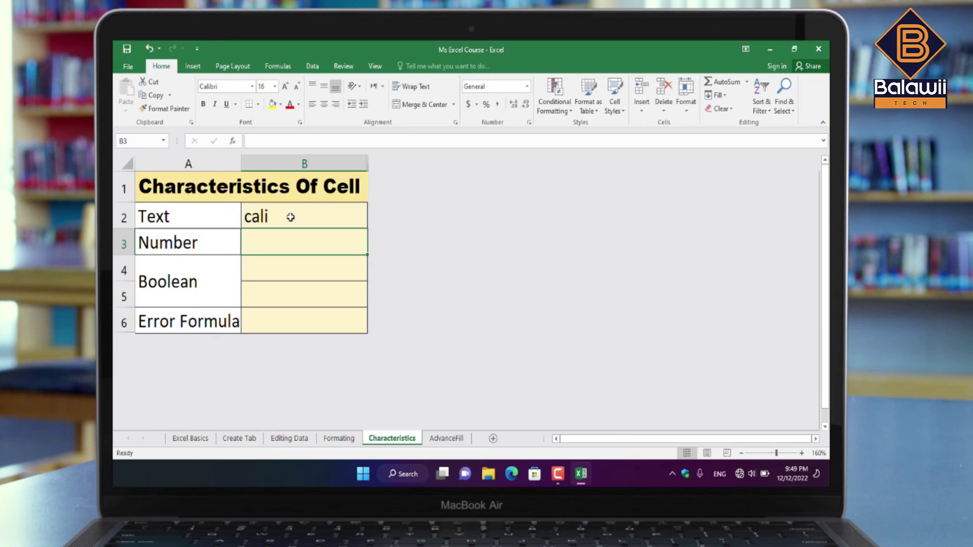
text(46)
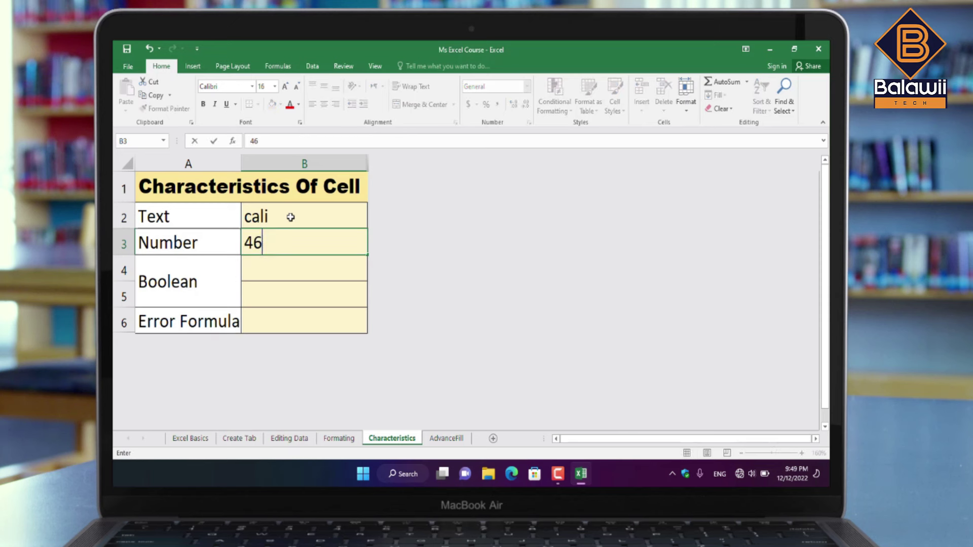
key(Return)
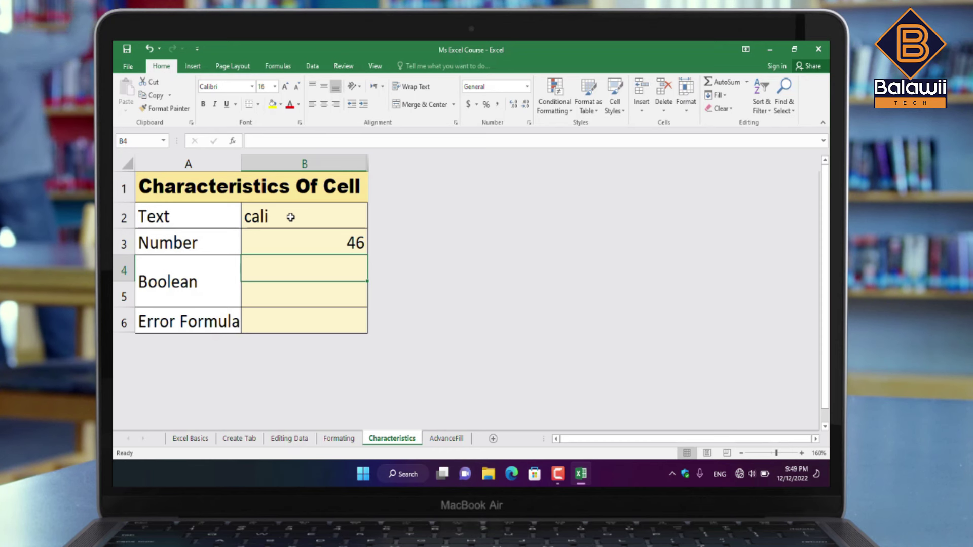
text(true)
key(Return)
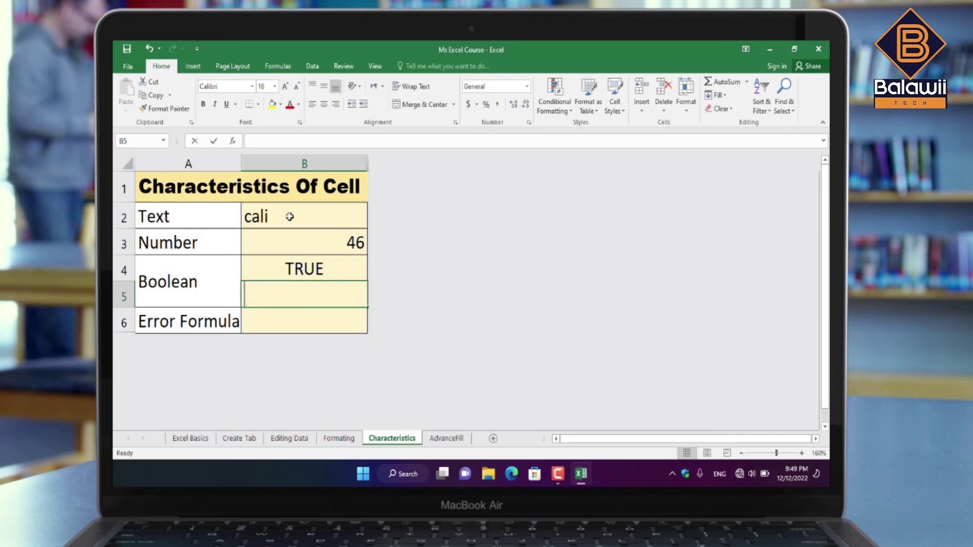
text(false)
key(Return)
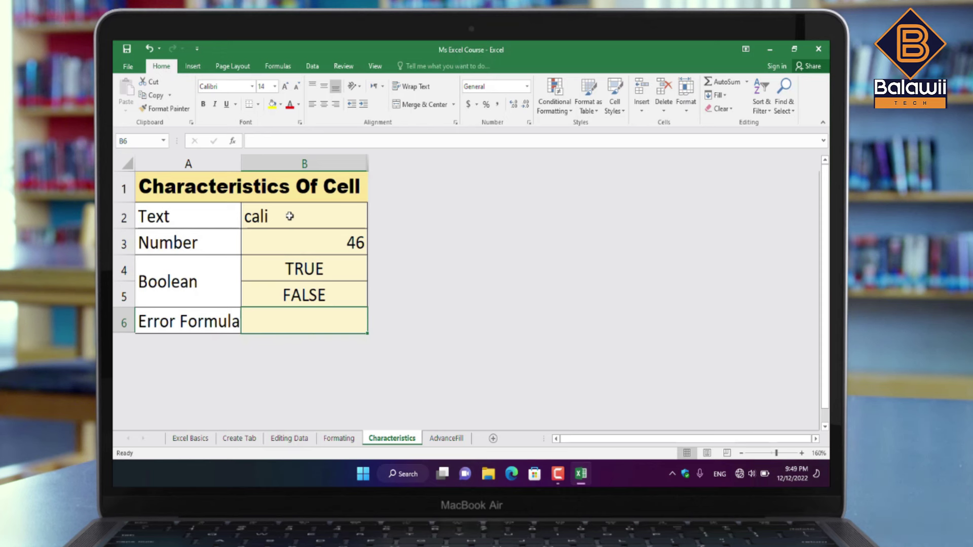
text(=)
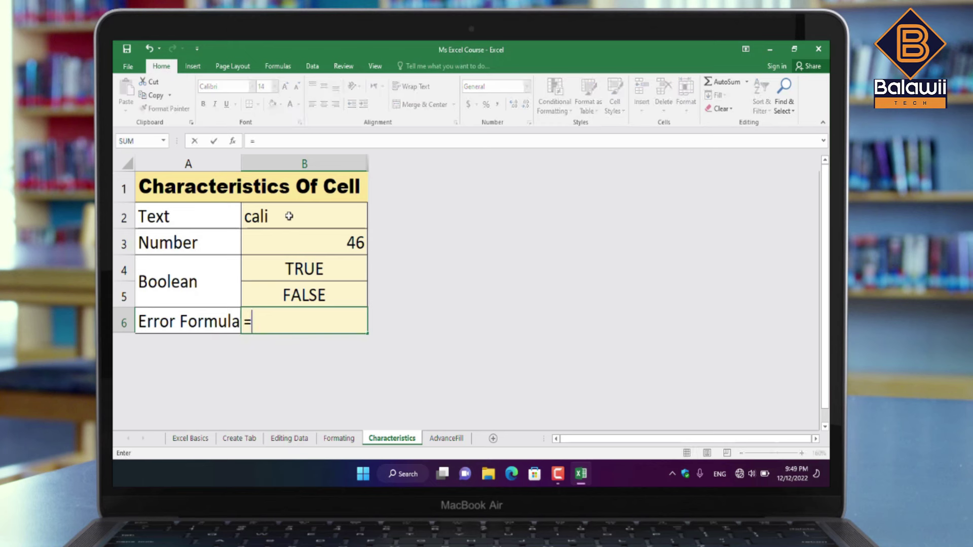
text(15)
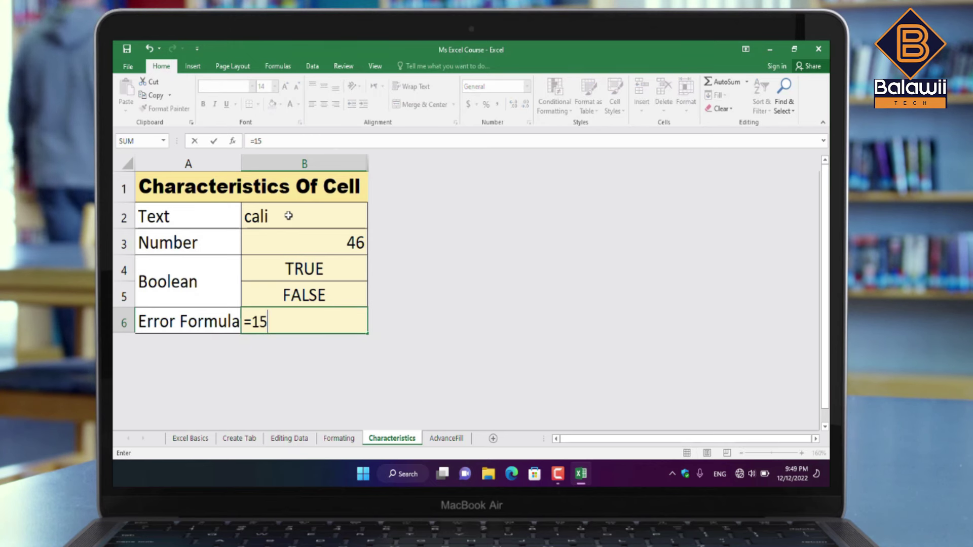
text(/0)
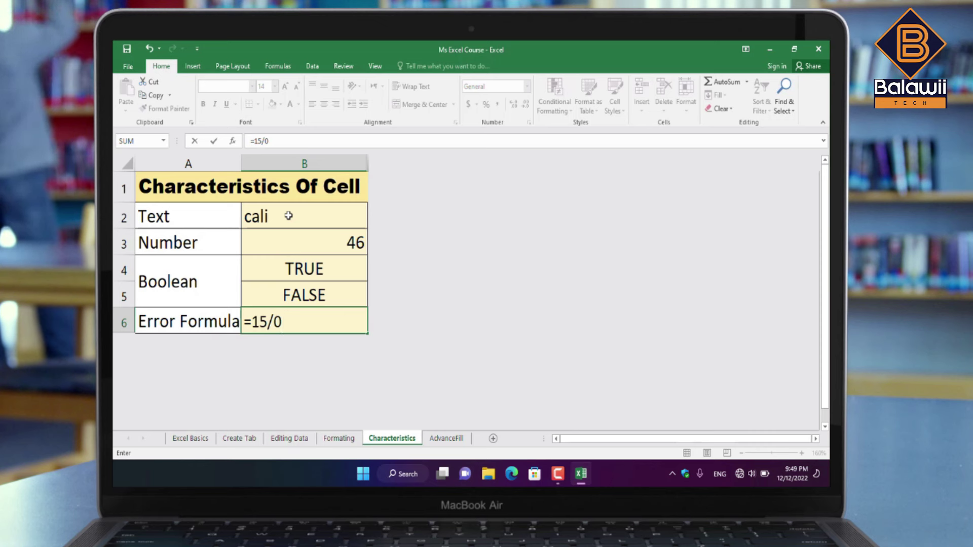
key(ctrl+Return)
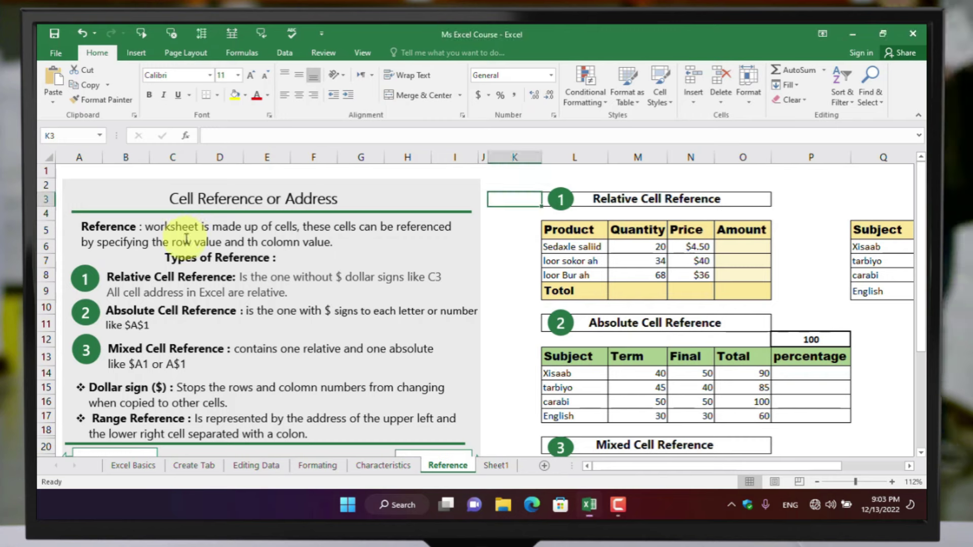
triple_click(190, 260)
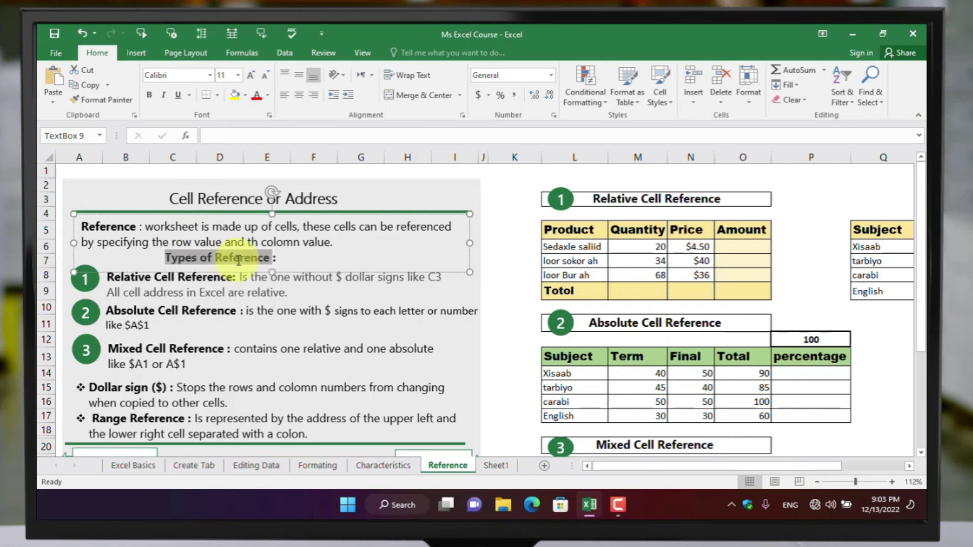
click(170, 279)
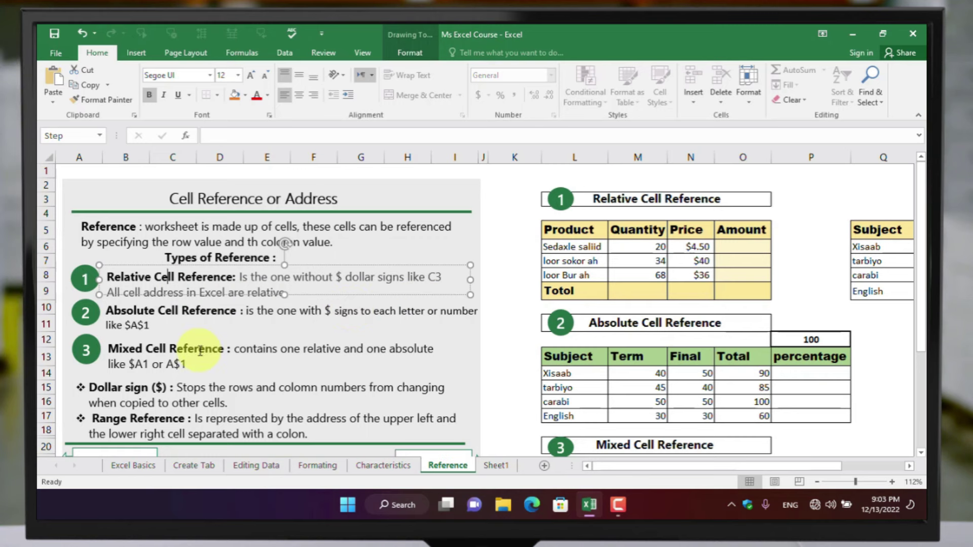
scroll(201, 351, down, 2)
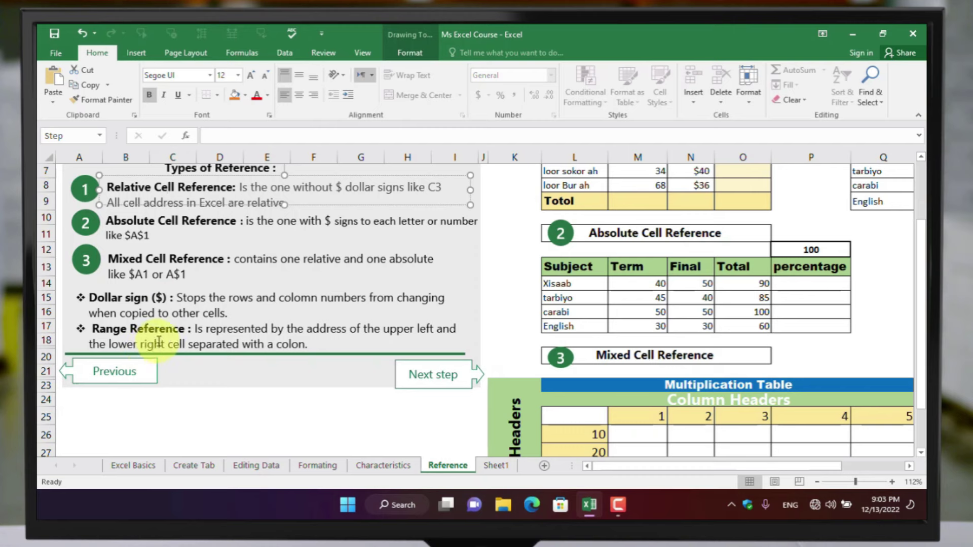
scroll(304, 324, up, 2)
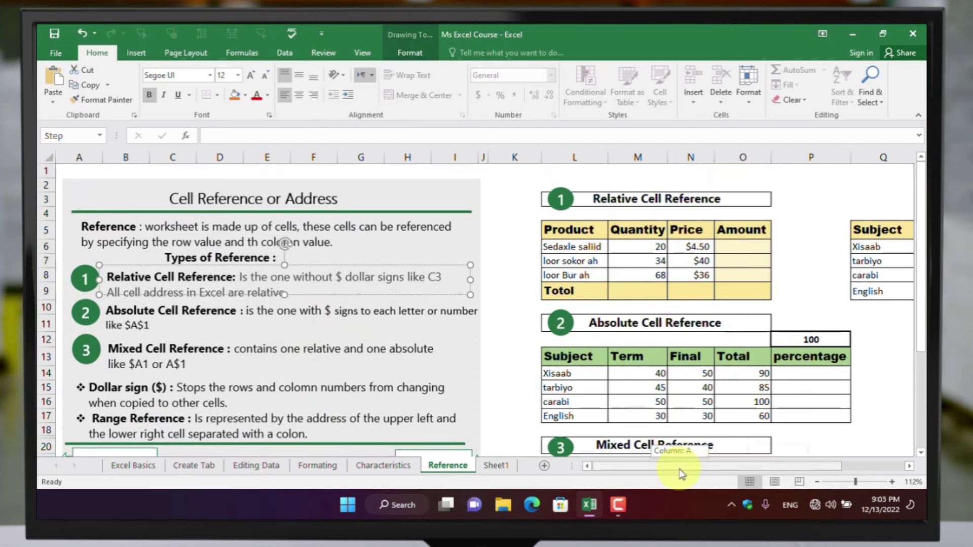
drag(681, 474, 738, 476)
scroll(674, 326, down, 1)
scroll(674, 325, down, 2)
scroll(674, 325, up, 2)
scroll(674, 325, up, 1)
scroll(674, 324, down, 2)
scroll(673, 327, down, 2)
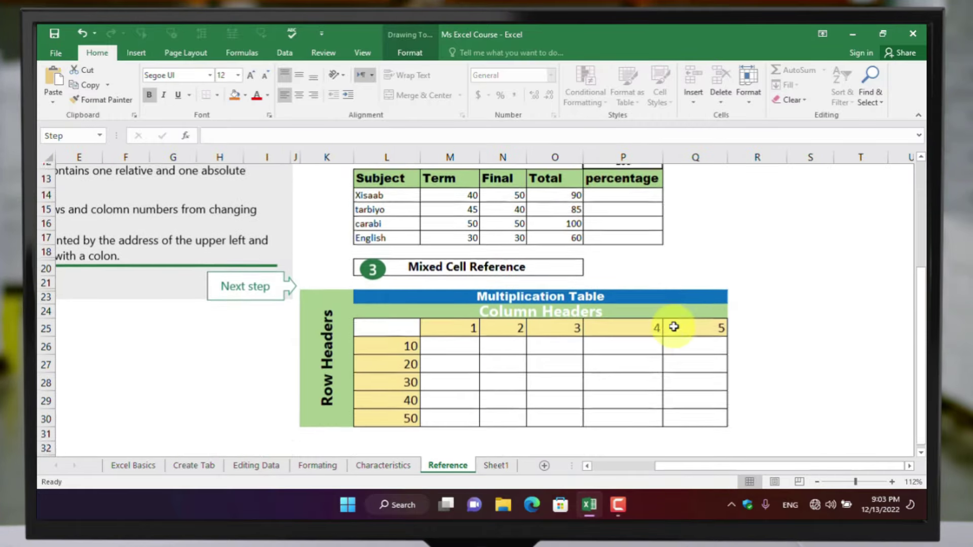
scroll(689, 385, up, 3)
drag(730, 468, 647, 473)
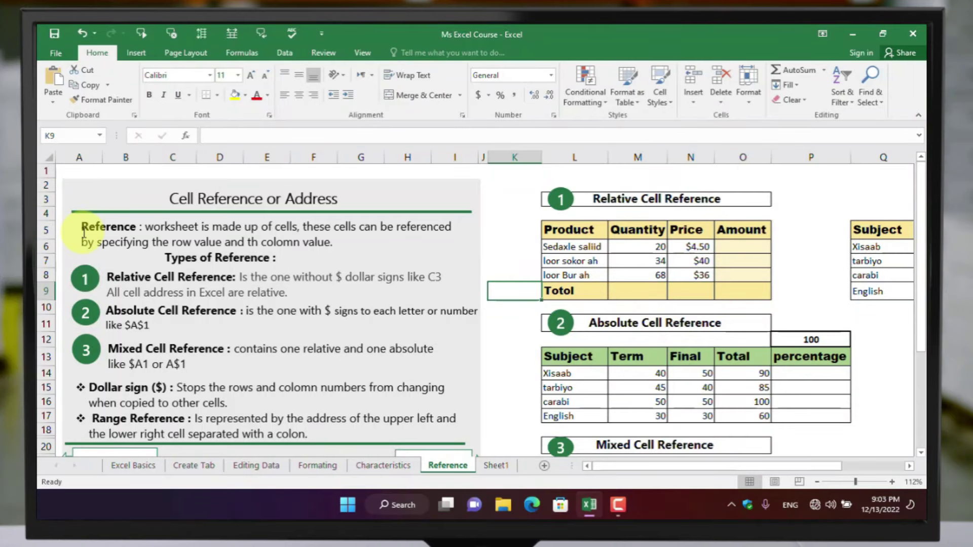
Zoom the Reference sheet to 180% and select cell K3
click(286, 274)
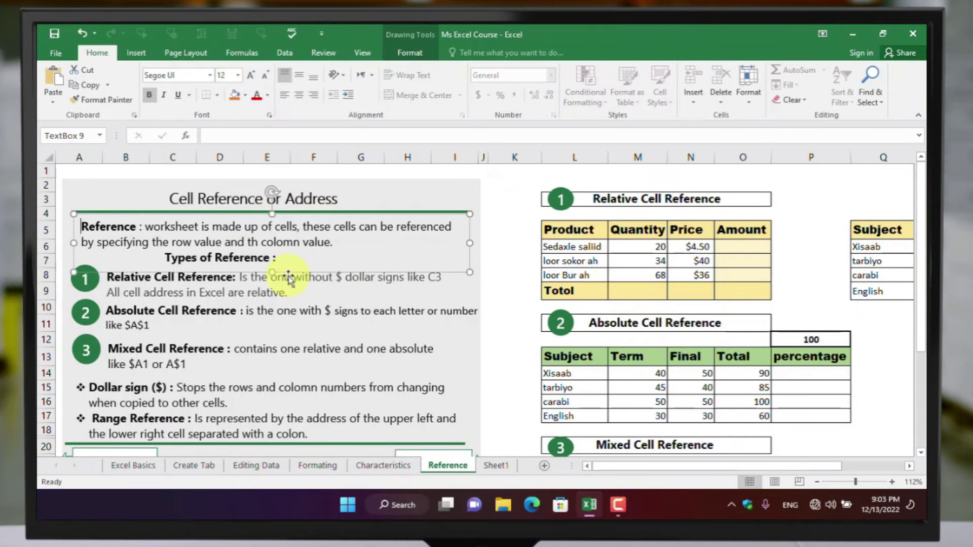
click(896, 480)
click(896, 481)
click(896, 481)
click(896, 481)
click(896, 481)
click(896, 480)
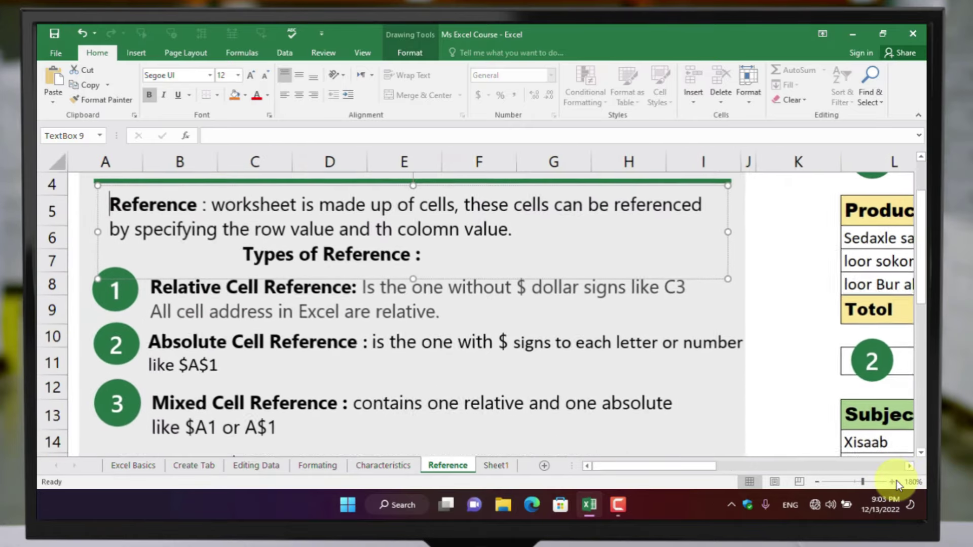
scroll(759, 341, up, 1)
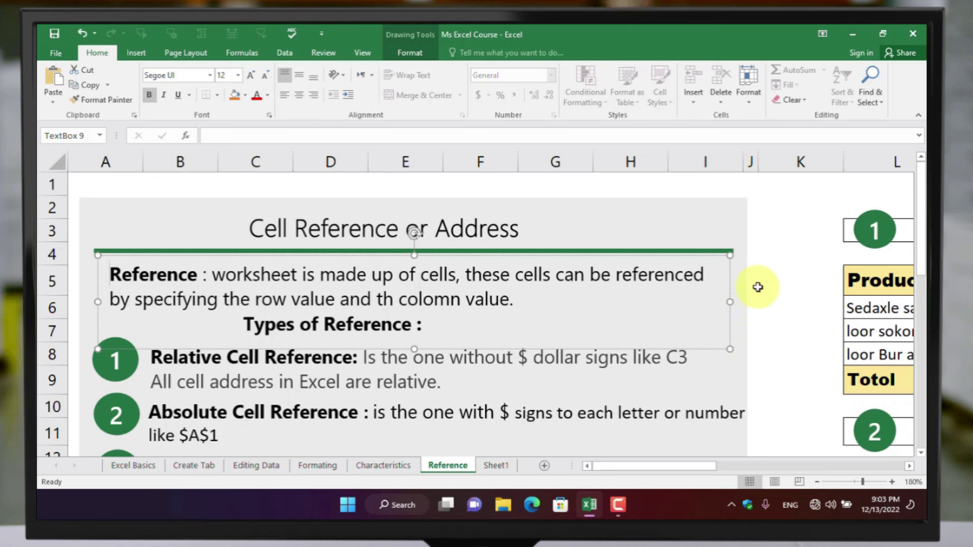
click(779, 224)
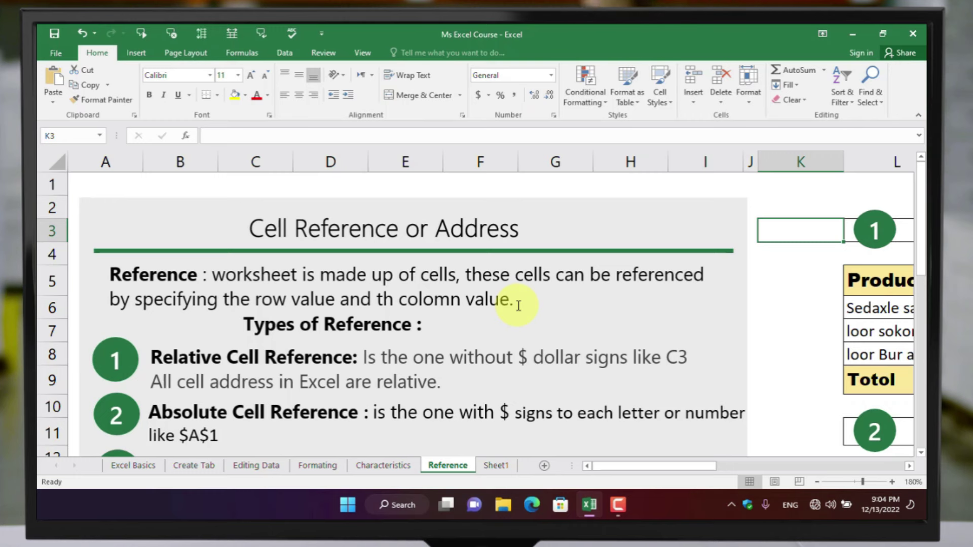
scroll(518, 306, down, 1)
scroll(519, 305, up, 1)
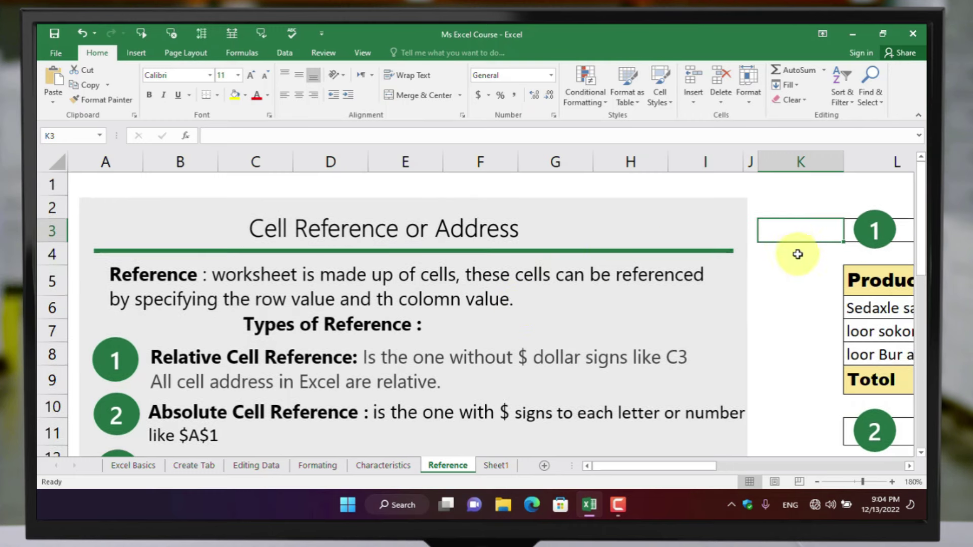
click(798, 254)
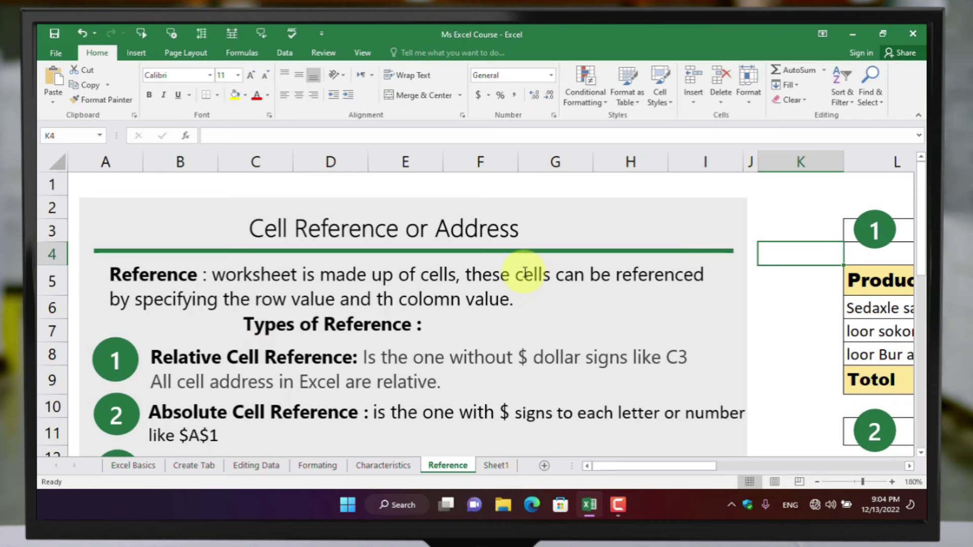
scroll(522, 270, down, 1)
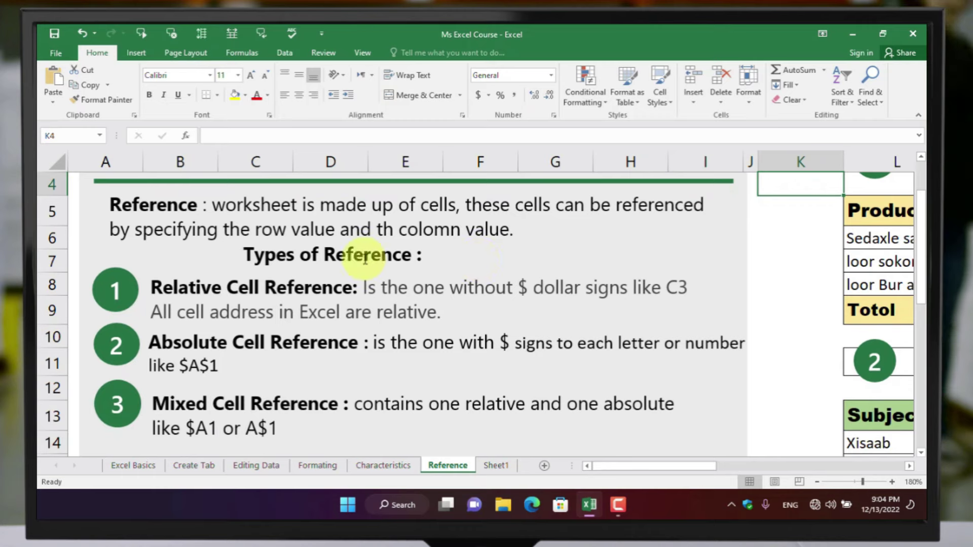
scroll(289, 249, down, 1)
scroll(289, 243, up, 1)
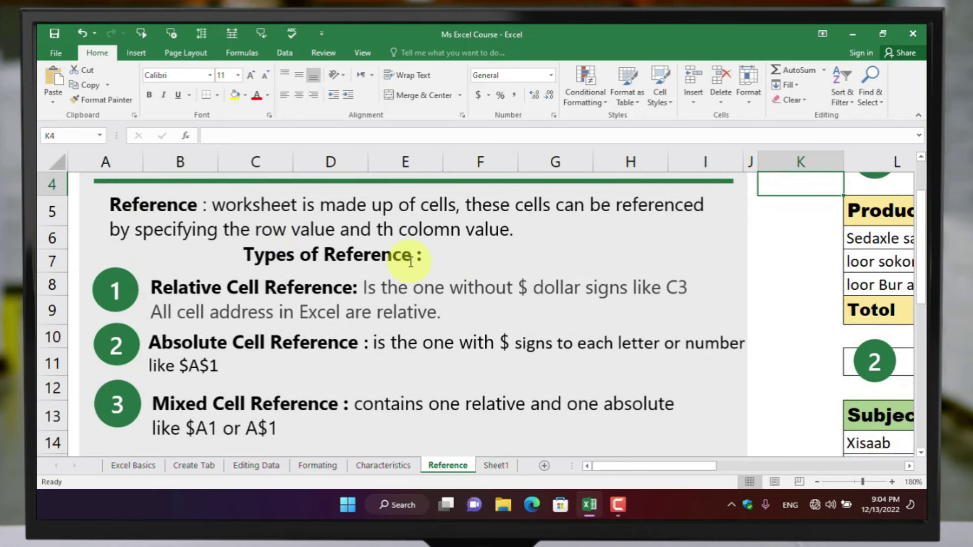
scroll(409, 259, down, 1)
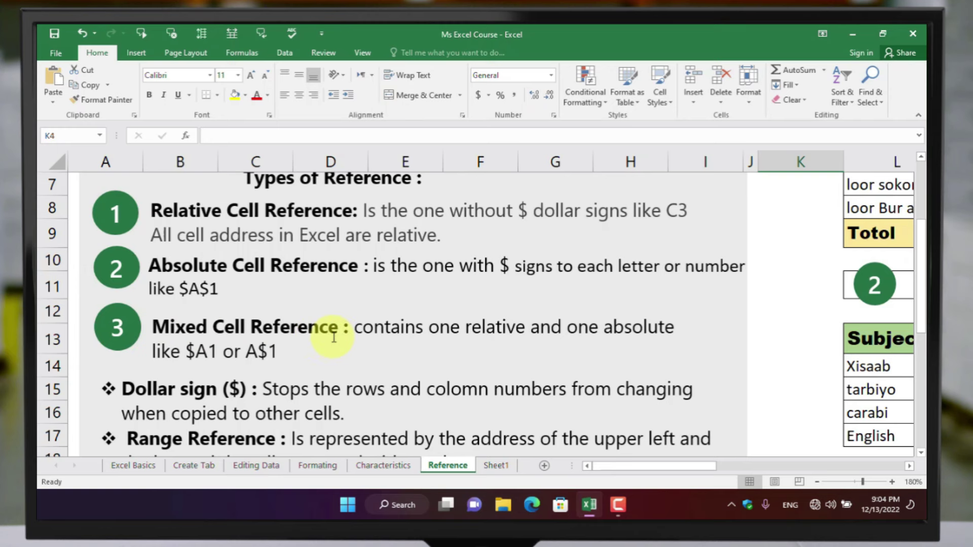
scroll(334, 337, up, 1)
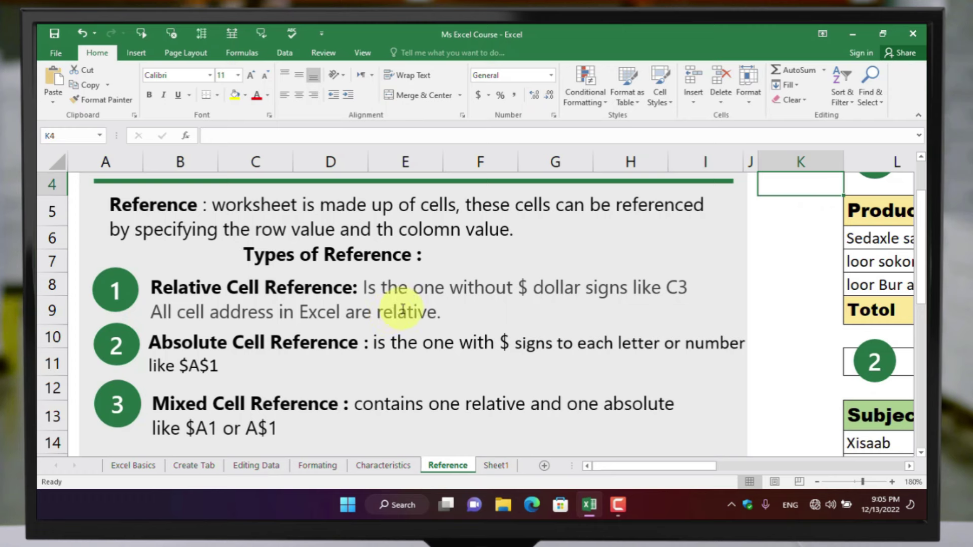
scroll(375, 306, down, 1)
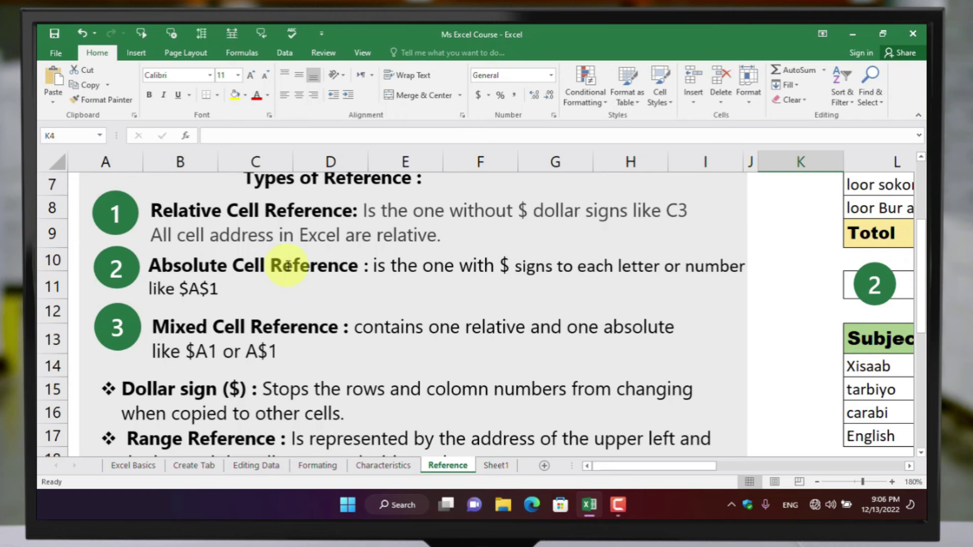
scroll(286, 267, down, 1)
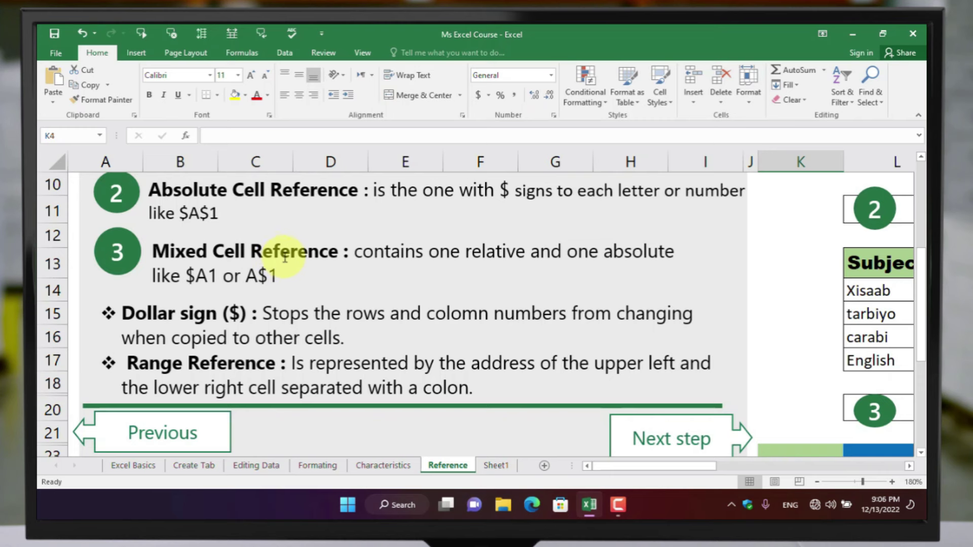
scroll(397, 256, up, 1)
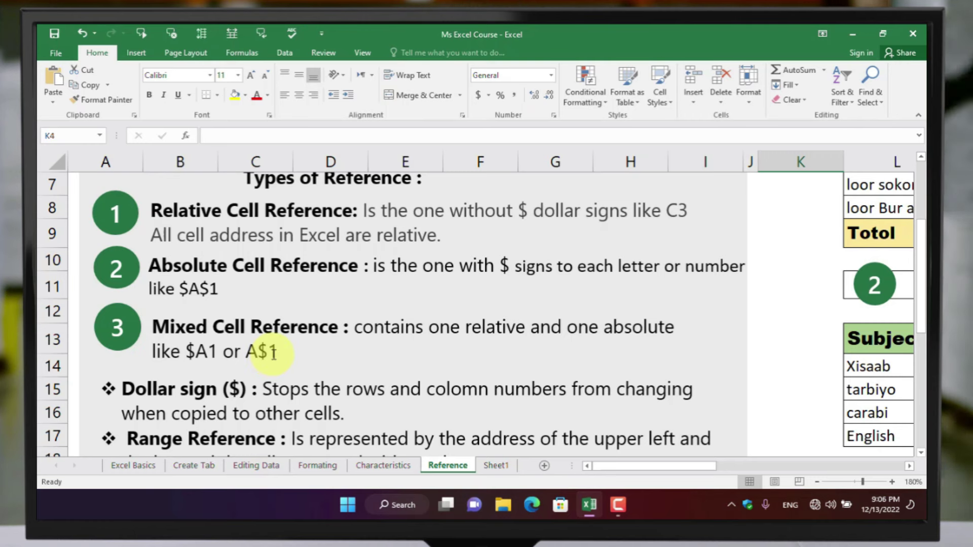
scroll(272, 350, down, 1)
scroll(266, 342, down, 1)
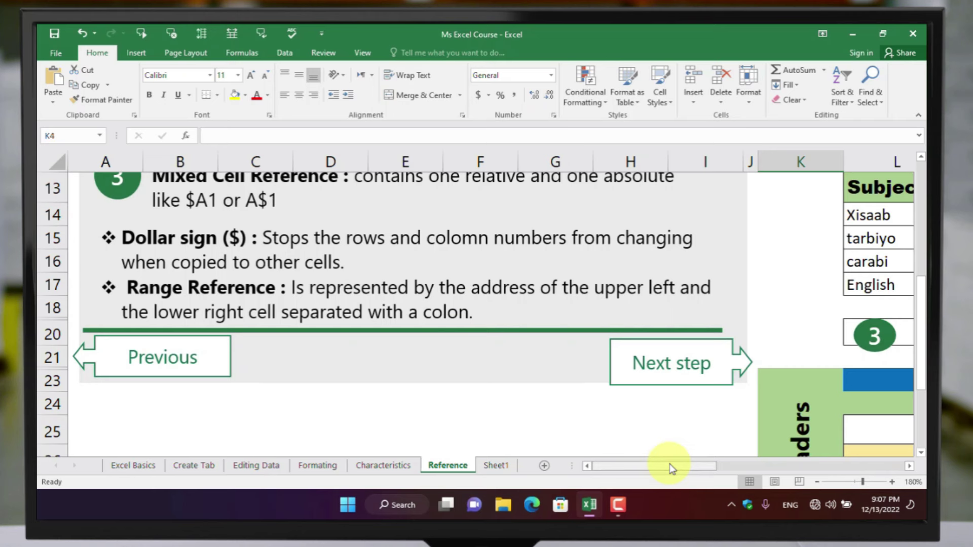
Scroll right and up to bring the Relative Cell Reference example table into view
drag(654, 472, 684, 471)
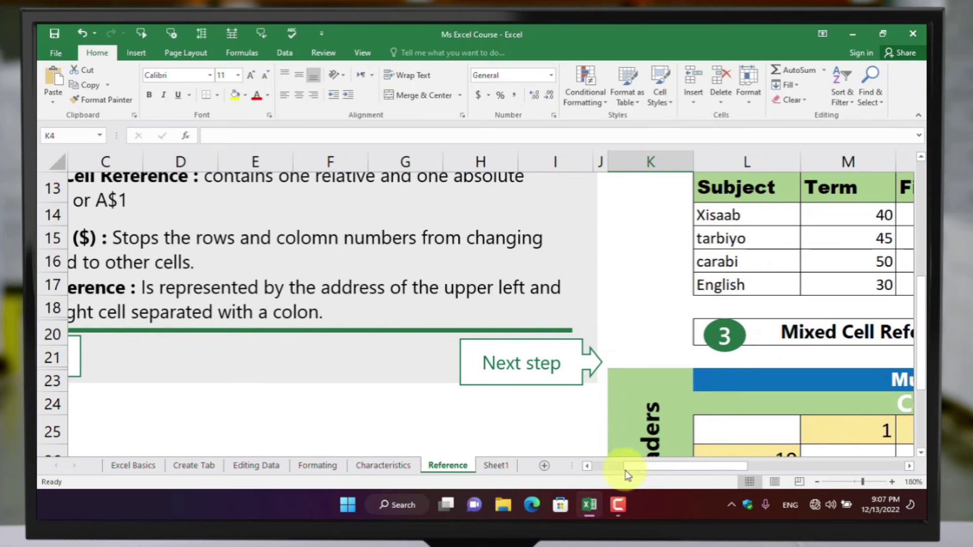
drag(654, 467, 739, 474)
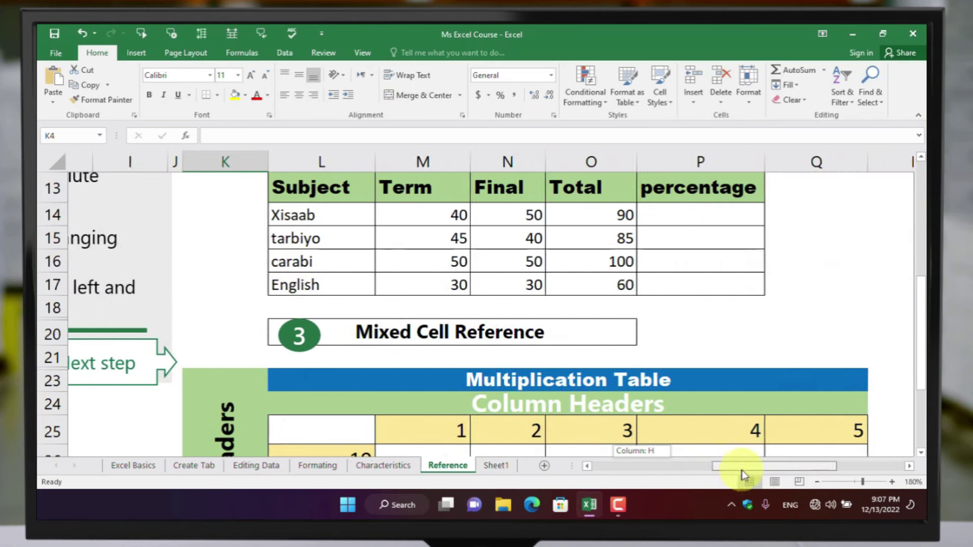
scroll(687, 252, up, 3)
scroll(683, 250, up, 1)
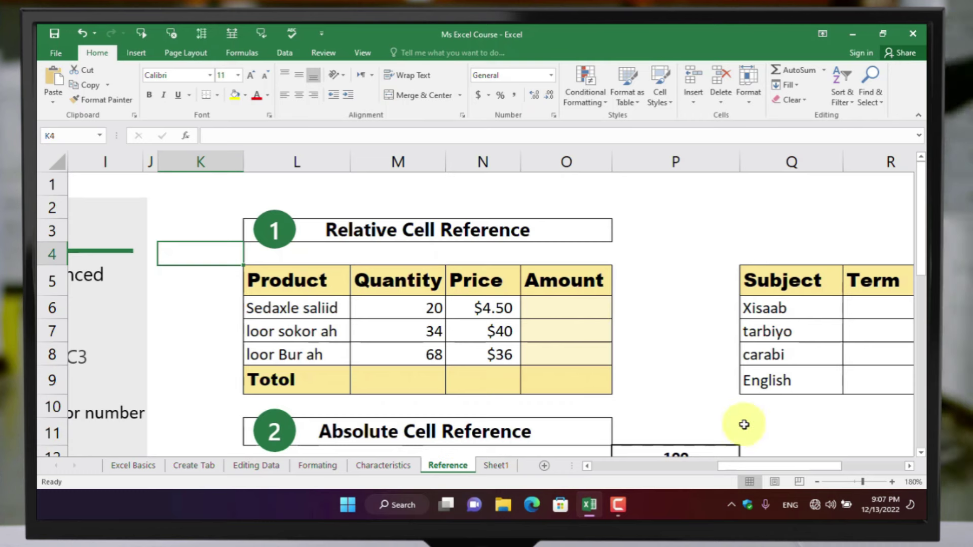
Zoom in to 210% and point out the Product and Quantity column headings
click(892, 482)
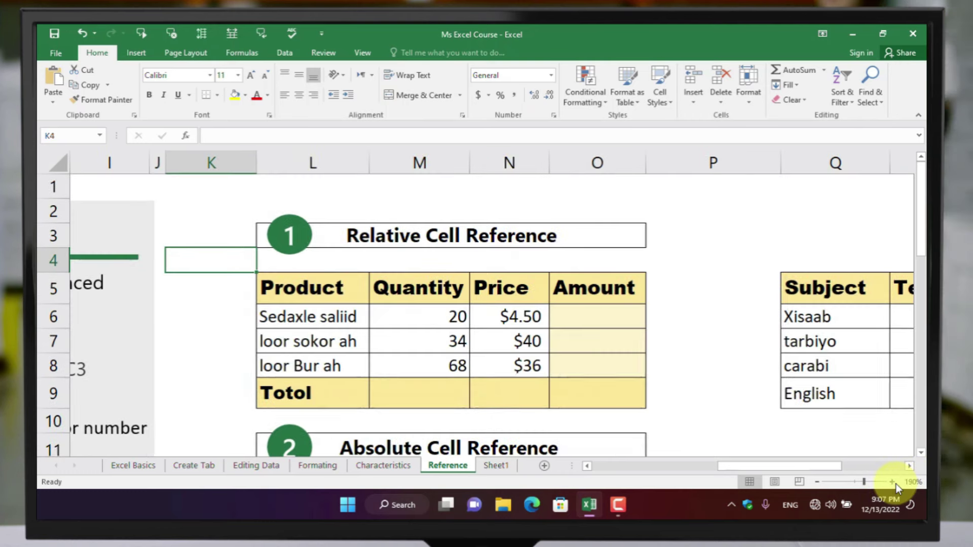
click(892, 482)
click(892, 482)
scroll(709, 289, down, 1)
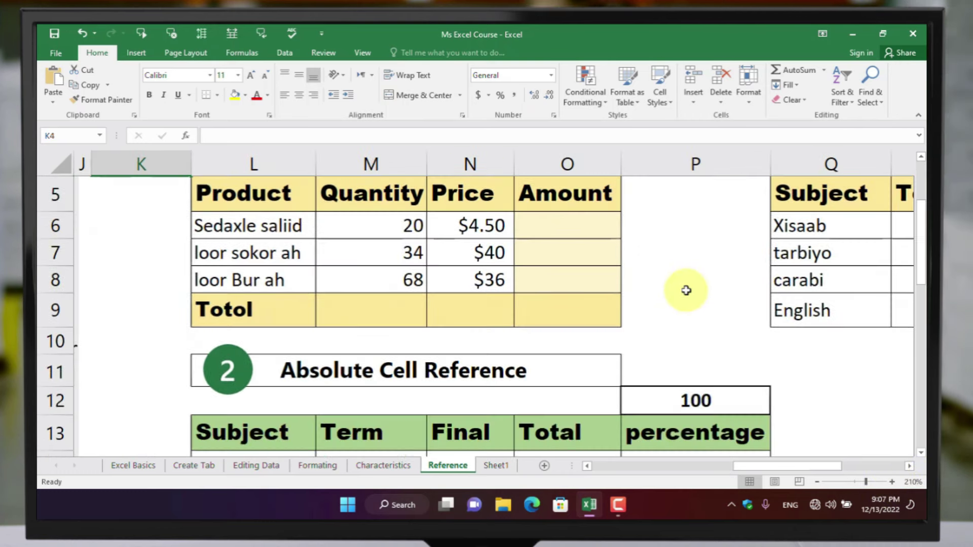
scroll(679, 288, up, 1)
click(244, 289)
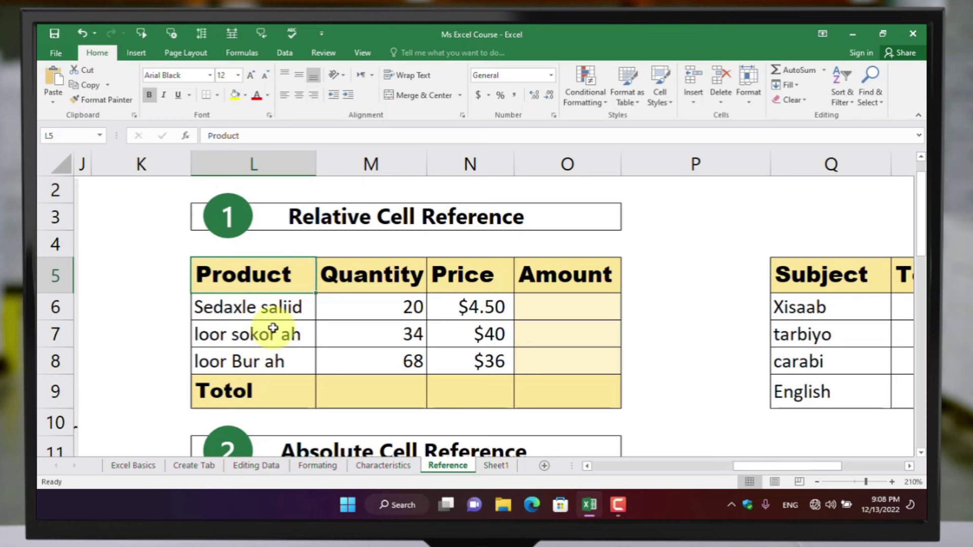
click(348, 275)
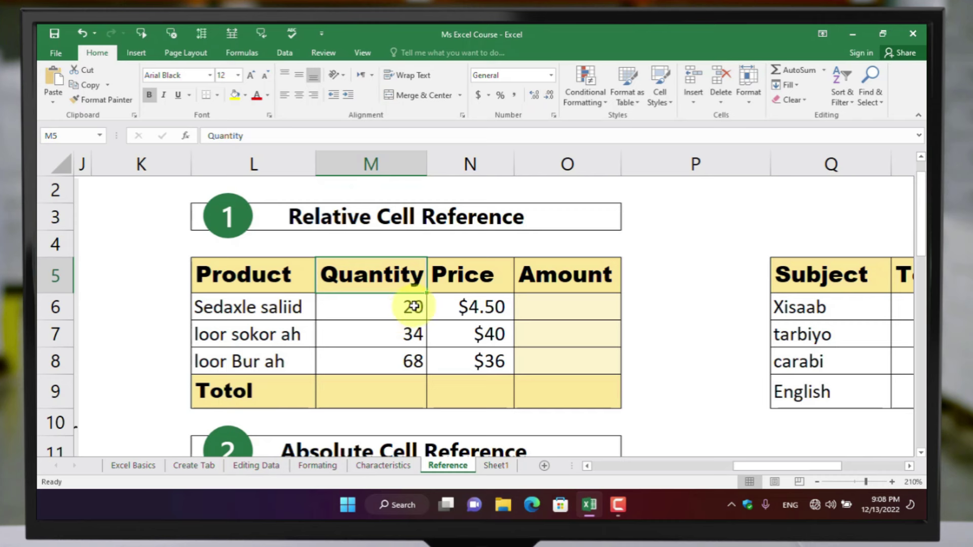
Enter =M6*N6 in O6 so the first Amount shows $90.00
click(563, 306)
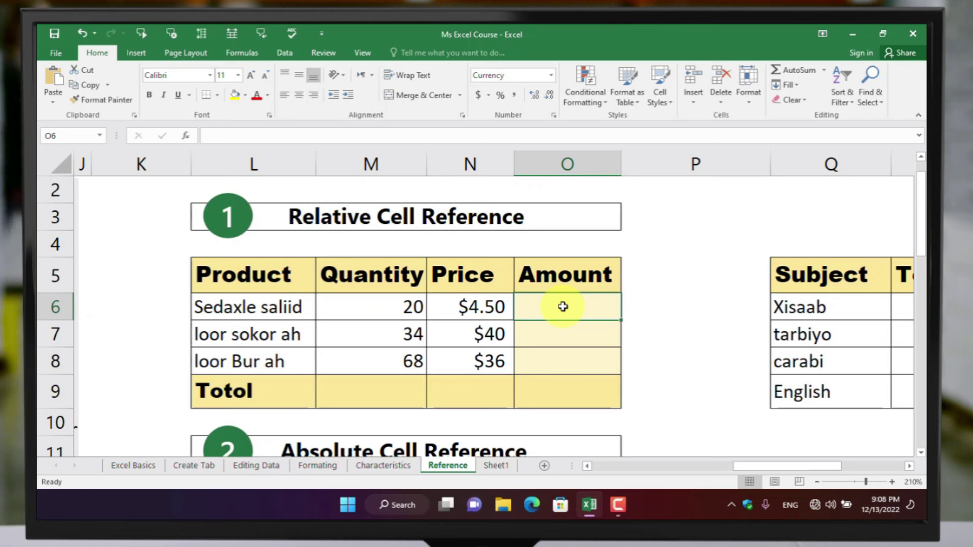
text(=)
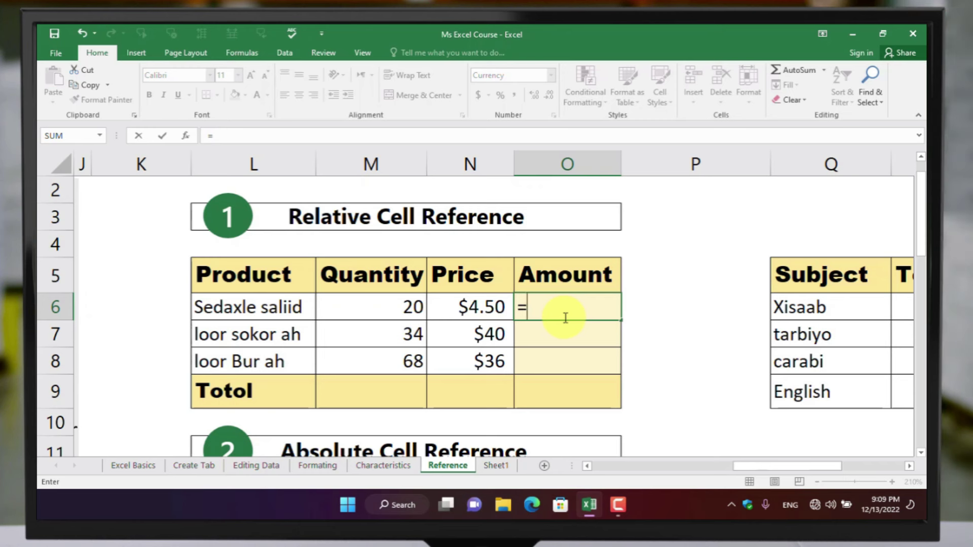
click(407, 309)
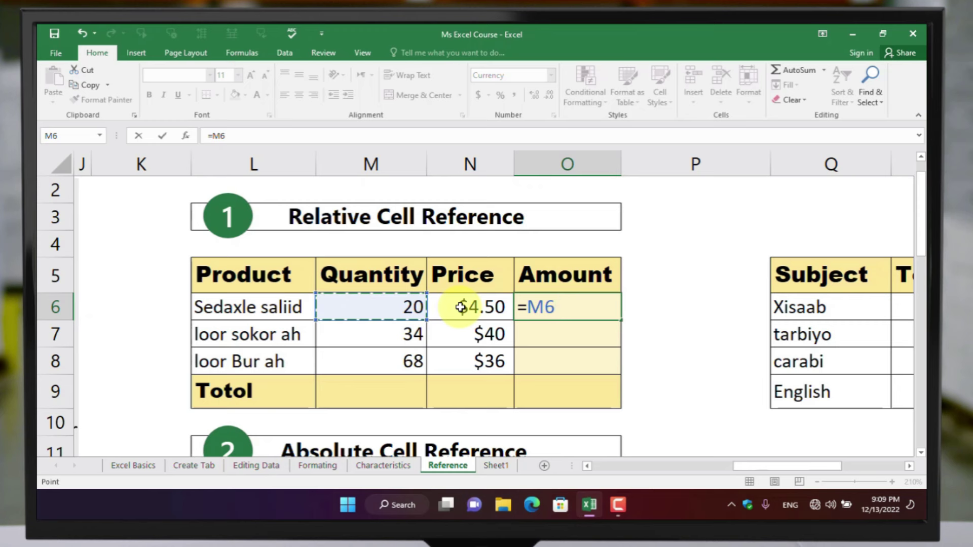
click(563, 307)
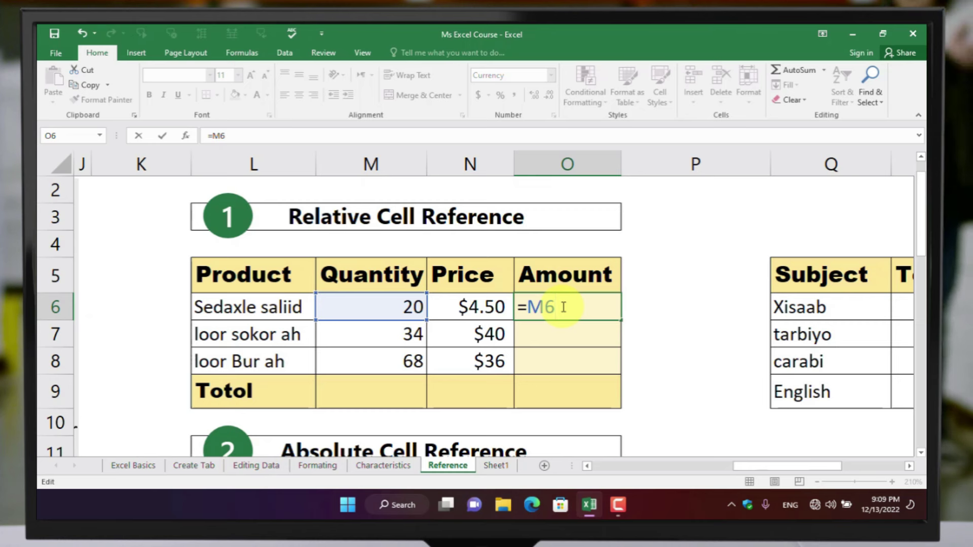
text(*)
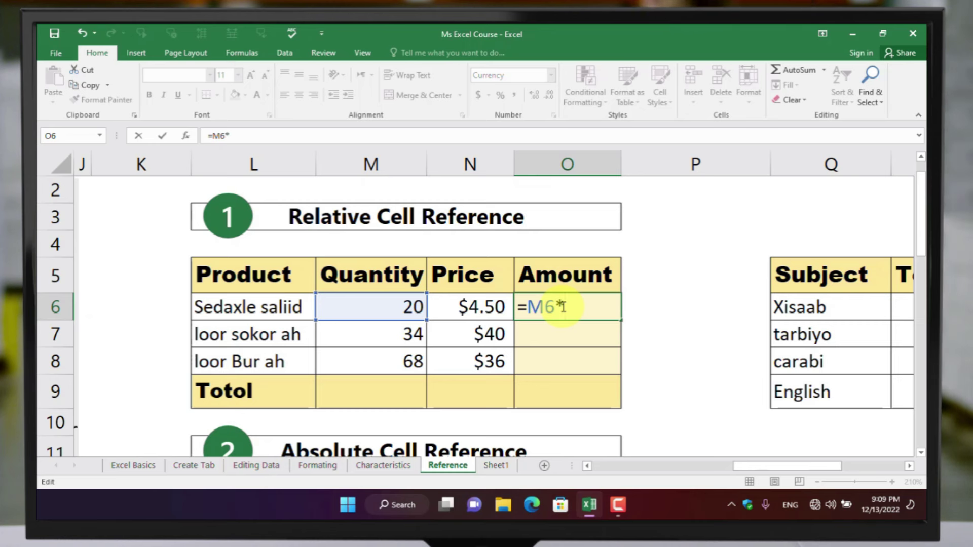
click(489, 308)
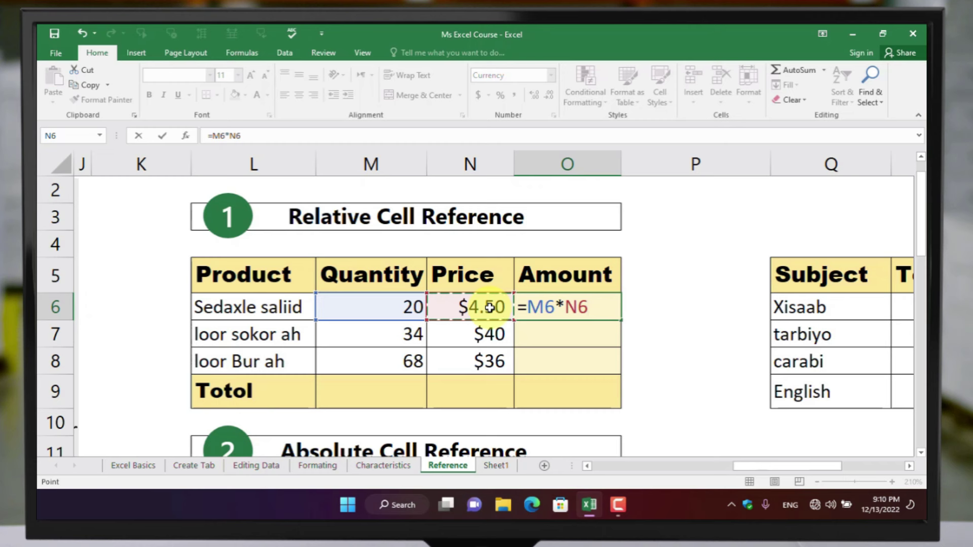
key(Return)
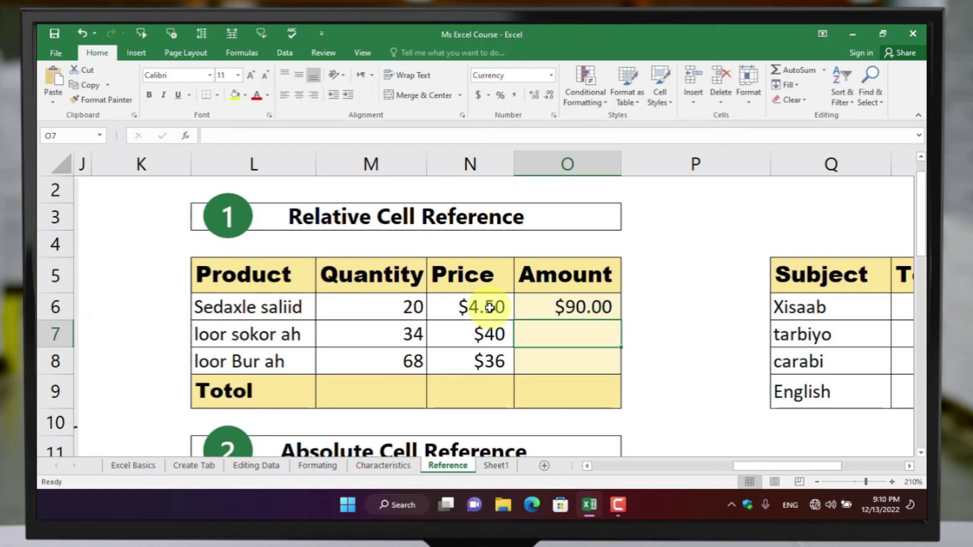
click(560, 310)
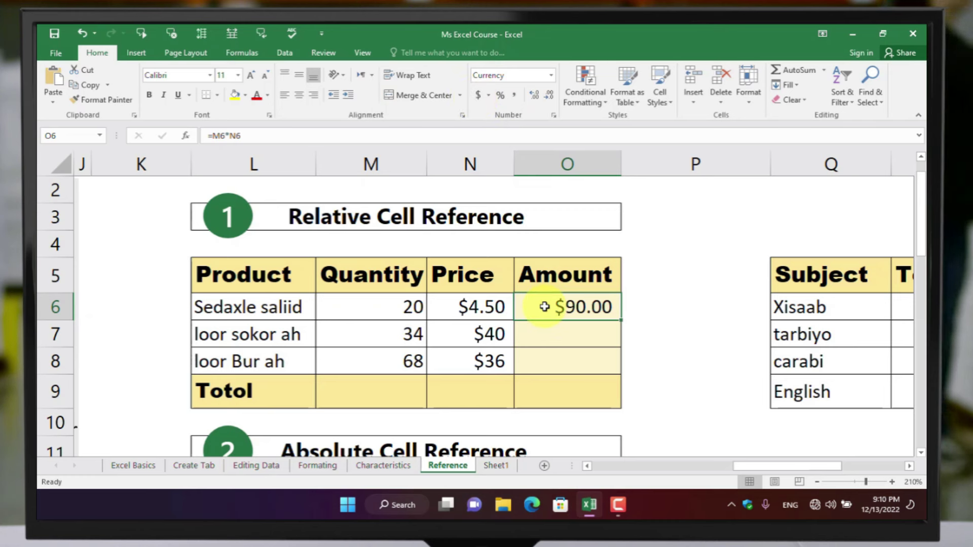
right_click(545, 308)
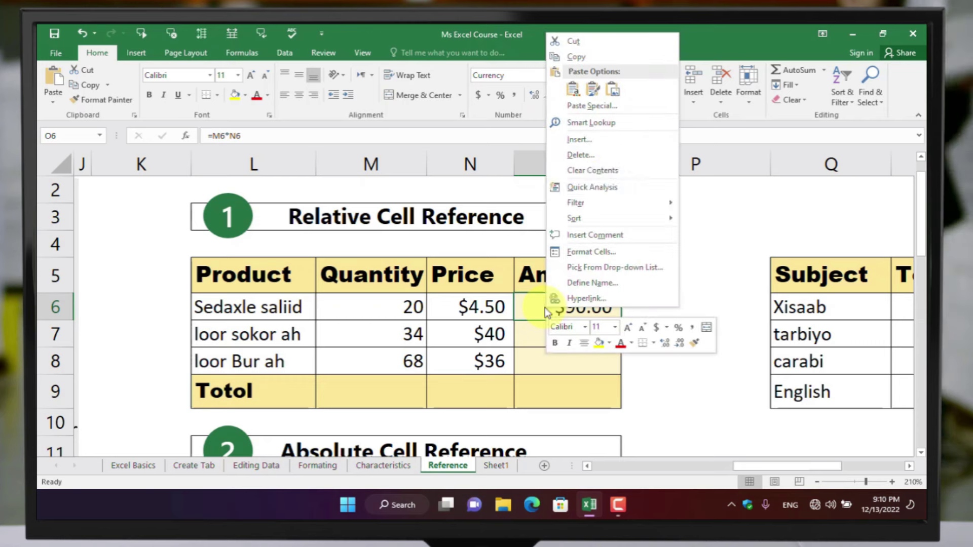
click(623, 250)
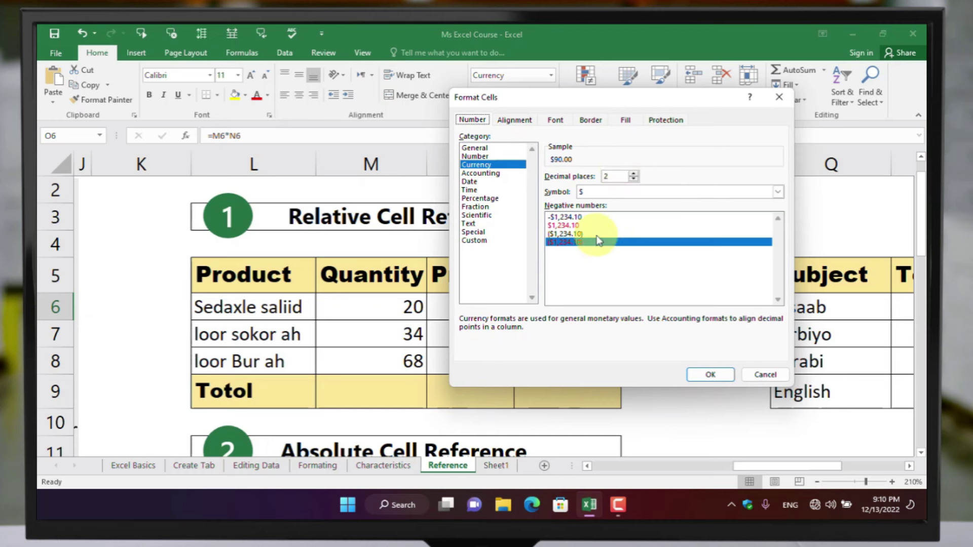
click(763, 375)
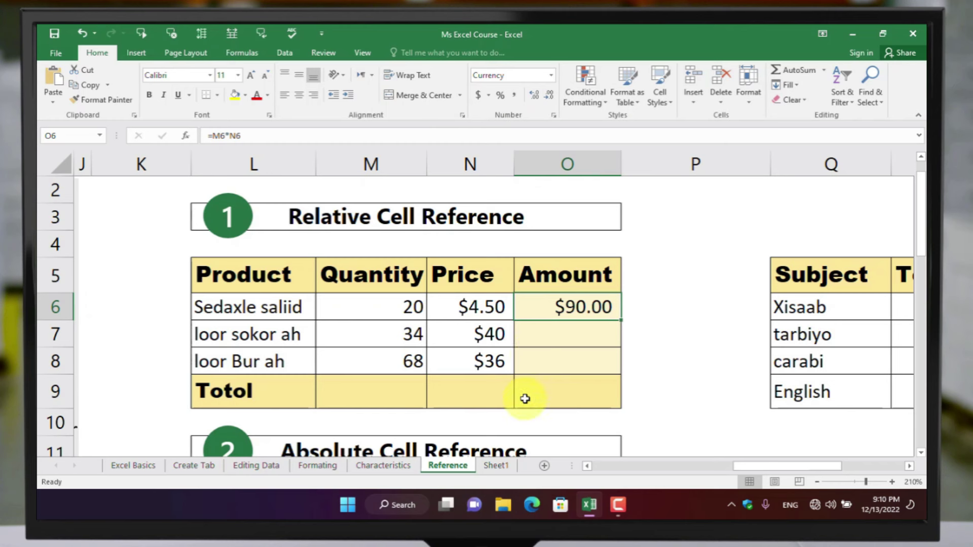
Fill O6's Amount formula down to O8, giving $1,360.00 and $2,448.00
double_click(545, 306)
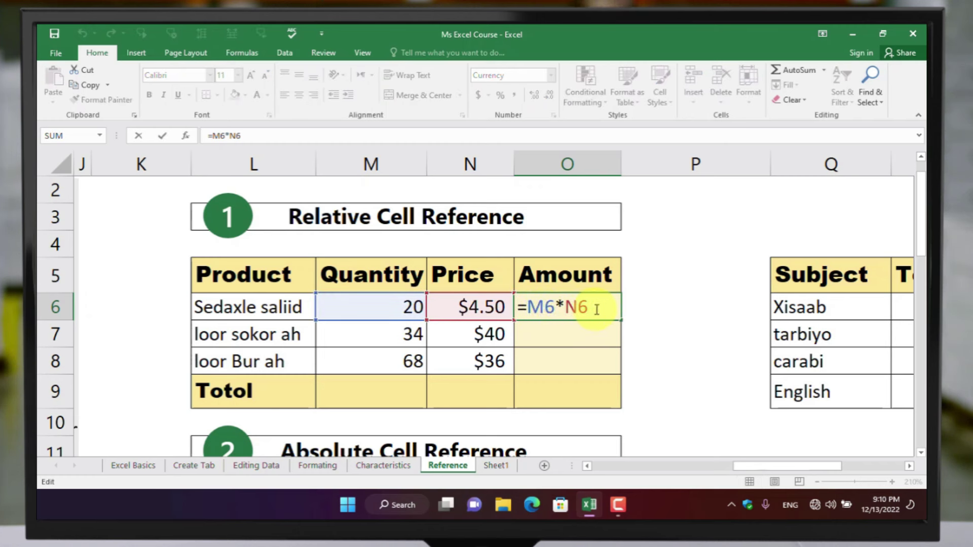
click(573, 332)
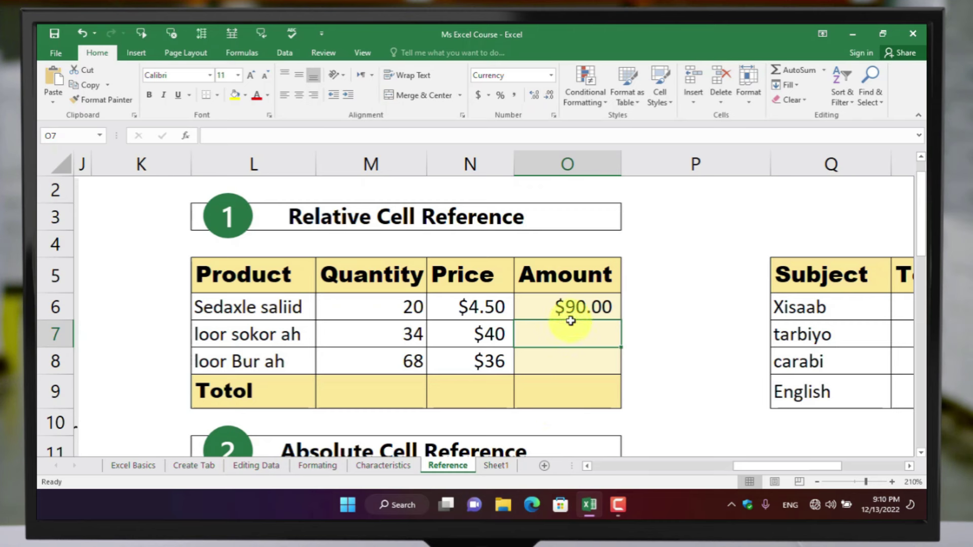
click(555, 313)
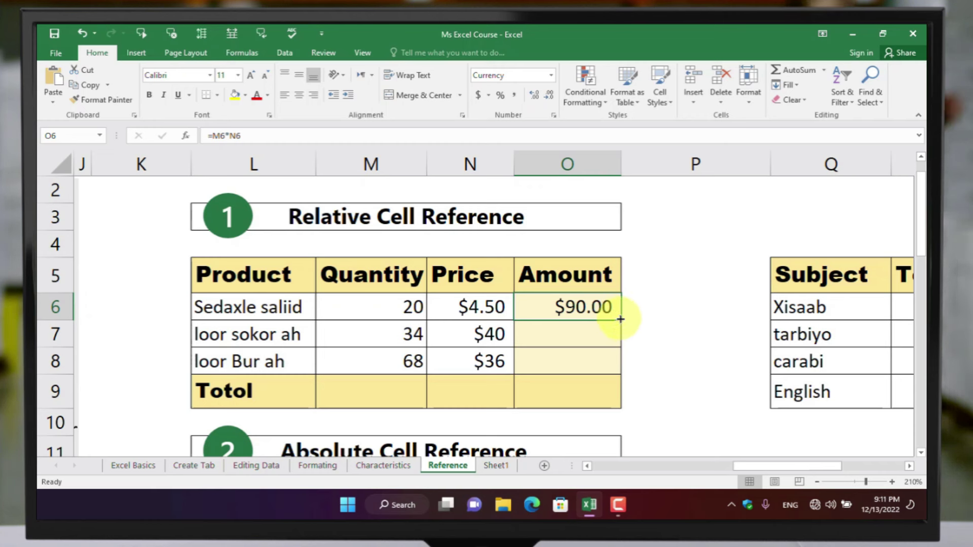
drag(621, 319, 613, 389)
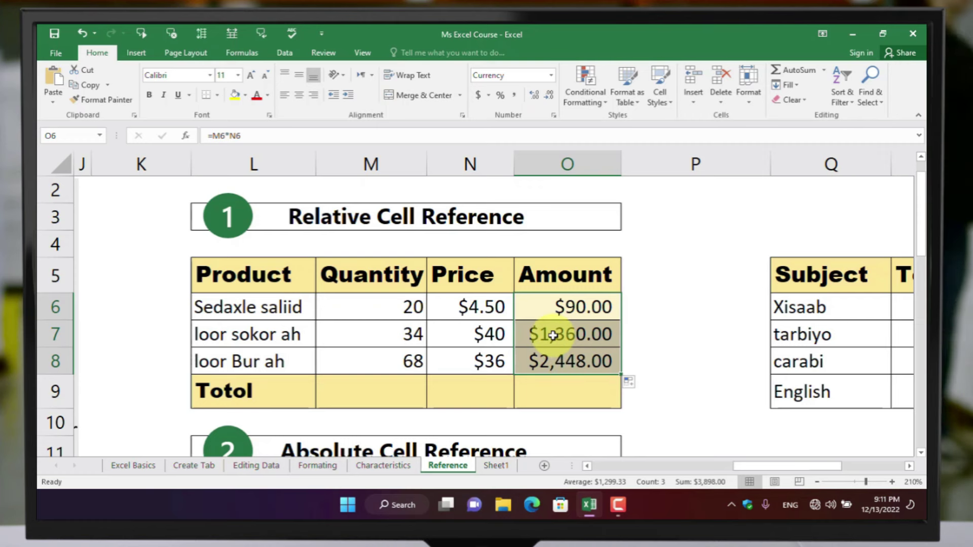
scroll(553, 335, down, 1)
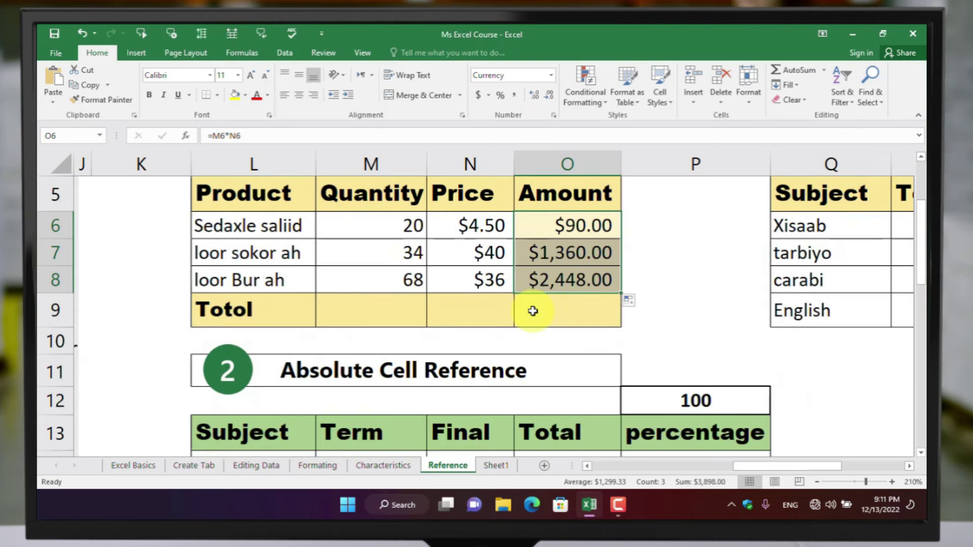
scroll(533, 311, up, 1)
scroll(550, 355, down, 1)
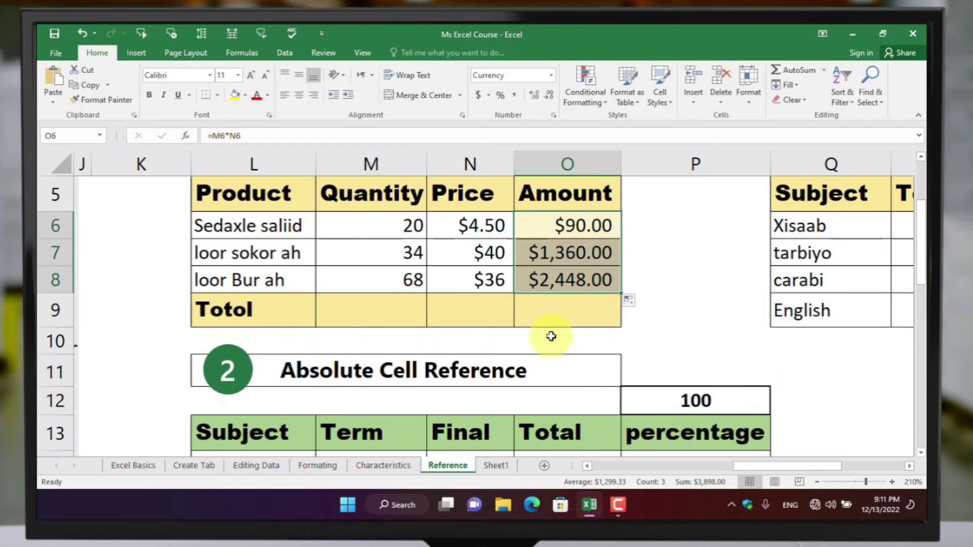
click(564, 314)
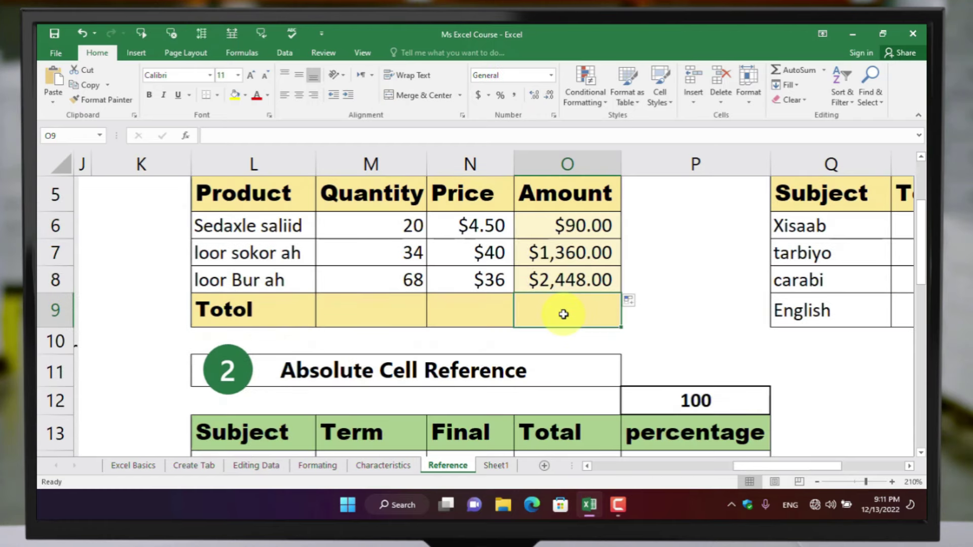
AutoSum O6:O8 into the Totol row's Amount cell O9, totalling $3,898.00
click(789, 69)
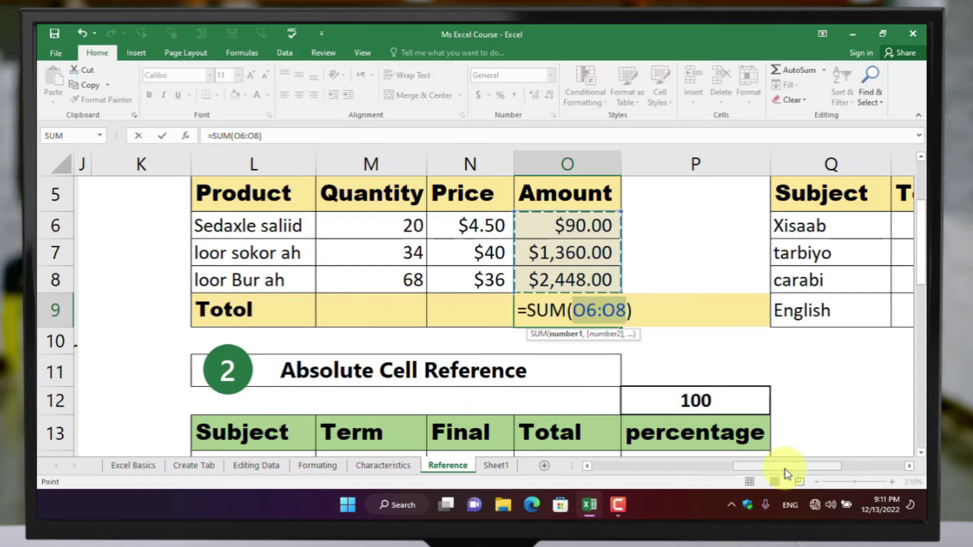
drag(786, 469, 628, 477)
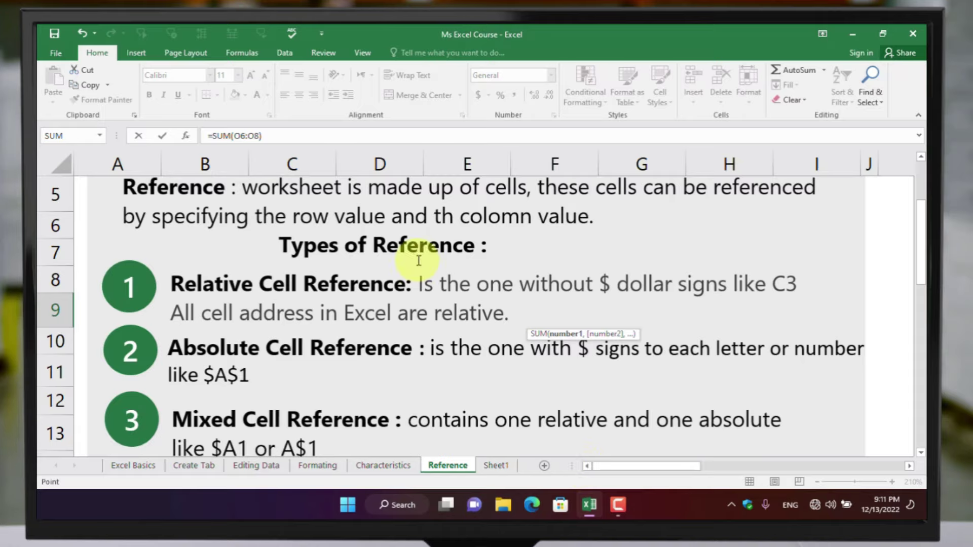
scroll(409, 256, down, 5)
scroll(408, 272, up, 2)
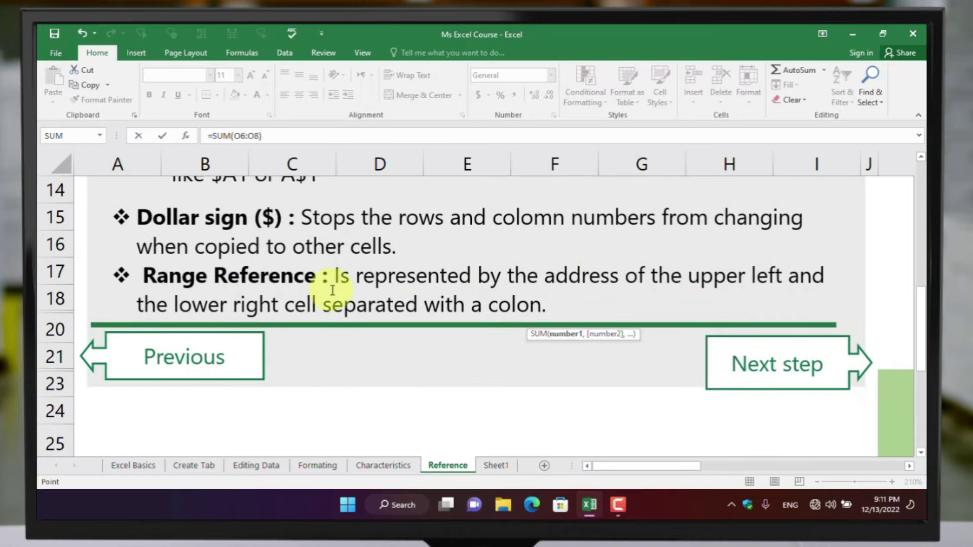
mouse_move(637, 469)
mouse_down()
mouse_move(725, 463)
mouse_move(869, 475)
mouse_up()
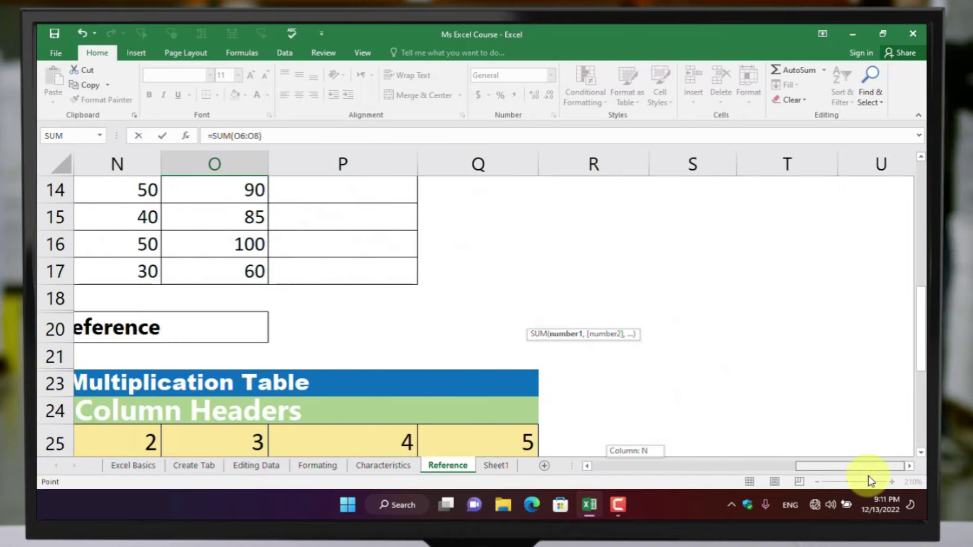
scroll(369, 322, up, 2)
scroll(449, 365, up, 1)
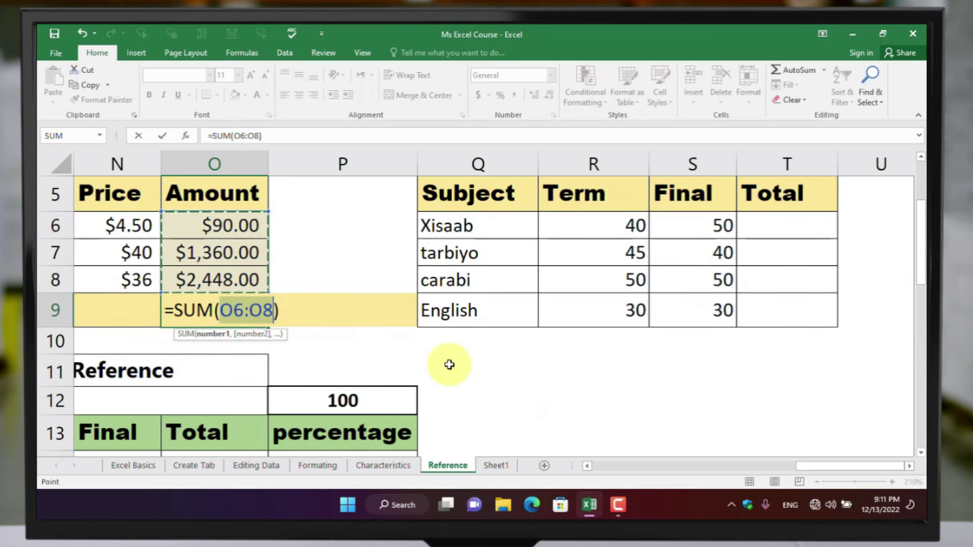
scroll(402, 369, up, 1)
drag(835, 464, 794, 482)
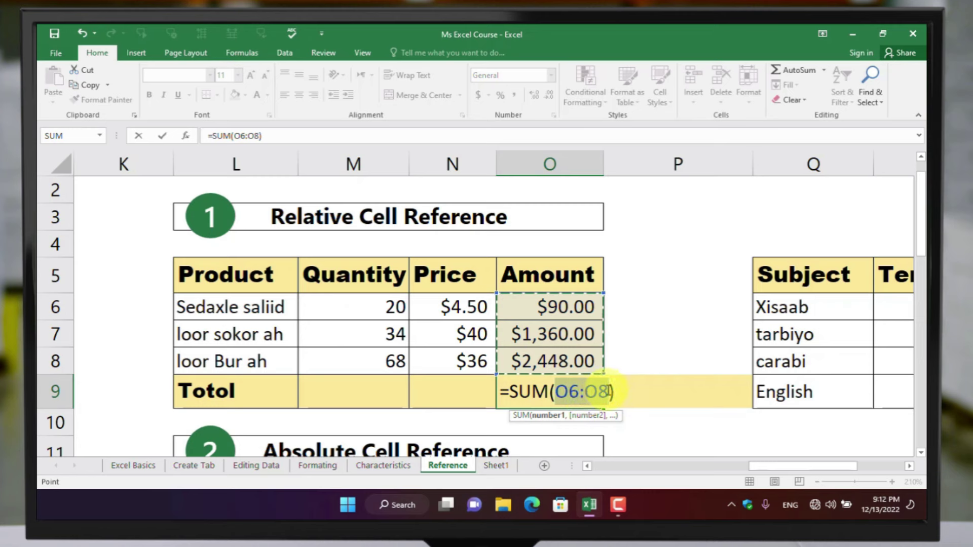
key(Return)
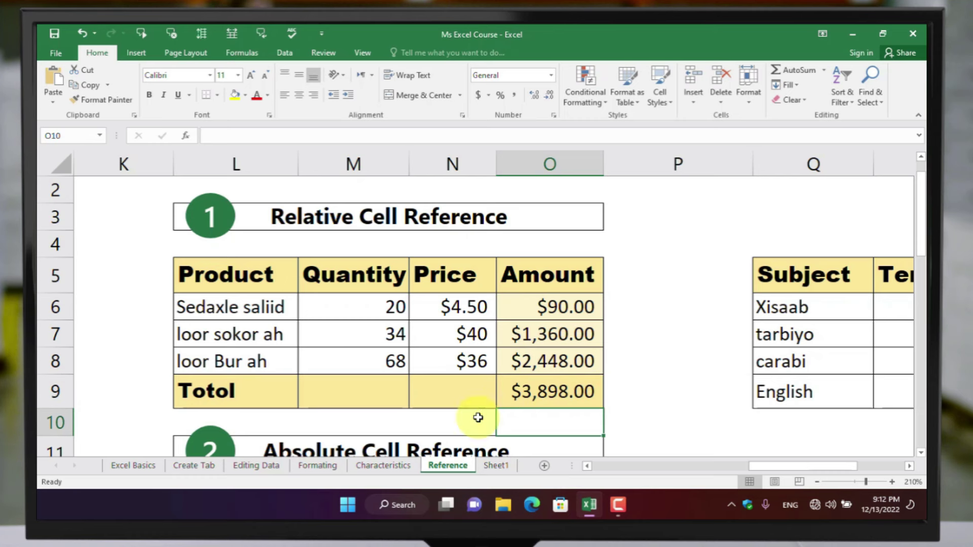
Enter =SUM(N6:N8) in N9 for a $80.50 Price total
click(457, 402)
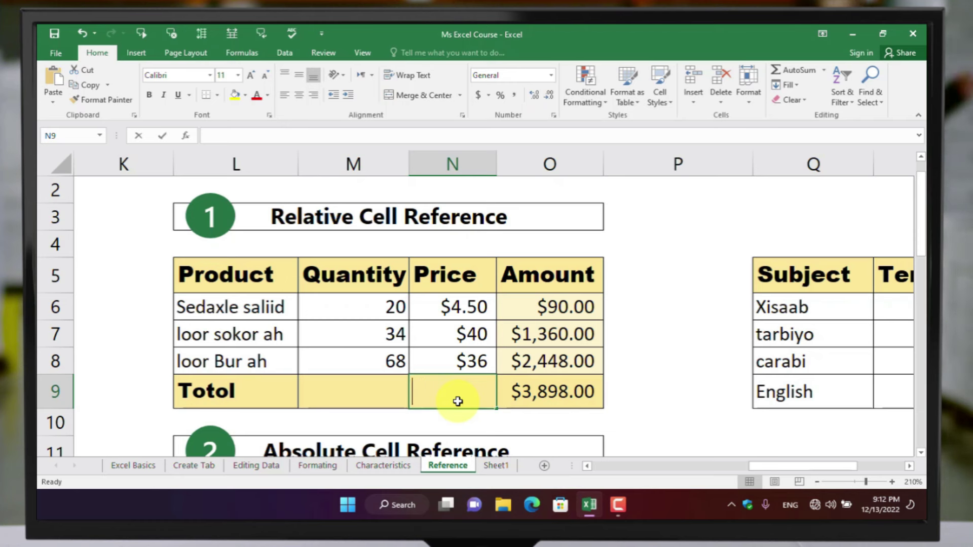
text(=)
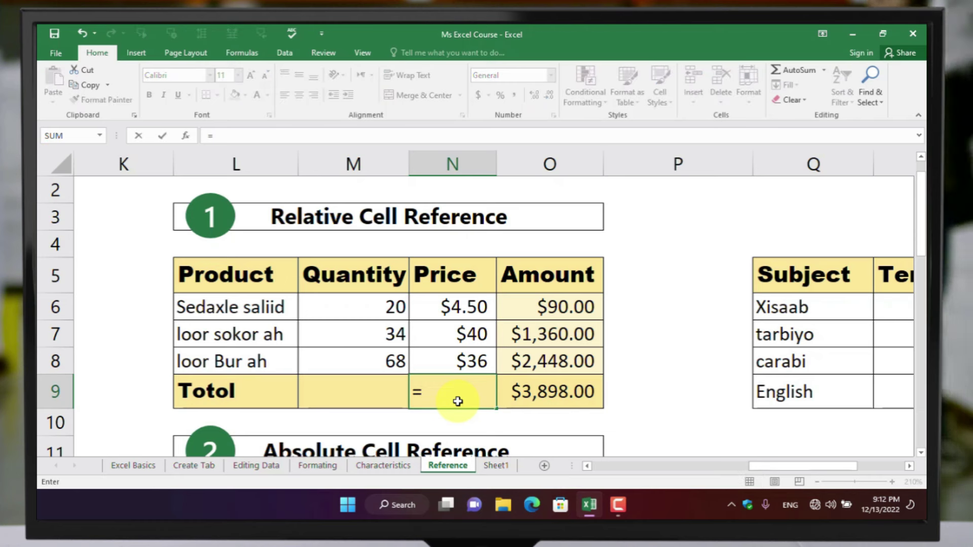
text(sum)
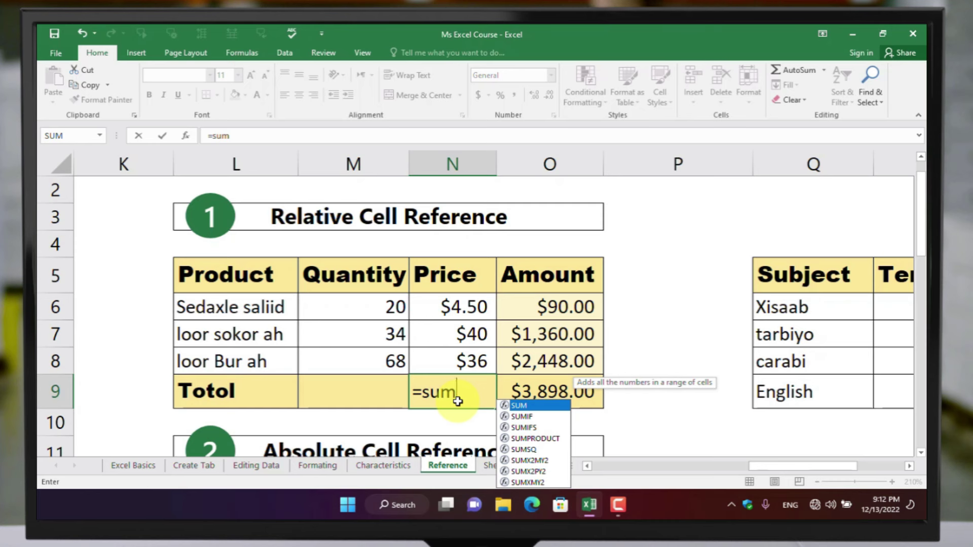
text(()
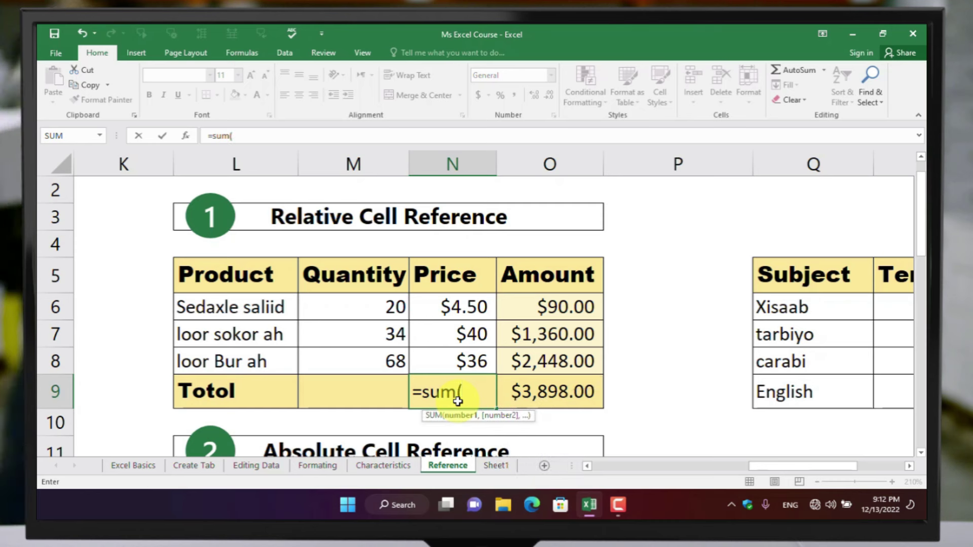
click(456, 312)
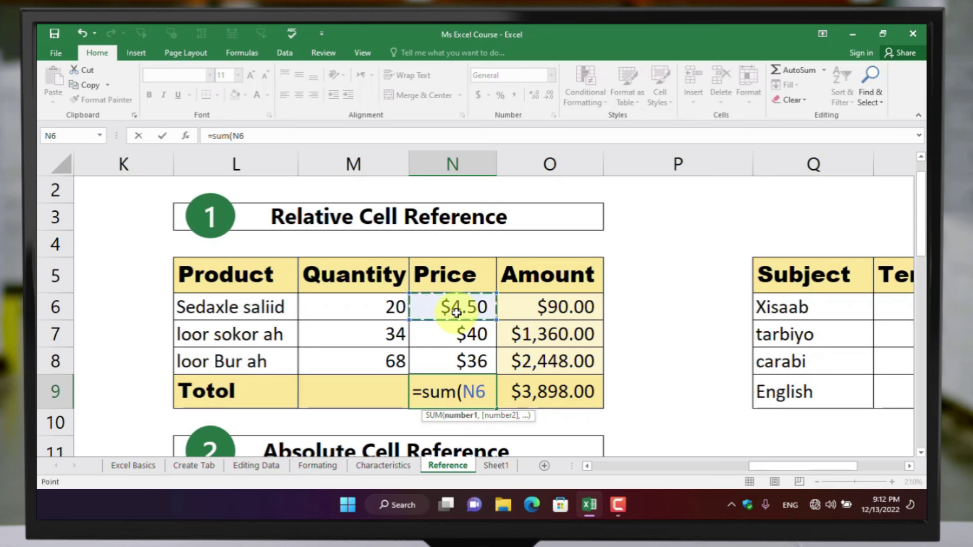
key(F8)
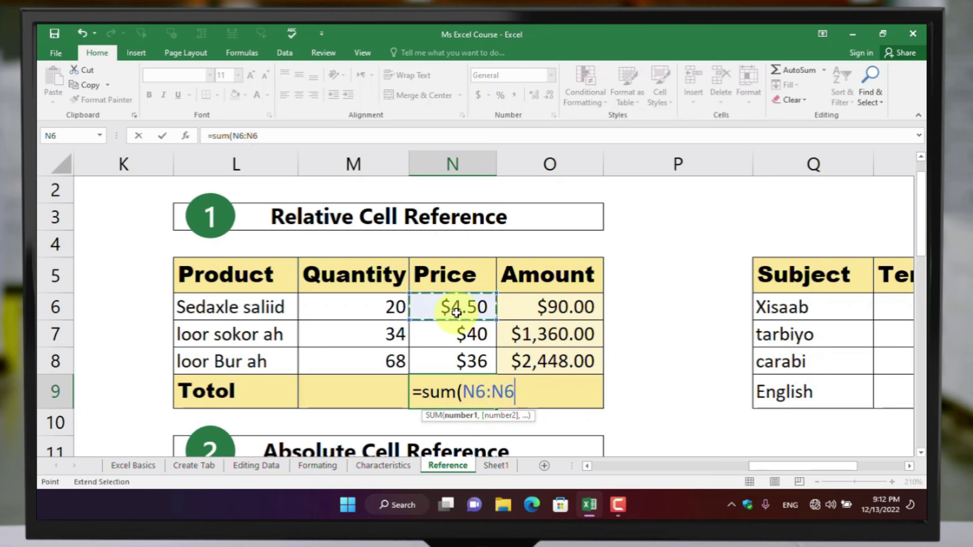
click(448, 362)
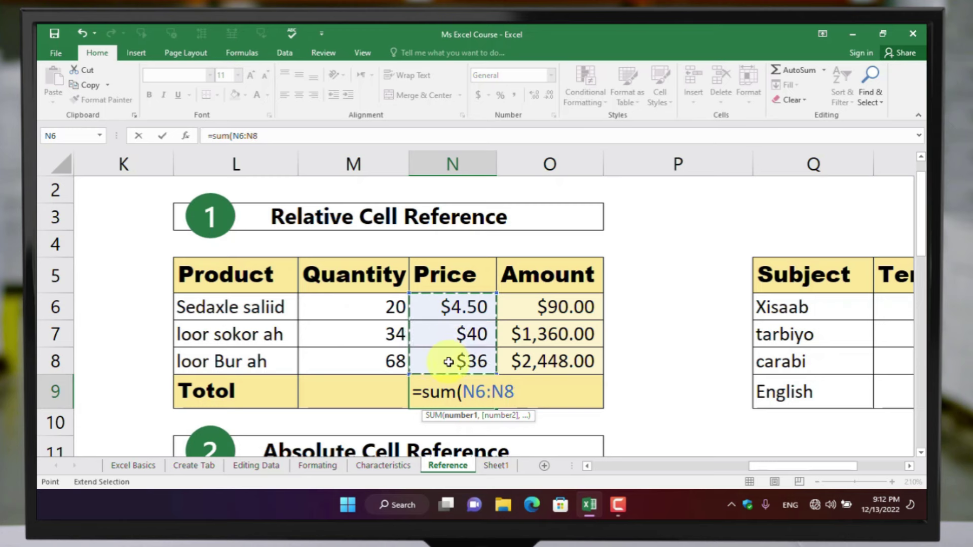
key(Return)
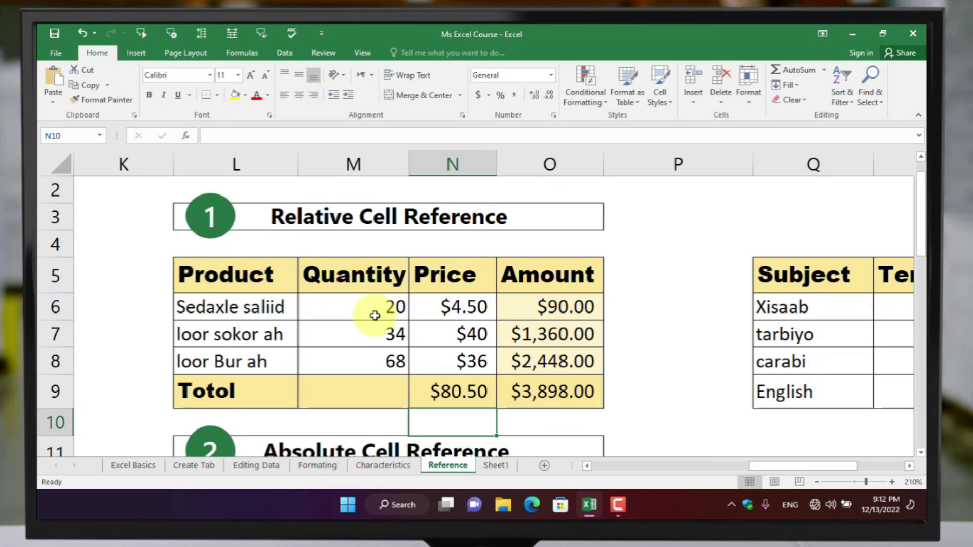
AutoSum the Quantity values into M9, giving 122
click(365, 397)
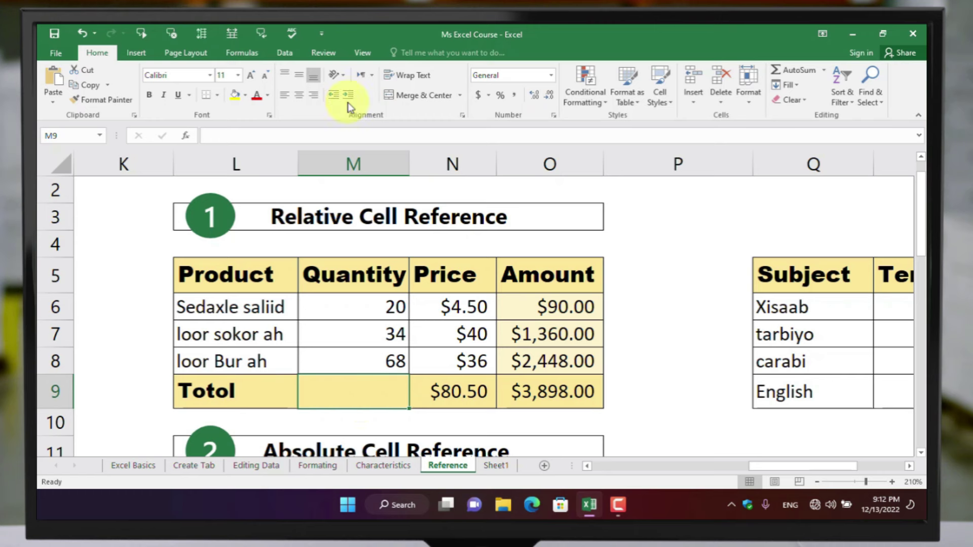
click(799, 70)
key(Return)
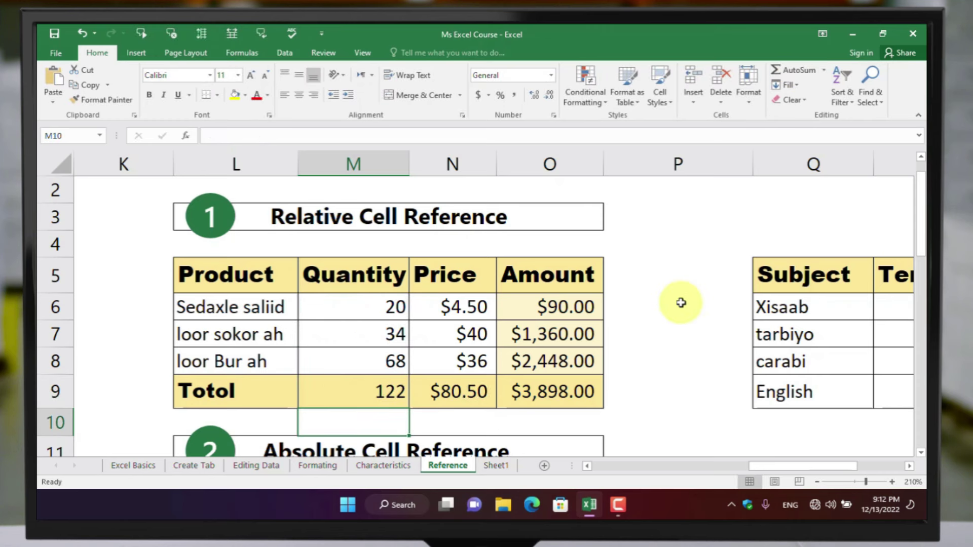
drag(775, 467, 831, 471)
scroll(850, 353, down, 1)
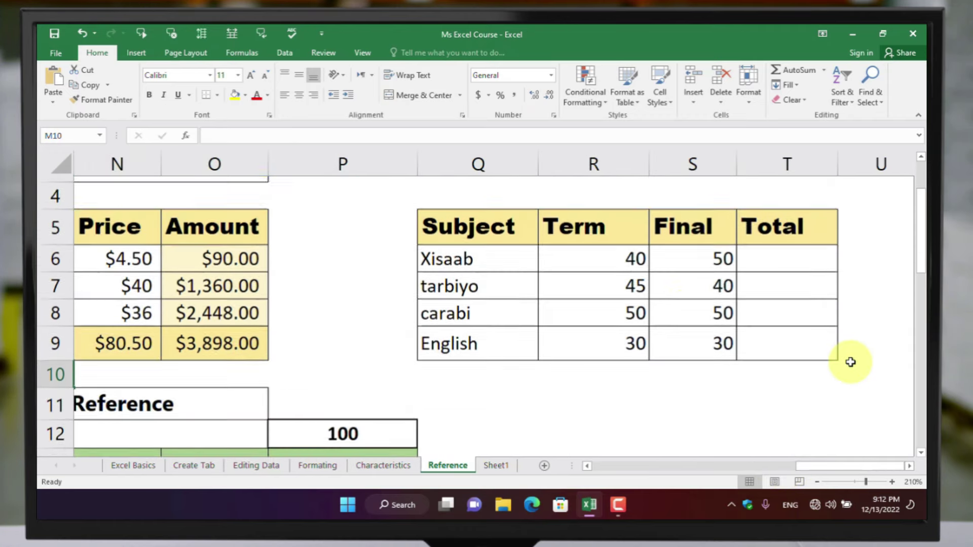
Zoom the sheet to 230% and select the Total cells T6:T9
scroll(852, 362, up, 2)
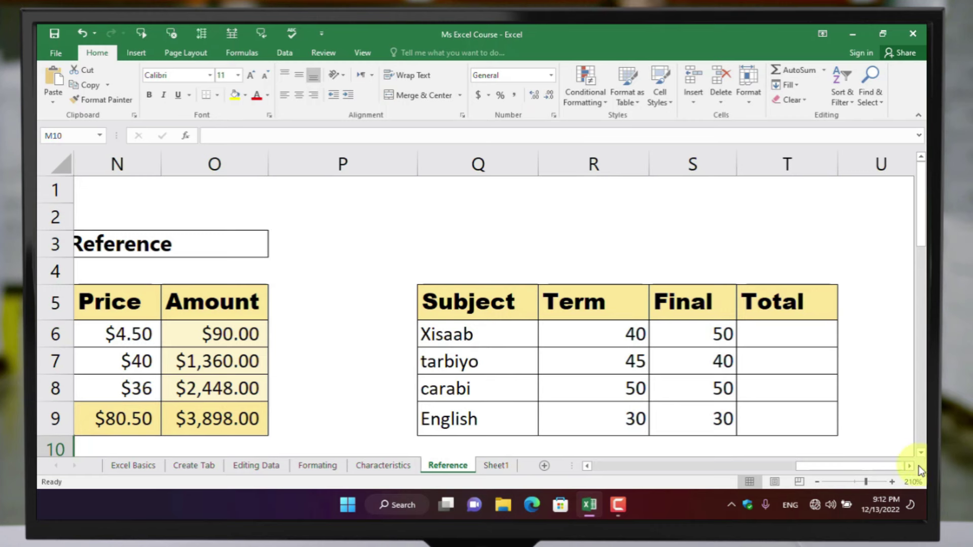
click(892, 482)
click(892, 482)
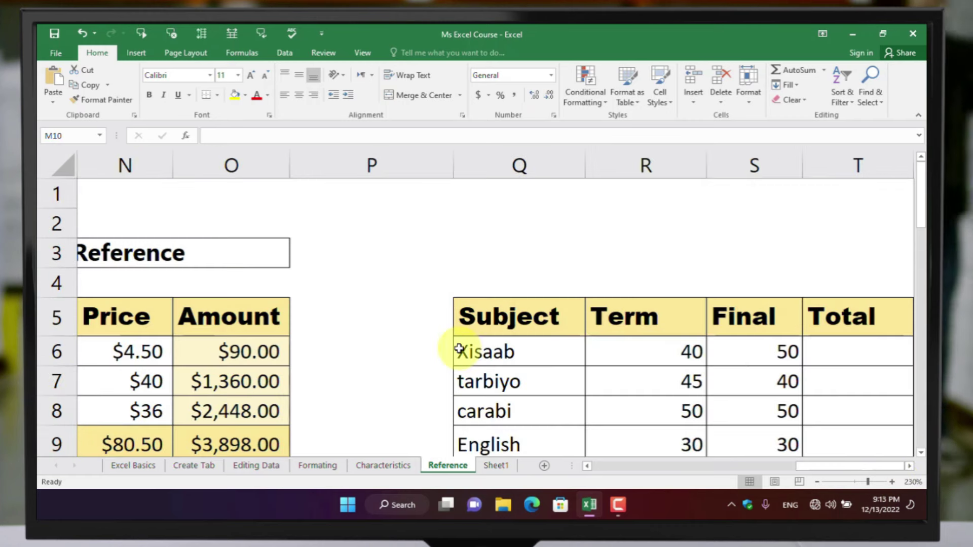
scroll(459, 347, down, 1)
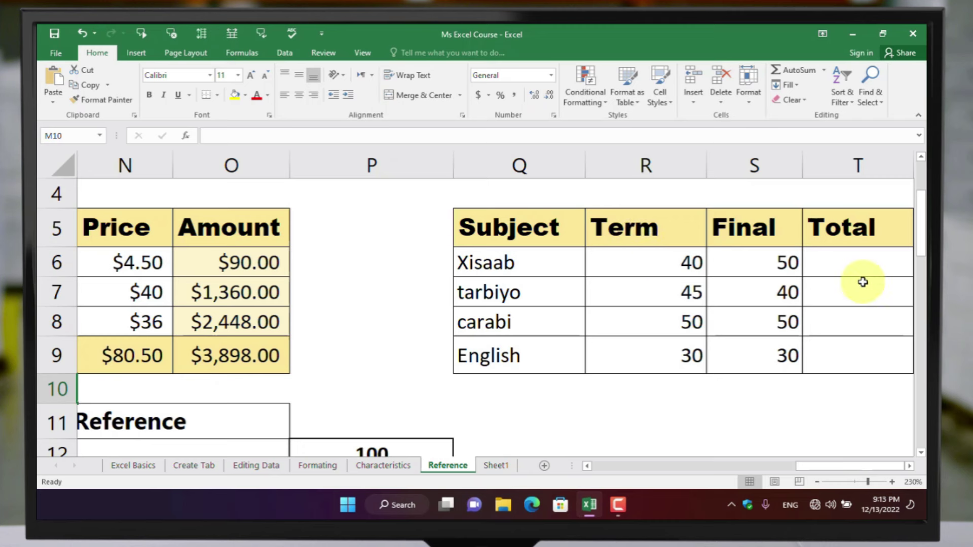
drag(862, 284, 859, 354)
click(686, 400)
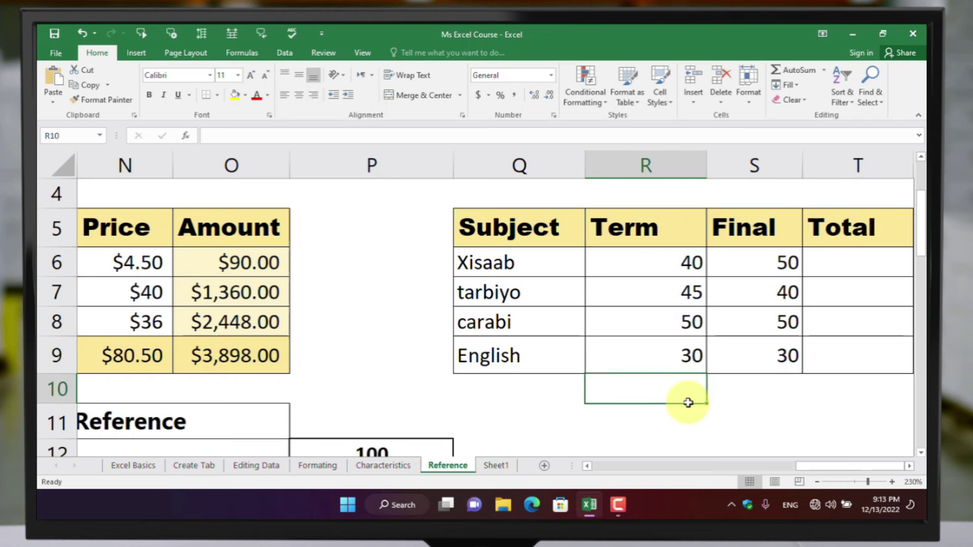
key(Up)
key(Left)
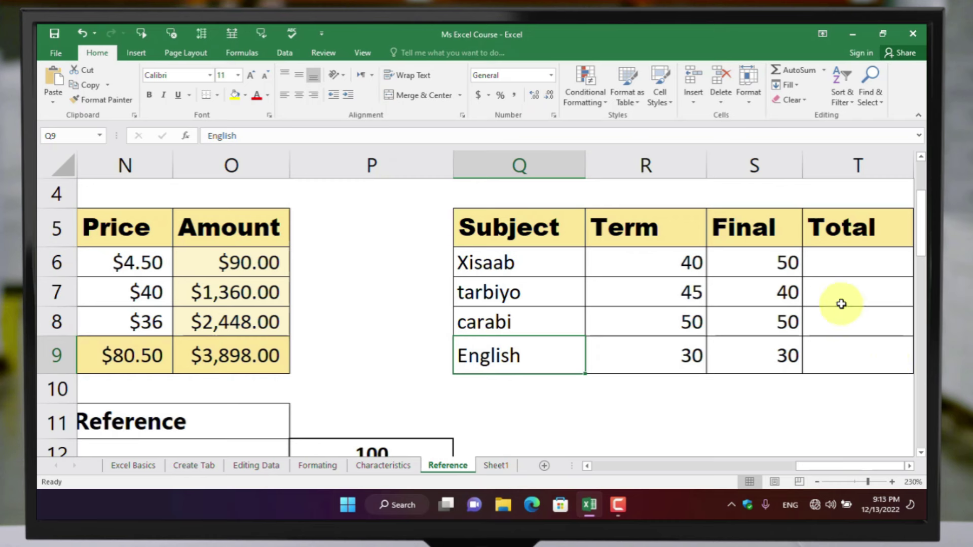
drag(809, 256, 860, 341)
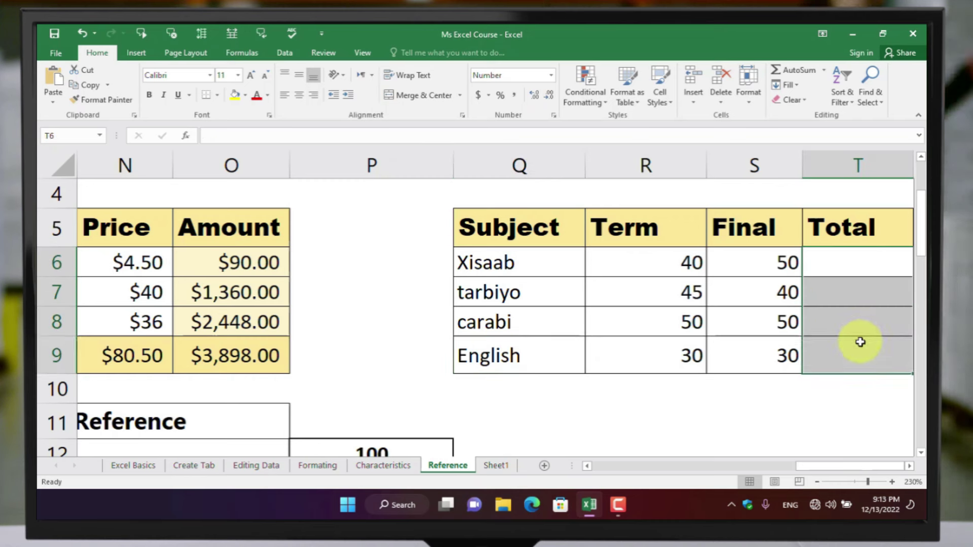
click(837, 267)
drag(831, 265, 877, 360)
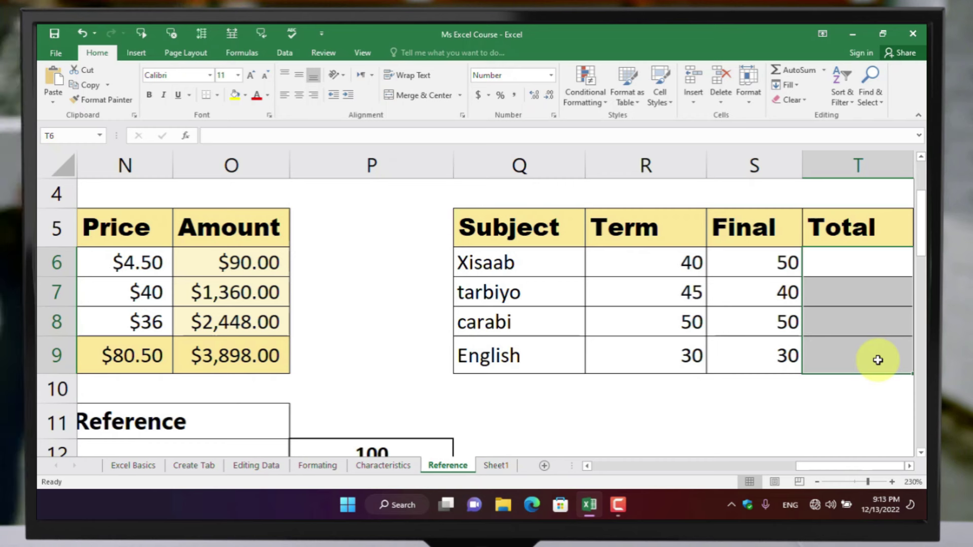
Enter =R6+S6 into all four Total cells at once, showing 90, 85, 100 and 60
text(=)
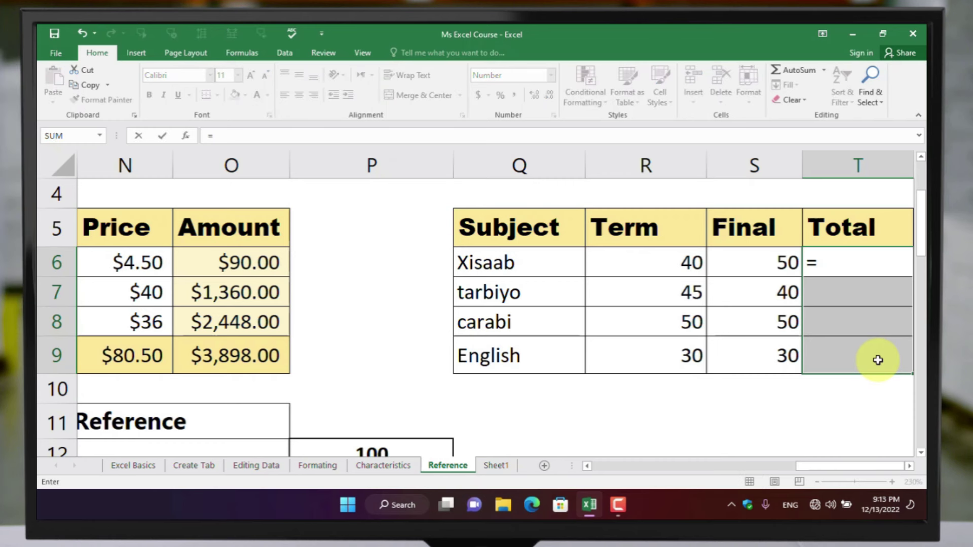
click(692, 273)
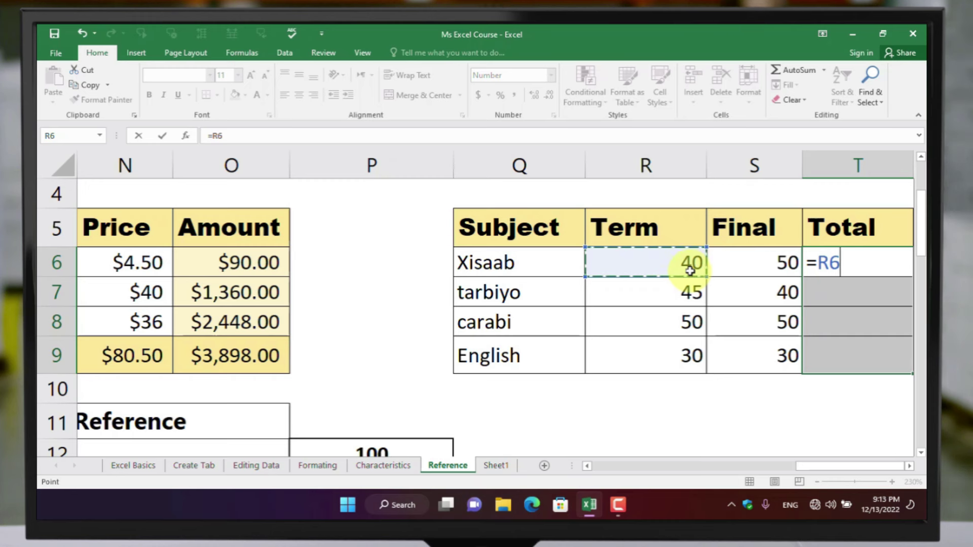
text(+)
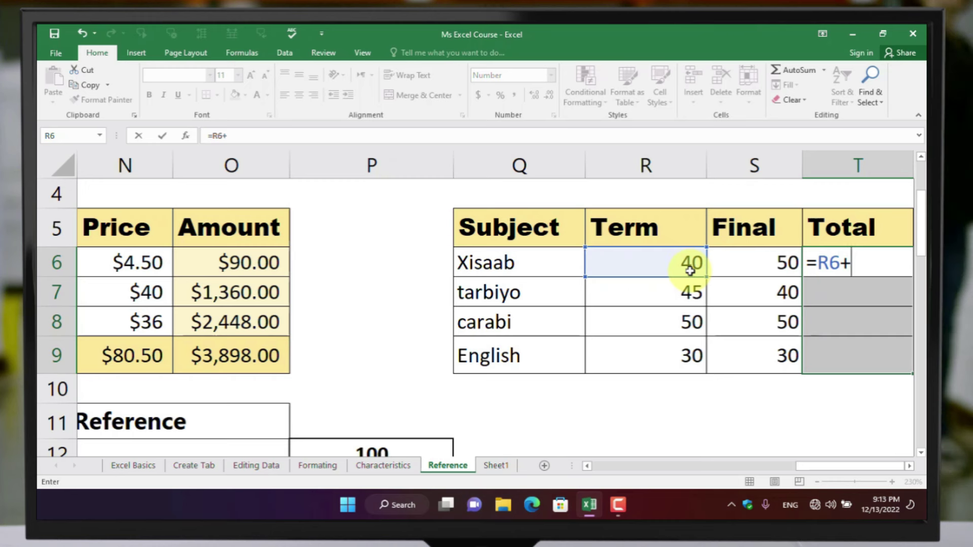
click(750, 267)
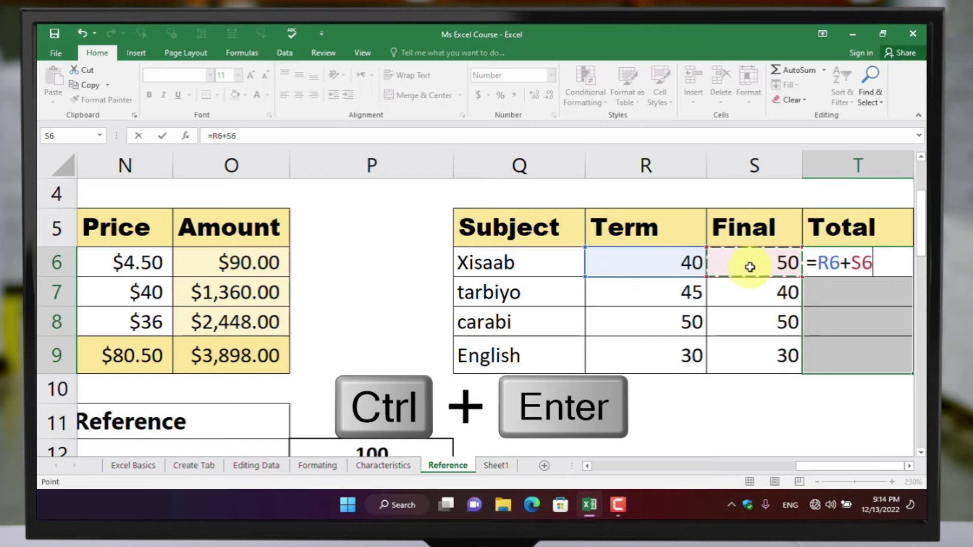
key(ctrl+Return)
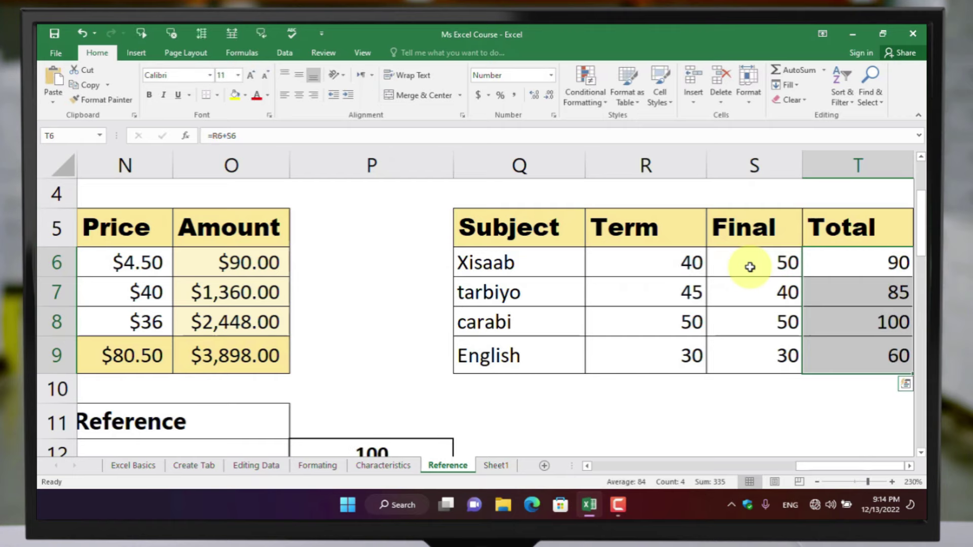
scroll(497, 426, down, 2)
scroll(497, 426, up, 3)
click(451, 436)
Enter =O14/P12 in P14 so Xisaab's percentage shows 90%
scroll(497, 426, down, 2)
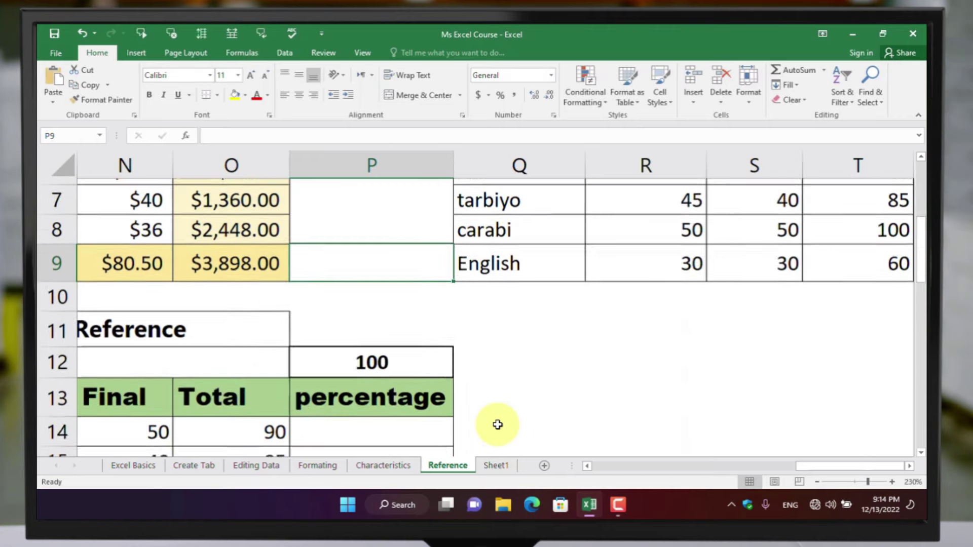
scroll(498, 425, down, 1)
drag(831, 464, 769, 468)
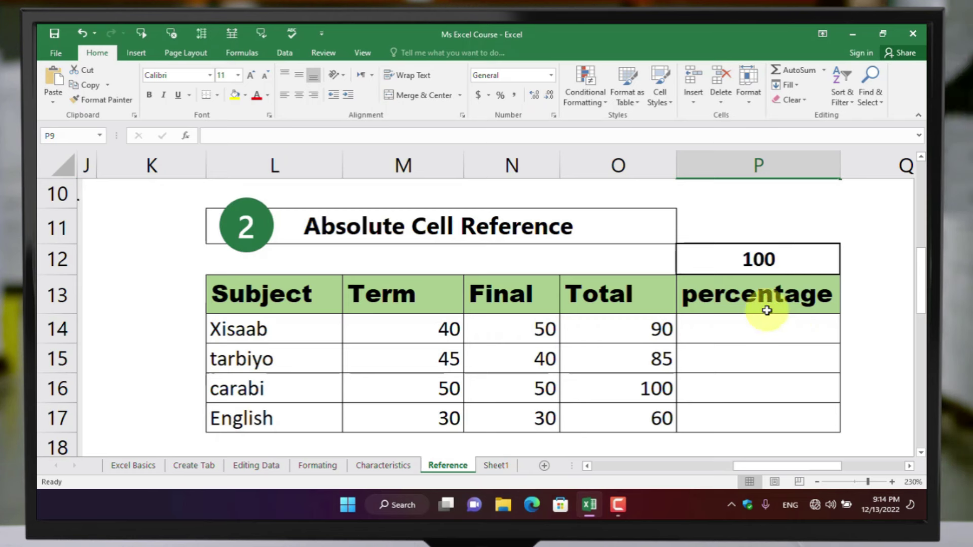
click(740, 333)
text(=)
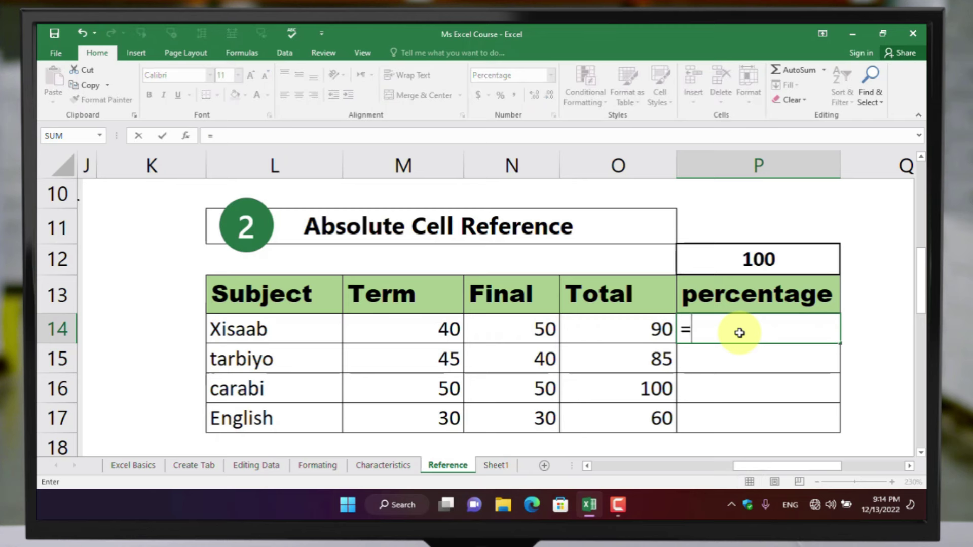
click(654, 330)
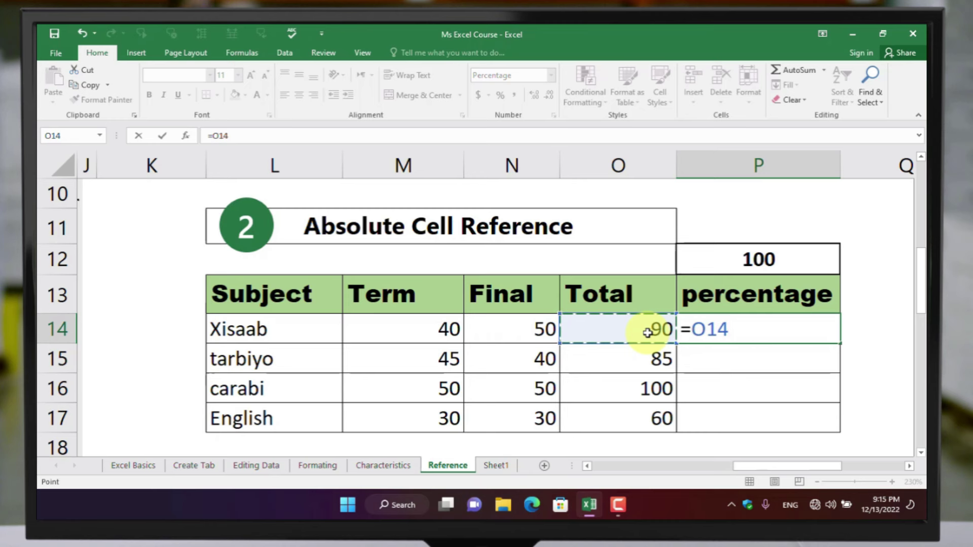
text(/)
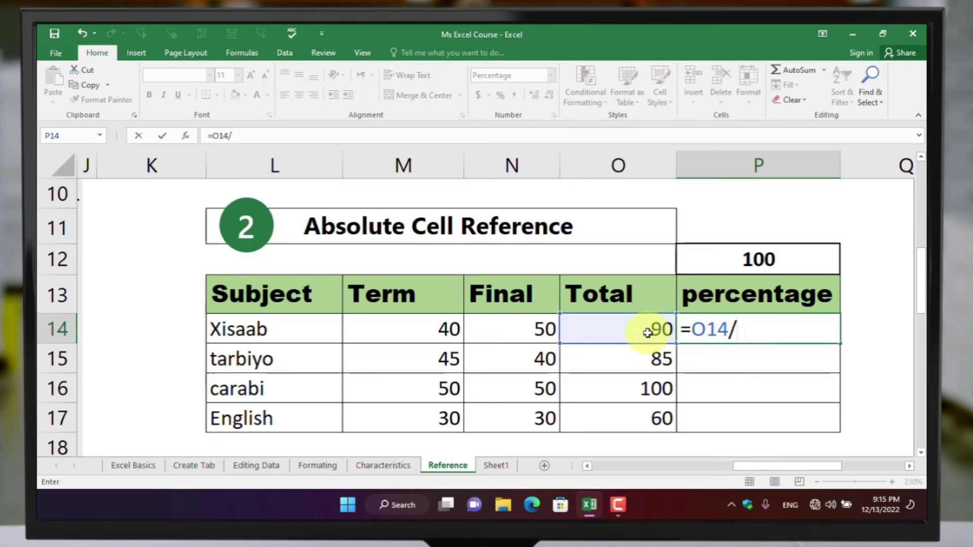
click(773, 259)
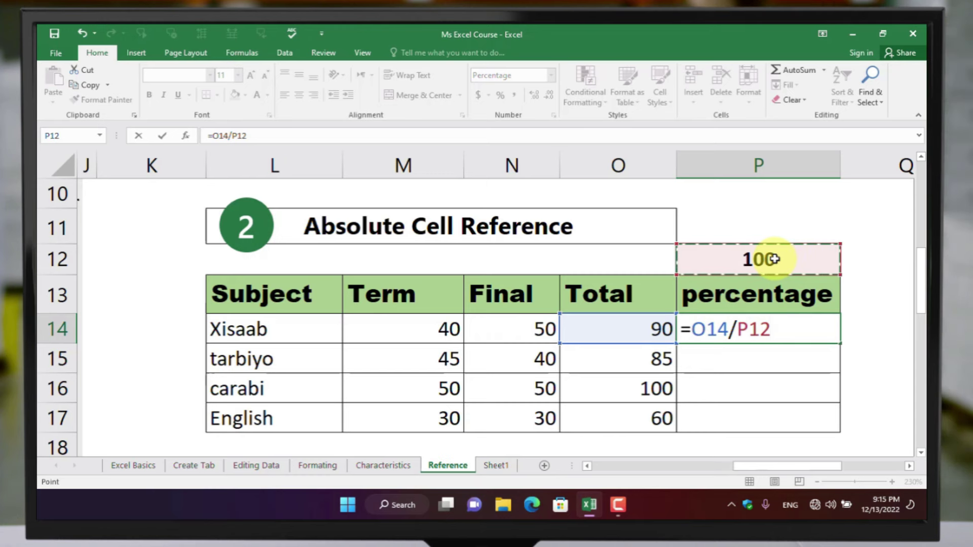
key(Return)
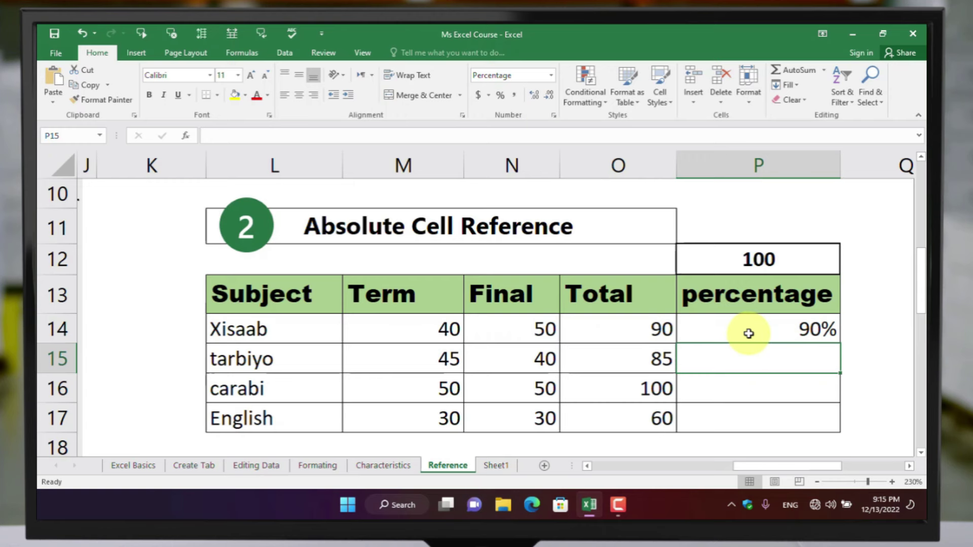
scroll(749, 334, up, 1)
scroll(748, 334, up, 1)
scroll(749, 333, up, 1)
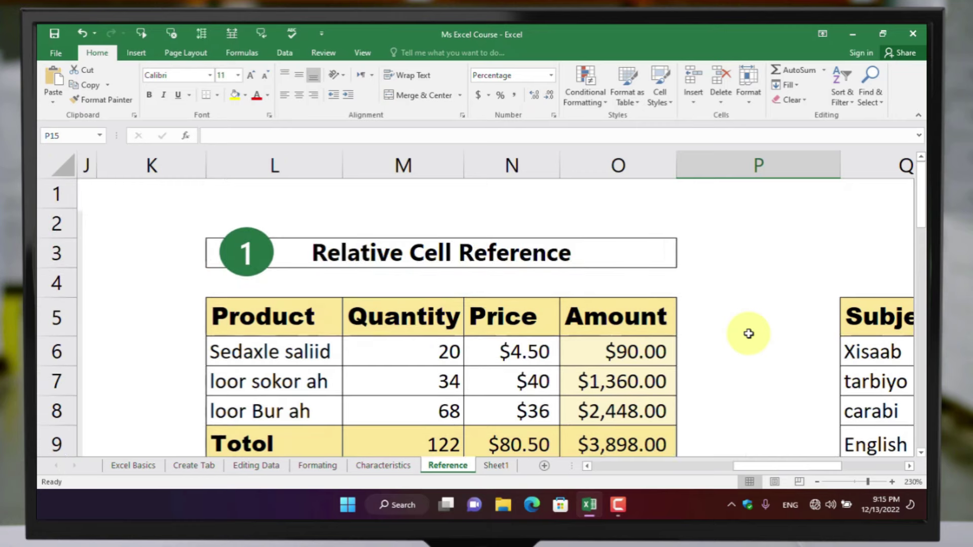
scroll(748, 334, down, 1)
scroll(750, 332, down, 1)
Copy P14's formula down to P17, producing #VALUE! and 11111% errors, then reopen P14
scroll(755, 327, down, 1)
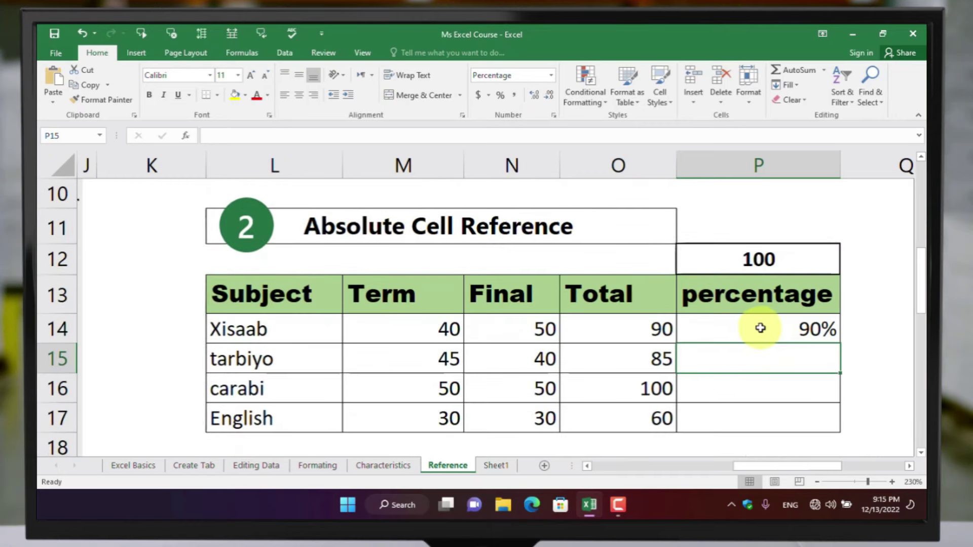
click(762, 328)
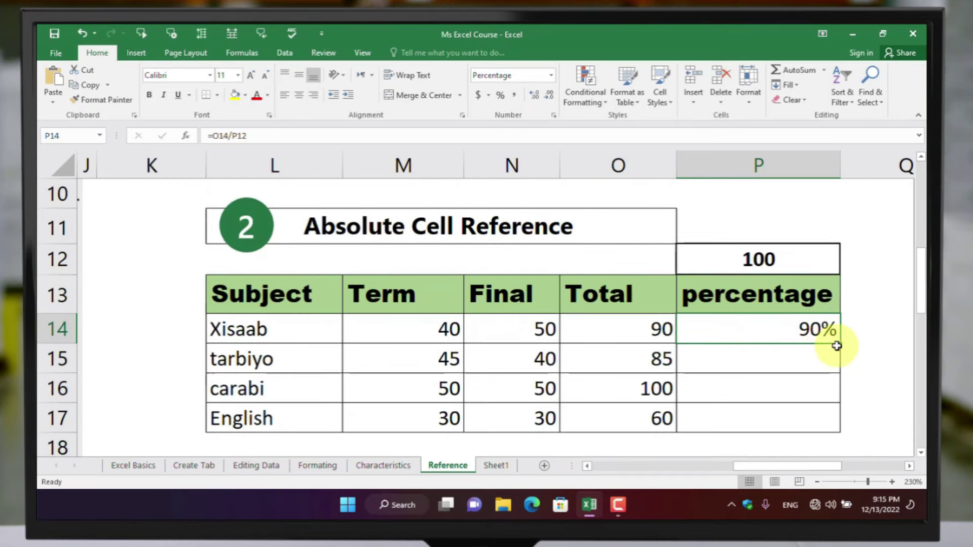
drag(839, 345, 827, 421)
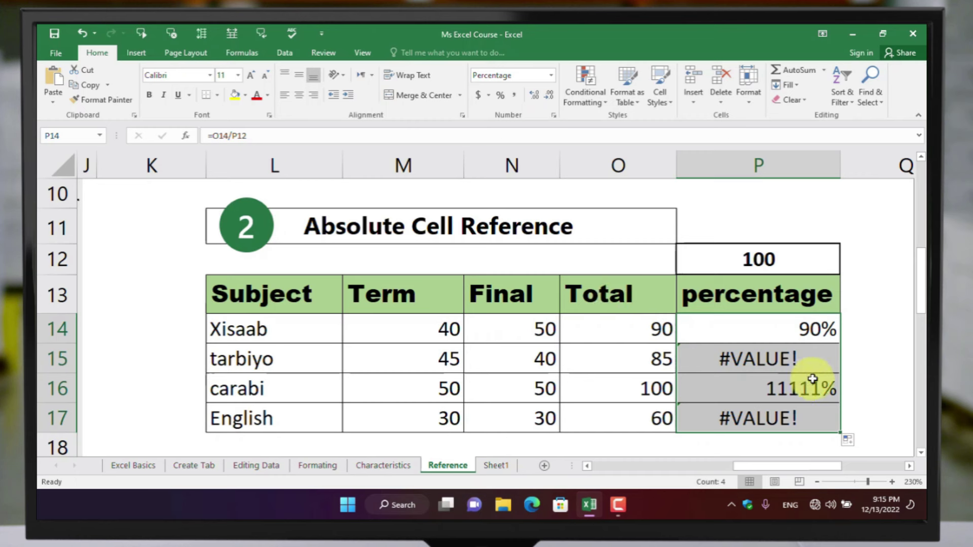
click(784, 333)
double_click(784, 333)
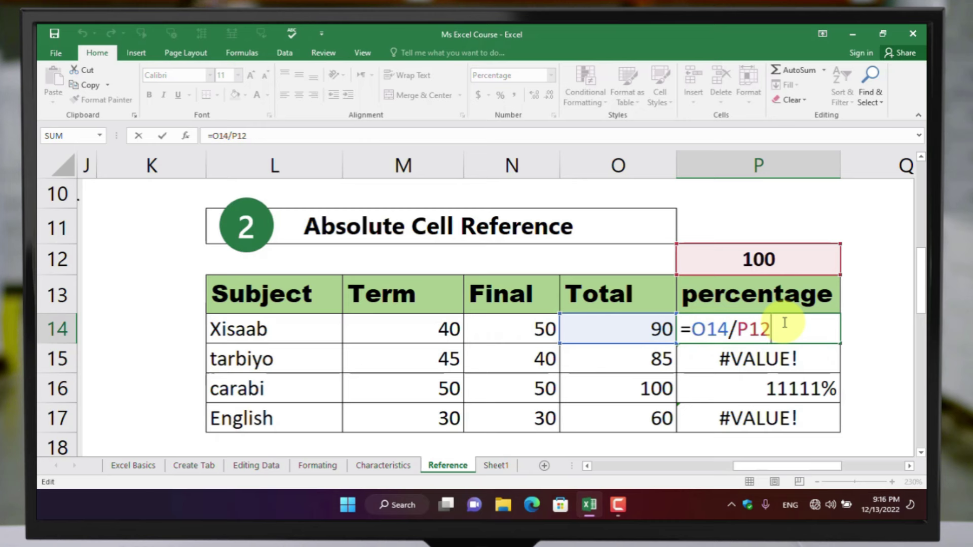
Lock the divisor as $P$12 in P14 and refill to P17, giving 90%, 85%, 100%, 60%
key(F4)
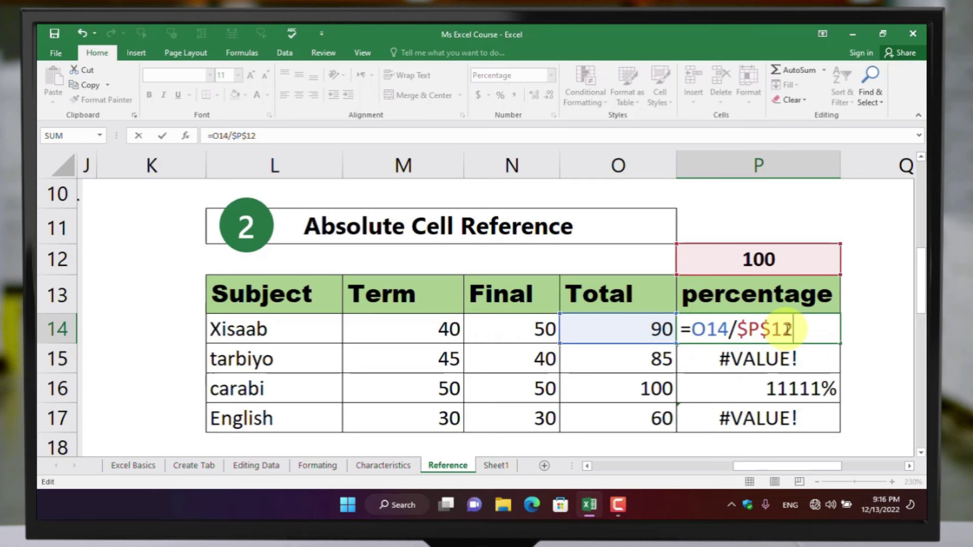
key(Return)
click(786, 330)
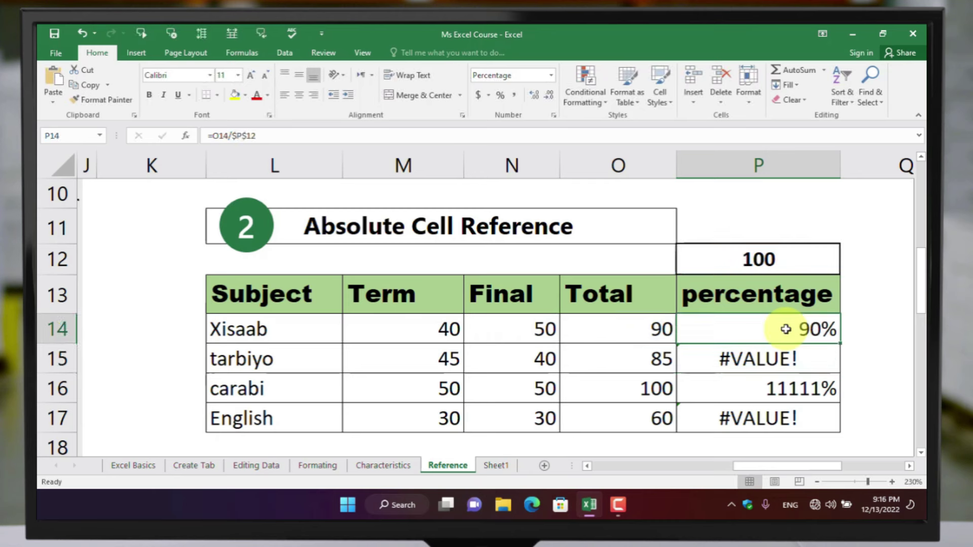
drag(841, 344, 832, 429)
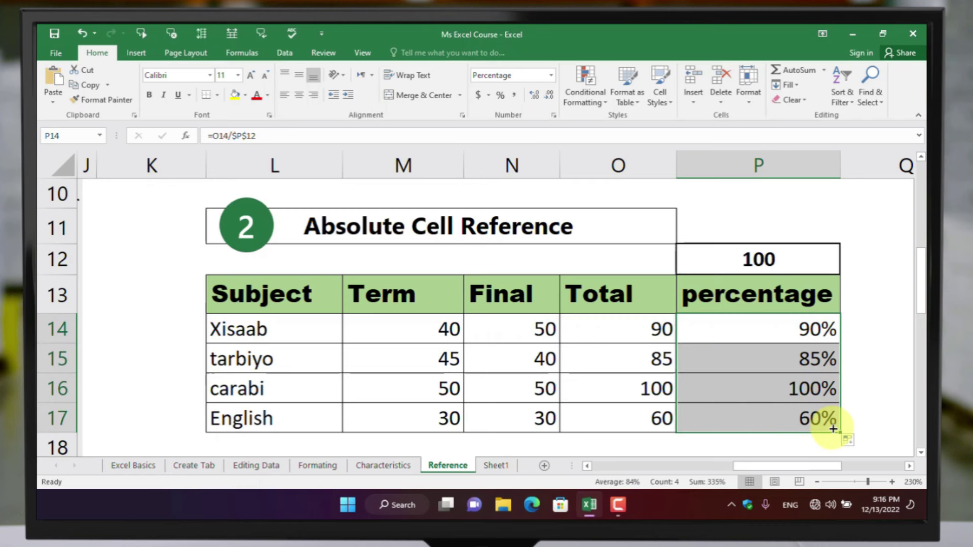
Scroll down to the Multiplication Table and zoom out to 170% to show it whole
scroll(832, 429, up, 1)
scroll(805, 408, down, 1)
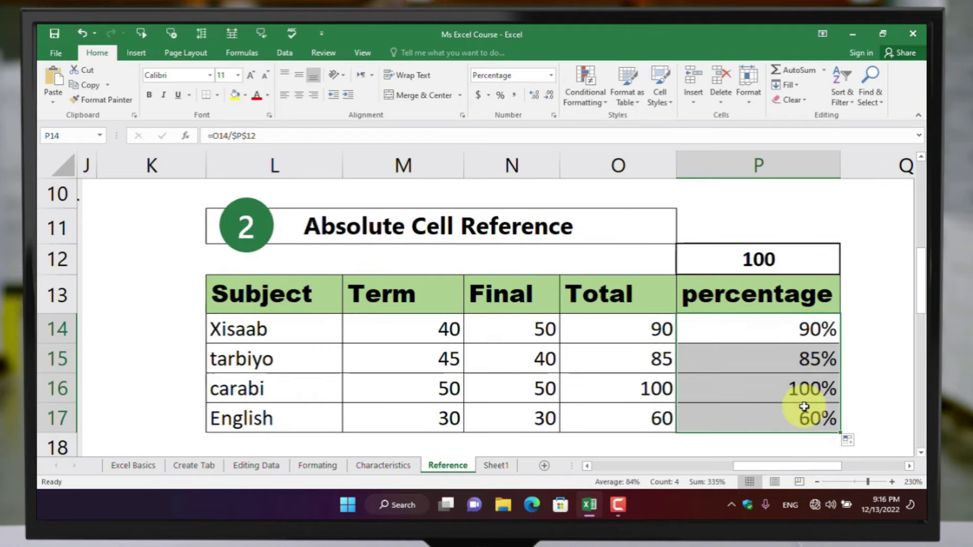
scroll(805, 355, down, 1)
scroll(804, 407, down, 1)
scroll(798, 401, down, 1)
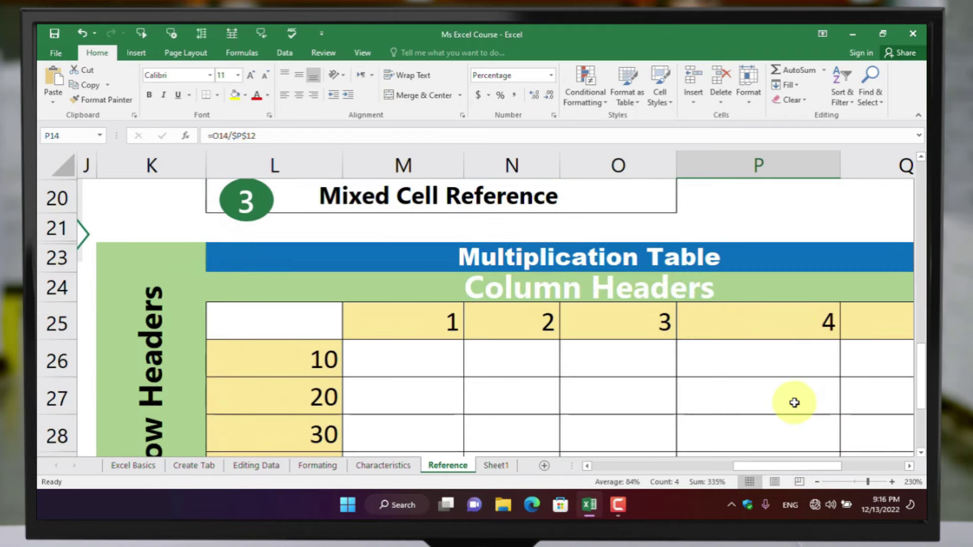
scroll(794, 403, up, 1)
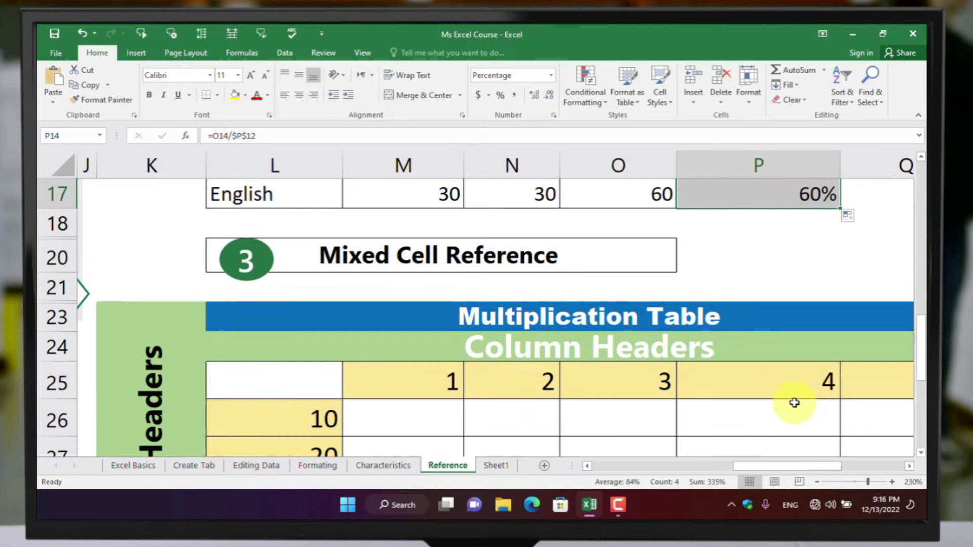
scroll(794, 403, up, 1)
scroll(795, 403, up, 2)
scroll(794, 403, up, 1)
scroll(794, 403, up, 2)
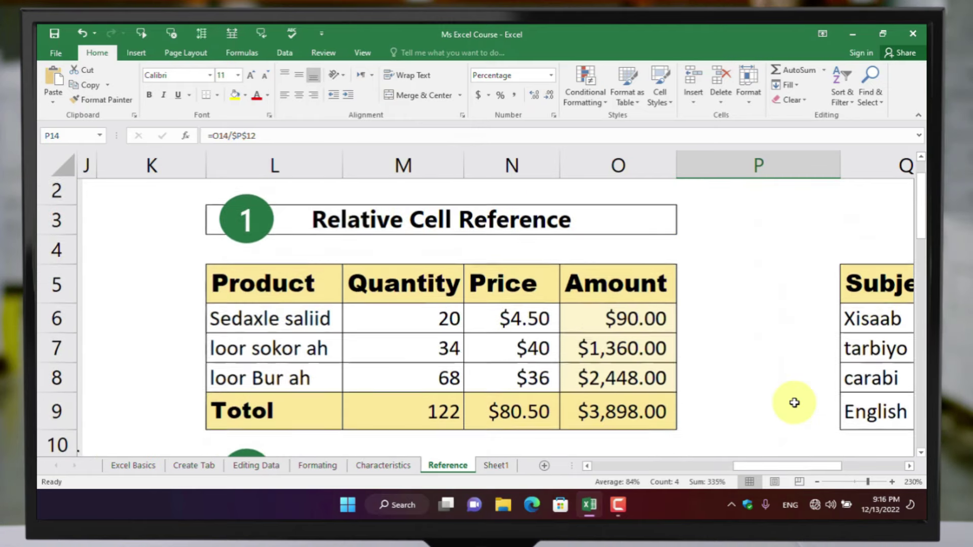
scroll(795, 403, down, 1)
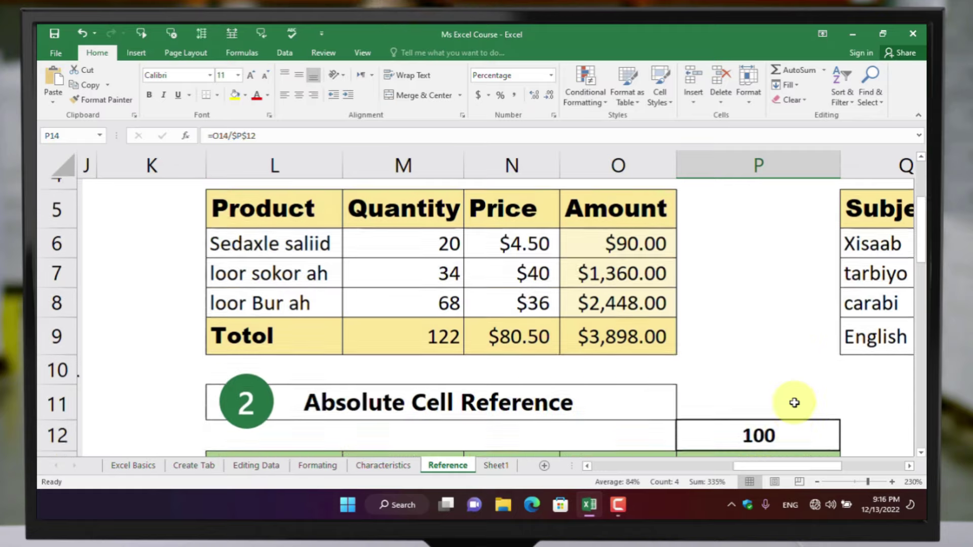
scroll(795, 403, down, 1)
scroll(794, 403, down, 1)
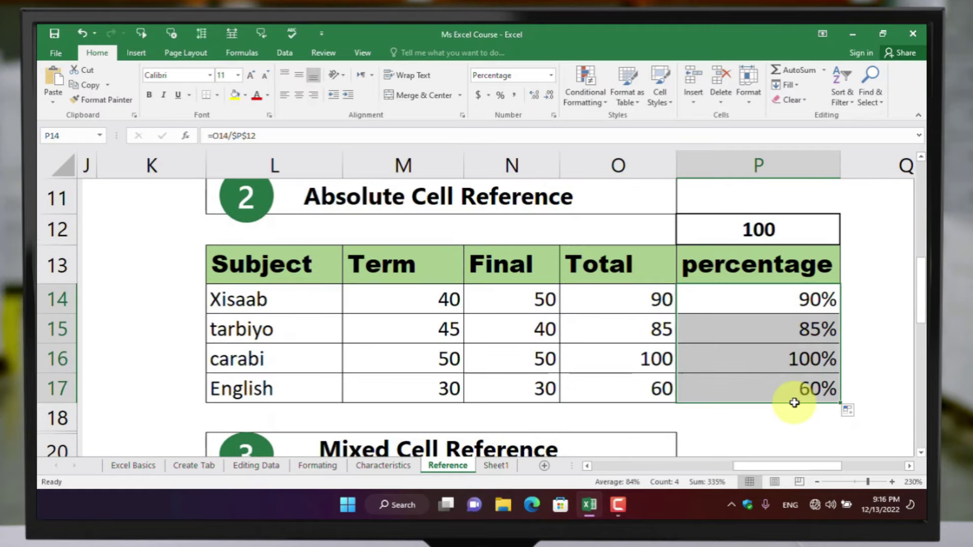
scroll(794, 403, down, 1)
scroll(795, 403, down, 2)
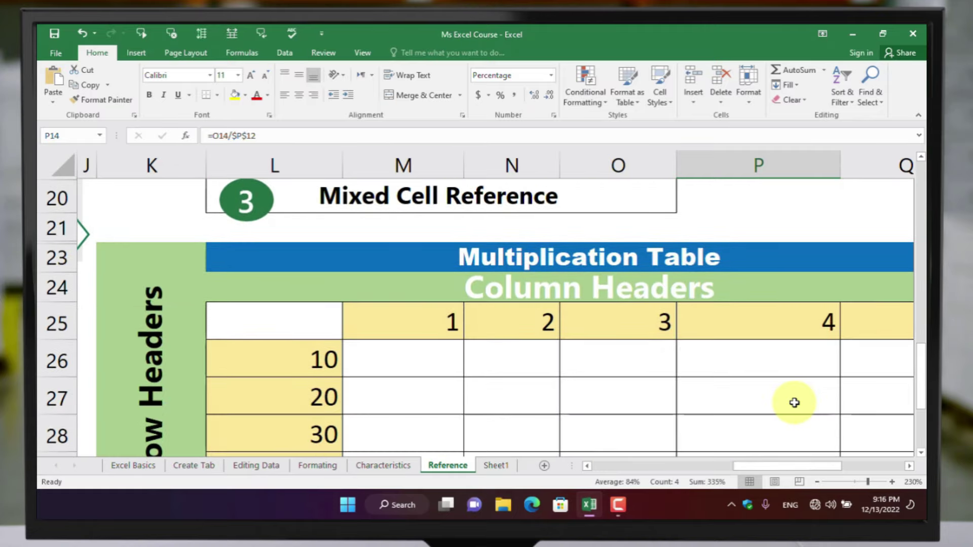
scroll(794, 403, down, 1)
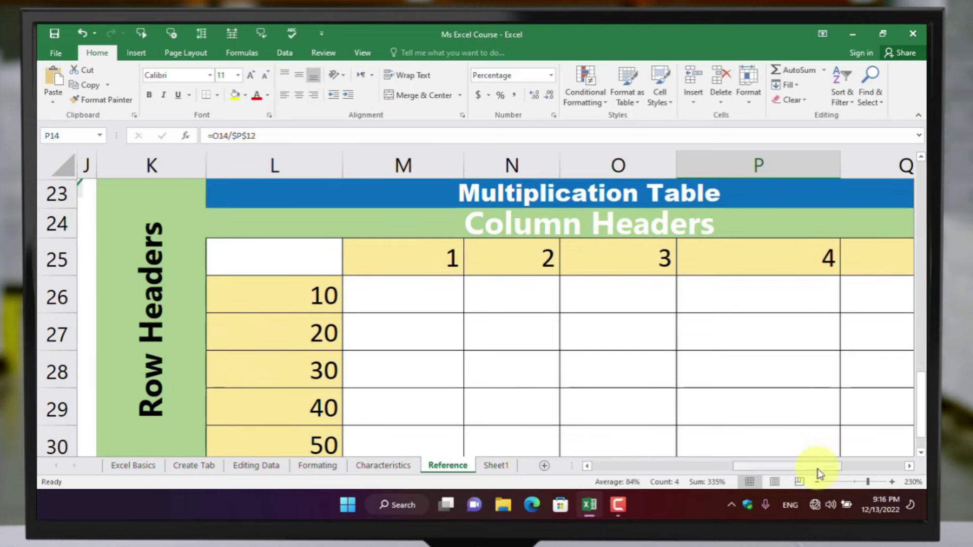
click(817, 481)
click(818, 481)
click(817, 482)
click(818, 481)
click(817, 482)
click(817, 481)
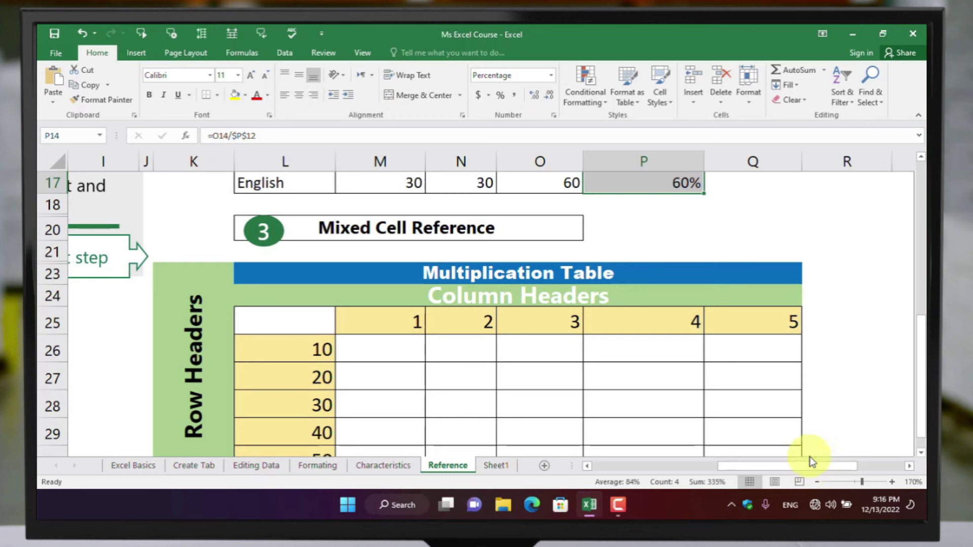
scroll(855, 356, down, 1)
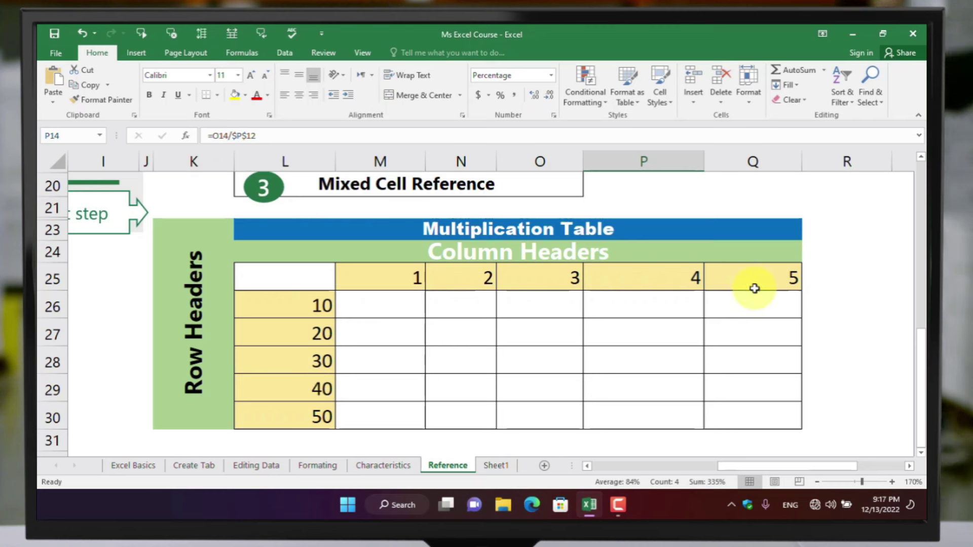
Enter =L26*M$25 in M26, using F4 to make the column-header reference mixed
click(380, 306)
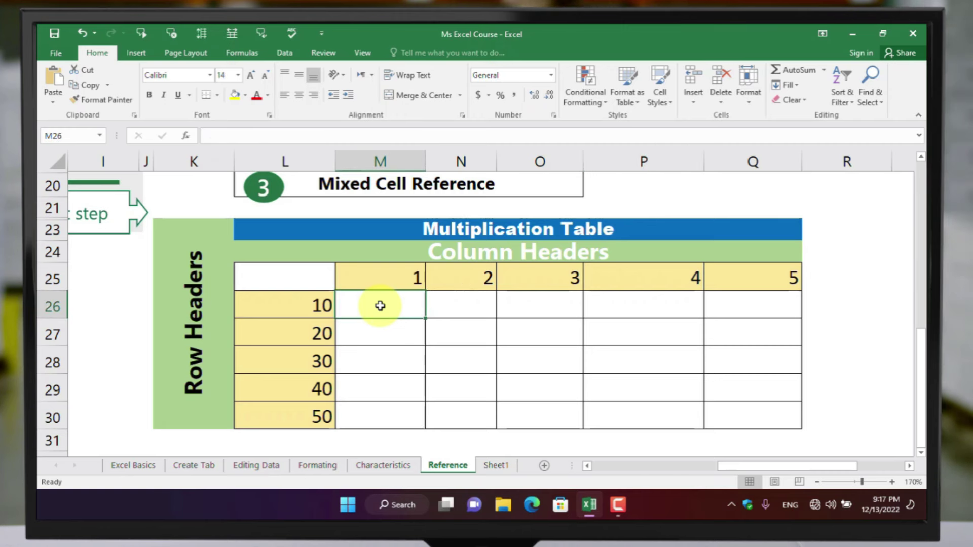
text(=)
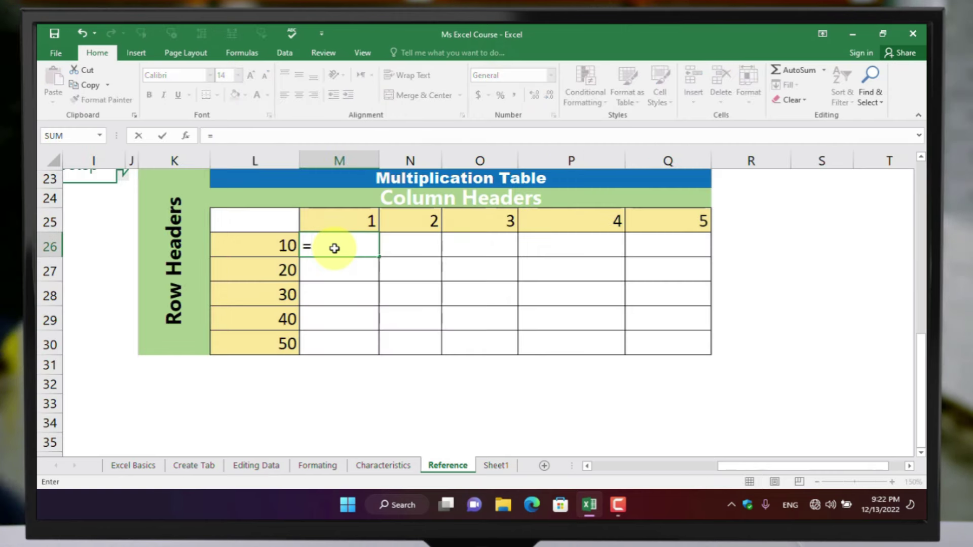
click(289, 248)
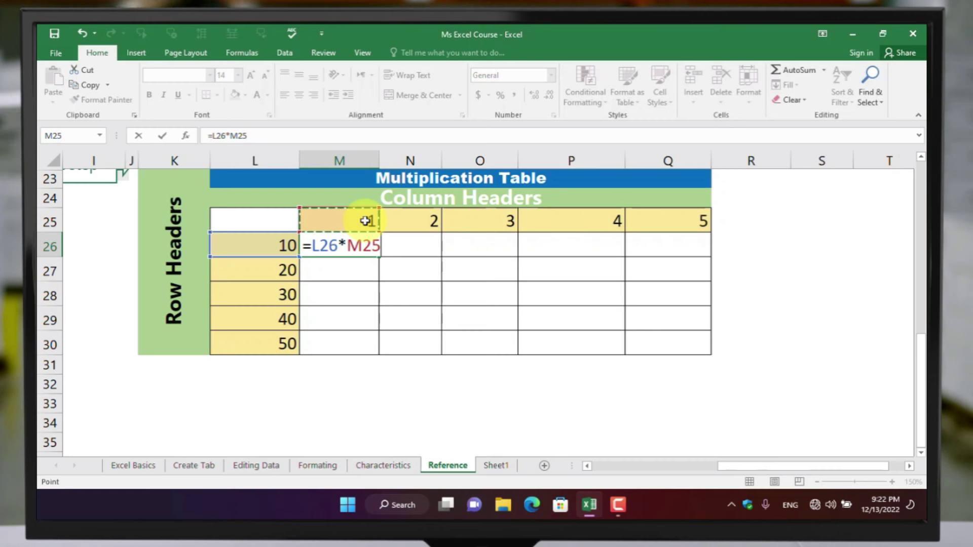
key(F4)
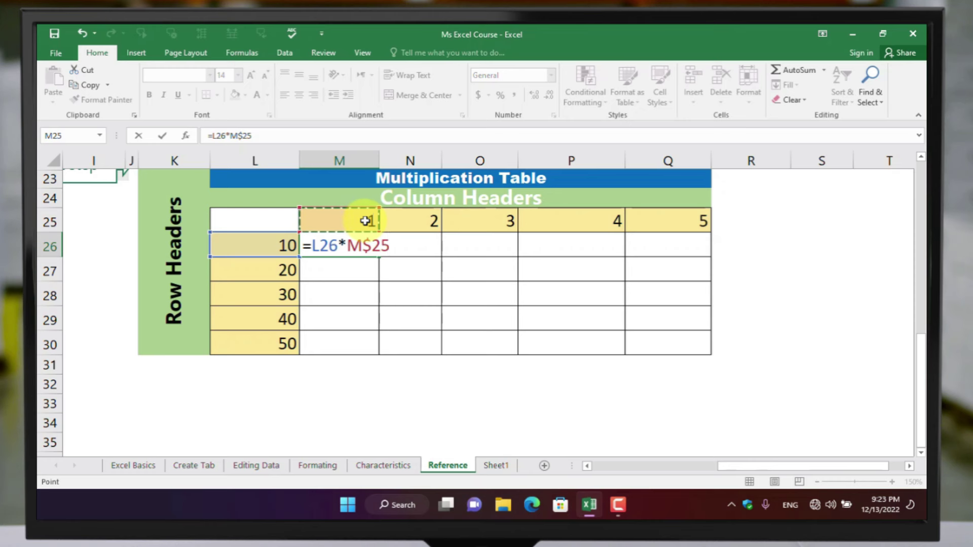
key(Return)
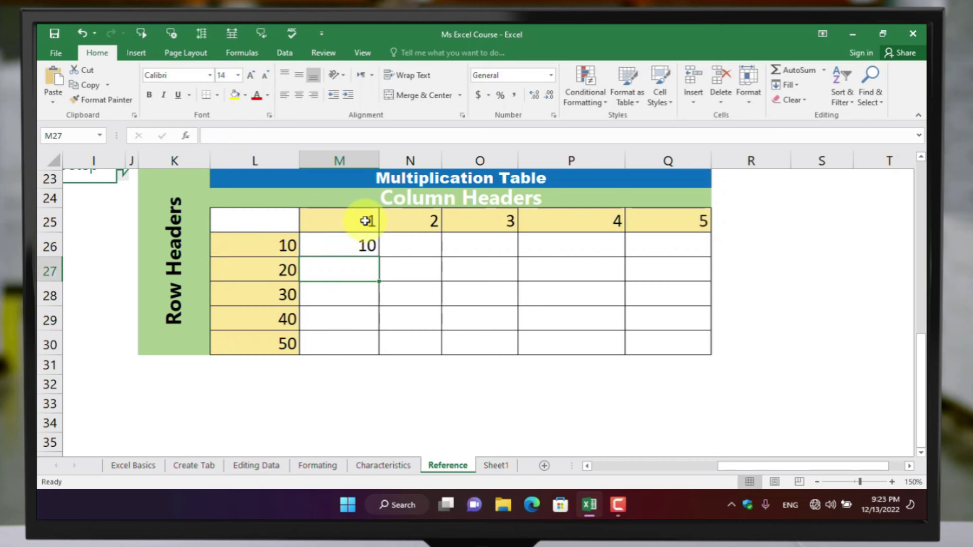
Fill the formula down to M30 for 10 through 50, undoing the fill across to Q30
click(356, 246)
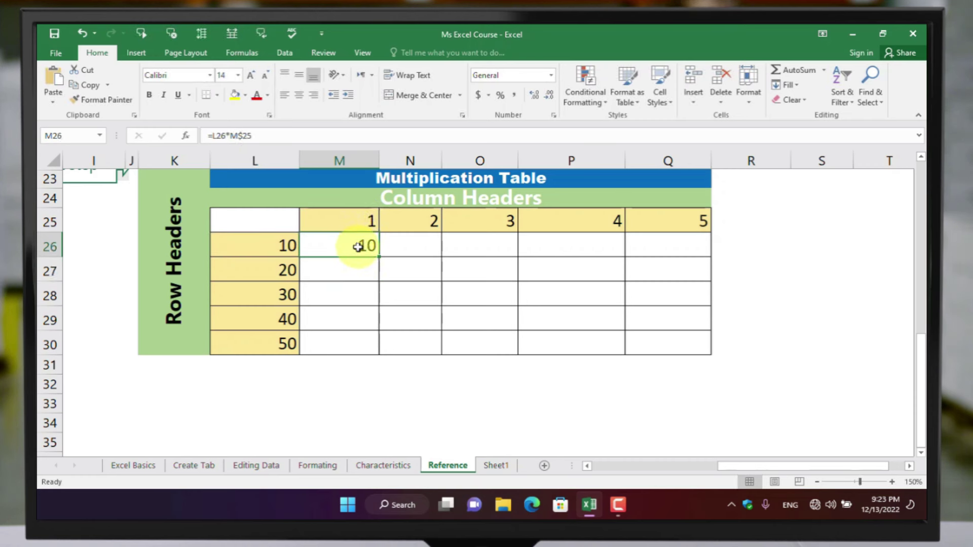
drag(377, 279, 373, 344)
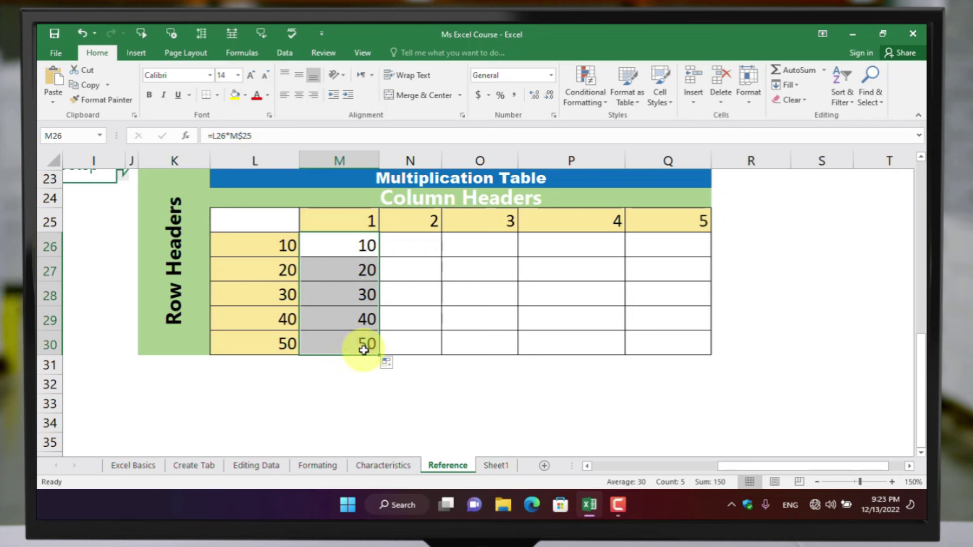
drag(379, 353, 686, 354)
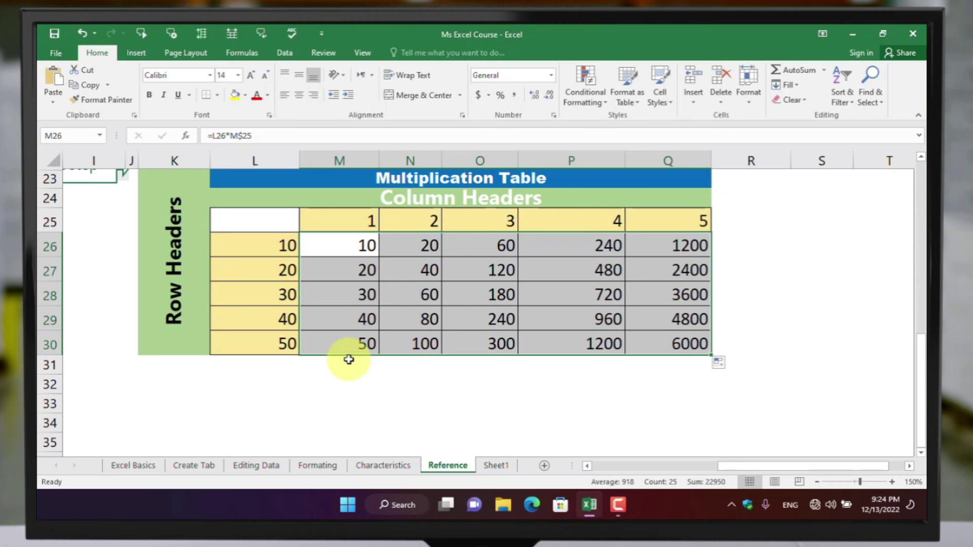
key(ctrl+z)
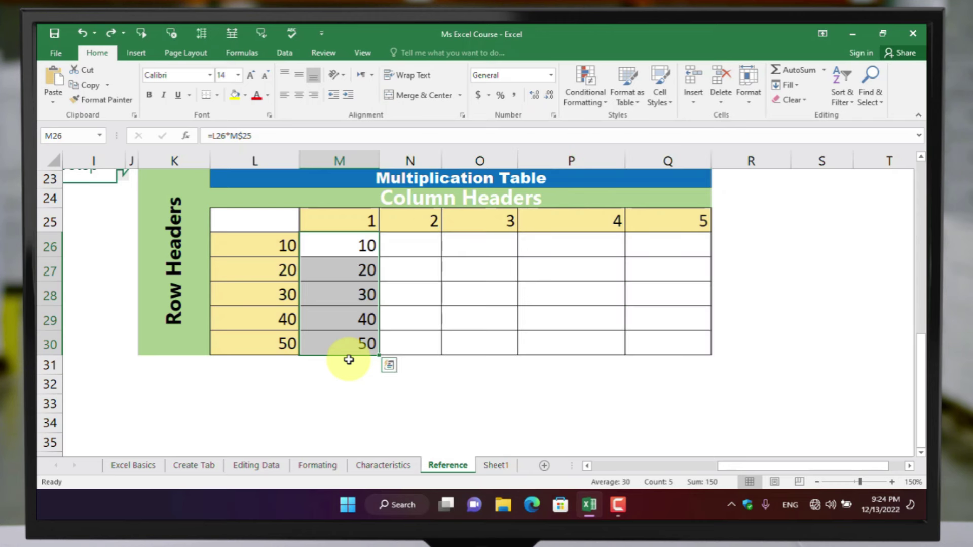
Change the L26 reference in M26's formula to the mixed reference $L26
click(355, 248)
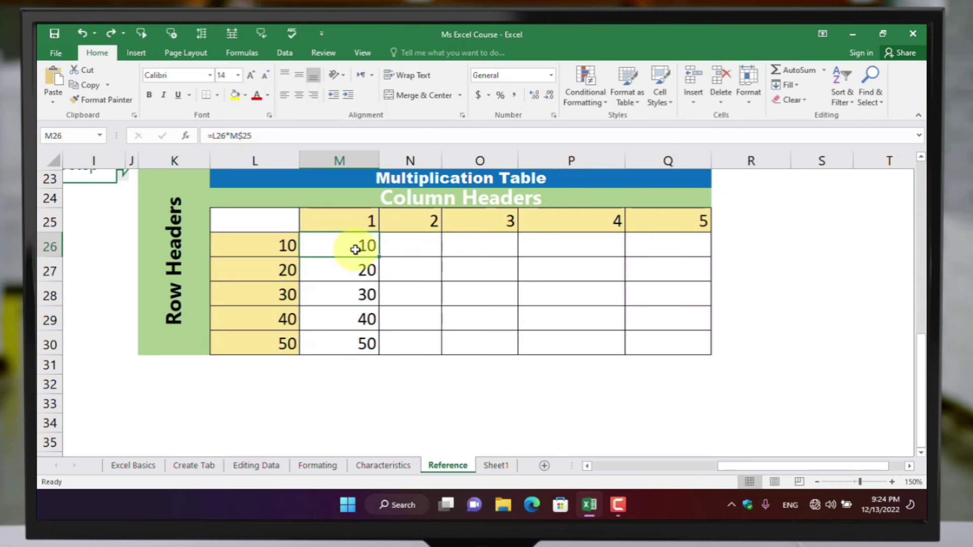
double_click(355, 249)
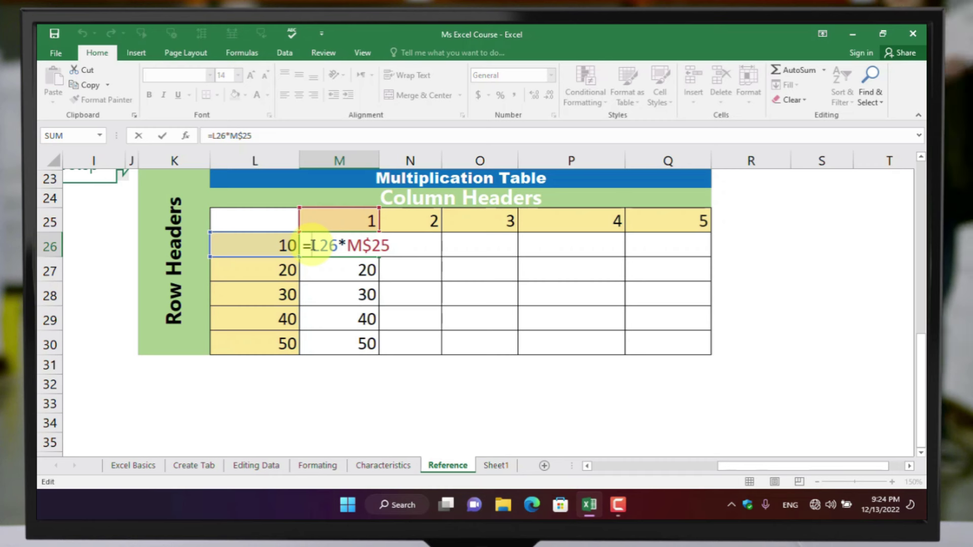
click(312, 247)
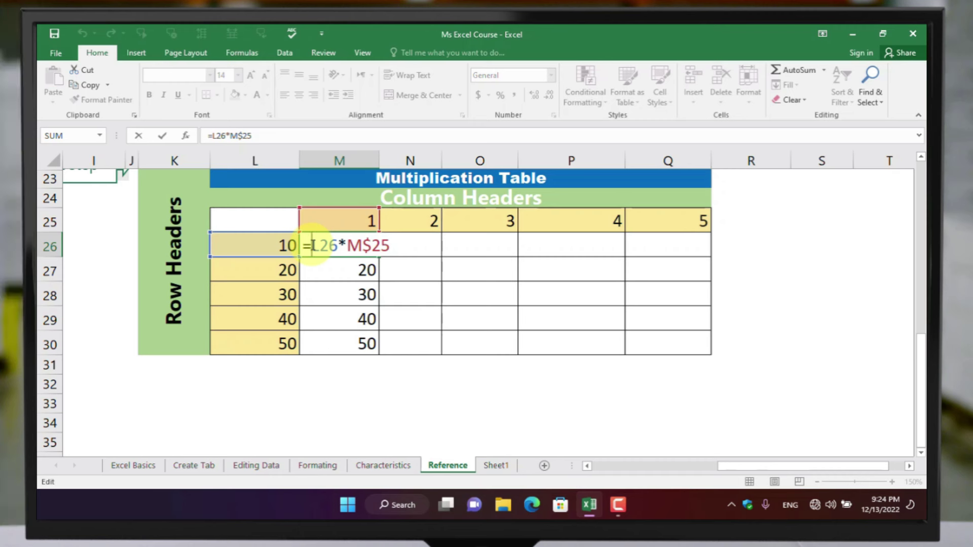
key(F4)
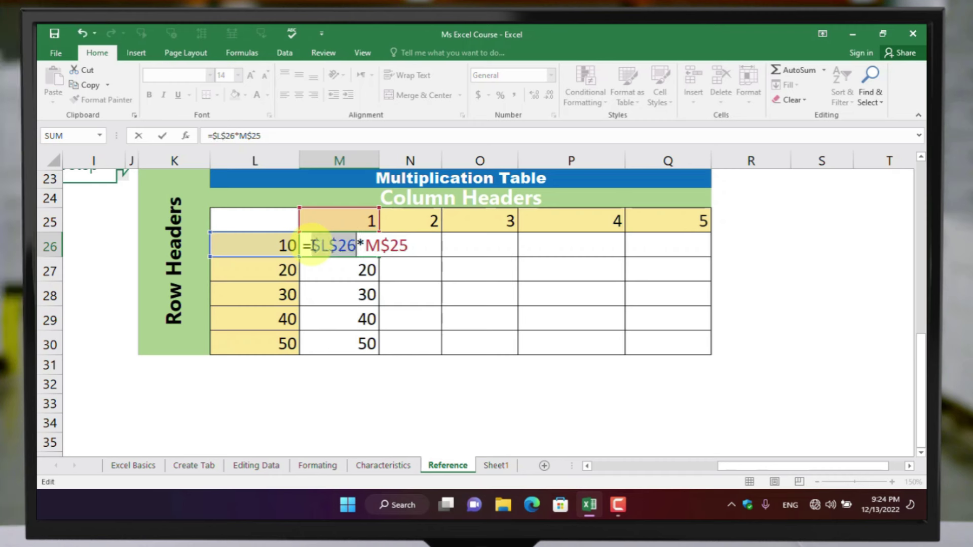
key(F4)
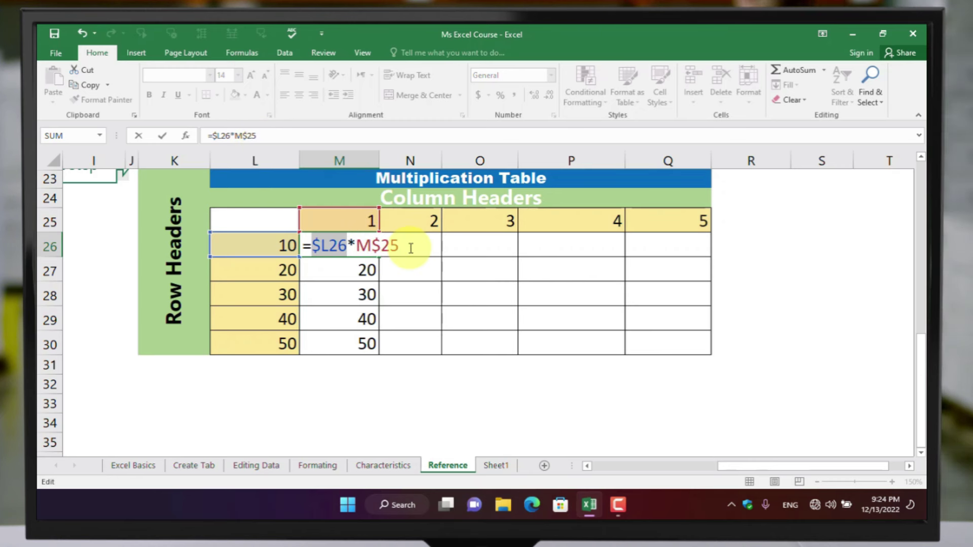
key(Return)
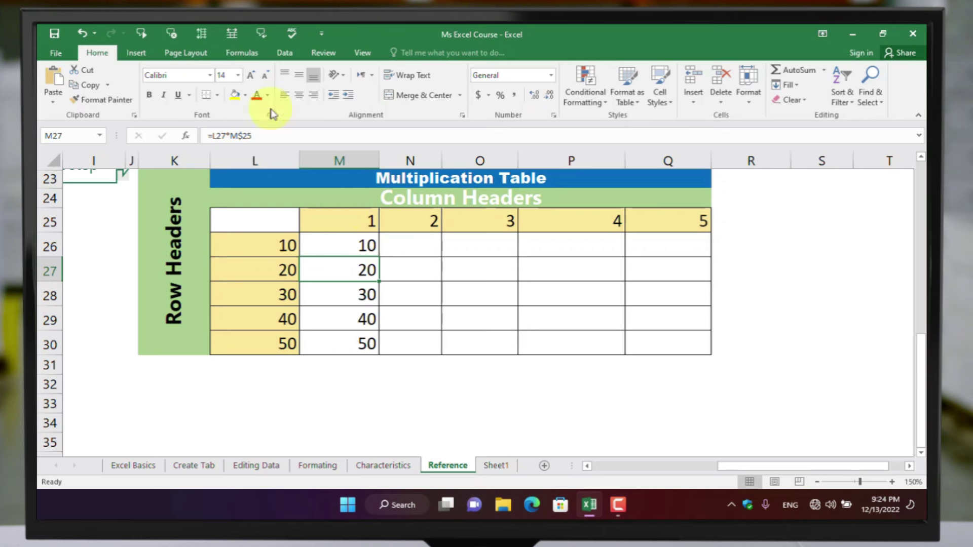
Toggle Show Formulas on and back off to check the formula against the values
click(241, 54)
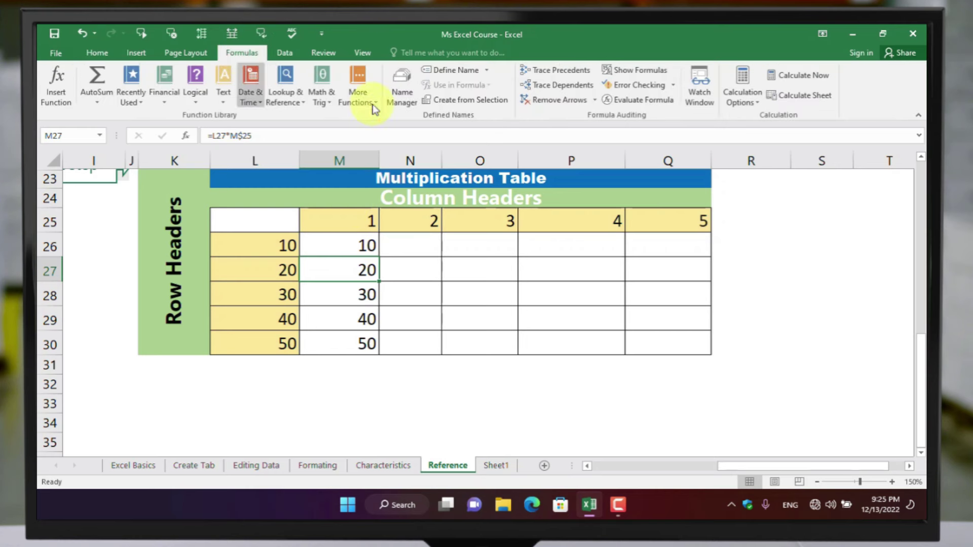
click(649, 72)
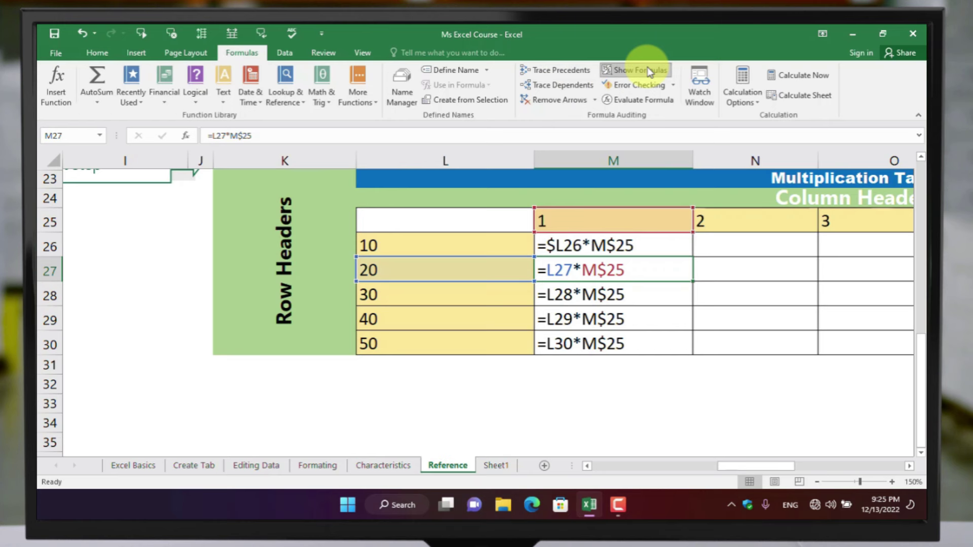
click(650, 72)
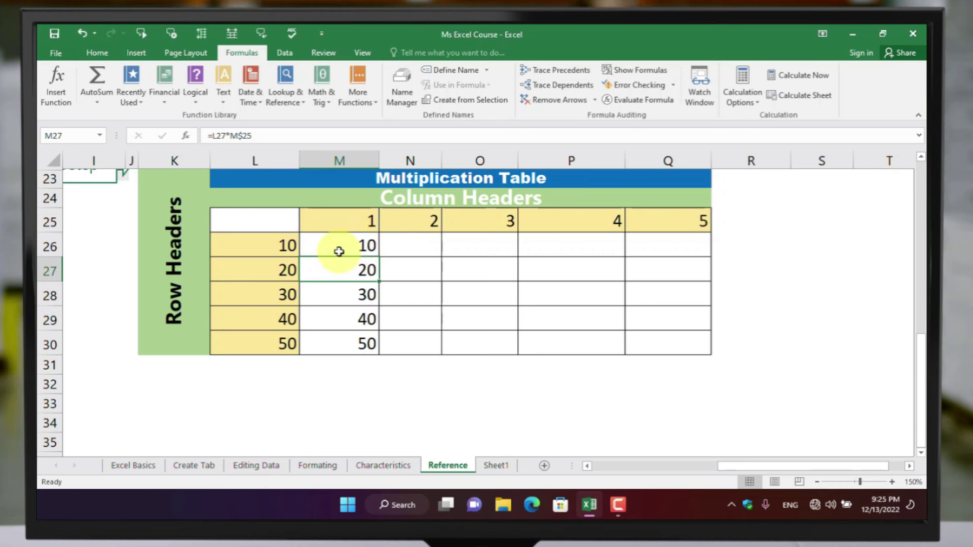
Undo the column M results and enter =$L26*M$25 in M26
key(ctrl+z)
click(368, 248)
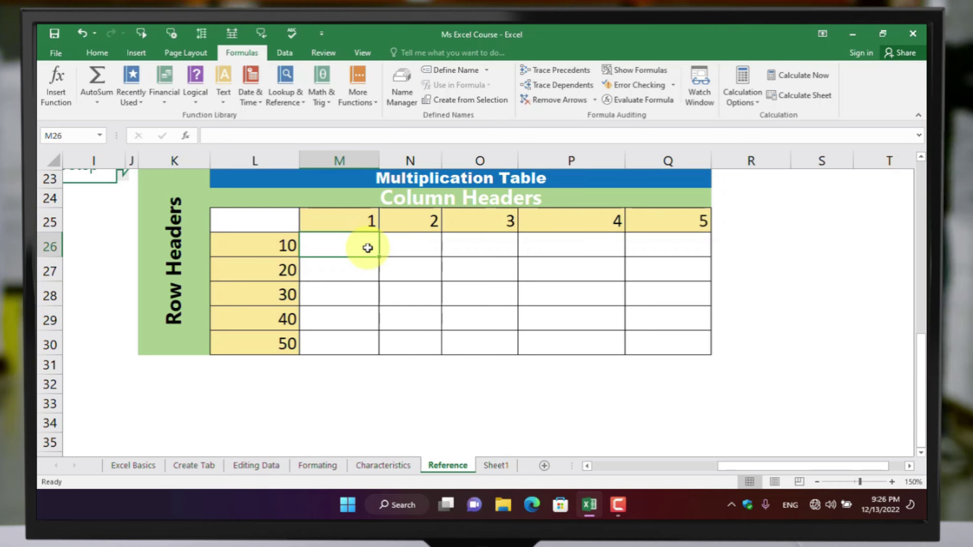
text(=)
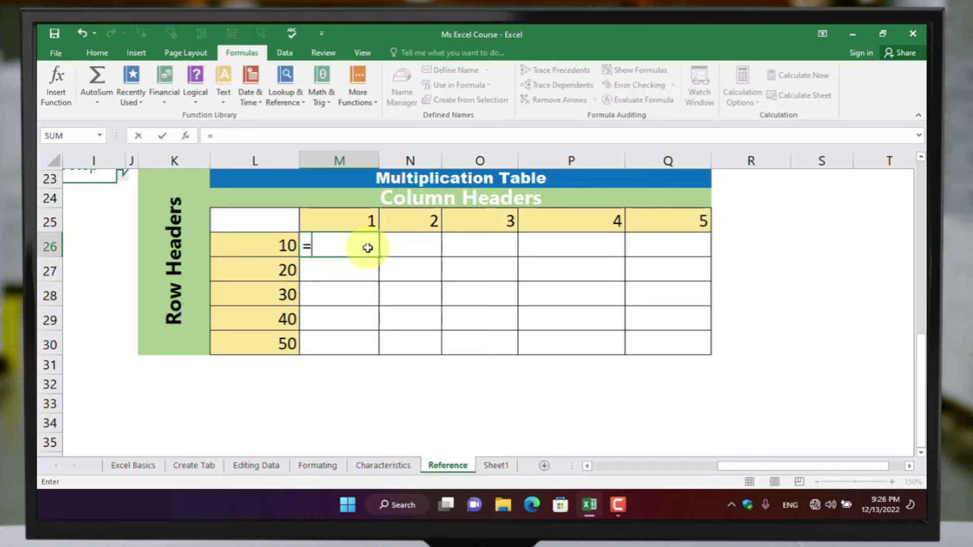
click(285, 245)
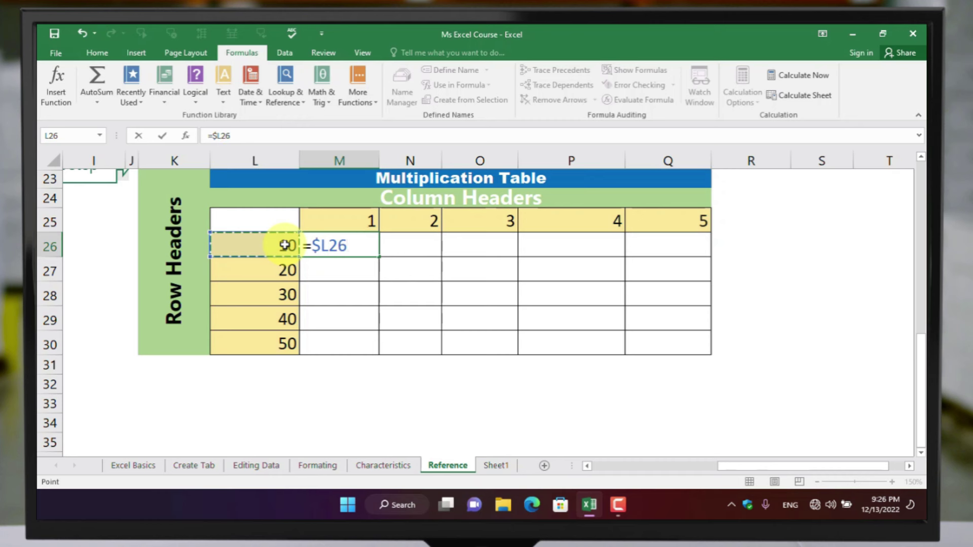
text(*)
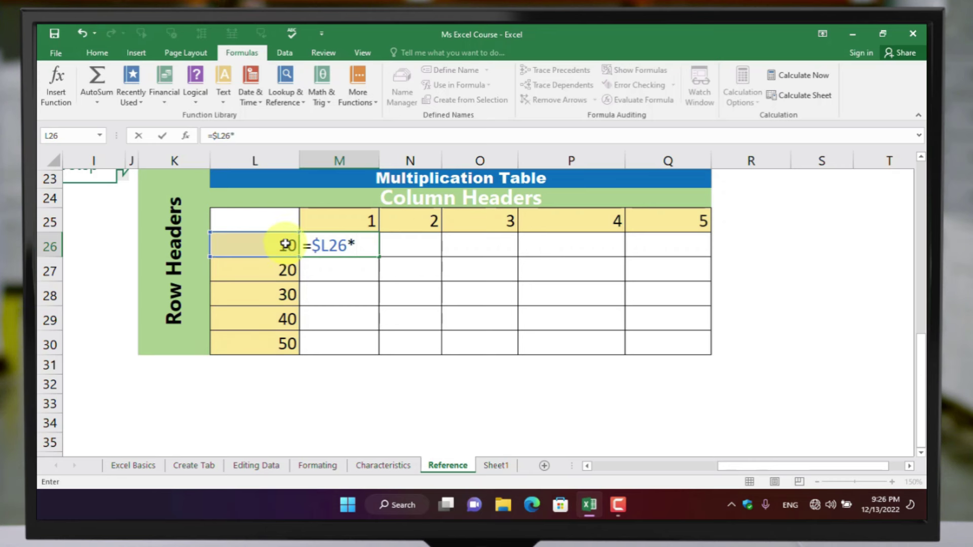
click(357, 219)
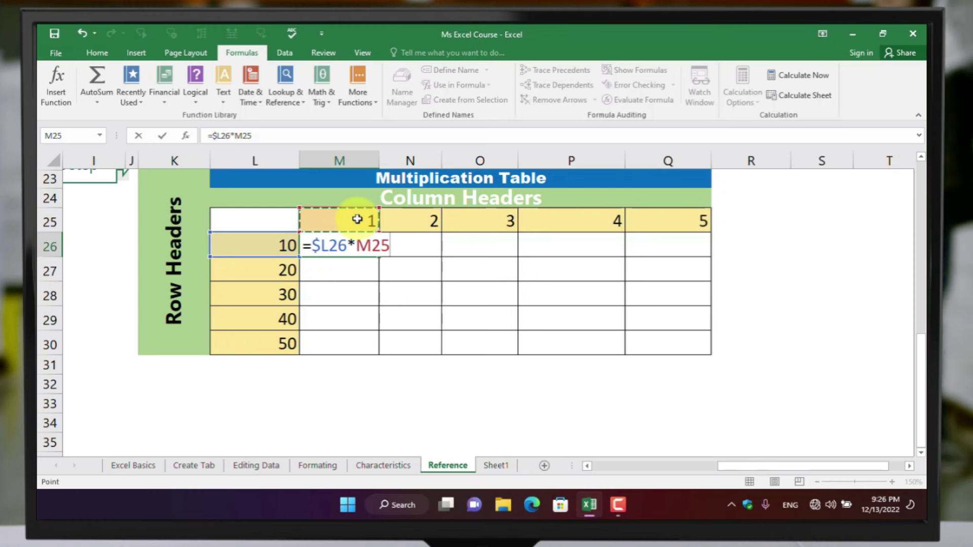
key(F4)
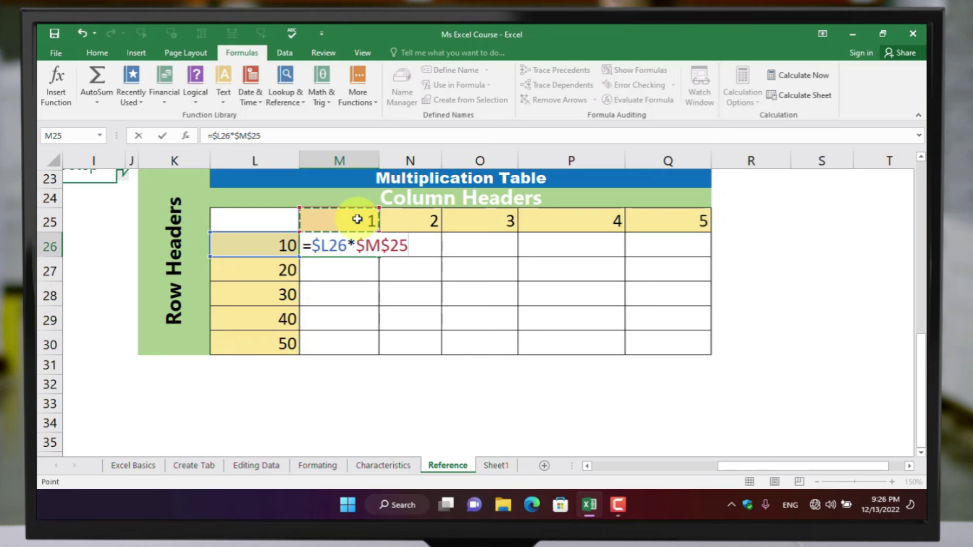
key(F4)
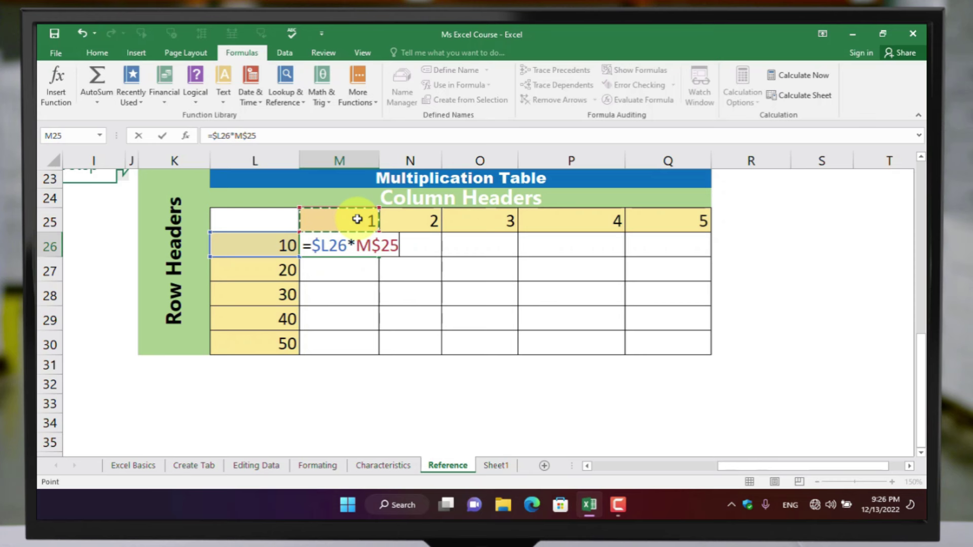
key(Return)
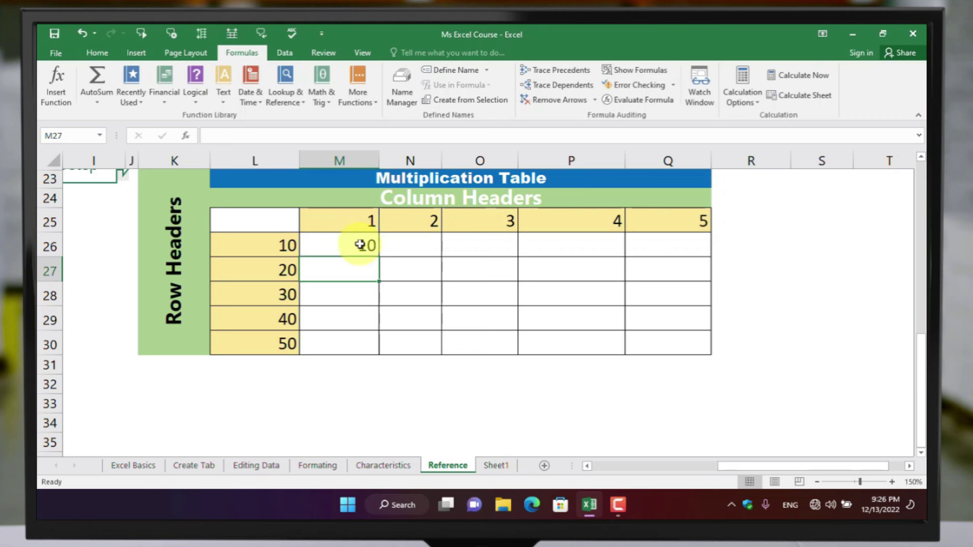
Fill M26's formula down to row 30 and across to column Q
click(360, 245)
mouse_move(379, 258)
mouse_down()
mouse_move(378, 349)
mouse_move(648, 347)
mouse_up()
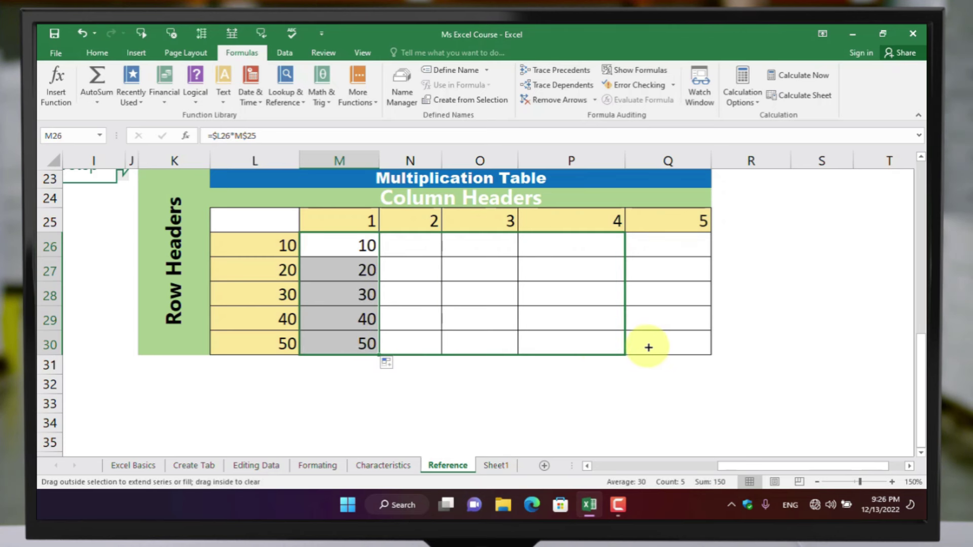
drag(649, 348, 686, 347)
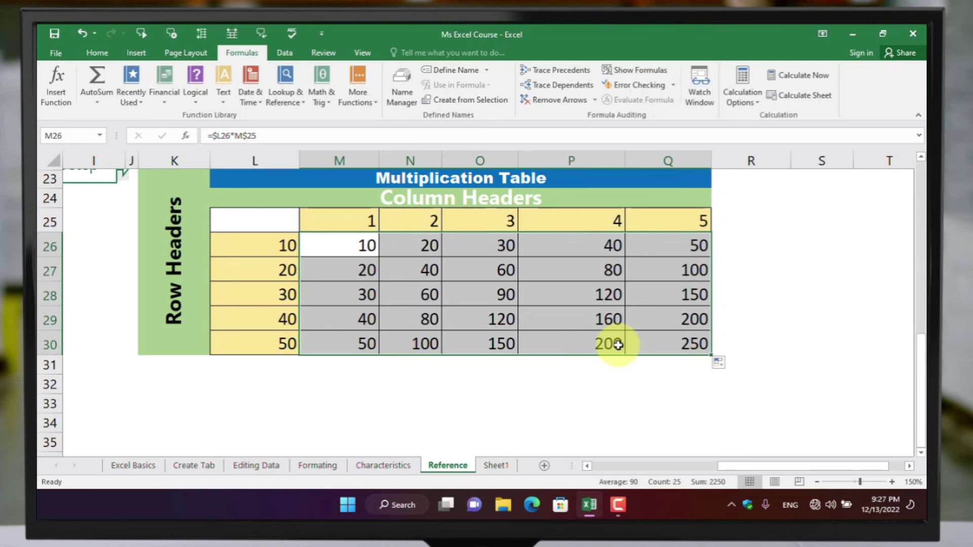
click(368, 245)
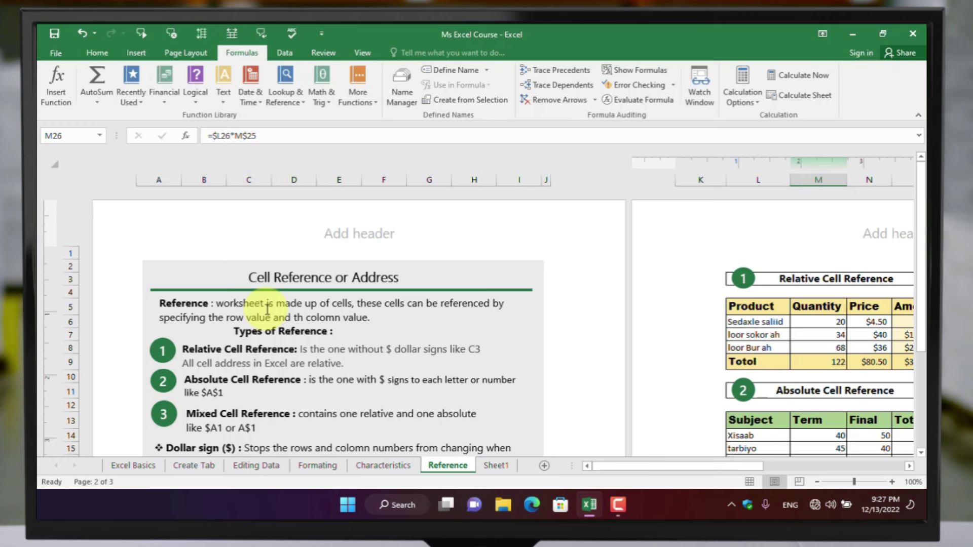
scroll(267, 308, down, 2)
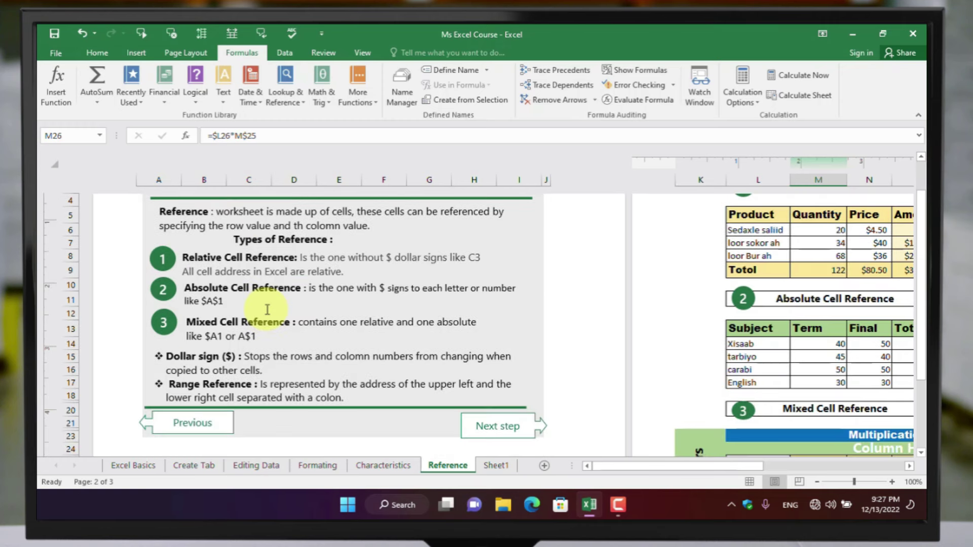
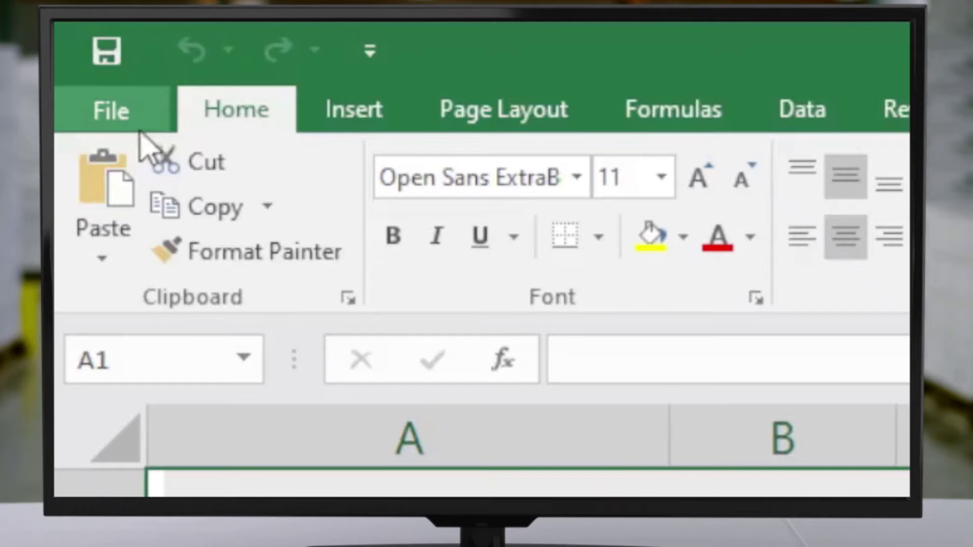
Open the Quick Access Toolbar page of Excel Options
click(147, 113)
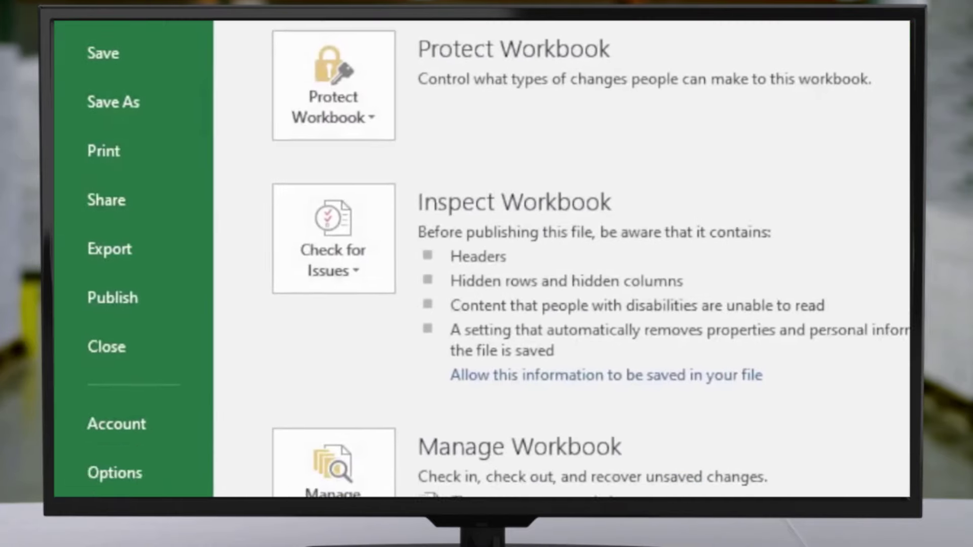
click(130, 461)
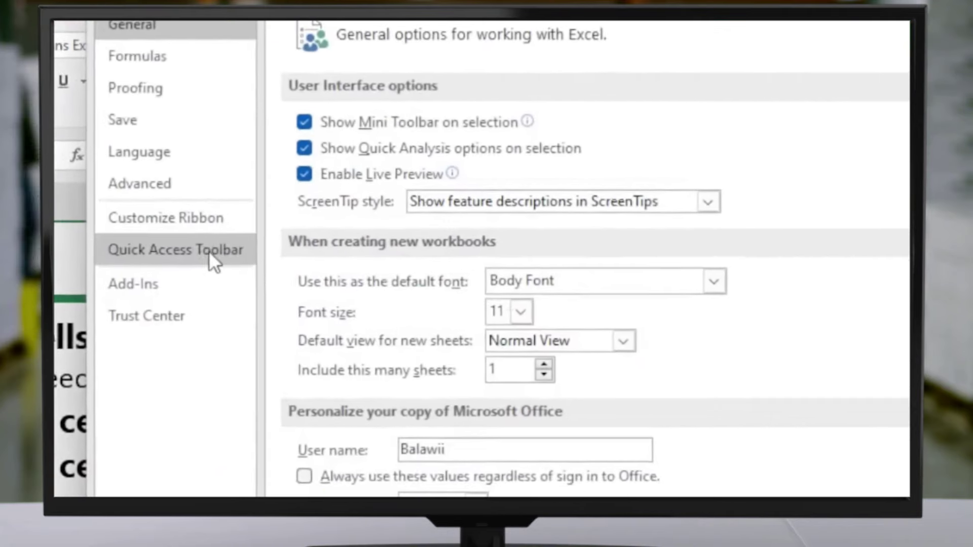
click(278, 189)
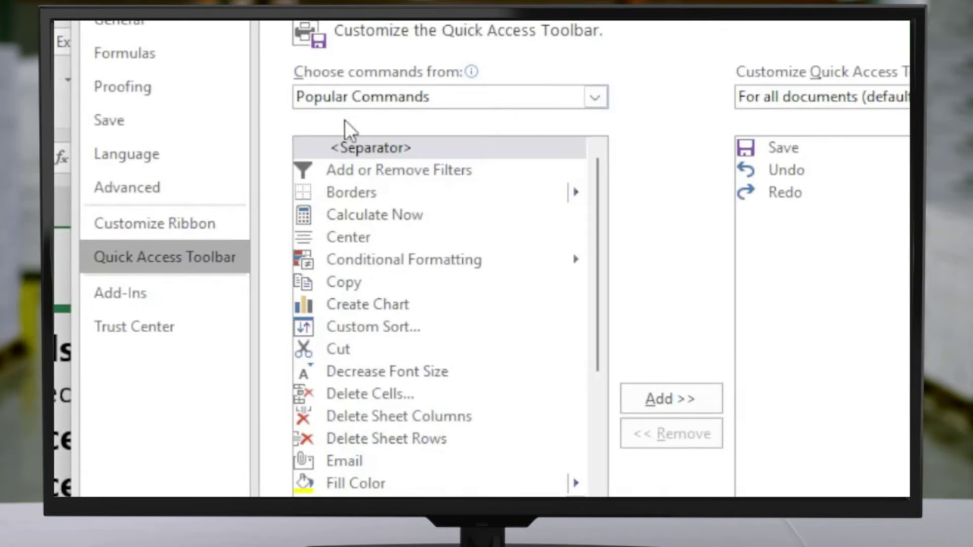
List All Commands and scroll down to the Speak Cells entries
click(598, 102)
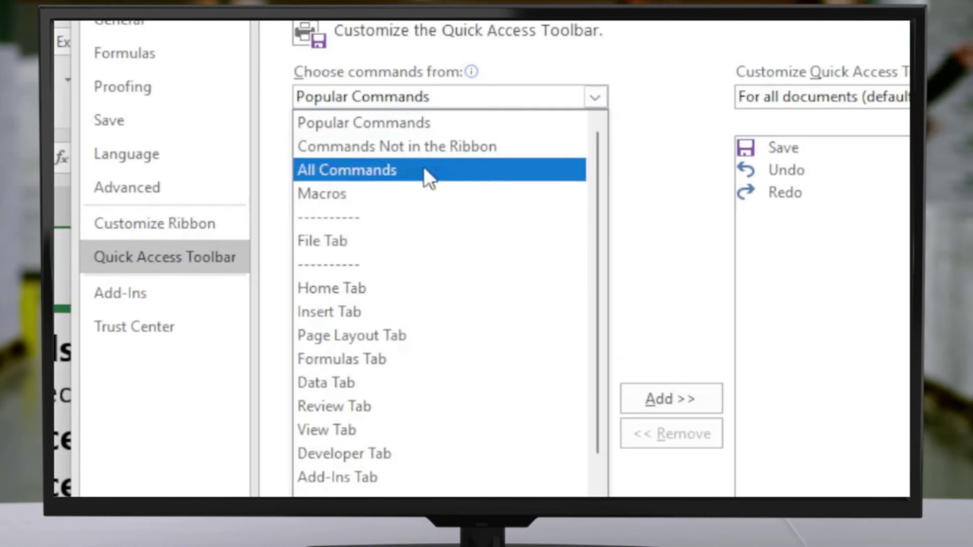
click(411, 172)
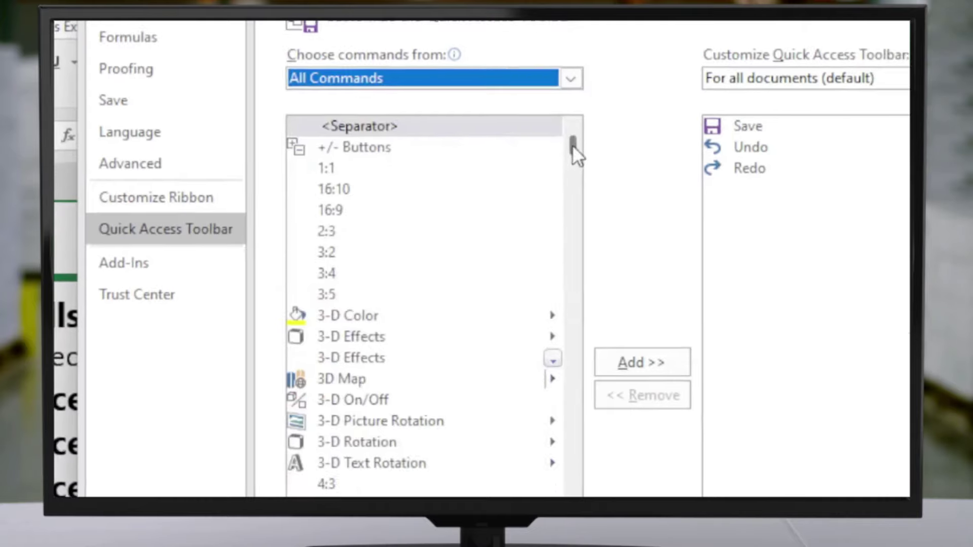
mouse_move(572, 145)
mouse_down()
mouse_move(521, 148)
mouse_move(521, 157)
mouse_up()
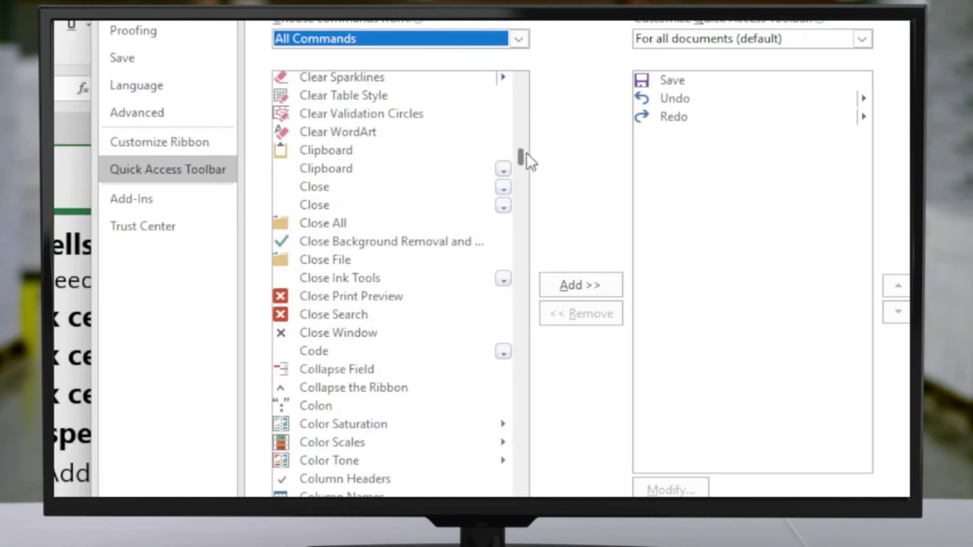
scroll(374, 228, down, 4)
scroll(374, 254, down, 4)
scroll(375, 266, down, 7)
scroll(375, 263, down, 4)
scroll(391, 268, down, 20)
scroll(401, 275, down, 10)
scroll(400, 275, down, 7)
scroll(398, 277, down, 6)
scroll(396, 279, down, 5)
scroll(394, 281, down, 6)
scroll(395, 279, down, 8)
scroll(394, 280, down, 6)
scroll(393, 279, down, 5)
scroll(393, 279, down, 6)
scroll(393, 280, down, 4)
scroll(394, 280, down, 7)
scroll(392, 280, down, 7)
scroll(390, 279, down, 4)
scroll(390, 278, down, 5)
scroll(390, 279, down, 5)
scroll(390, 279, down, 4)
scroll(390, 279, down, 8)
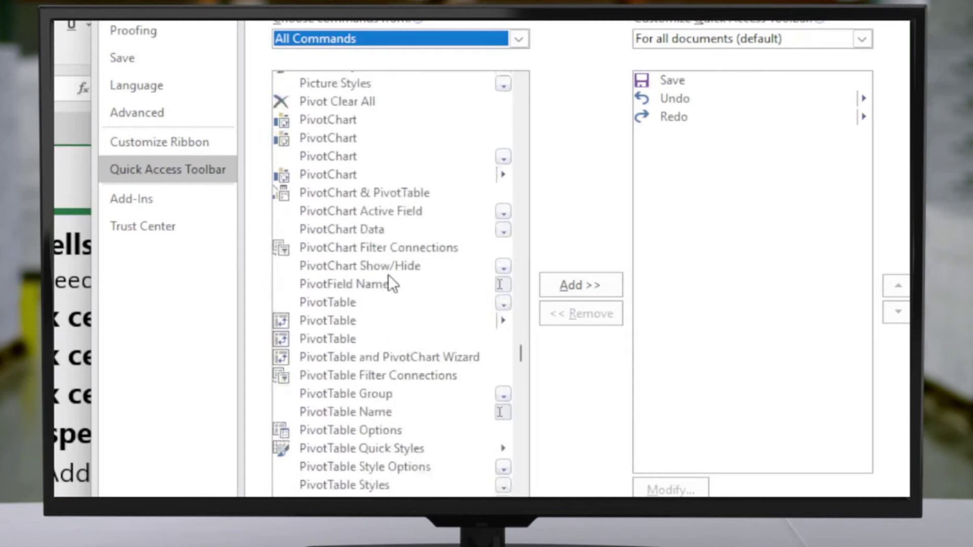
scroll(388, 279, down, 2)
scroll(388, 275, down, 7)
scroll(387, 272, down, 7)
scroll(388, 273, down, 6)
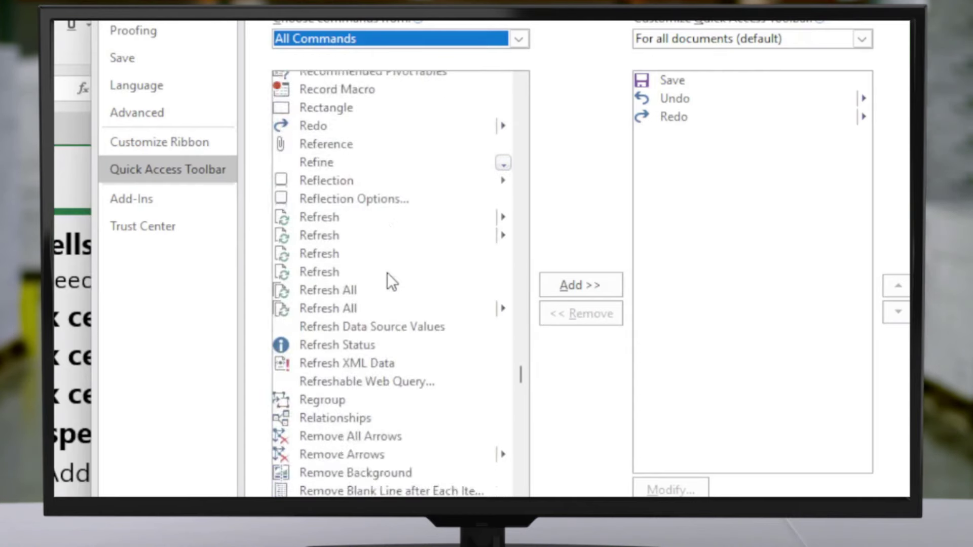
scroll(387, 273, down, 7)
scroll(387, 273, down, 5)
scroll(387, 273, down, 5)
scroll(387, 272, down, 4)
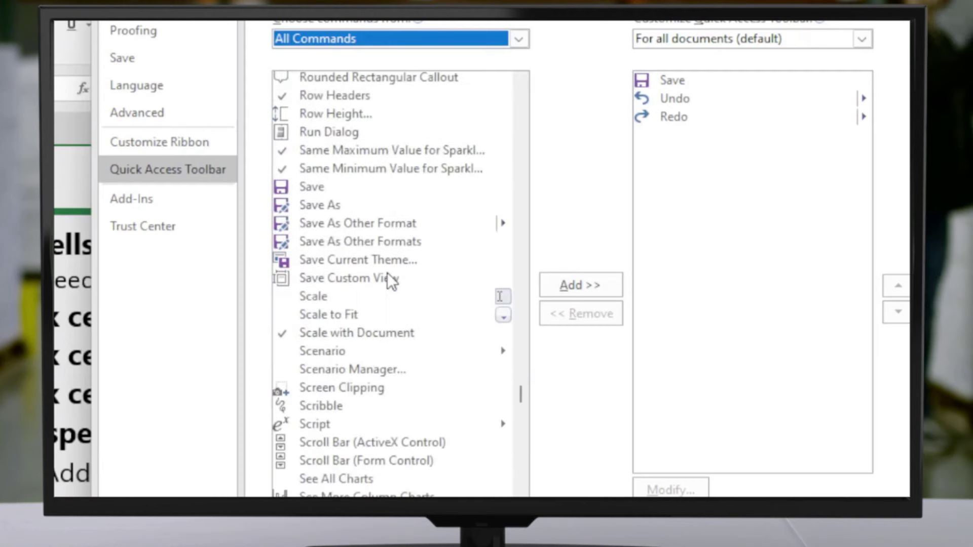
scroll(387, 272, down, 4)
scroll(387, 273, down, 4)
scroll(387, 273, down, 5)
scroll(387, 273, down, 2)
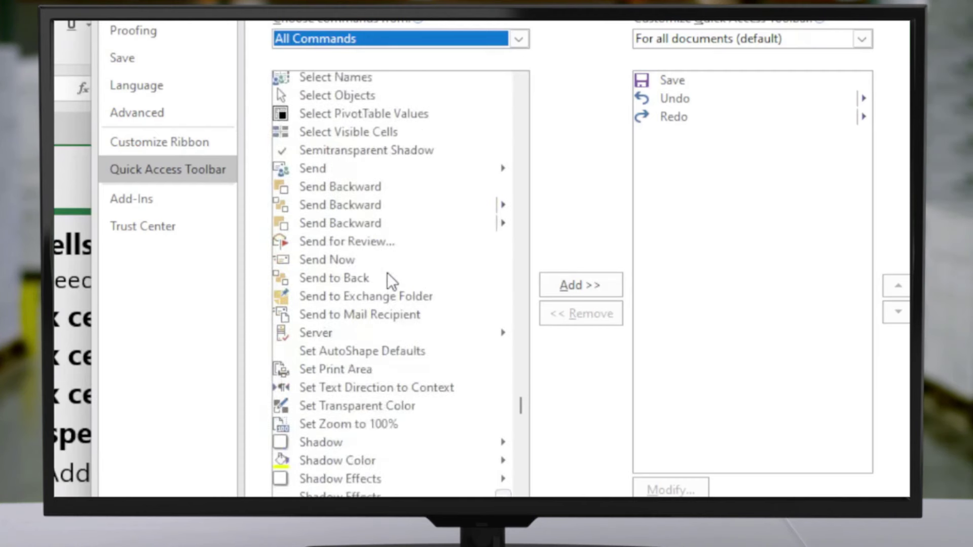
scroll(387, 272, down, 4)
scroll(388, 272, down, 3)
scroll(387, 273, down, 2)
scroll(387, 272, down, 3)
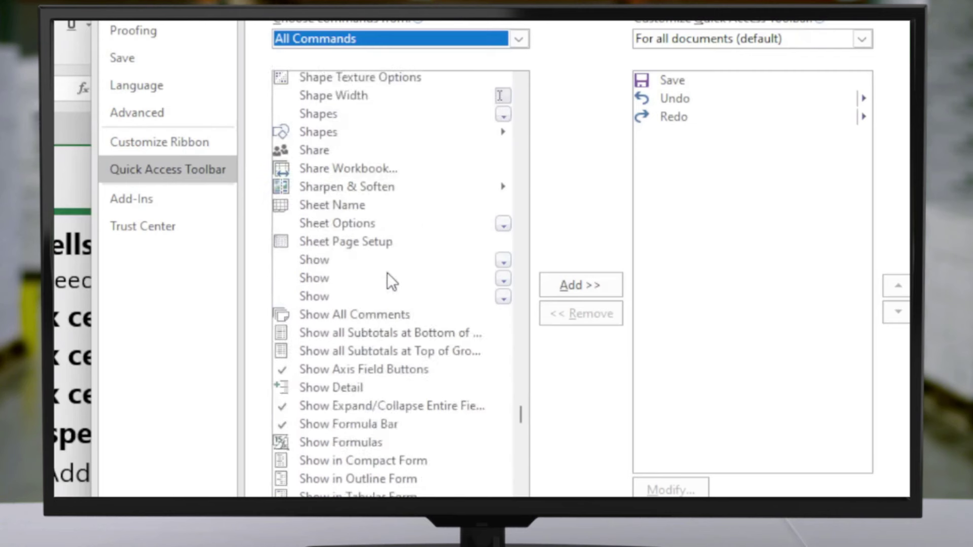
scroll(387, 272, down, 10)
scroll(386, 274, down, 3)
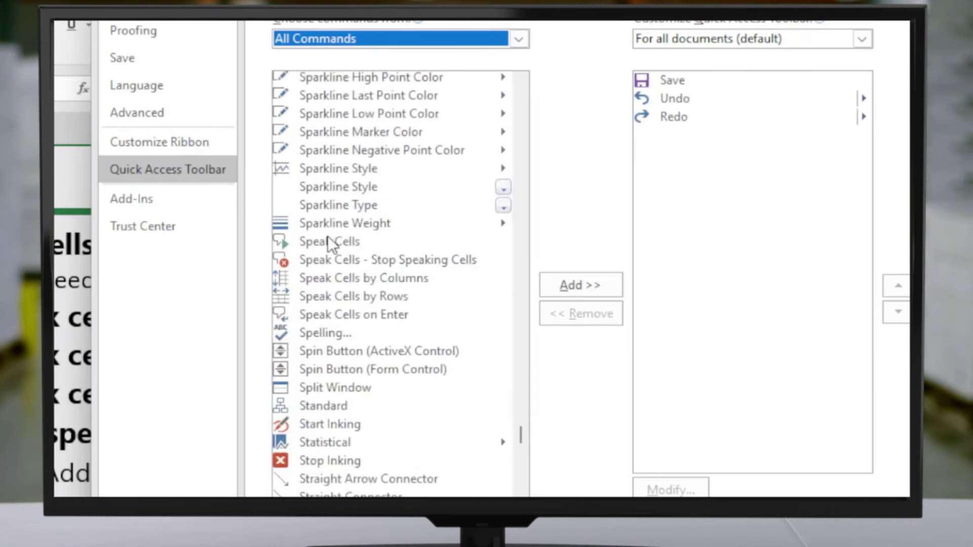
Add Speak Cells, Stop Speaking Cells, by Columns, by Rows and on Enter to the toolbar, then confirm
click(348, 239)
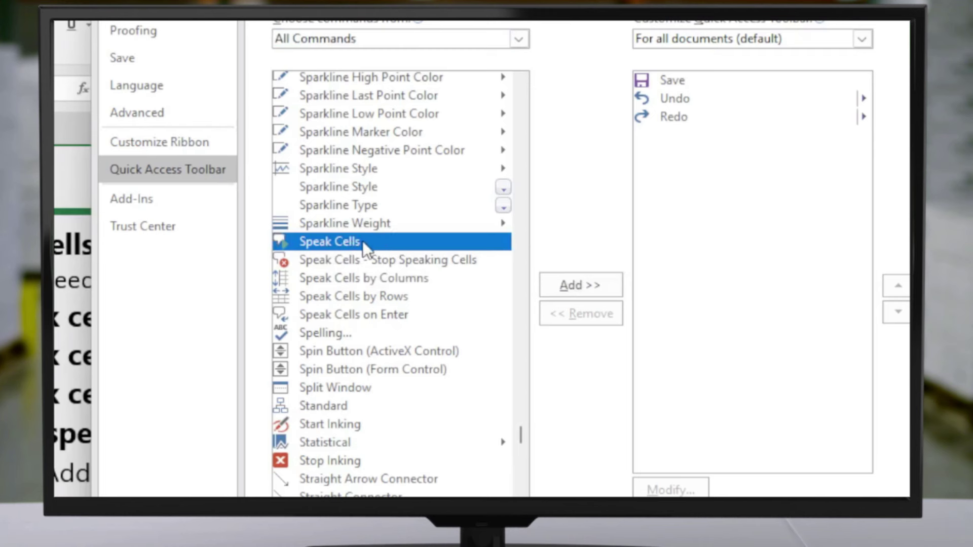
click(563, 278)
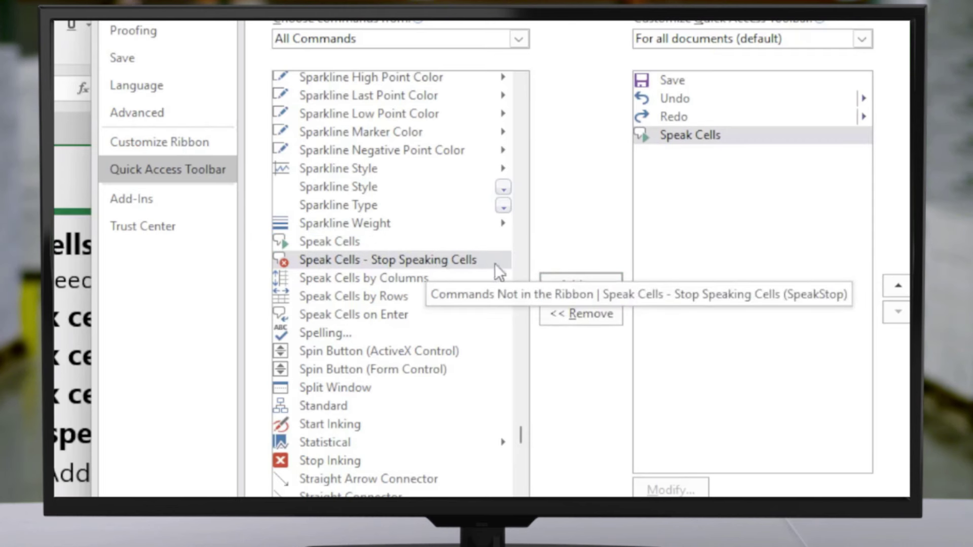
click(578, 285)
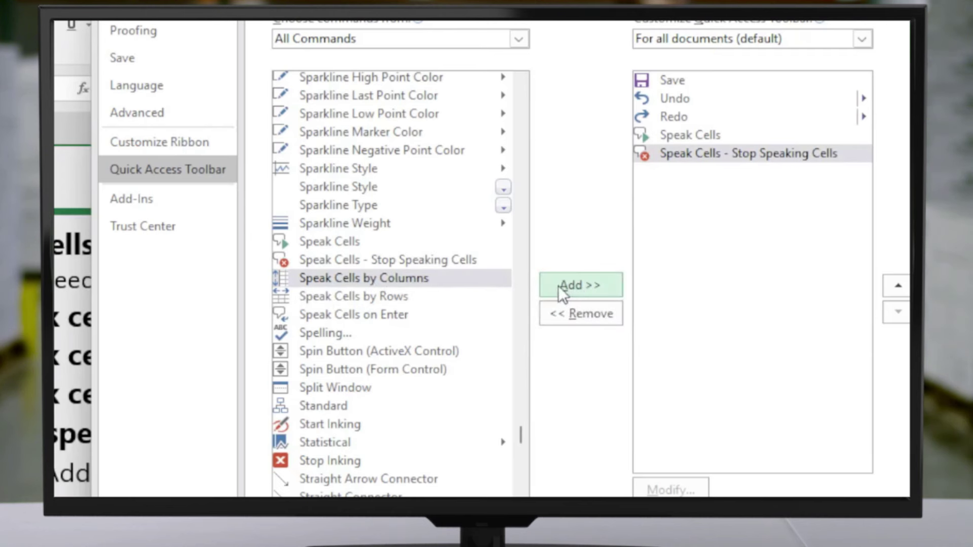
click(577, 285)
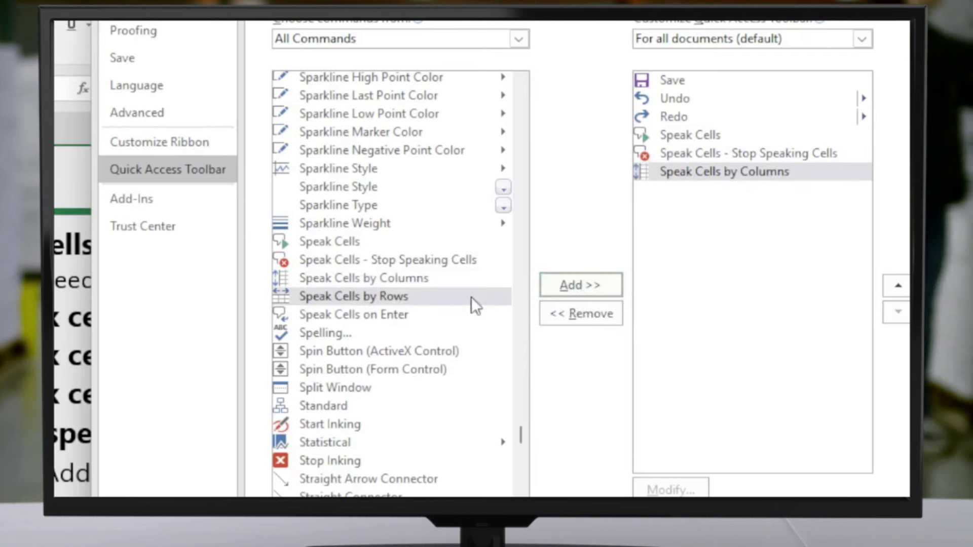
click(570, 285)
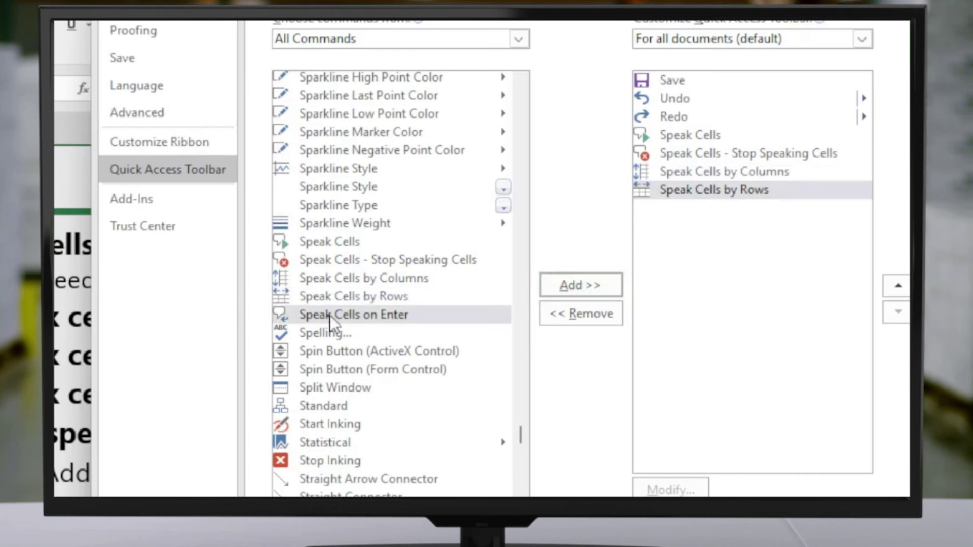
click(576, 285)
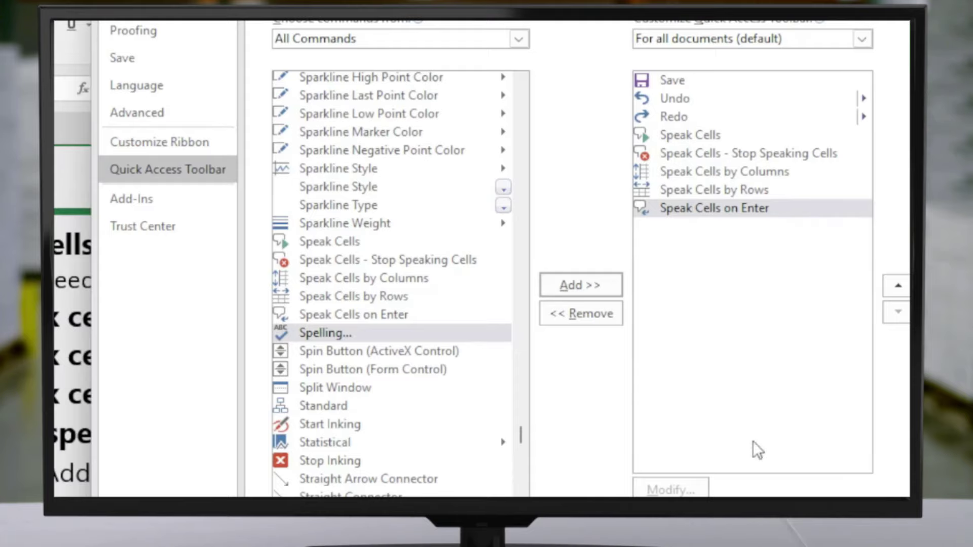
click(539, 473)
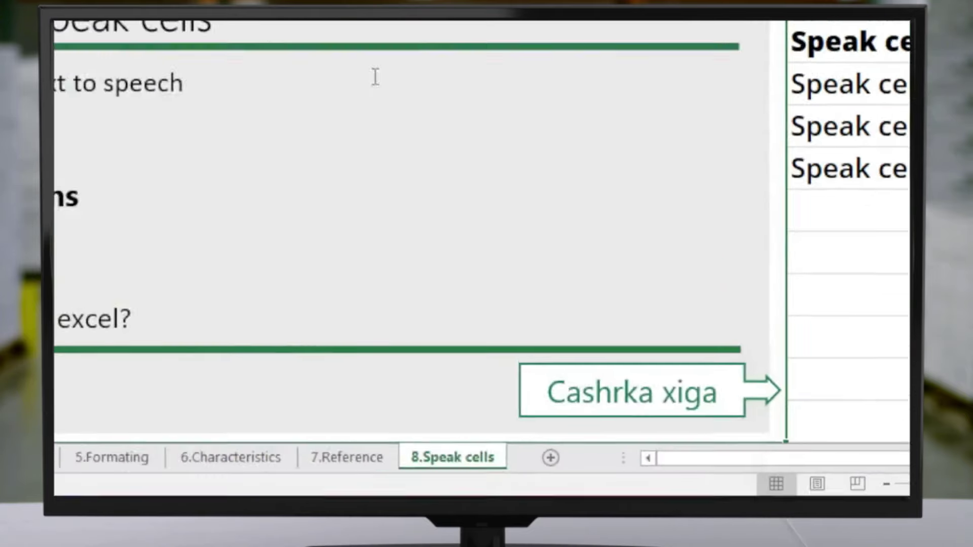
Select the Speak cells heading in I2 and have the I2:I6 list read aloud
scroll(557, 284, down, 1)
scroll(501, 284, up, 1)
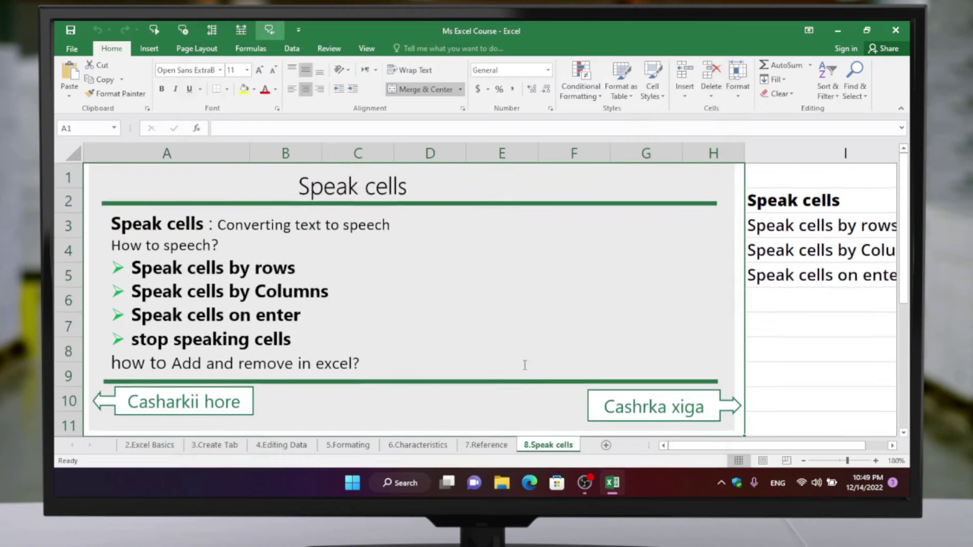
drag(687, 451, 710, 449)
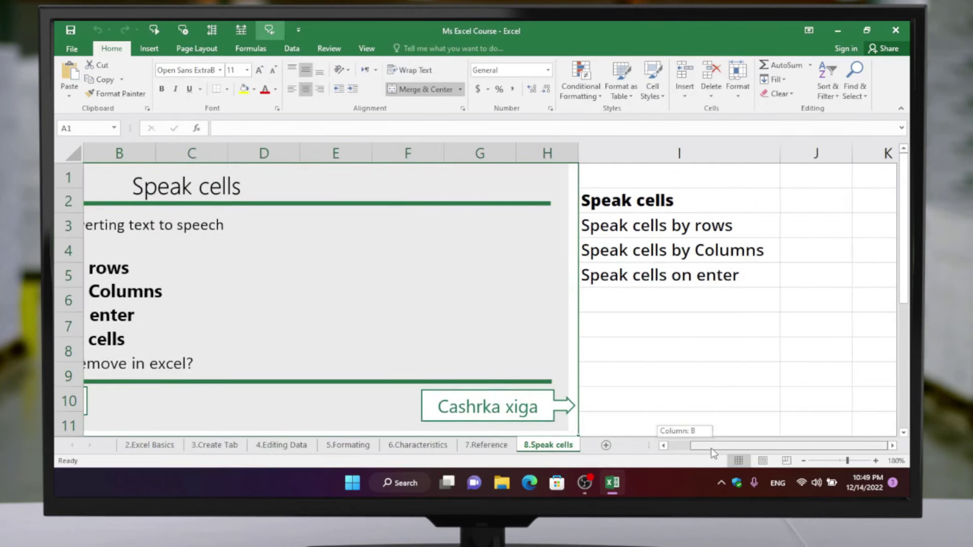
click(611, 227)
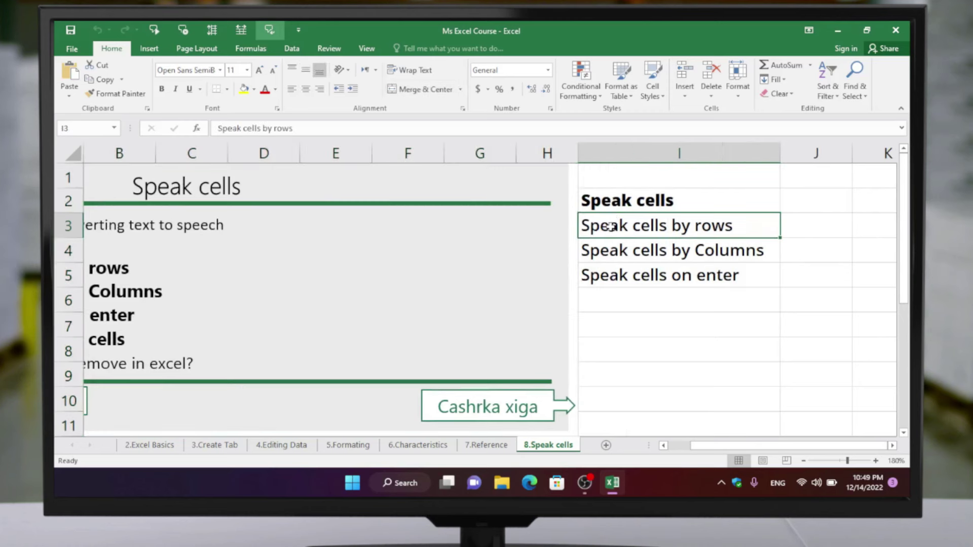
click(615, 202)
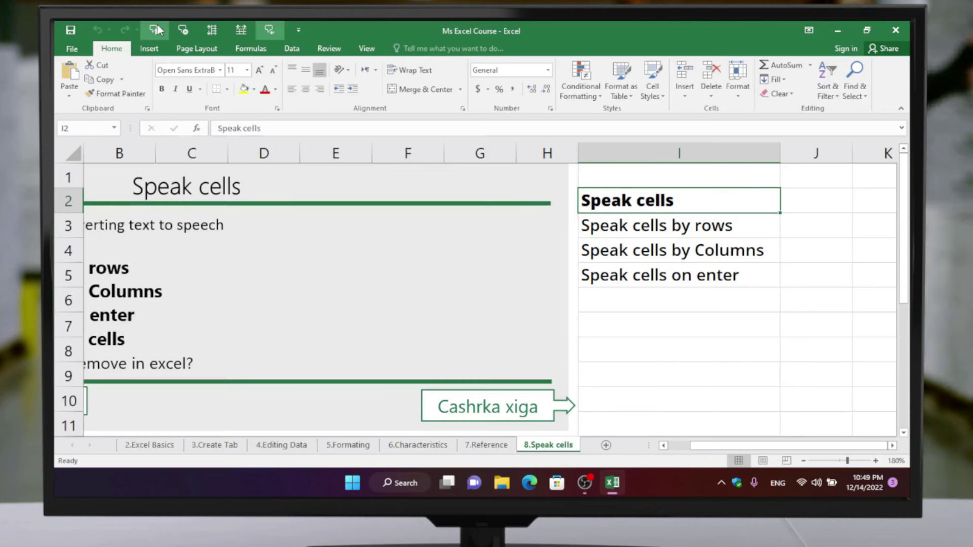
click(157, 26)
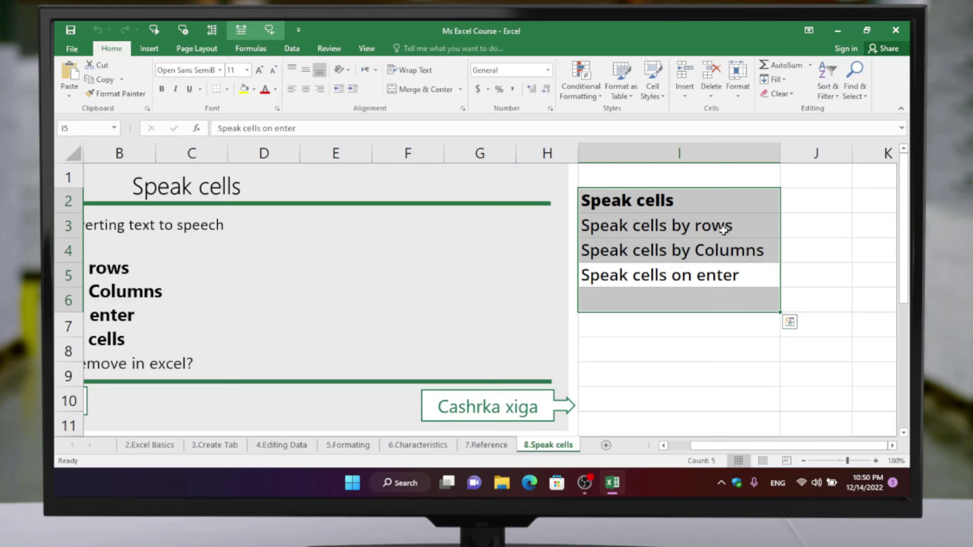
click(684, 196)
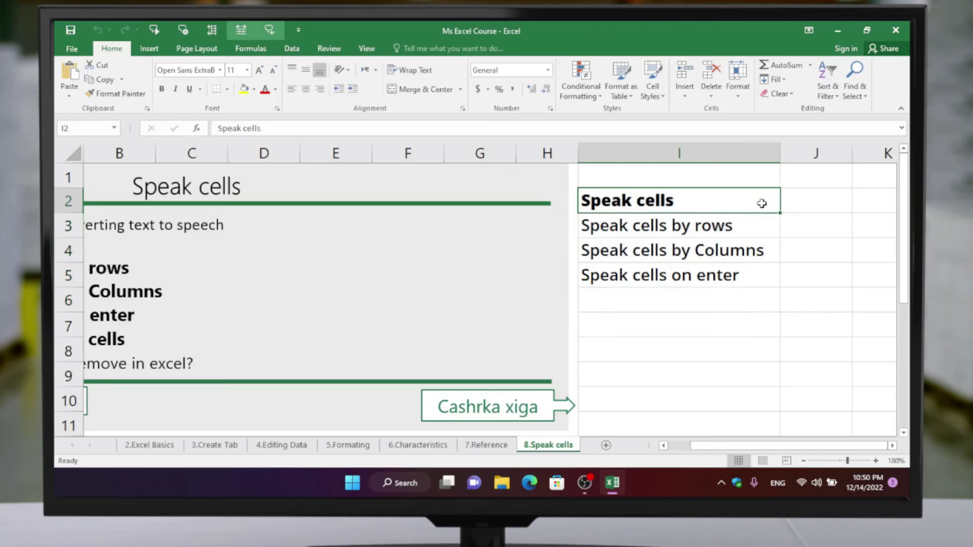
Copy the bold 'Speak cells' from I2 into J2 and fill it down to J5
click(783, 210)
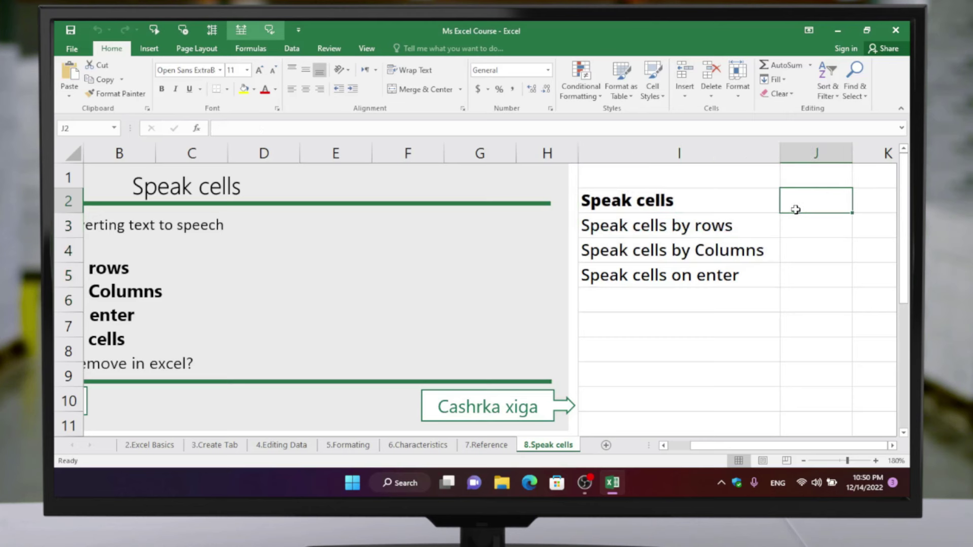
click(720, 199)
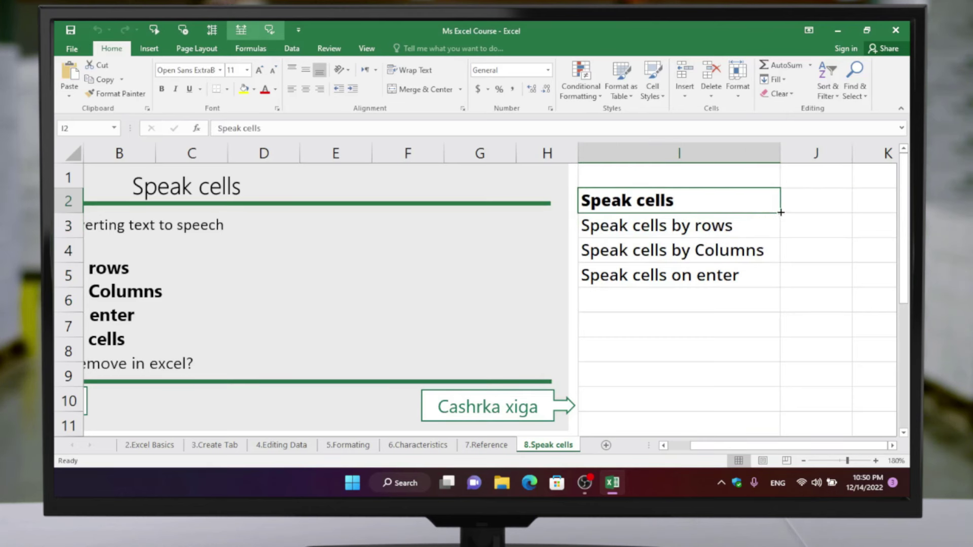
drag(781, 213, 827, 215)
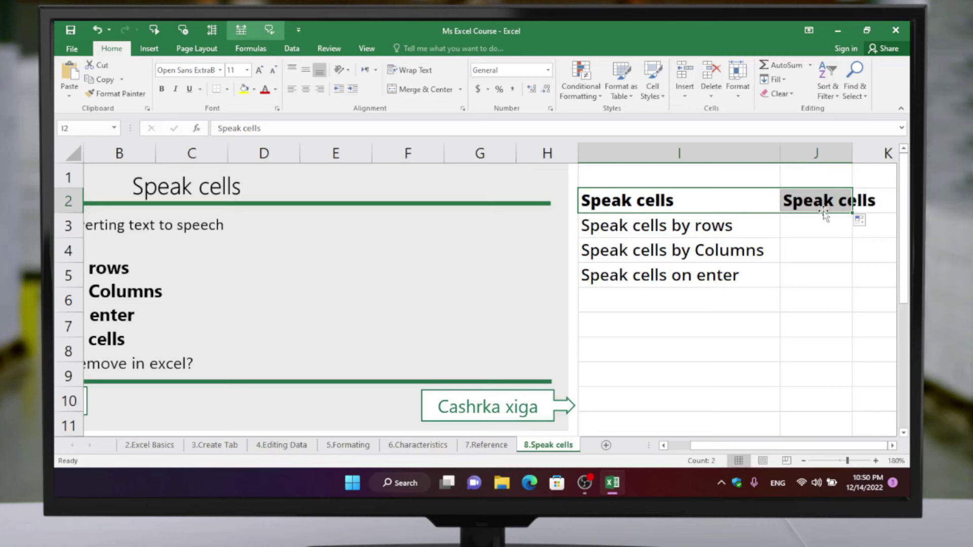
click(825, 219)
click(816, 202)
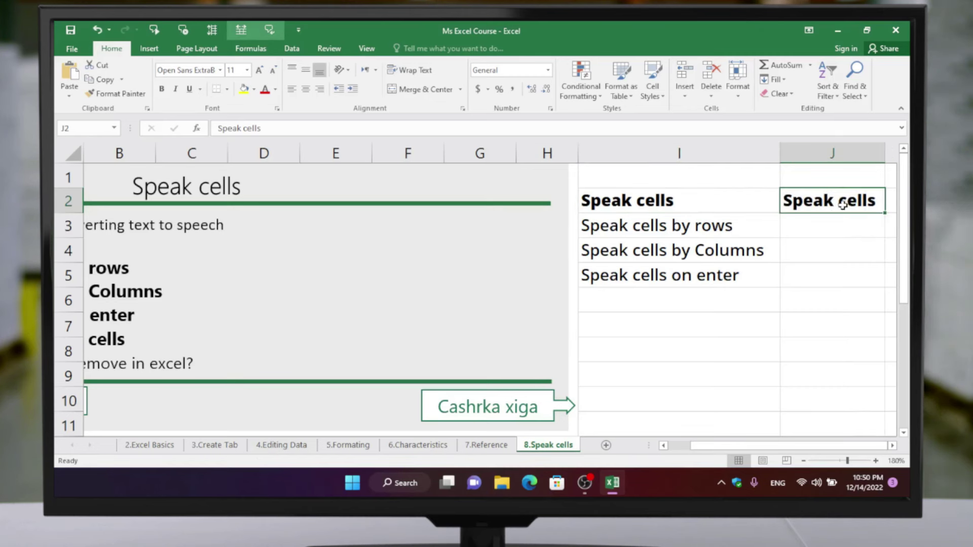
drag(885, 213, 871, 287)
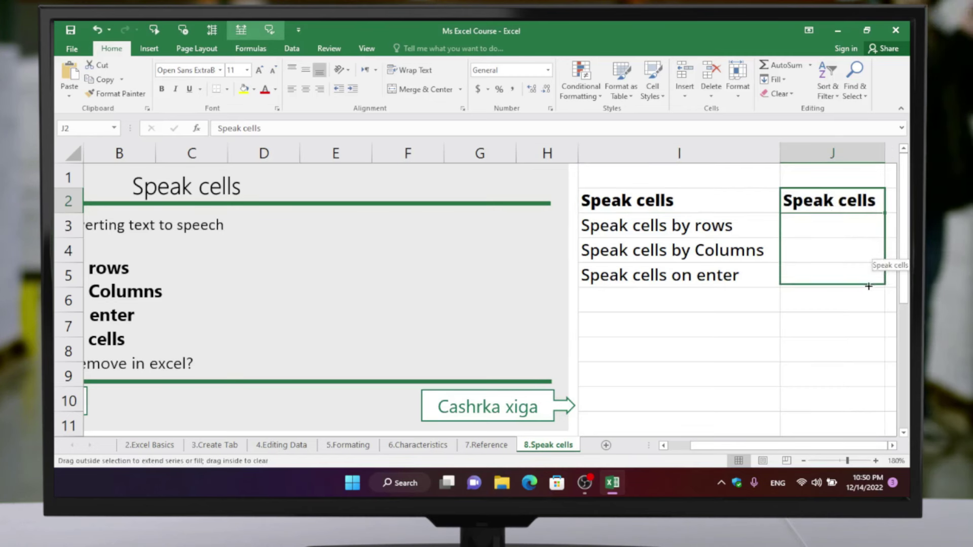
click(692, 205)
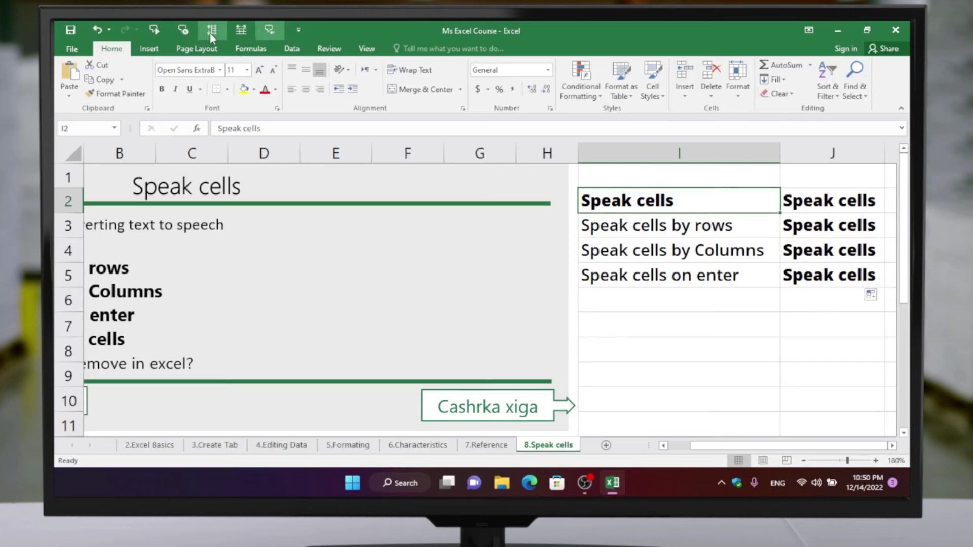
click(154, 29)
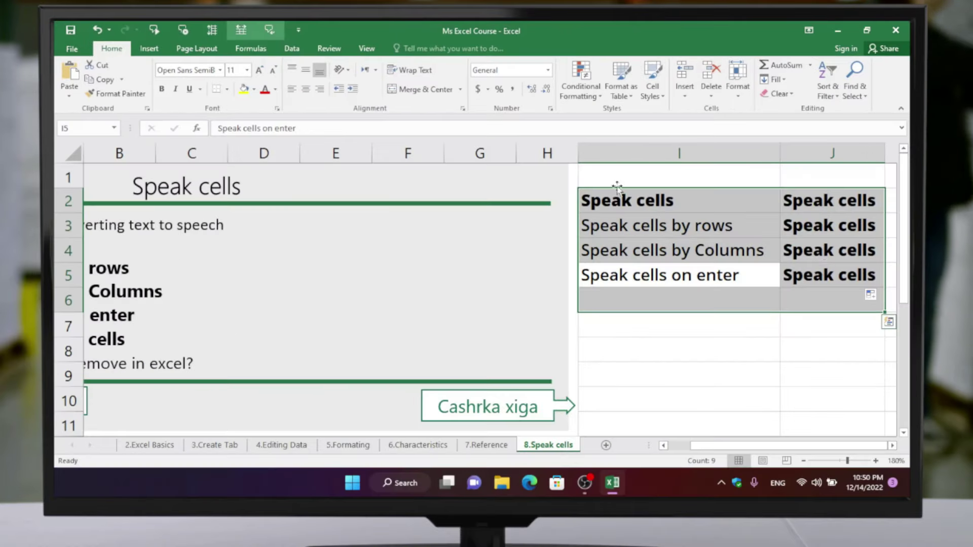
click(628, 202)
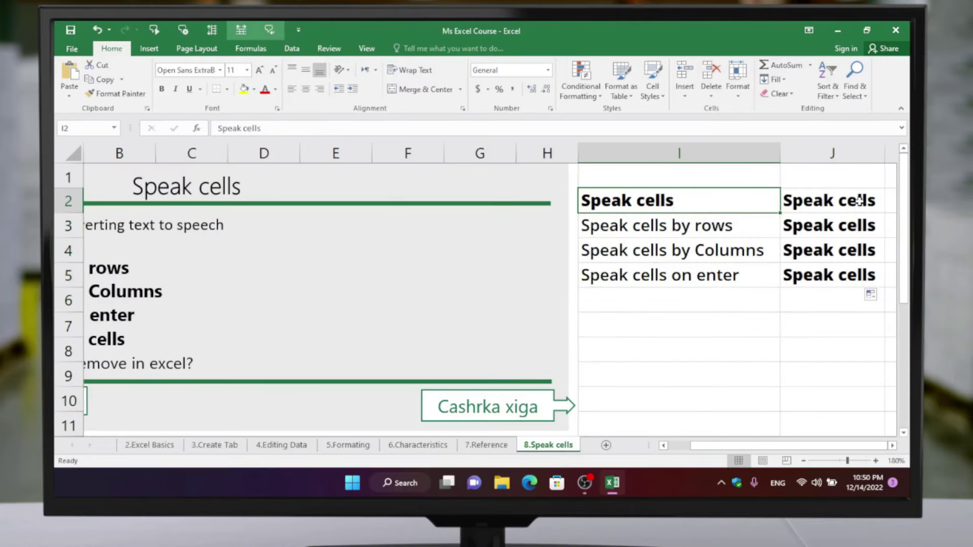
click(160, 33)
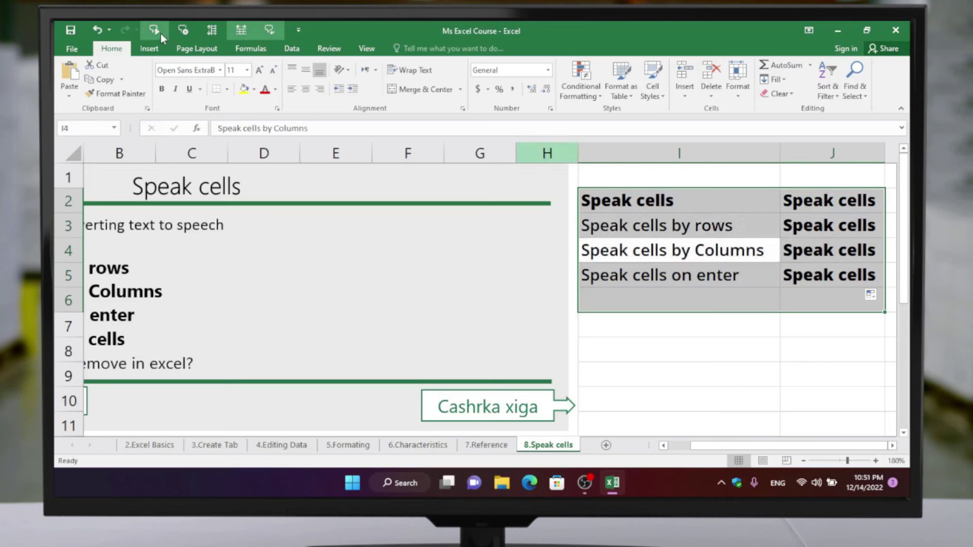
click(183, 32)
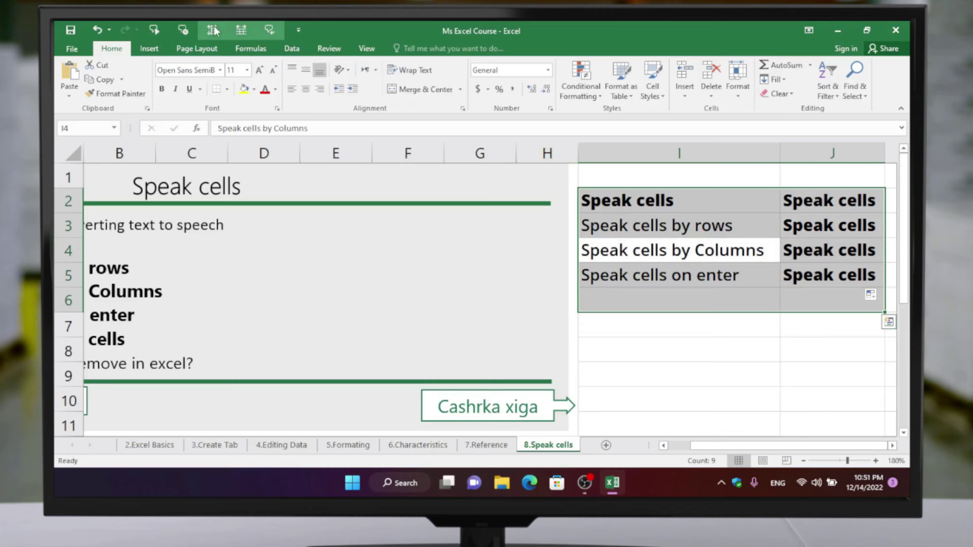
click(230, 29)
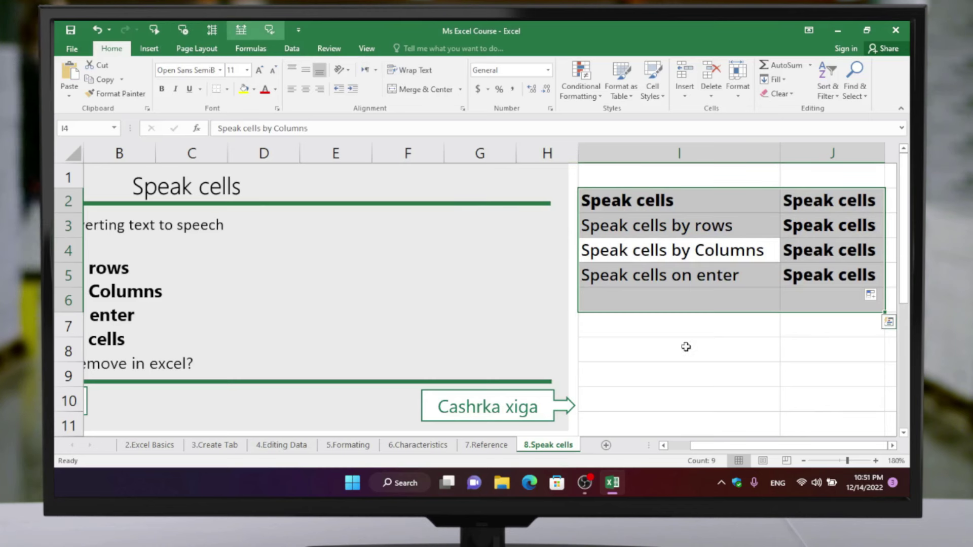
click(714, 280)
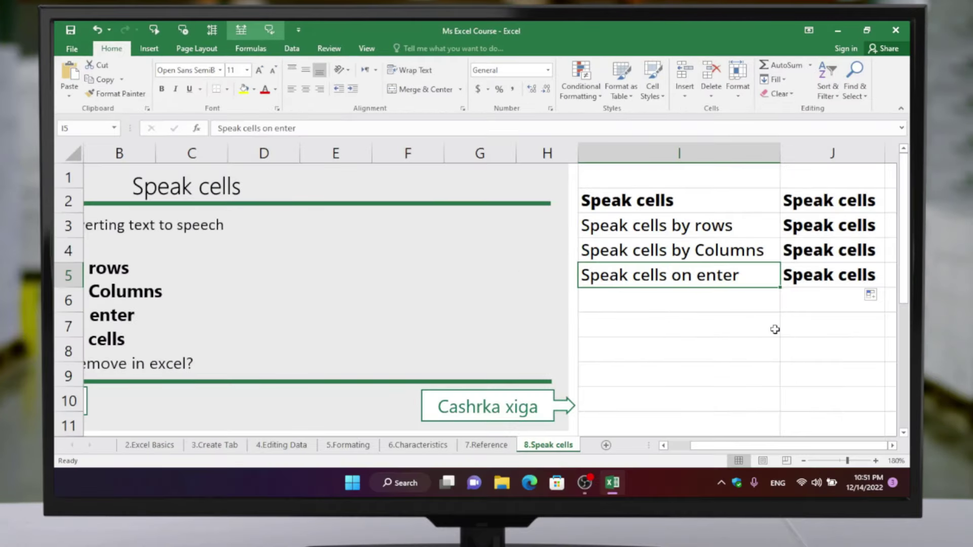
Step through the I2:J5 cells with Enter to hear each one spoken
key(Return)
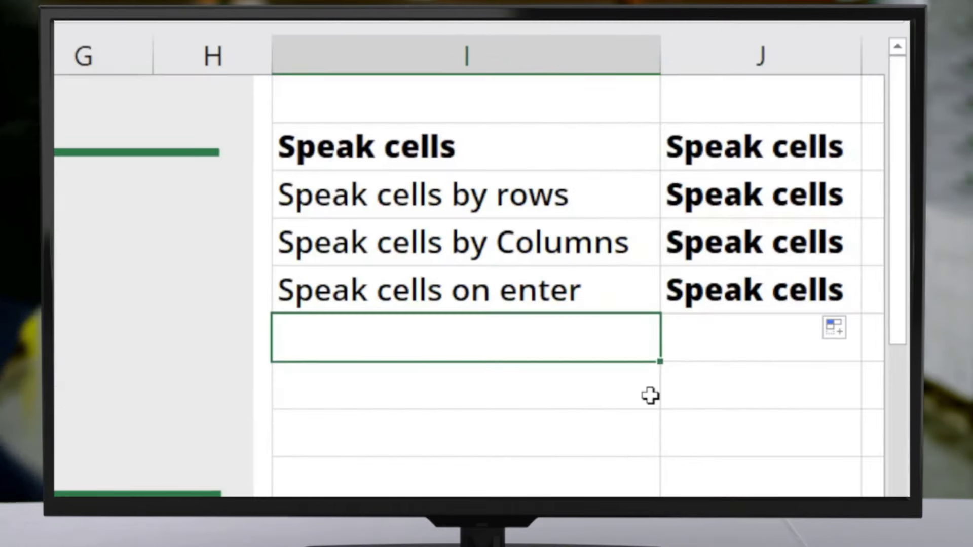
click(473, 163)
key(Return)
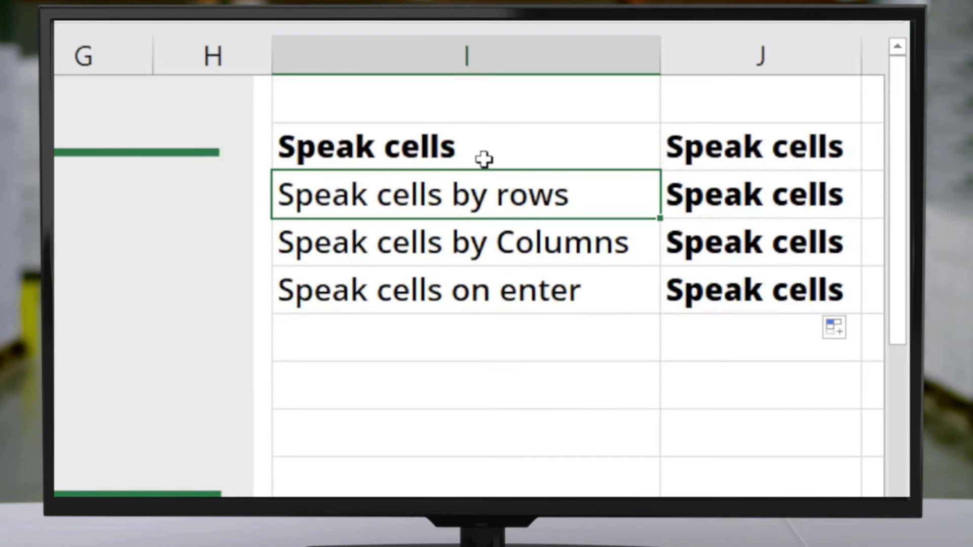
key(Return)
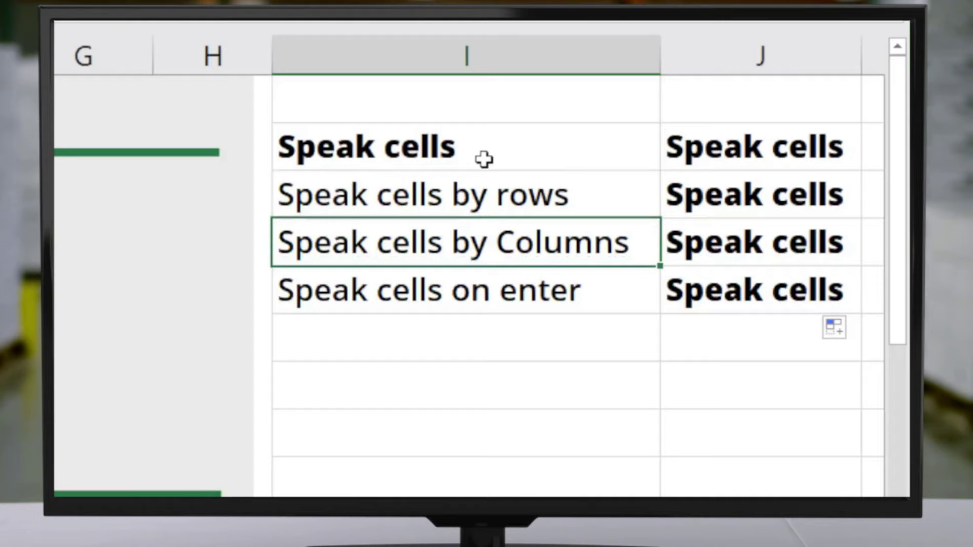
click(725, 261)
key(Return)
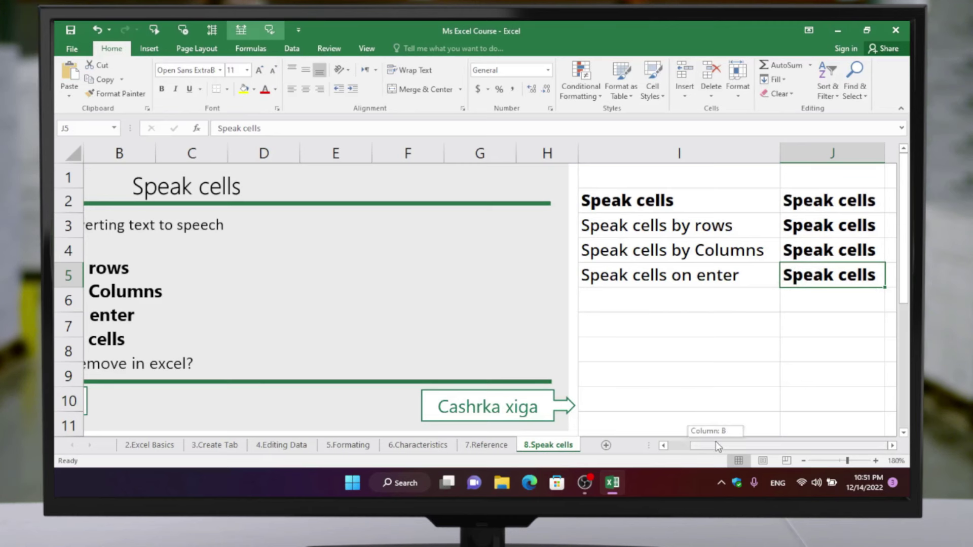
drag(717, 446, 696, 446)
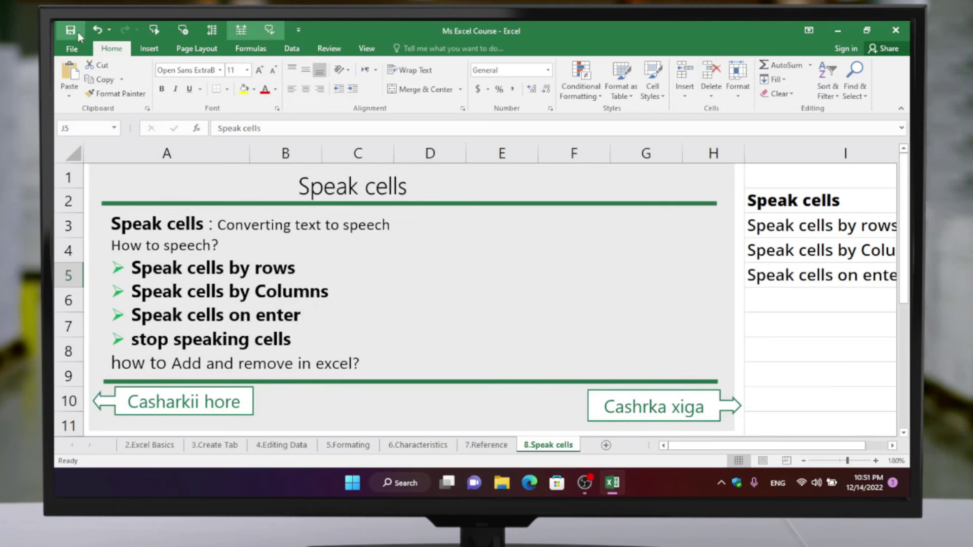
Remove the Speak Cells commands from the Quick Access Toolbar, keeping Save, Undo and Redo
click(72, 50)
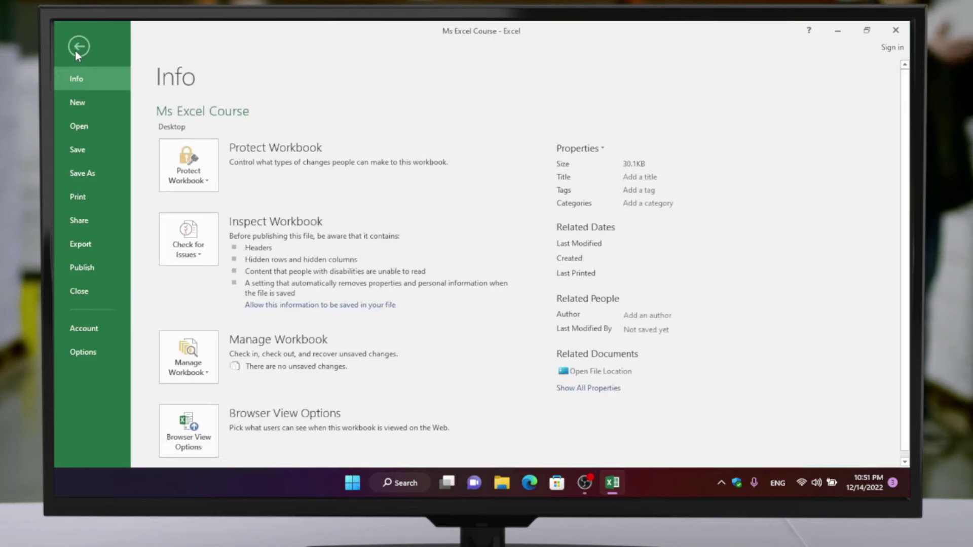
click(87, 358)
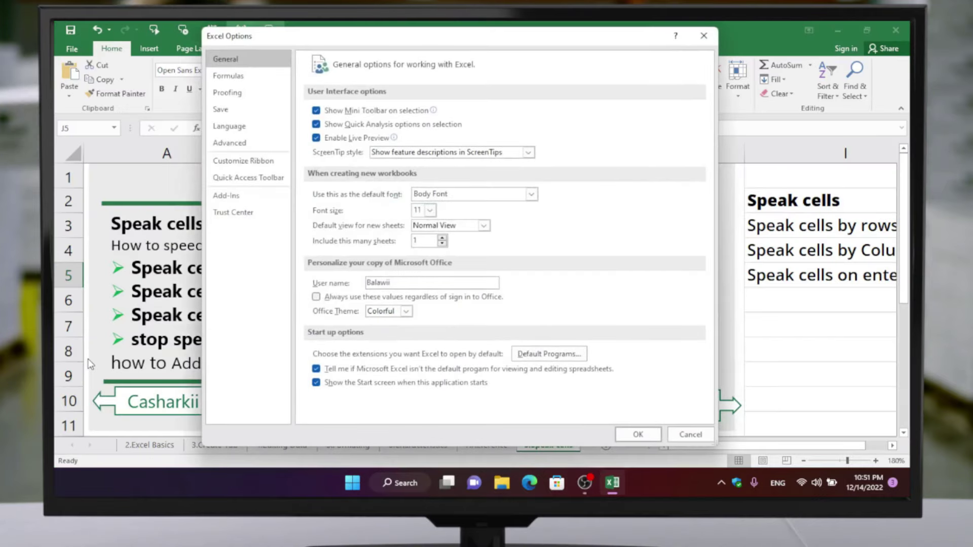
click(249, 182)
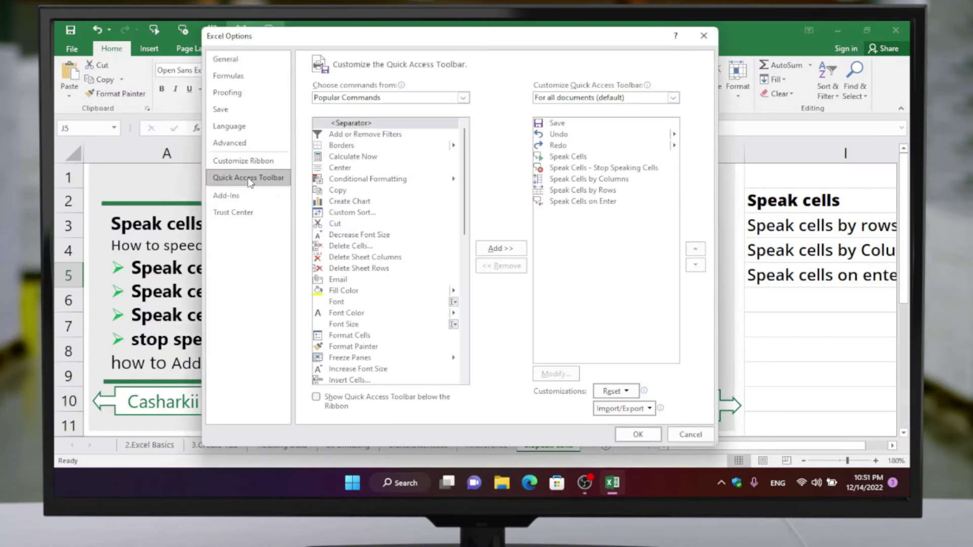
click(586, 158)
click(516, 273)
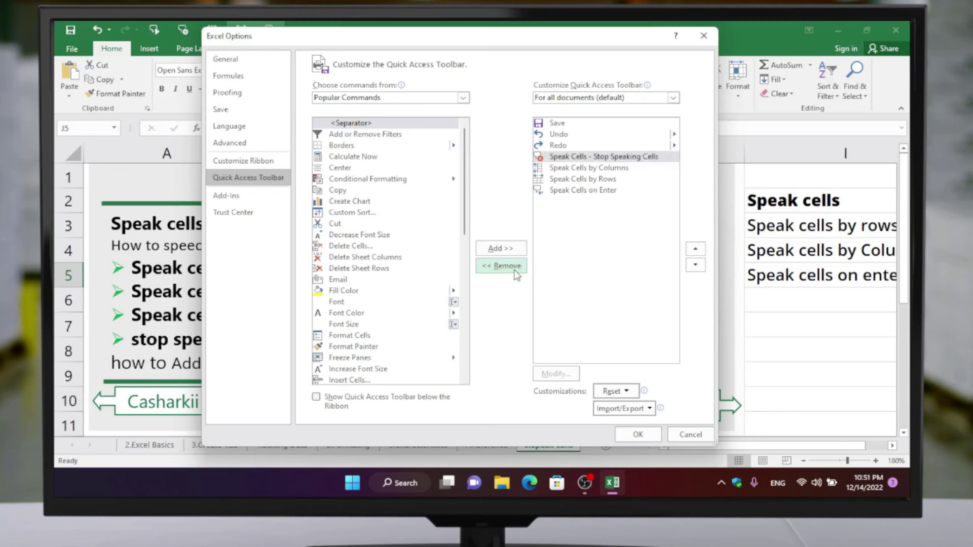
click(517, 274)
click(517, 274)
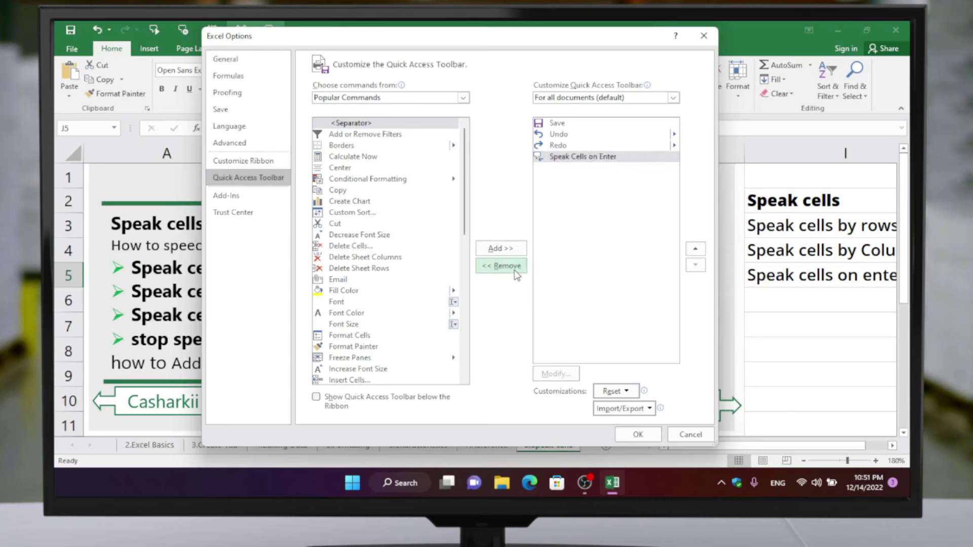
click(516, 274)
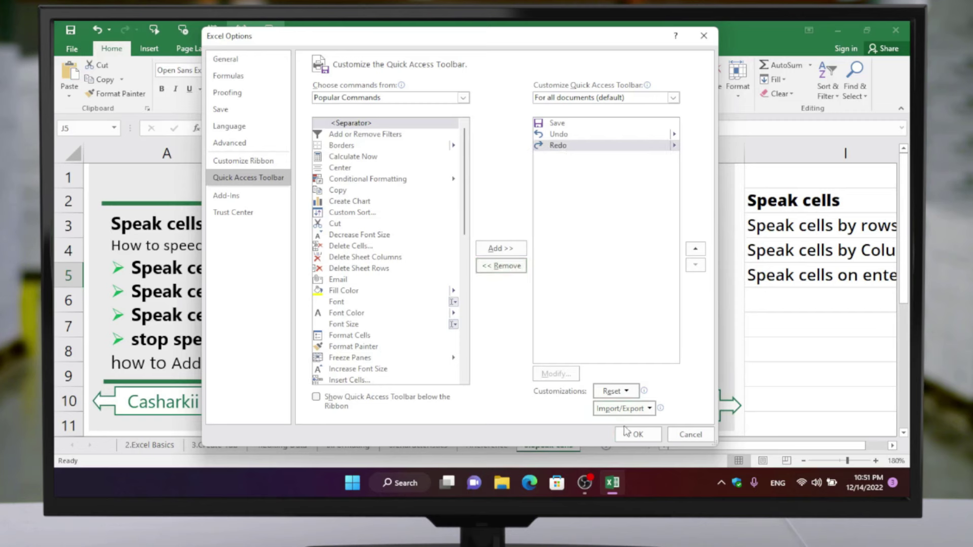
click(637, 437)
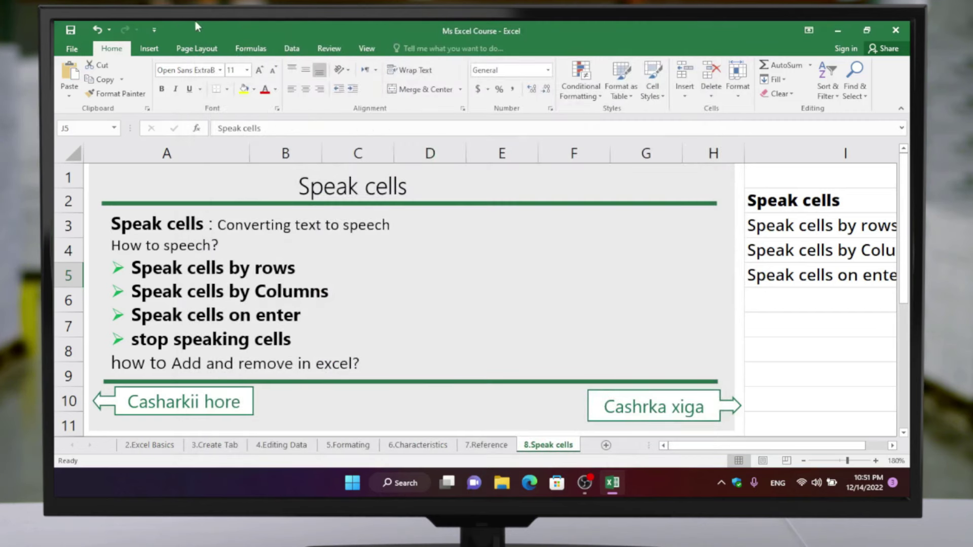
Scroll the 9.text to column sheet to view the Names list in column A
scroll(558, 334, down, 1)
scroll(508, 330, up, 1)
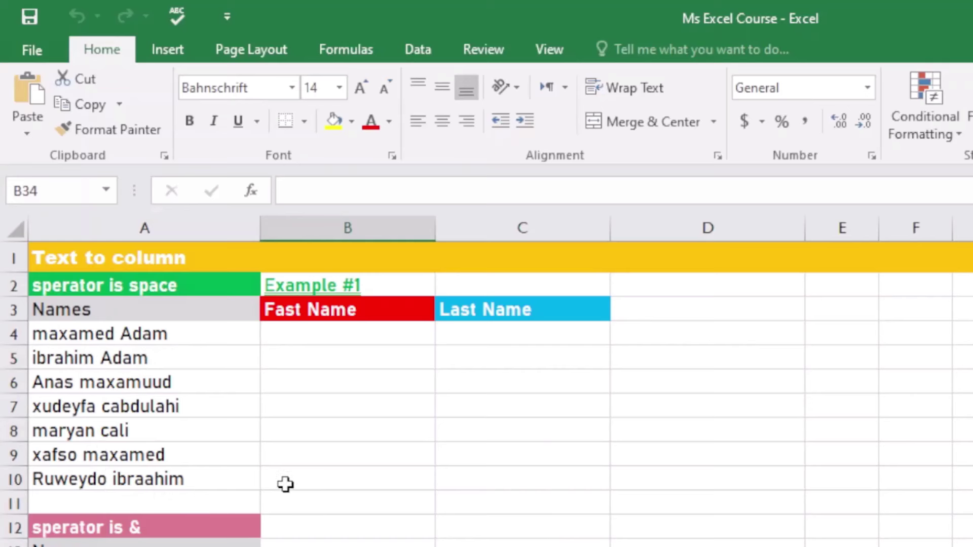
Select the names from A4 down and split them in Text to Columns on Space
drag(220, 490, 136, 349)
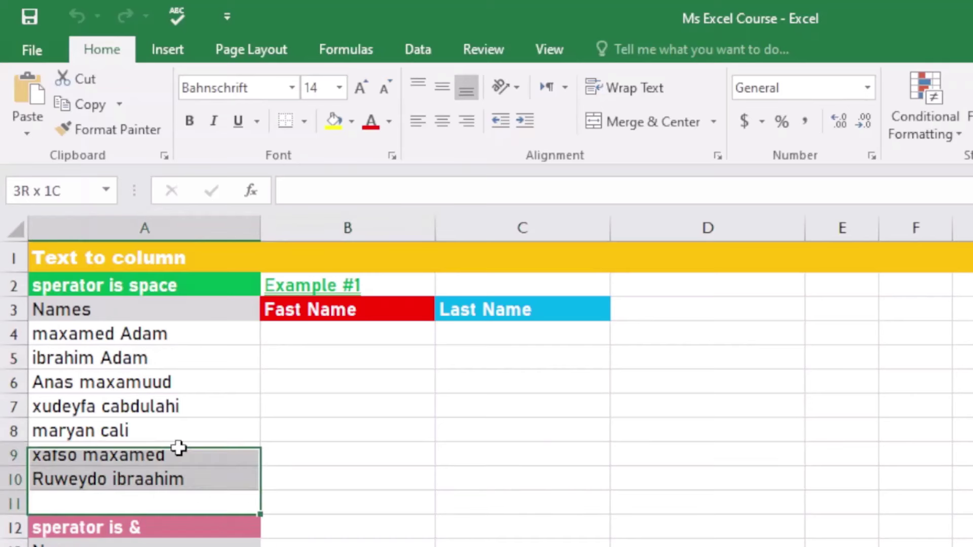
drag(135, 344, 134, 341)
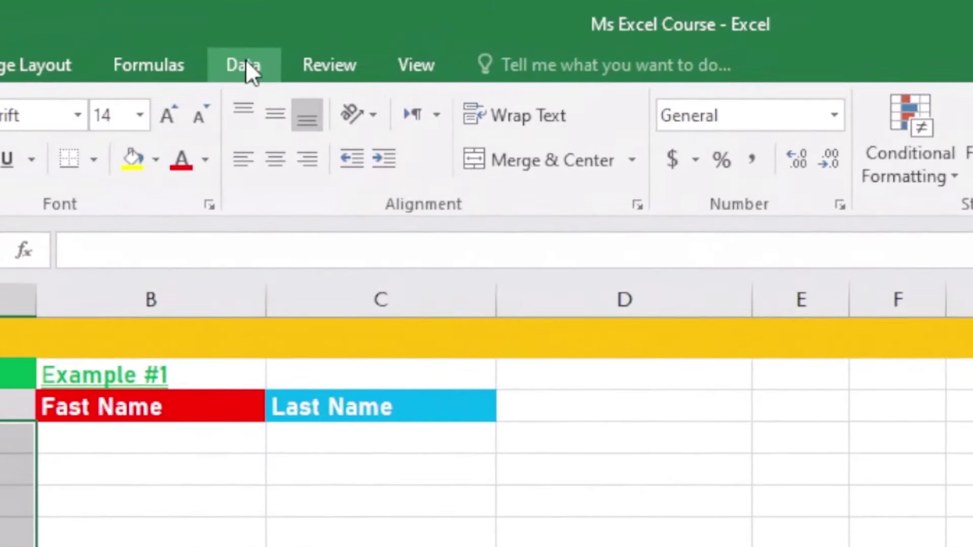
click(246, 59)
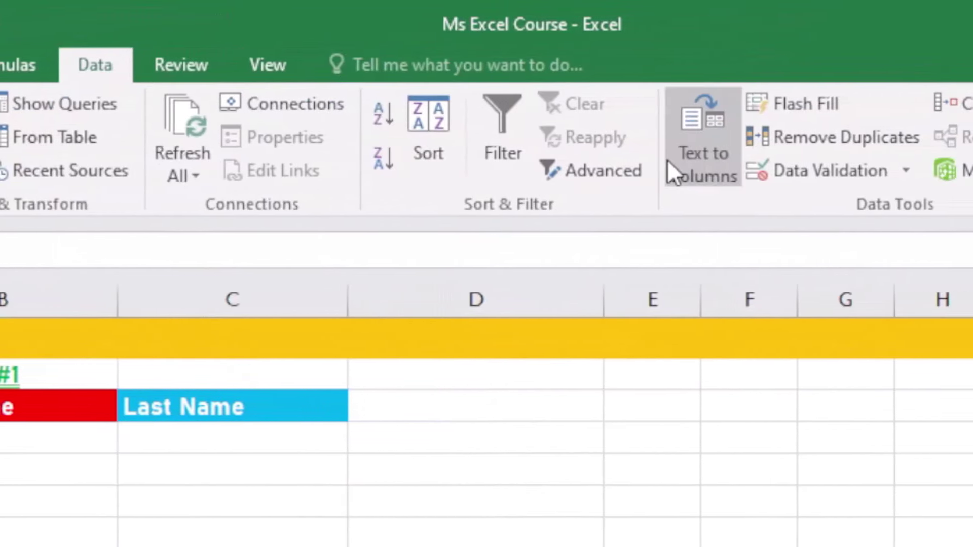
click(704, 143)
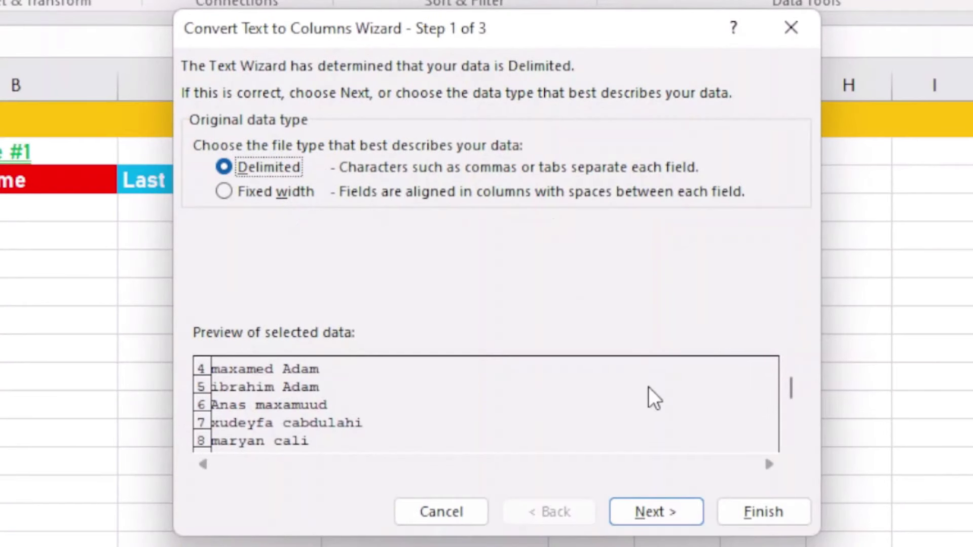
click(649, 509)
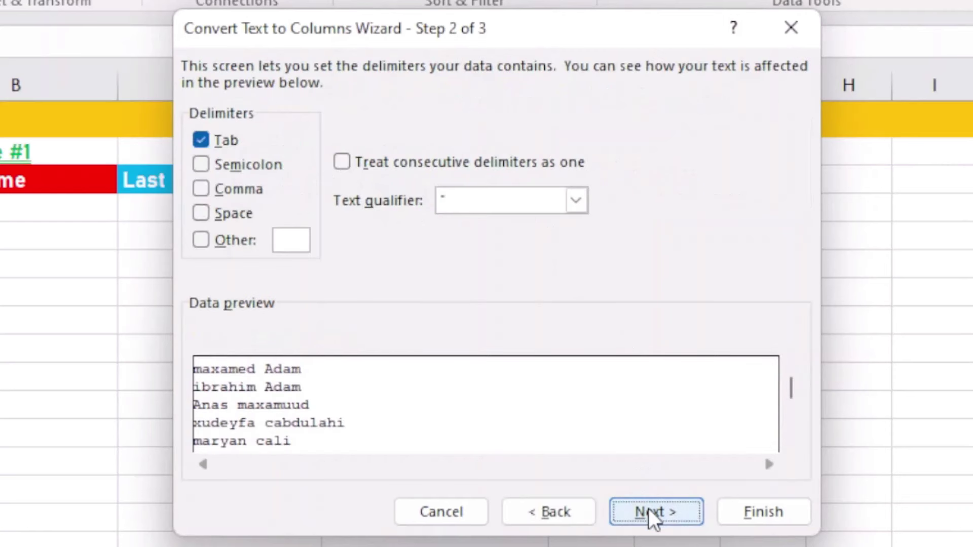
click(211, 217)
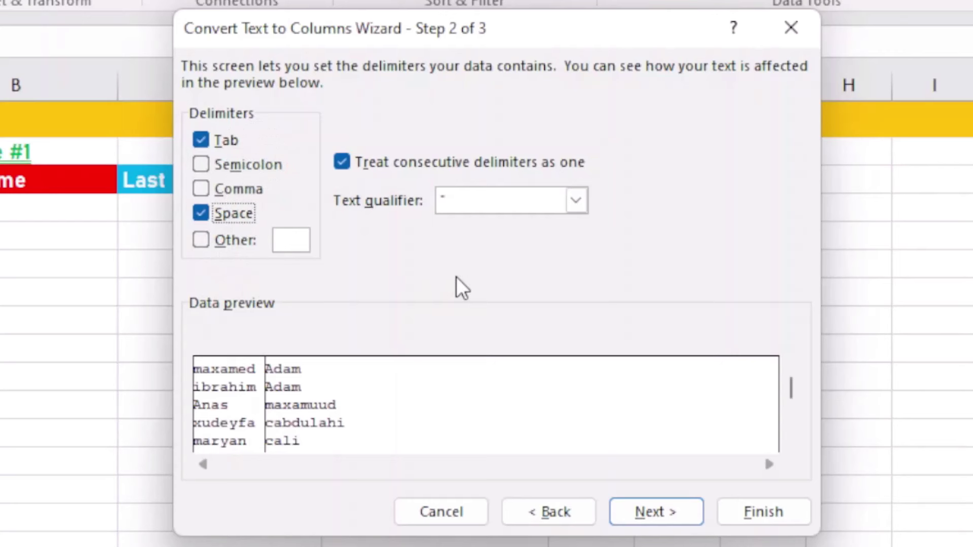
click(639, 506)
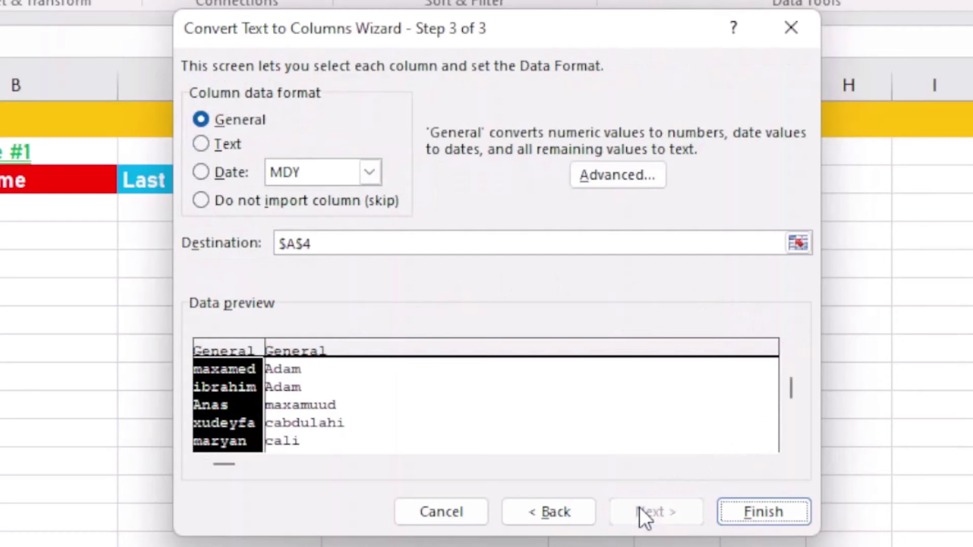
Set the split destination to $B$4 and finish, filling Fast Name and Last Name
click(330, 244)
key(BackSpace)
key(BackSpace)
key(BackSpace)
key(BackSpace)
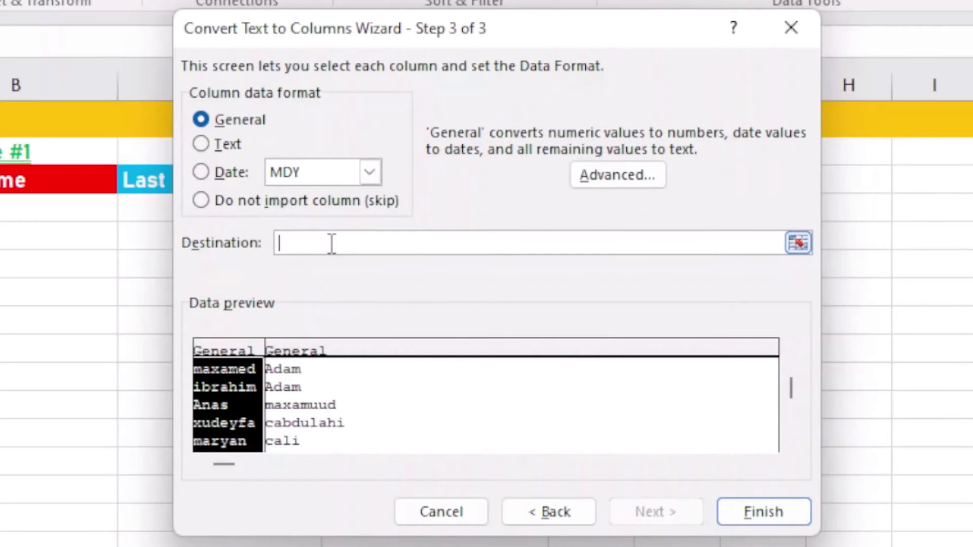
click(47, 205)
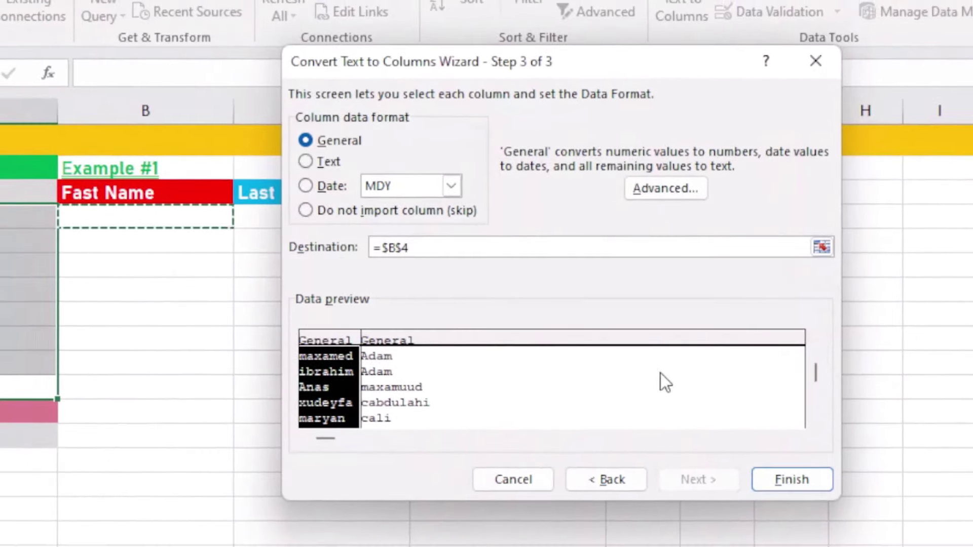
click(787, 477)
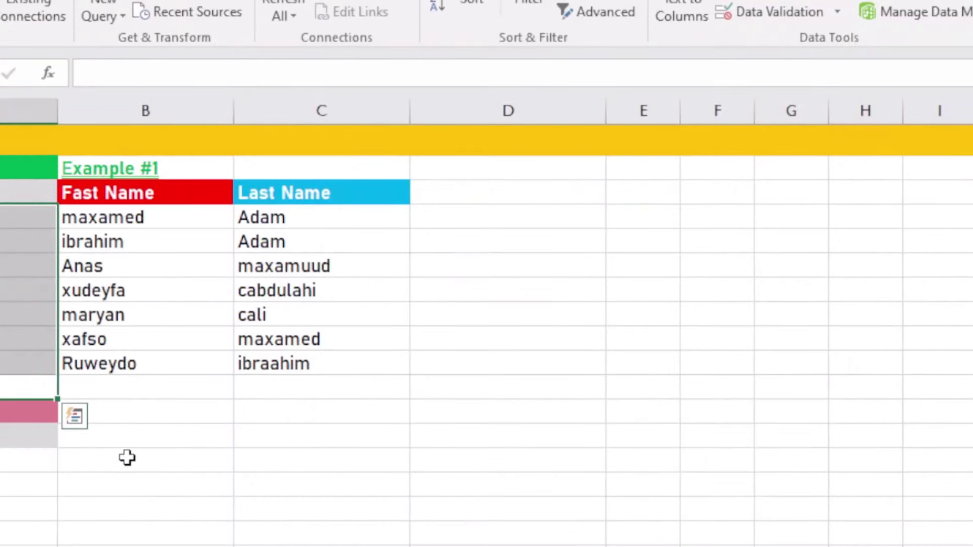
click(225, 466)
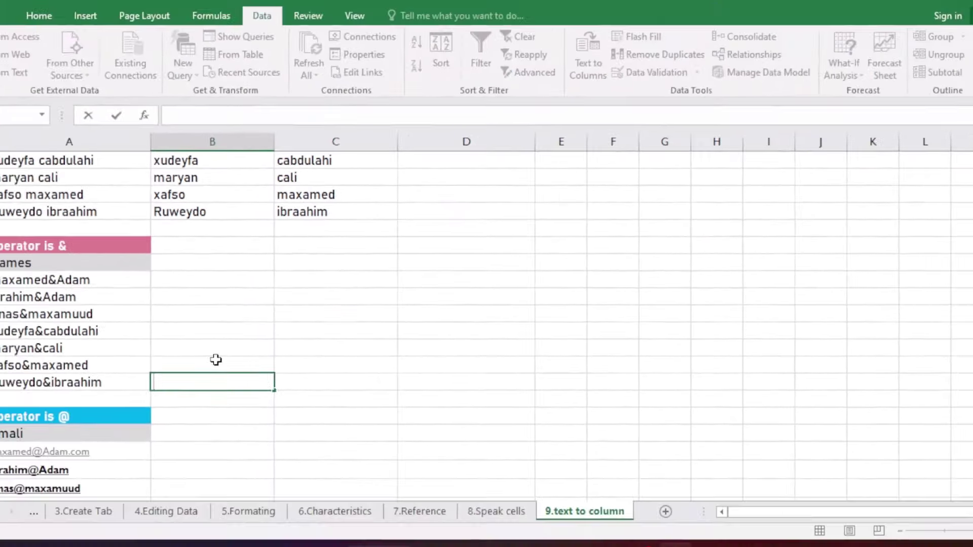
Select the ampersand-joined names in A14:A20 and start Text to Columns
scroll(231, 329, down, 1)
scroll(231, 329, down, 1)
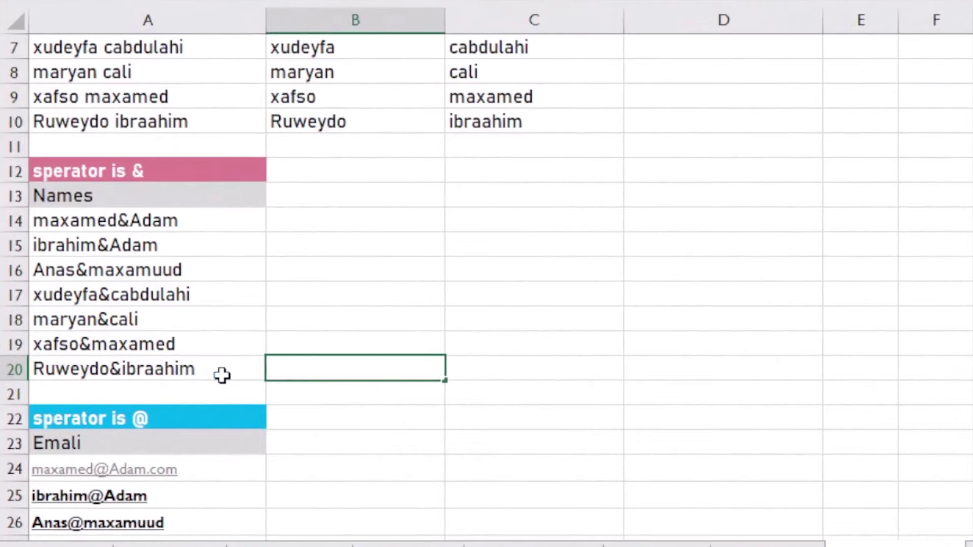
click(222, 375)
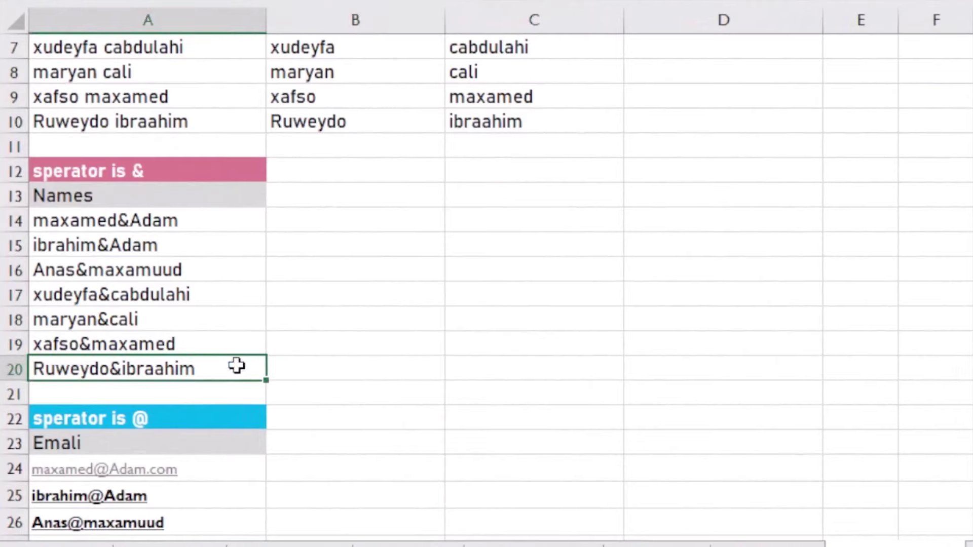
drag(218, 366, 174, 229)
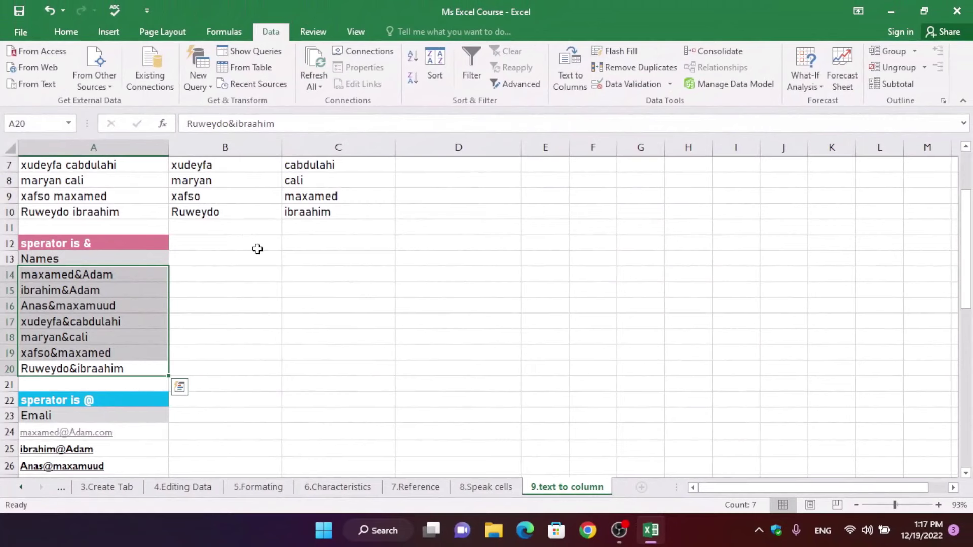
key(alt)
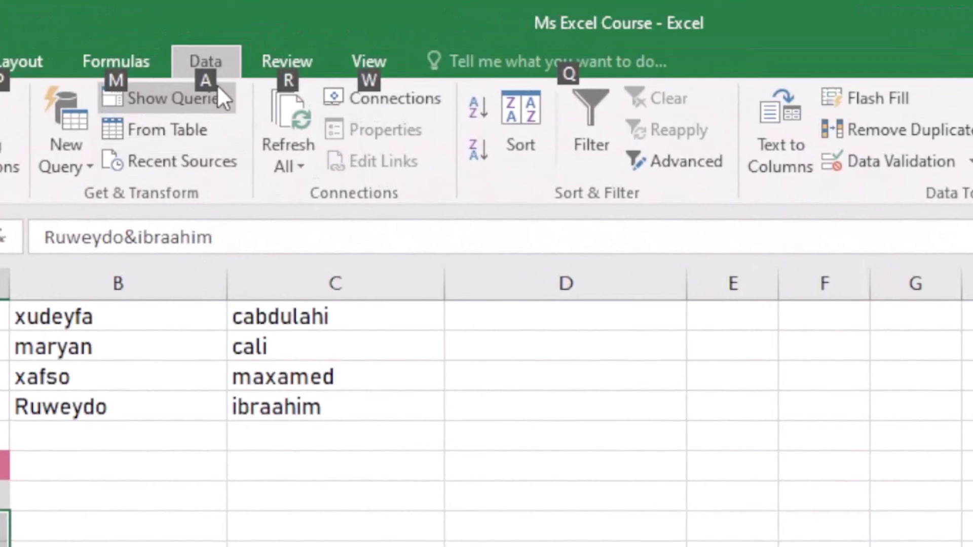
key(Escape)
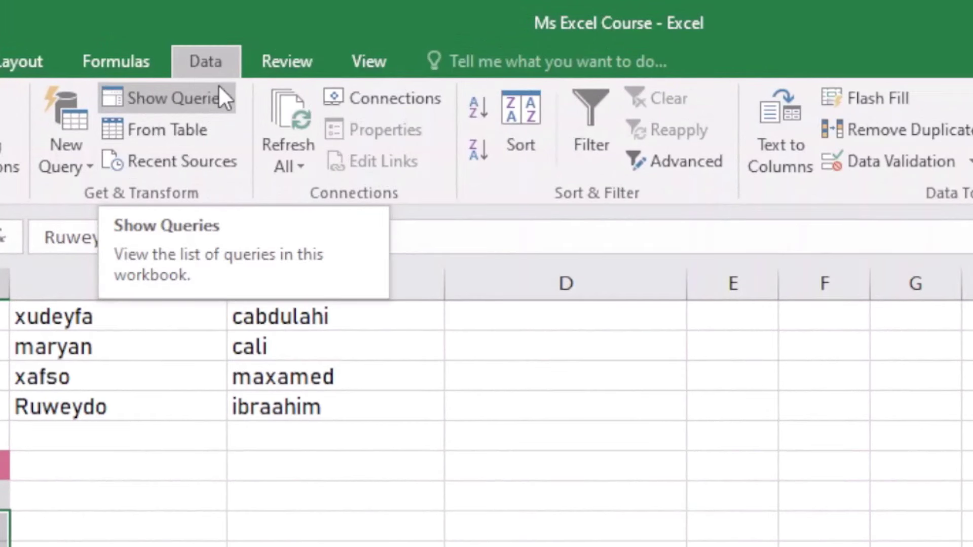
key(alt+a)
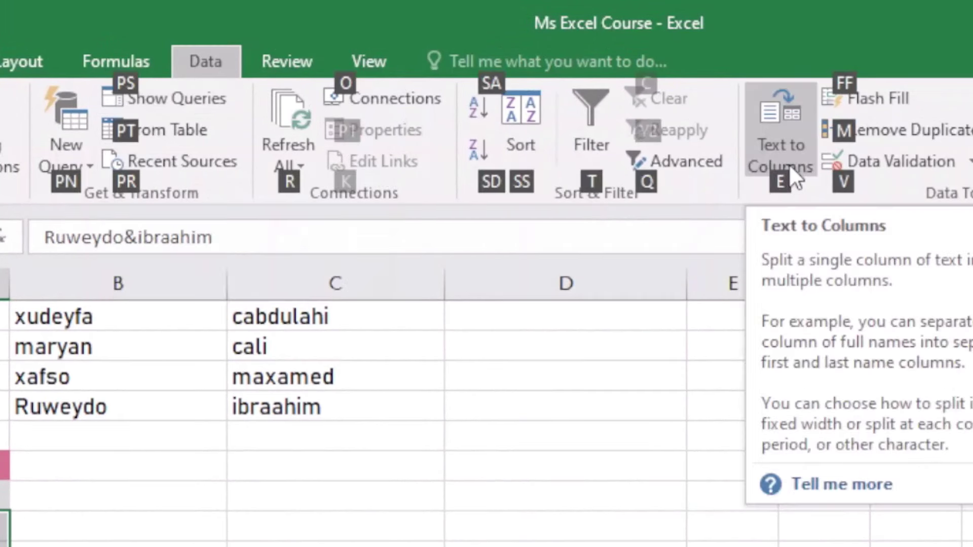
key(Escape)
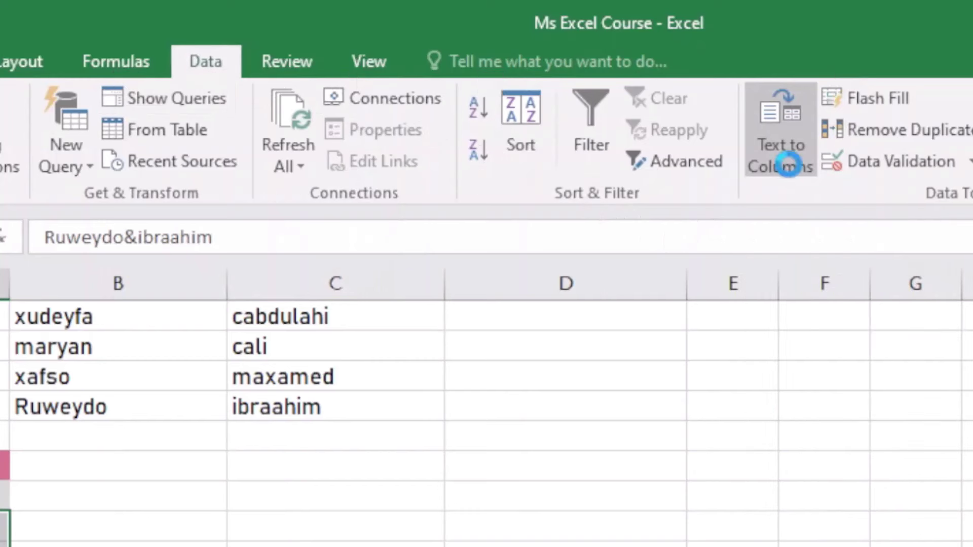
click(789, 165)
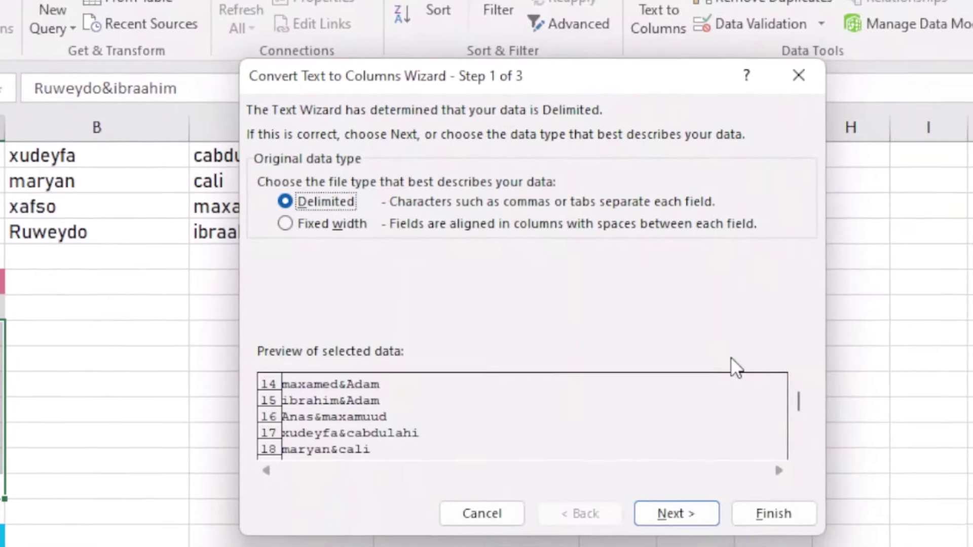
Choose Delimited and use & as the Other delimiter
key(Return)
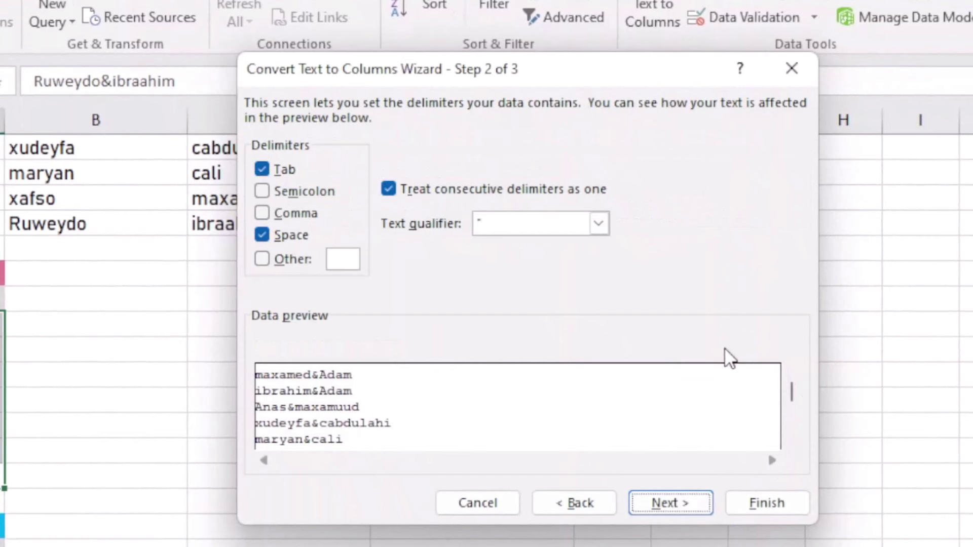
key(alt+o)
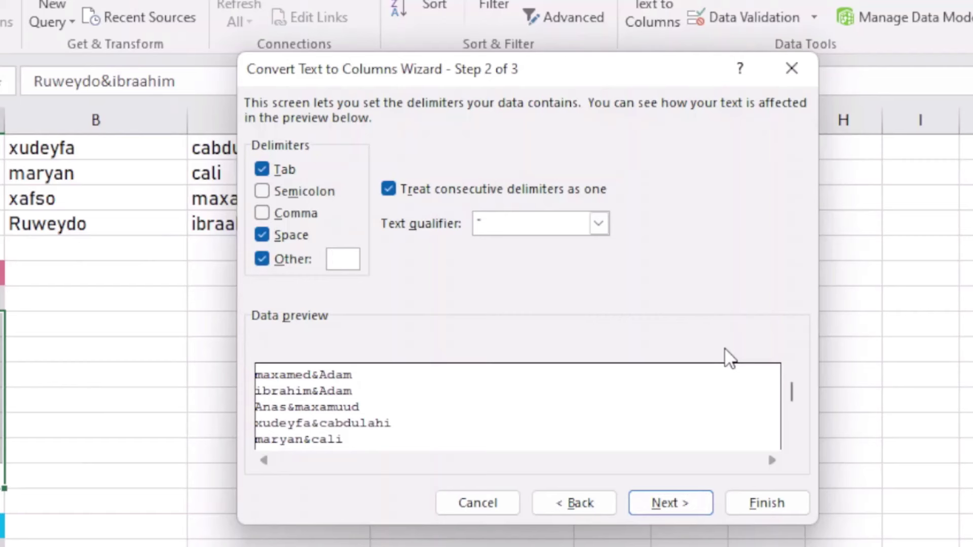
text(&)
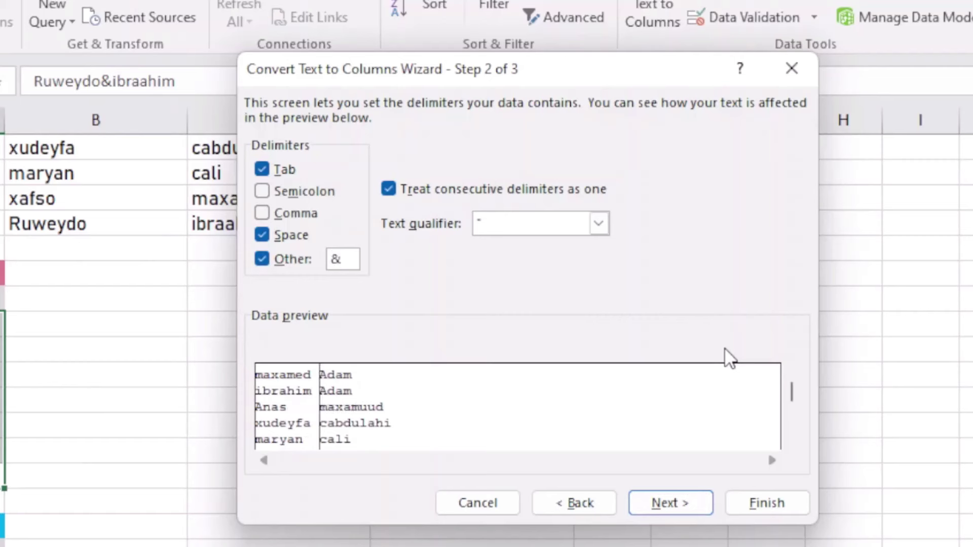
key(alt+n)
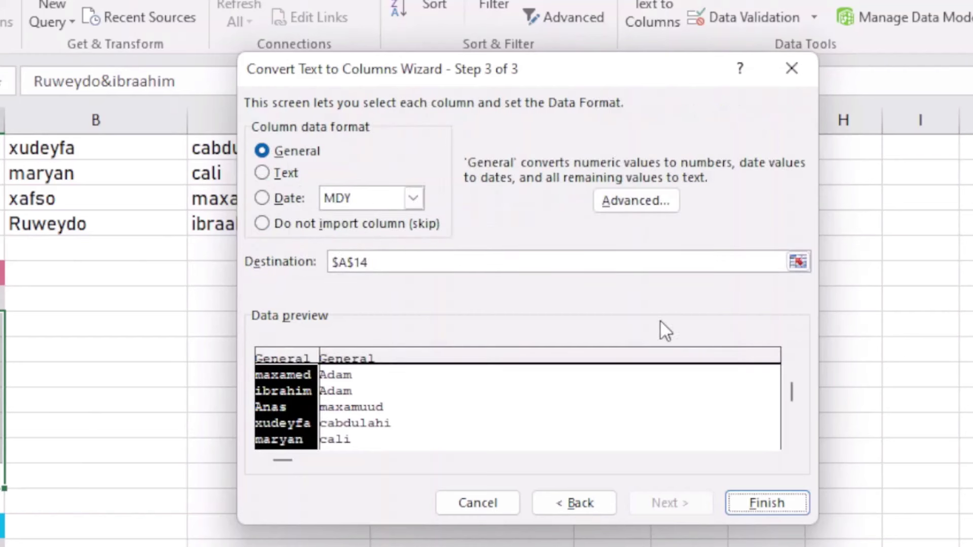
Set the destination to $B$14 and finish the split into columns B and C
click(571, 264)
key(BackSpace)
key(BackSpace)
key(BackSpace)
key(BackSpace)
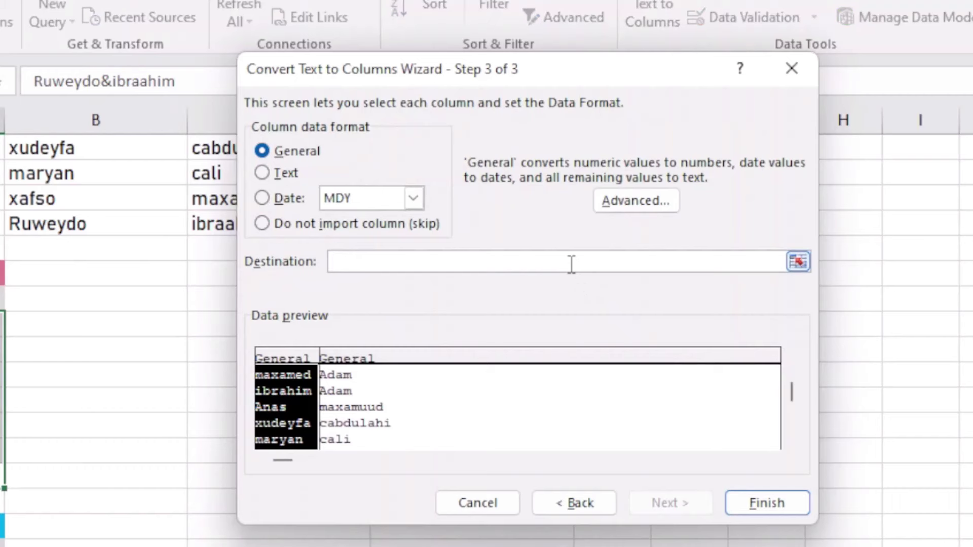
click(798, 261)
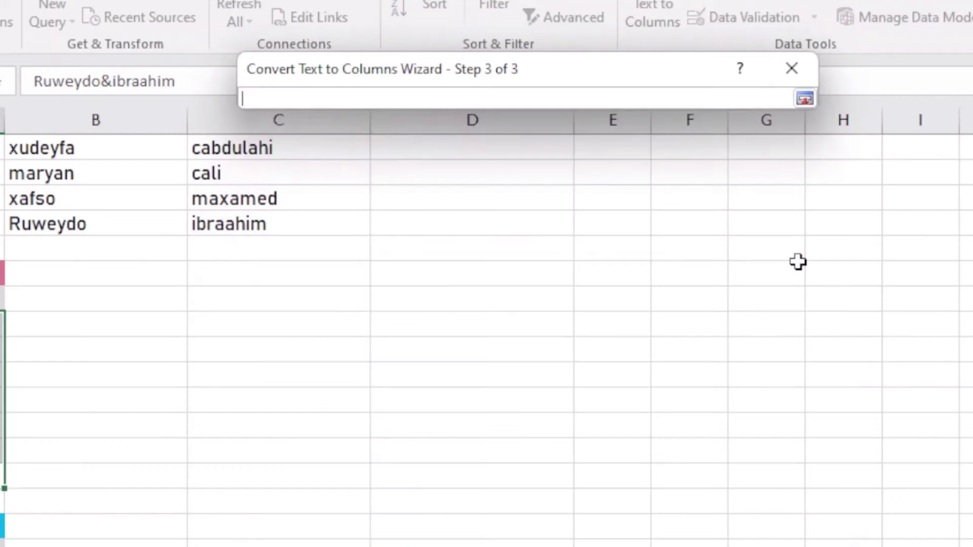
click(157, 332)
key(Return)
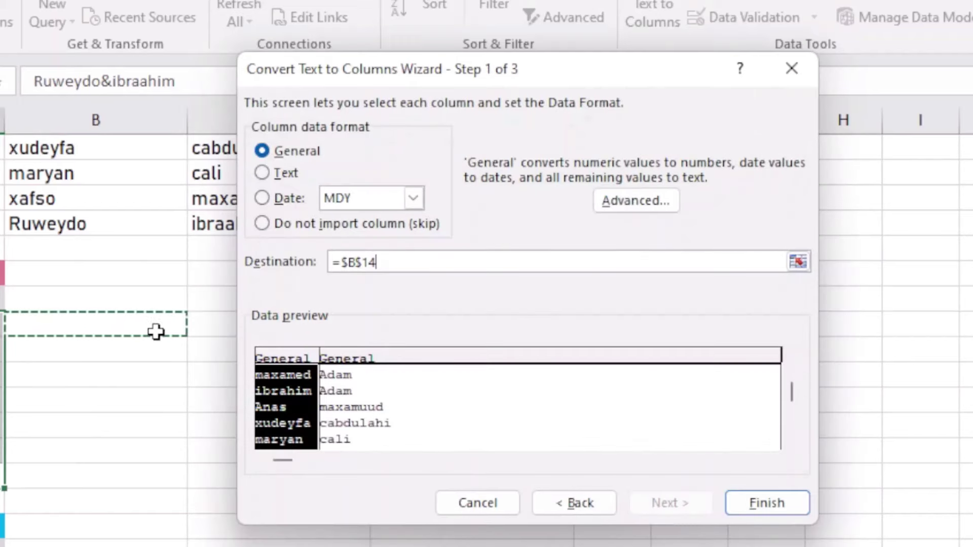
key(Return)
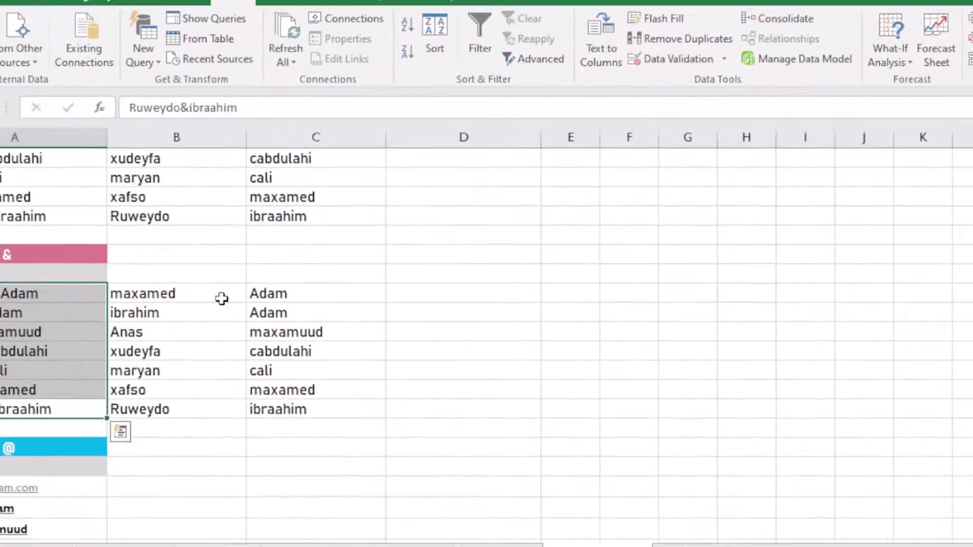
click(155, 332)
Select the e-mail entries in A24:A30 and split them on the @ delimiter
scroll(260, 310, down, 1)
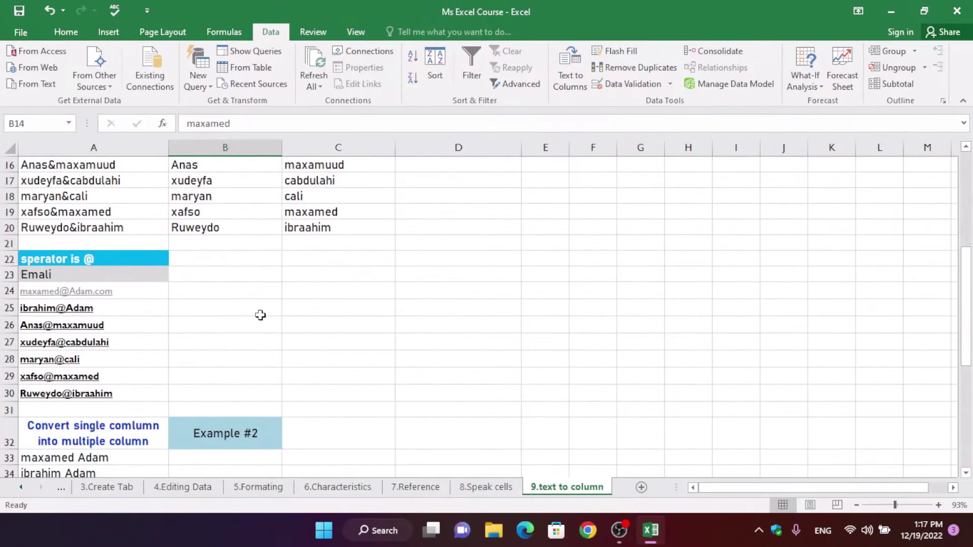
scroll(260, 312, down, 1)
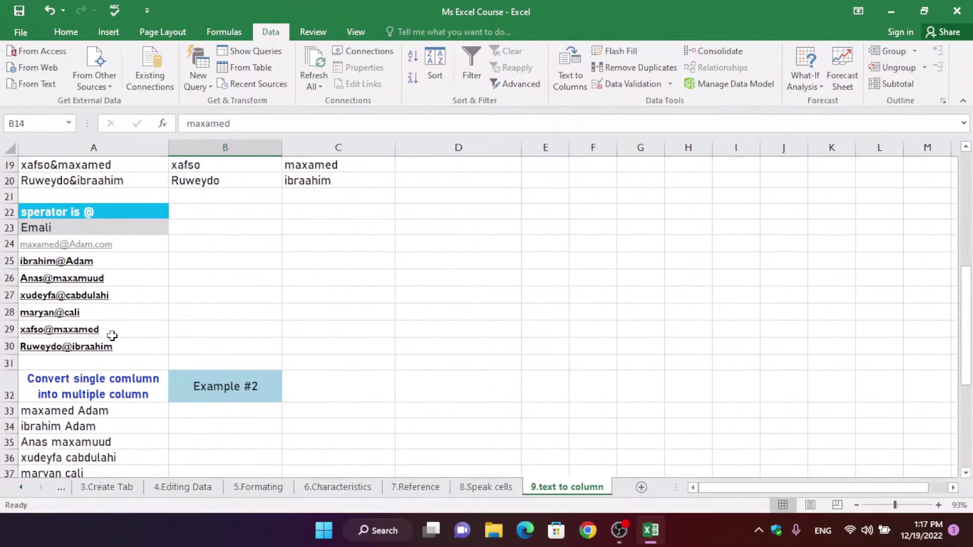
click(137, 349)
drag(137, 349, 131, 252)
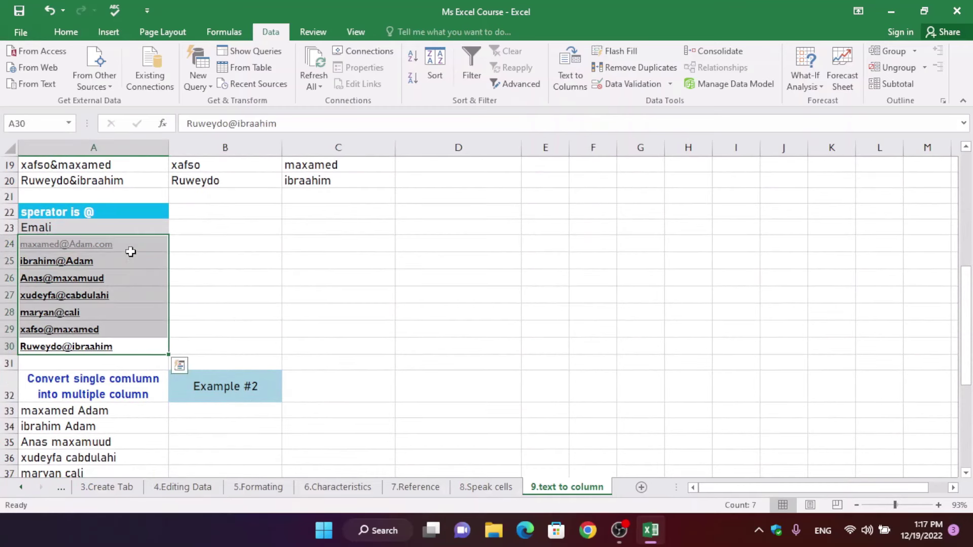
click(570, 71)
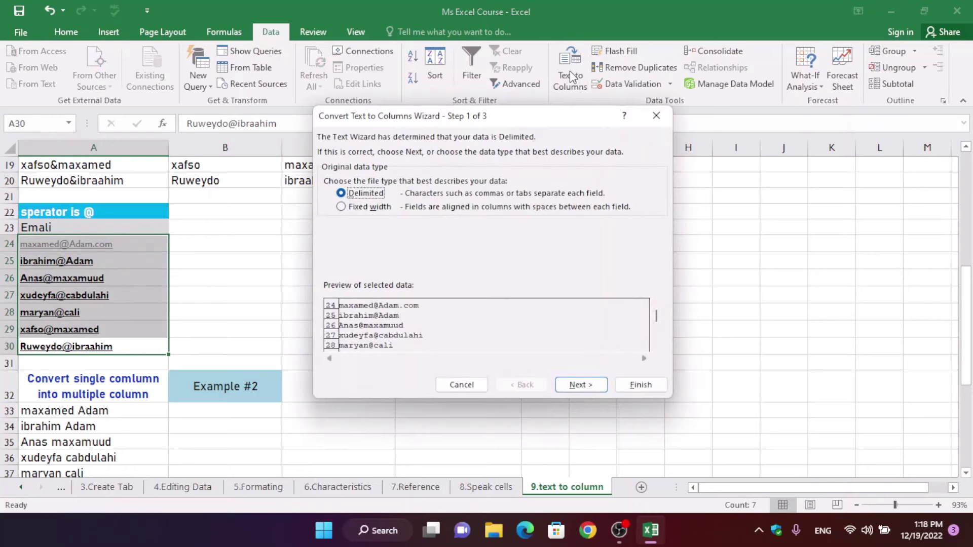
click(576, 387)
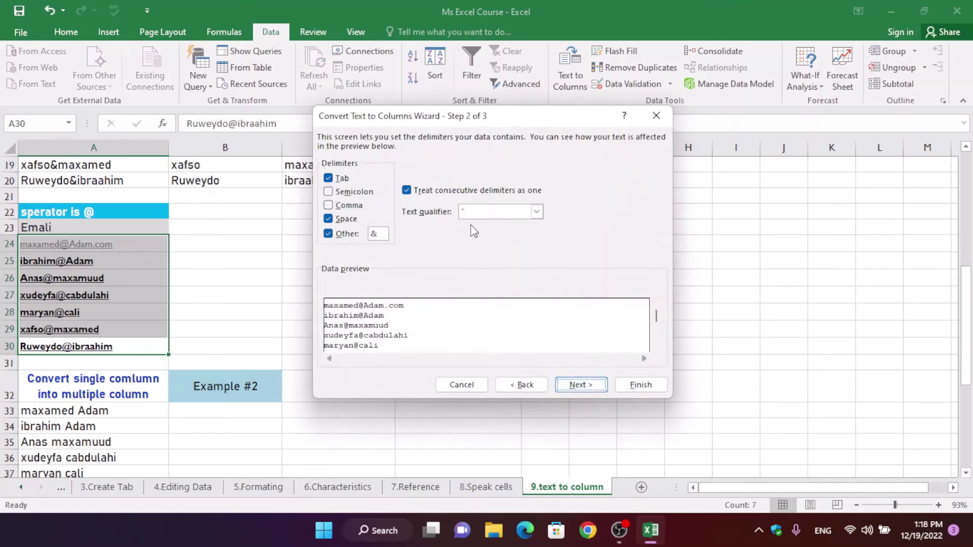
click(382, 234)
key(BackSpace)
text(@)
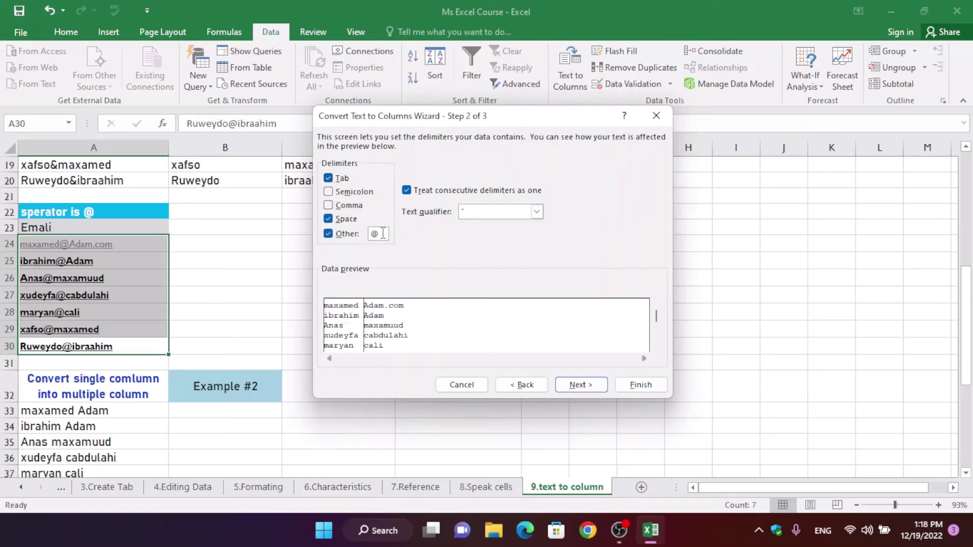
key(Return)
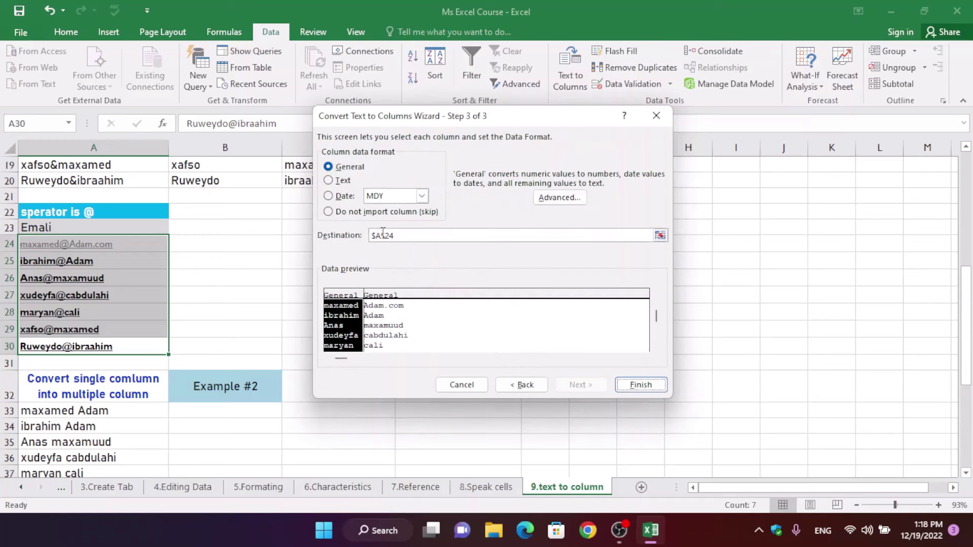
Set the destination to $B$24 and finish, putting usernames in B and domains in C
click(401, 237)
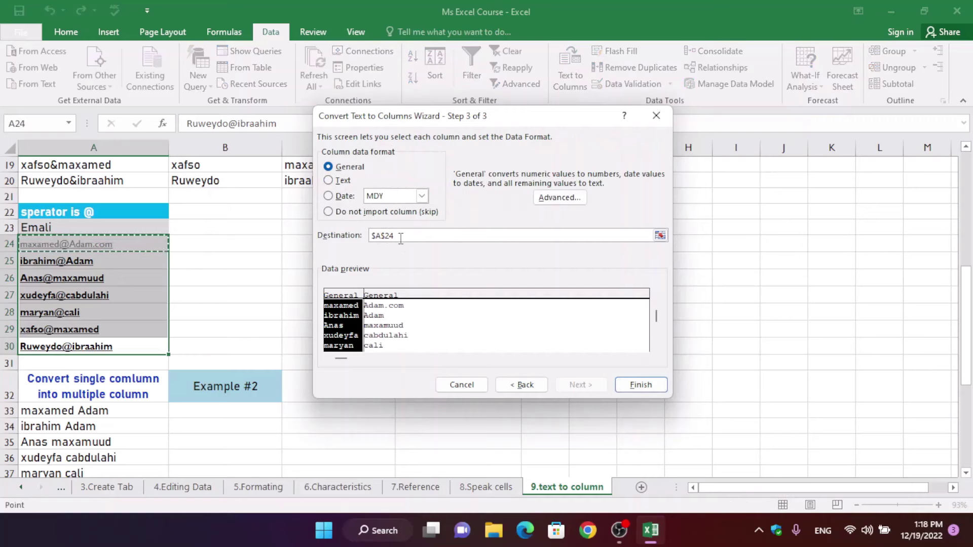
key(BackSpace)
key(BackSpace)
key(BackSpace)
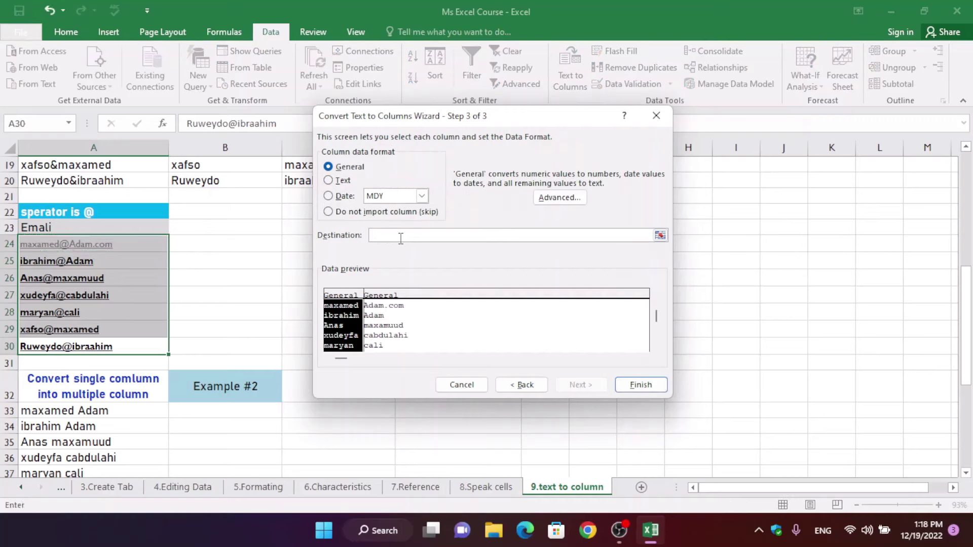
click(218, 245)
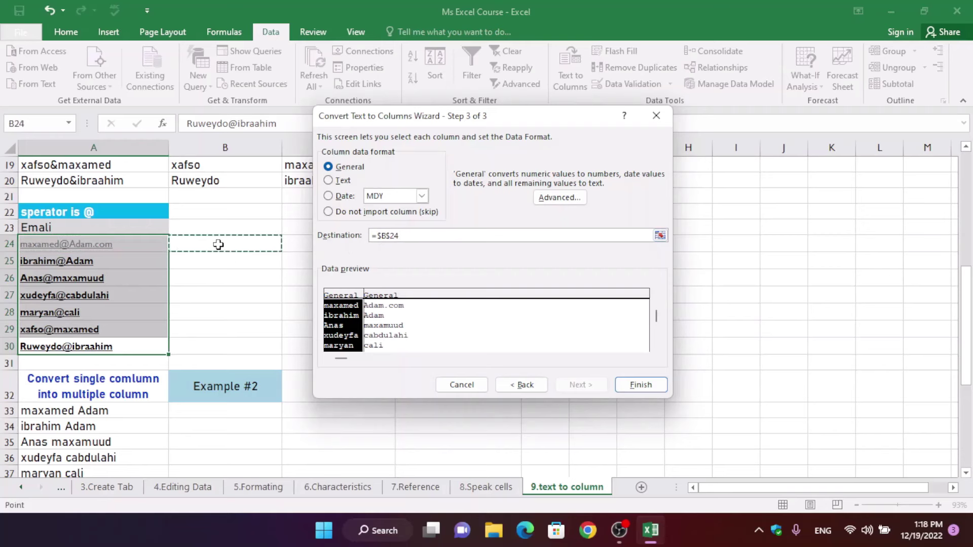
key(Return)
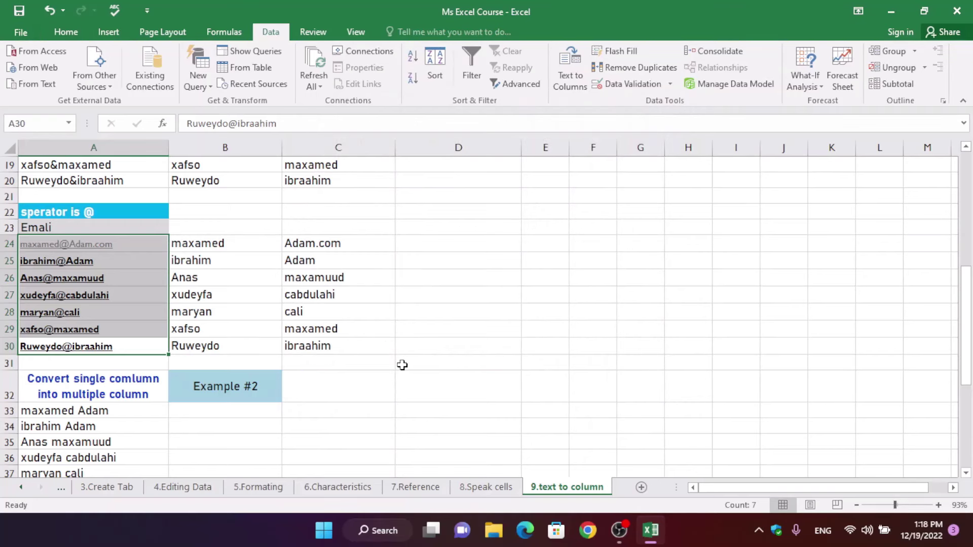
scroll(402, 365, down, 2)
Select the names in A33:A39 and start a fixed-width Text to Columns split
scroll(402, 365, down, 1)
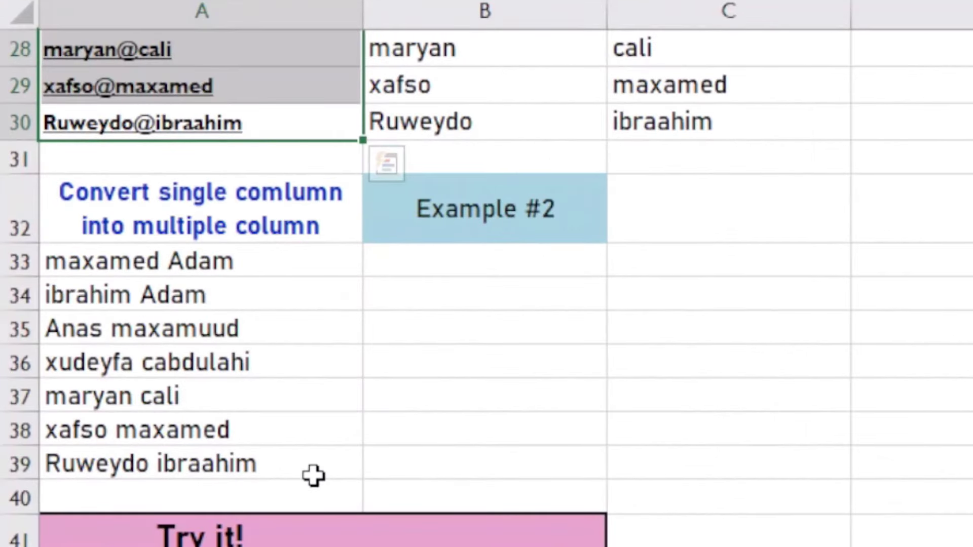
click(313, 476)
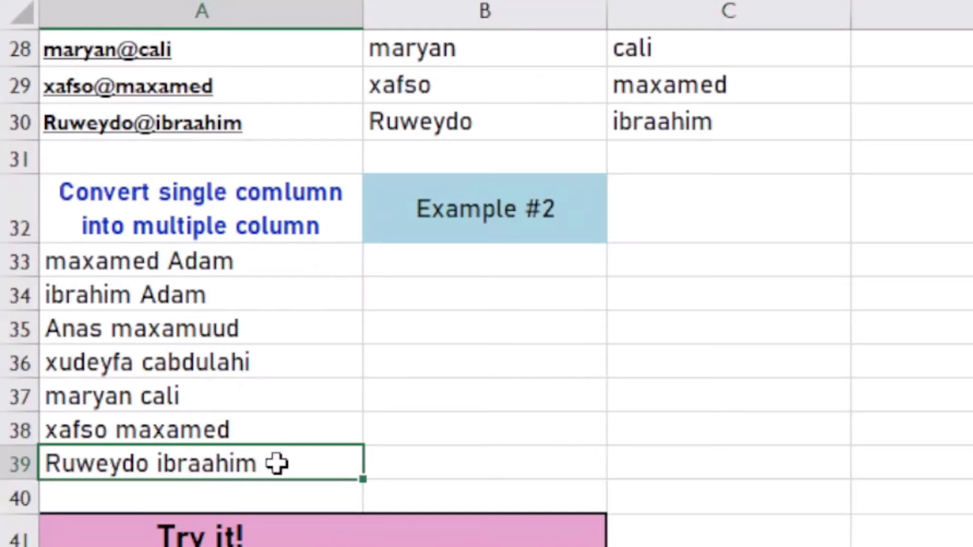
drag(268, 463, 231, 258)
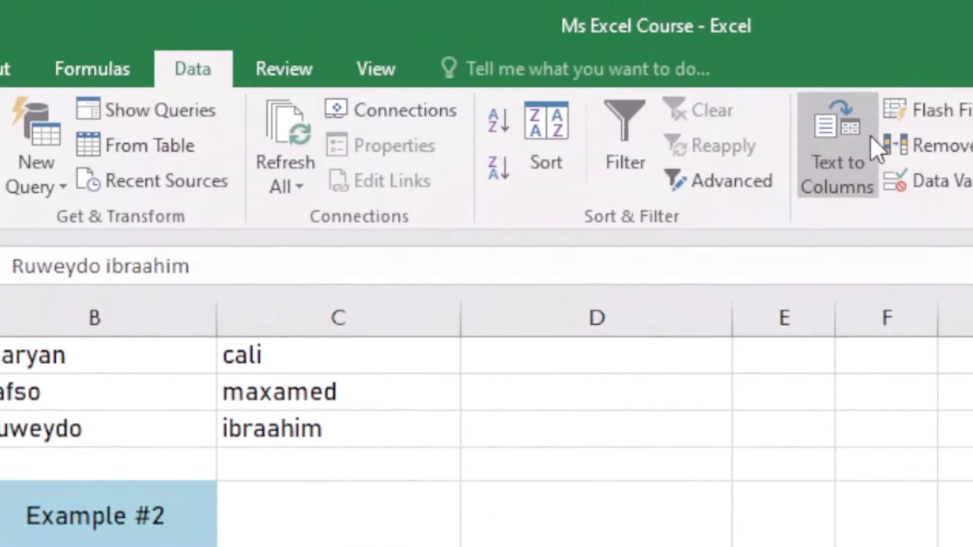
click(857, 138)
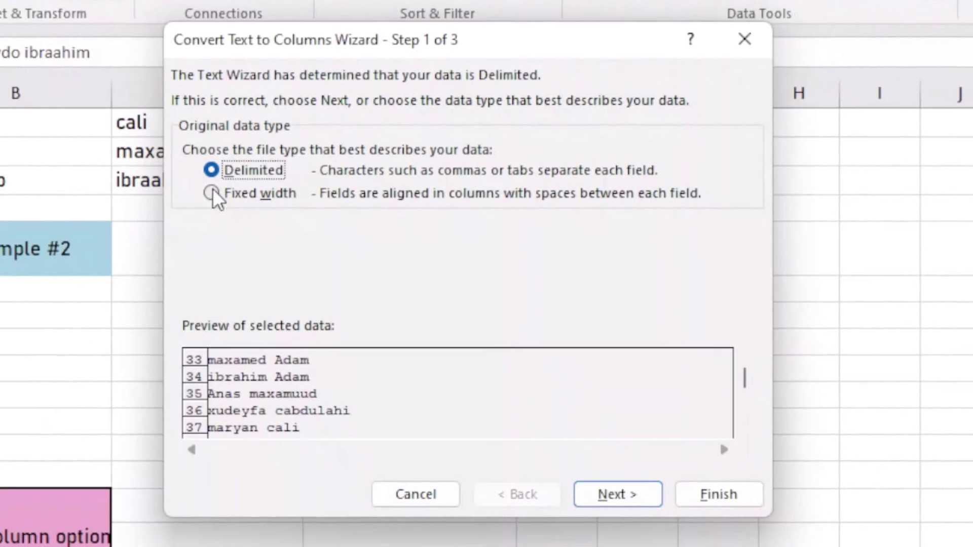
click(212, 189)
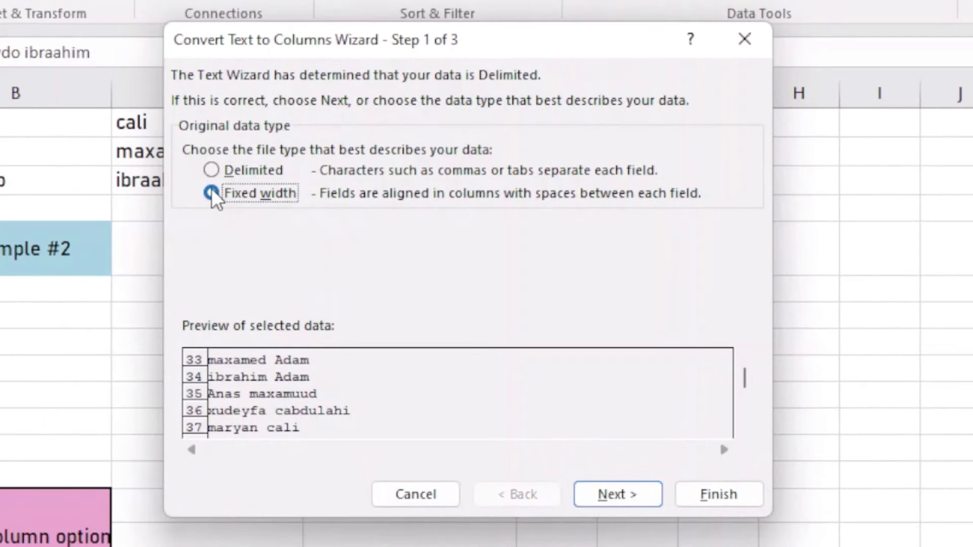
click(613, 496)
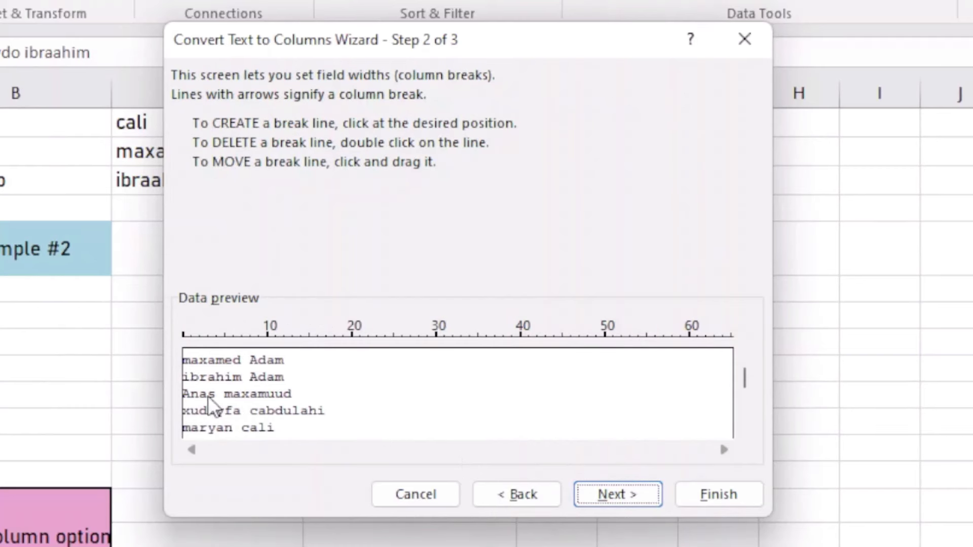
Place two column break lines in the name preview, adjusting their positions
click(202, 355)
double_click(203, 355)
click(203, 355)
click(272, 344)
double_click(277, 345)
click(269, 339)
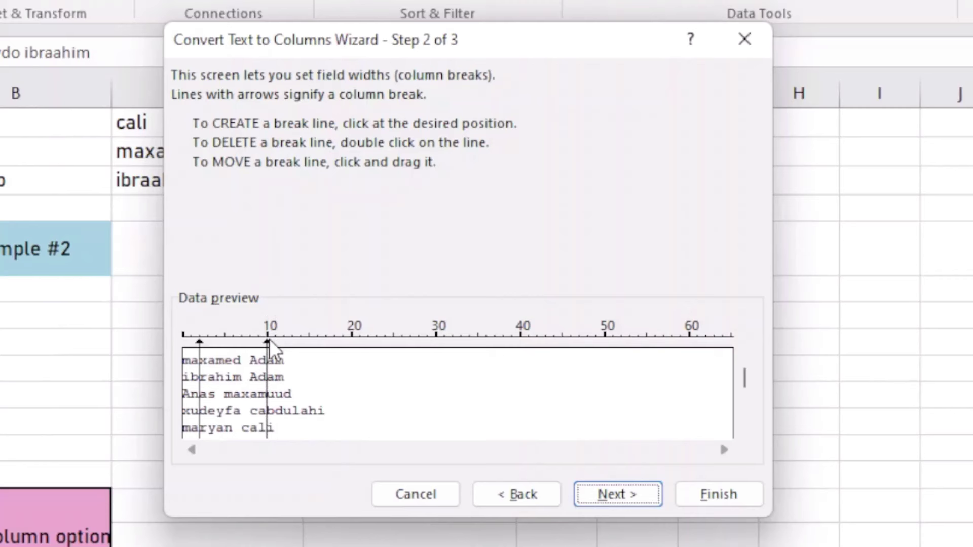
Set the destination to $B$33 and finish, splitting the names across columns B, C and D
click(616, 487)
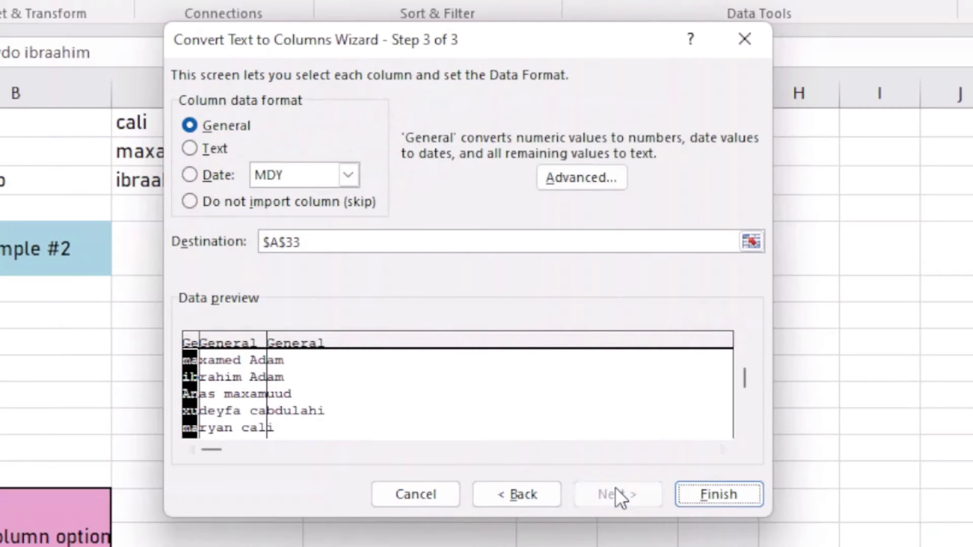
click(370, 243)
key(BackSpace)
key(BackSpace)
key(BackSpace)
key(BackSpace)
key(BackSpace)
click(218, 270)
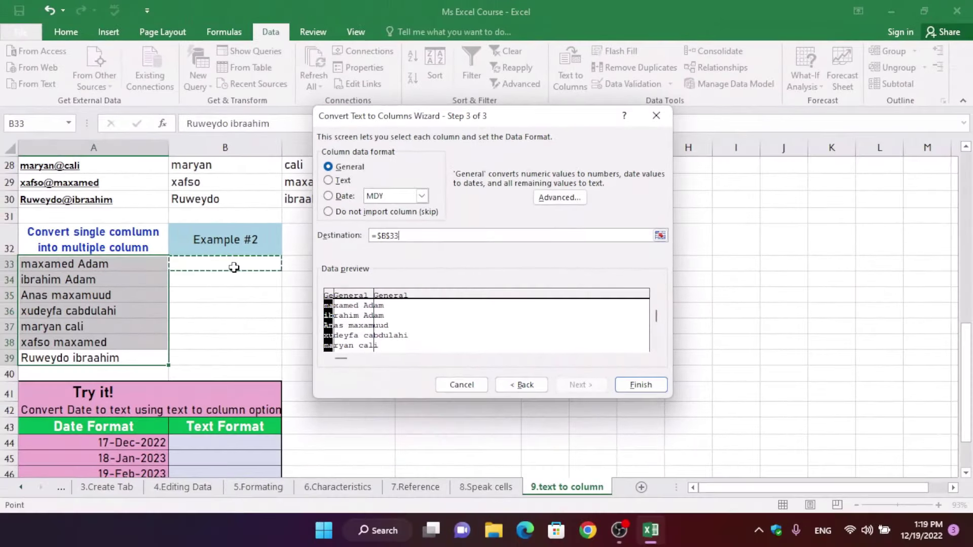
key(Return)
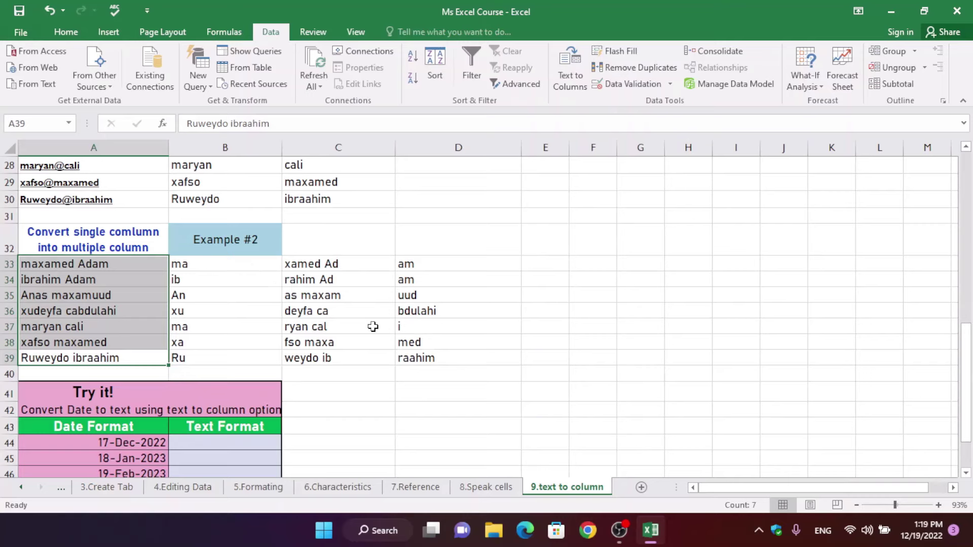
scroll(373, 327, down, 1)
scroll(374, 328, down, 1)
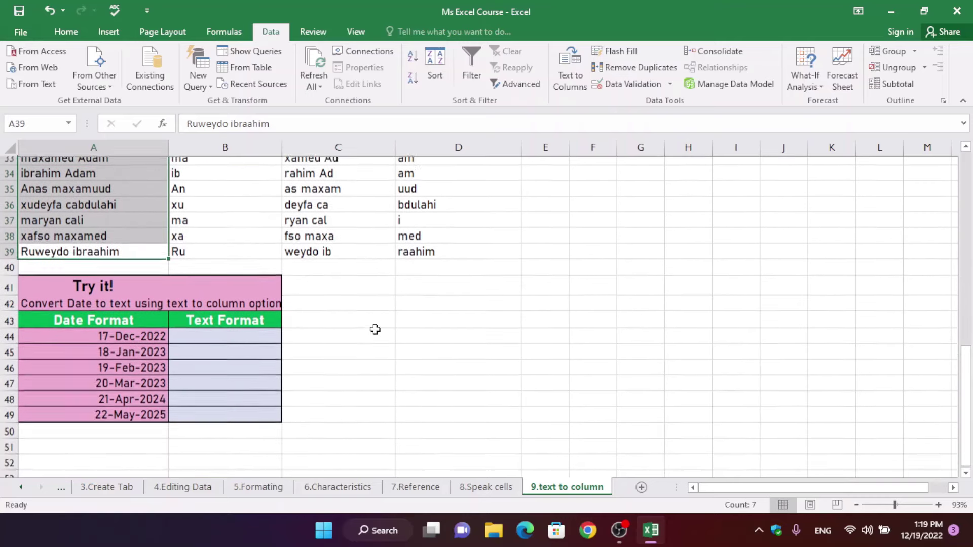
scroll(374, 328, down, 1)
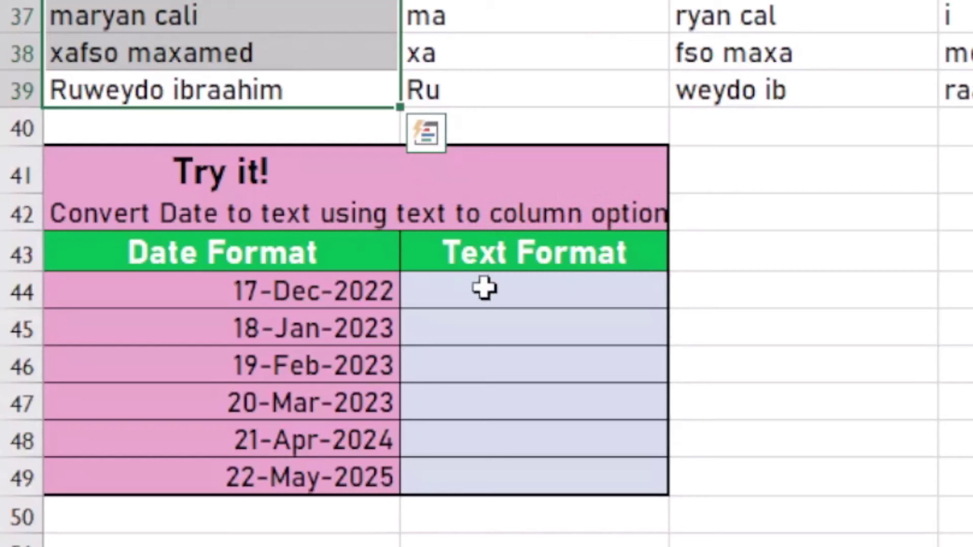
click(295, 303)
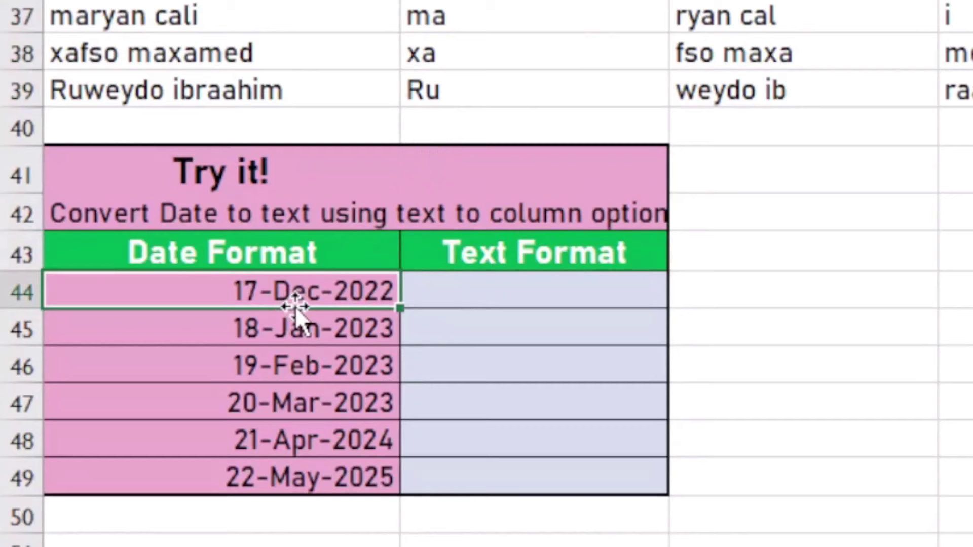
right_click(324, 289)
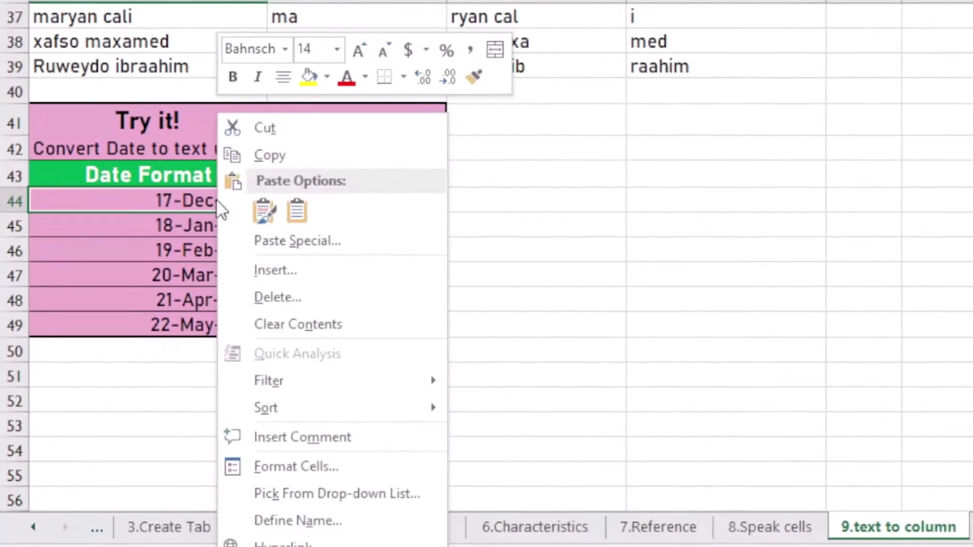
click(285, 464)
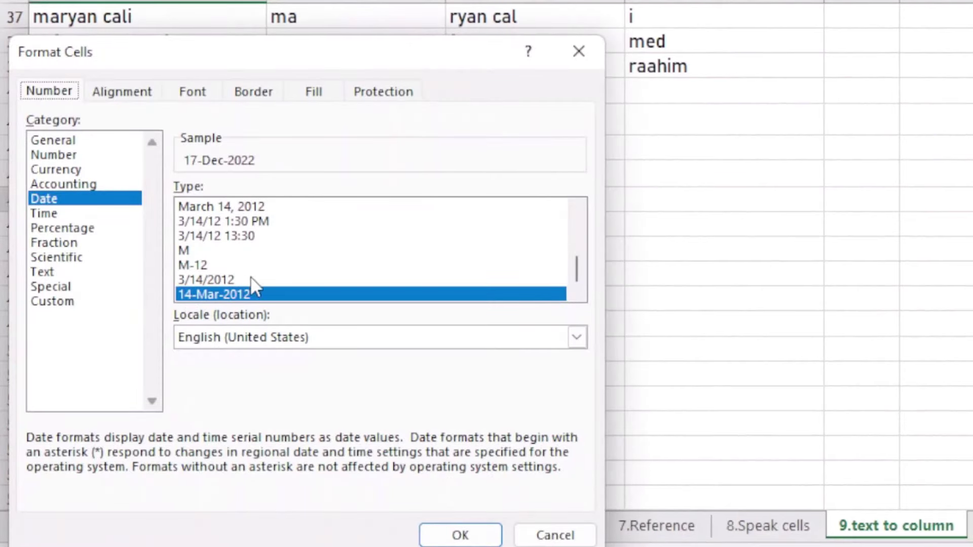
click(233, 280)
click(441, 536)
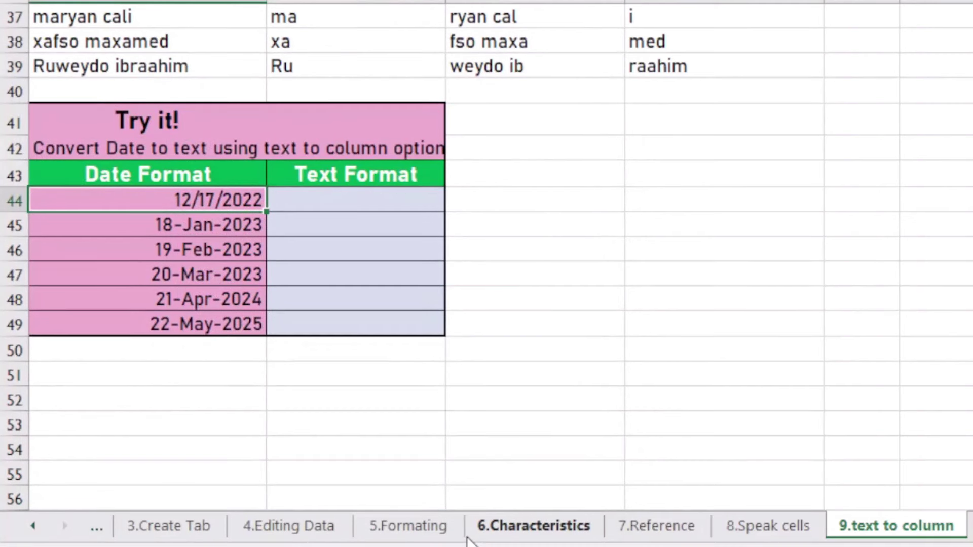
key(ctrl+z)
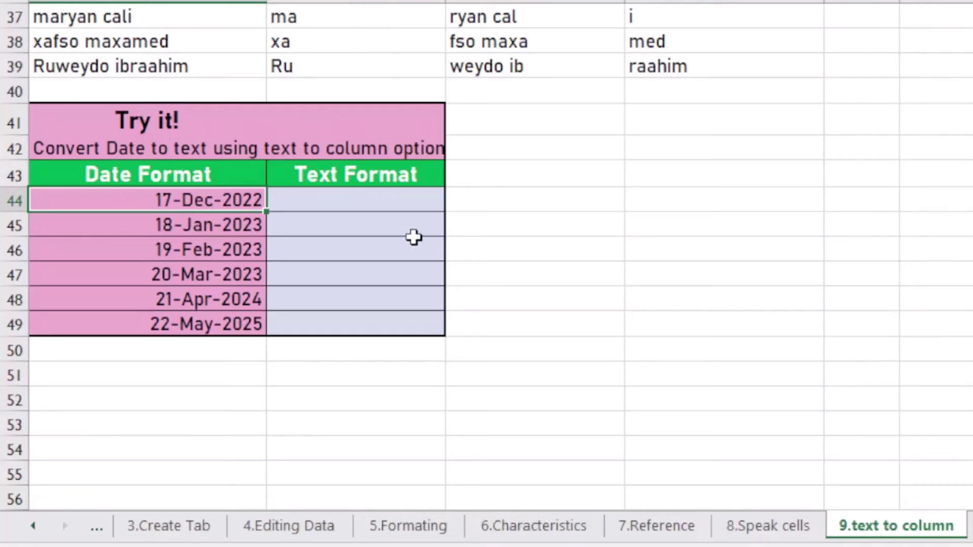
click(383, 208)
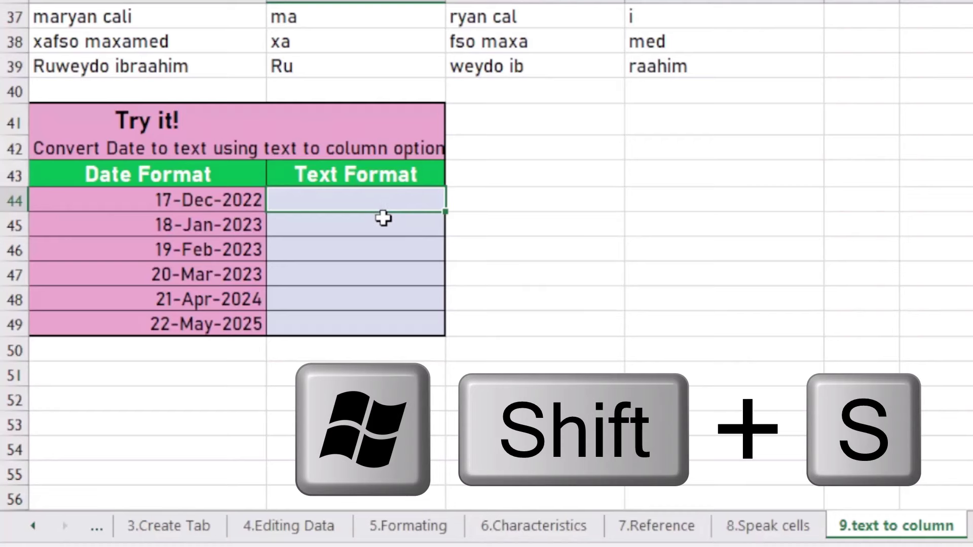
Capture a screenshot of the Try it! date table, view it in Snipping Tool, then close it
key(super+shift+s)
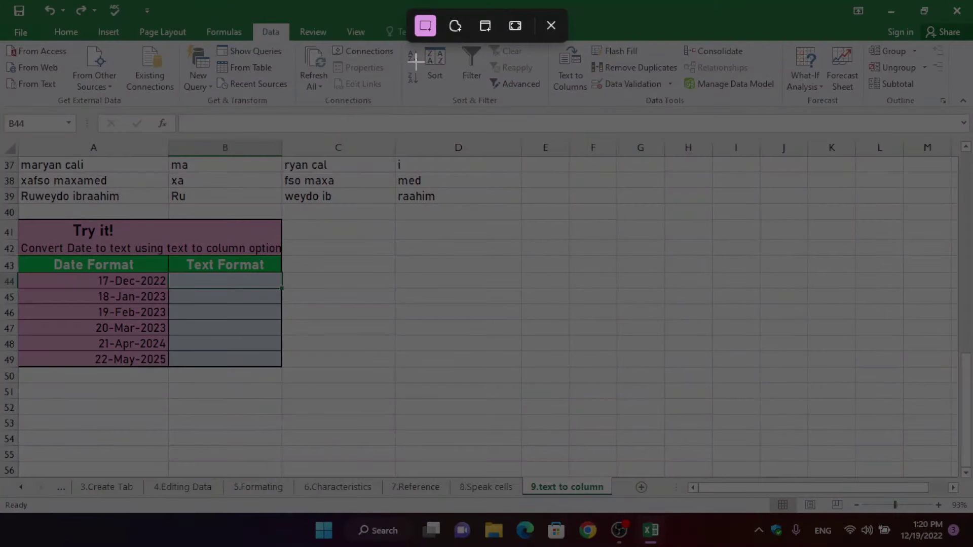
mouse_move(19, 216)
mouse_down()
mouse_move(247, 333)
mouse_move(284, 373)
mouse_up()
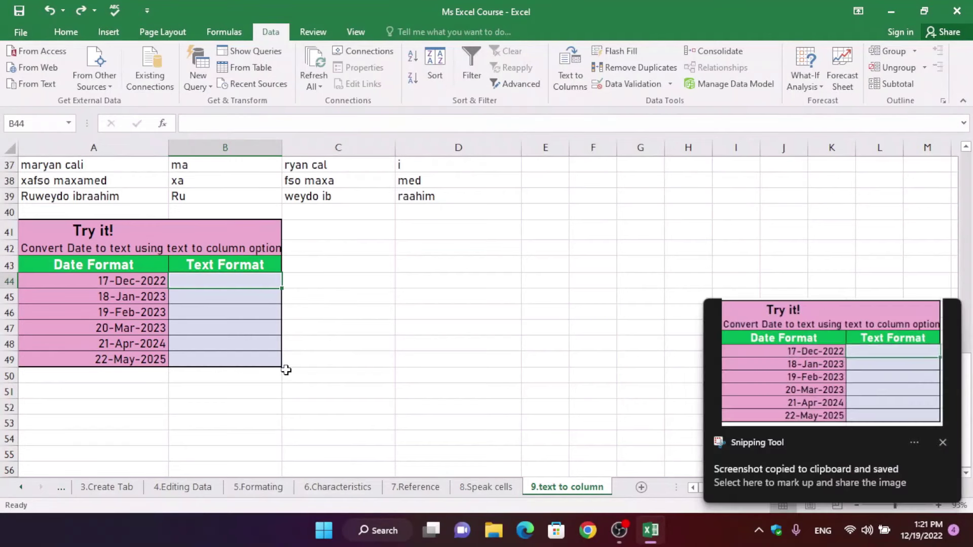
click(786, 397)
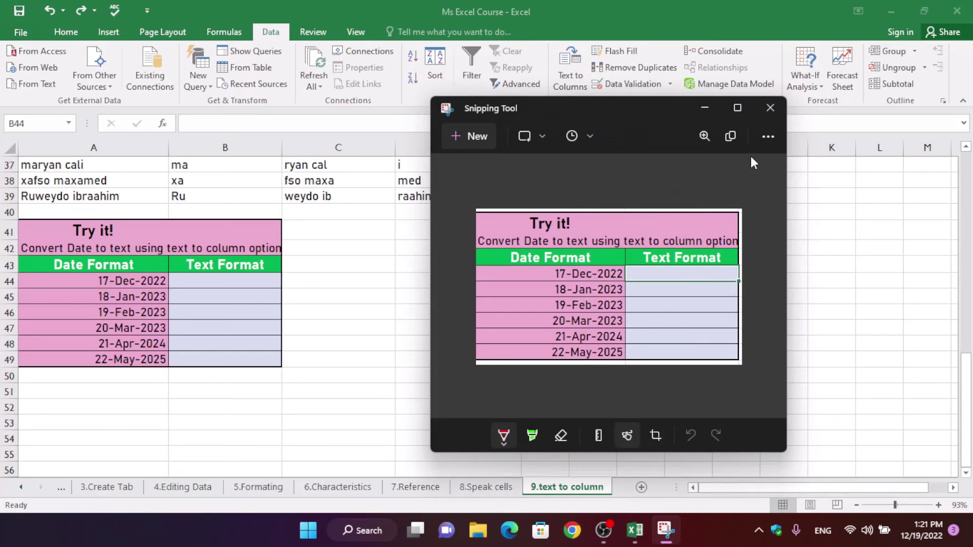
click(767, 140)
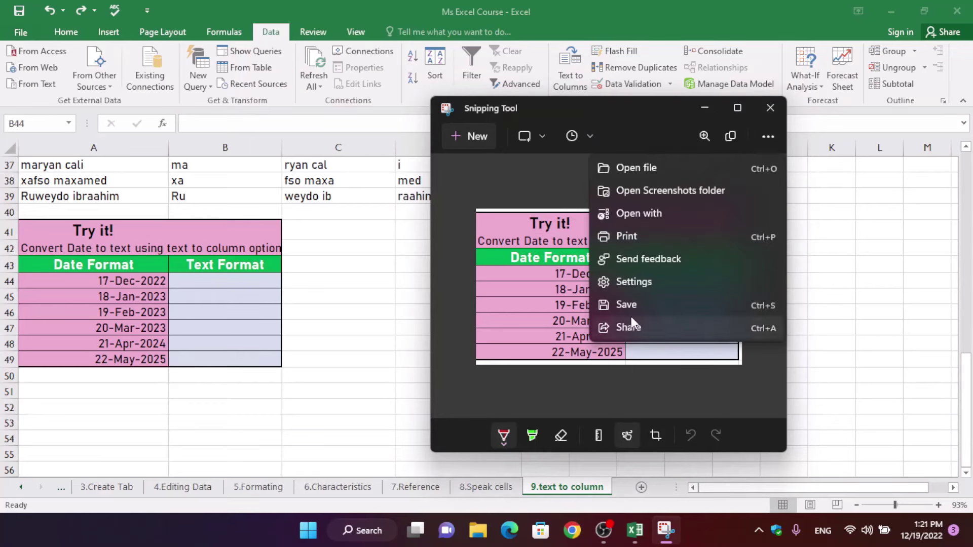
click(543, 203)
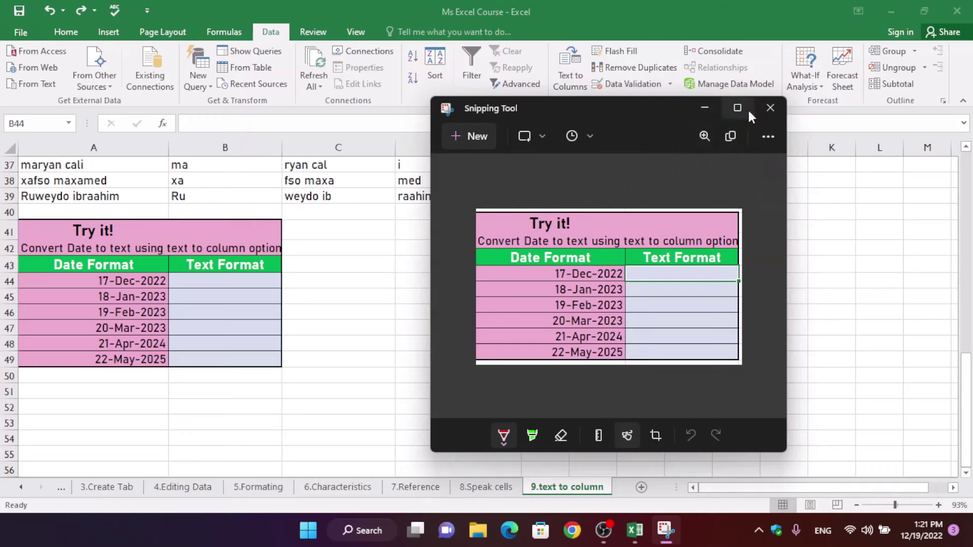
click(771, 108)
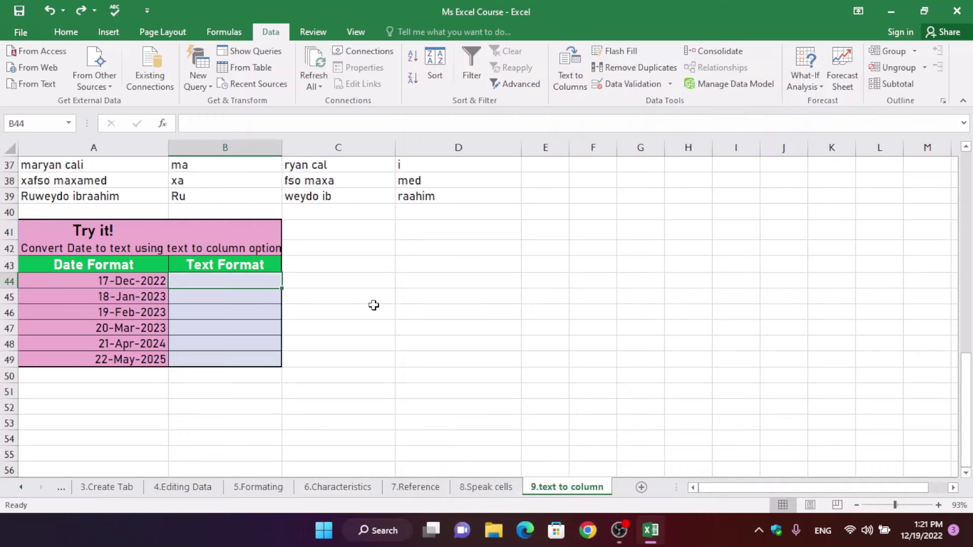
scroll(366, 308, up, 4)
Scroll up to the top of the sheet
scroll(366, 307, up, 2)
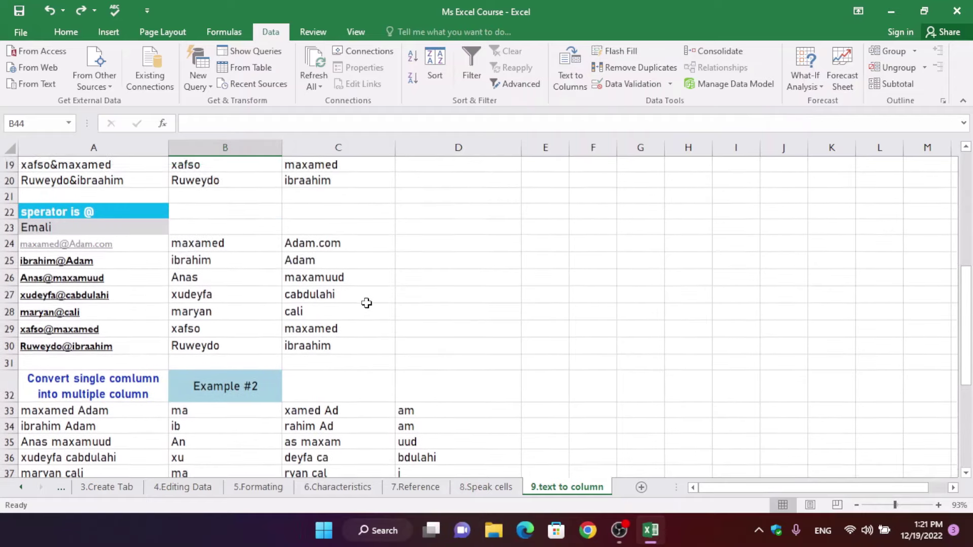
scroll(367, 305, up, 2)
scroll(368, 303, up, 2)
scroll(368, 303, up, 2)
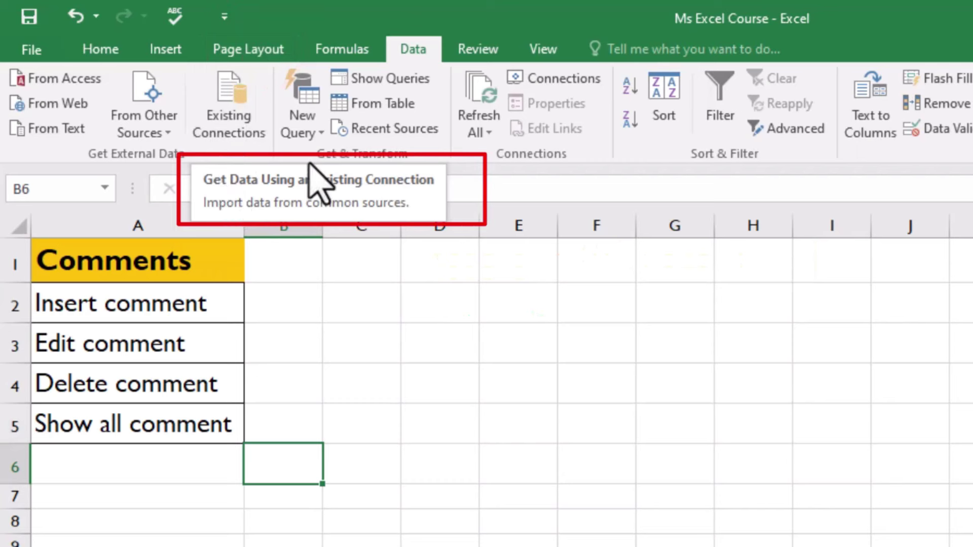
Add the comment 'waa tijaabo' to cell C3 from the Review tab, check it, then select E2
click(336, 349)
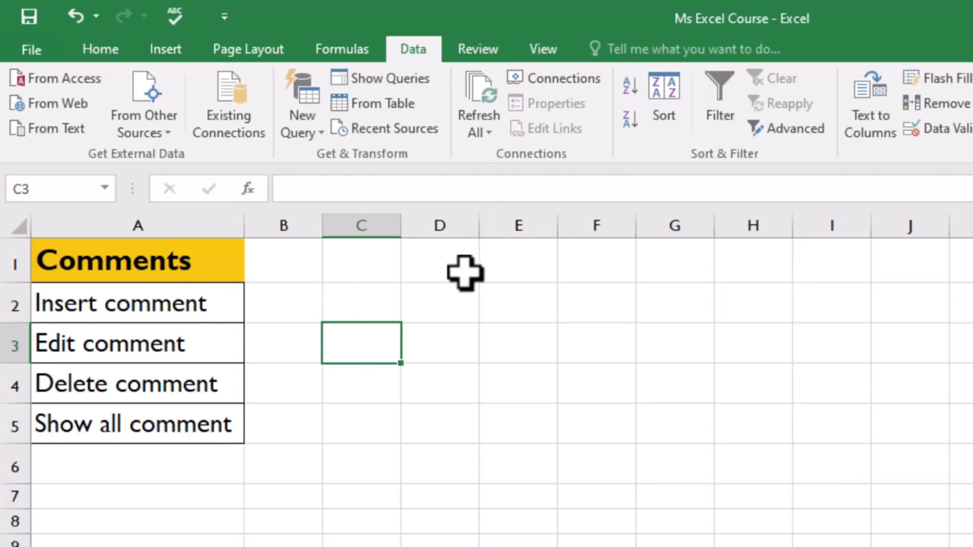
click(496, 49)
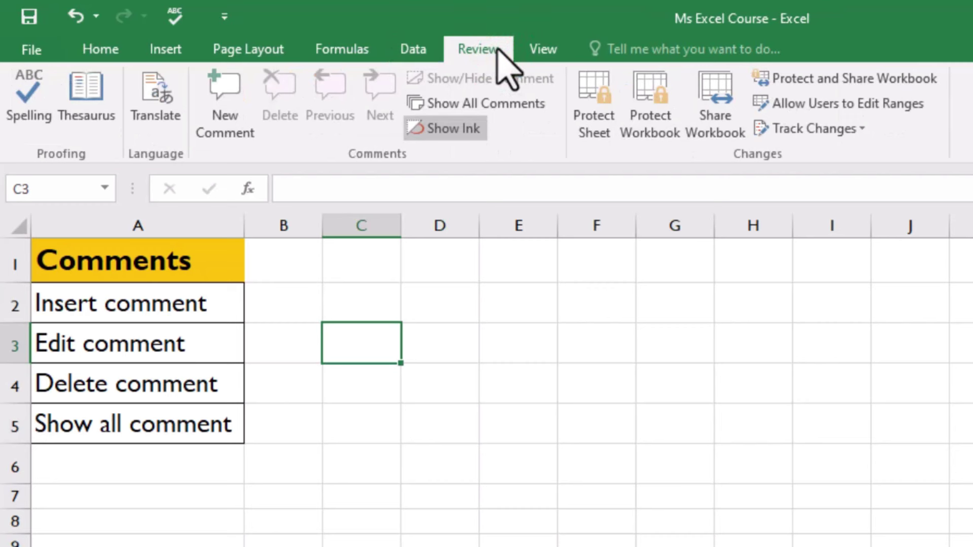
click(226, 105)
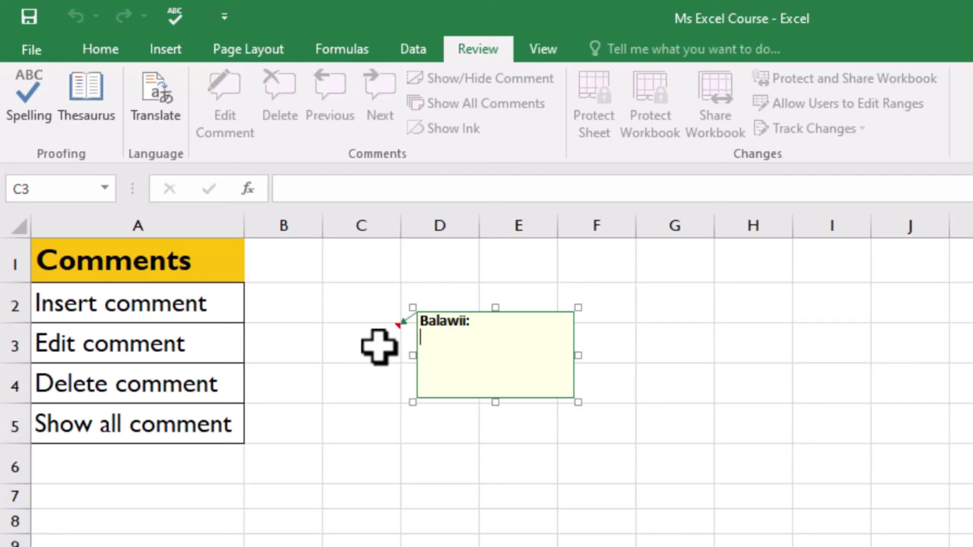
text(waa tijaabo)
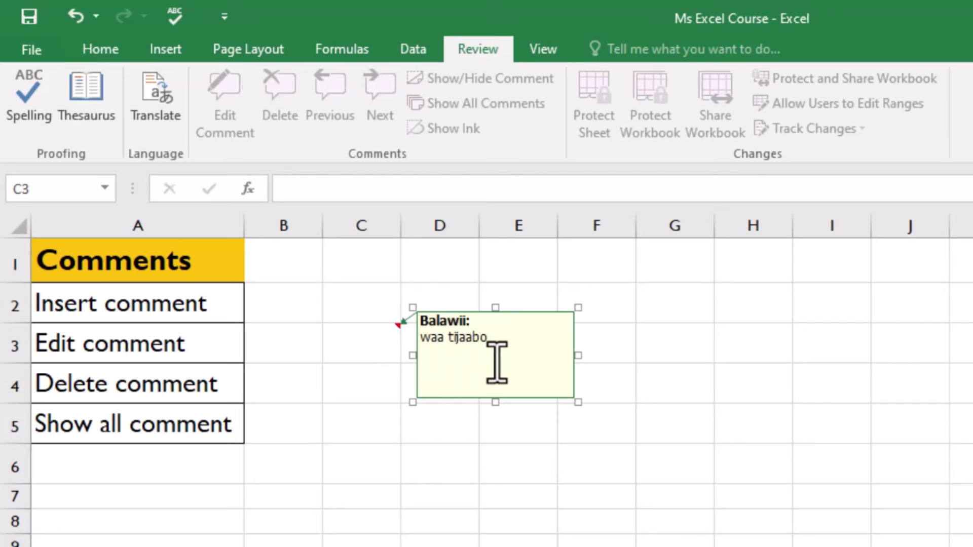
click(409, 431)
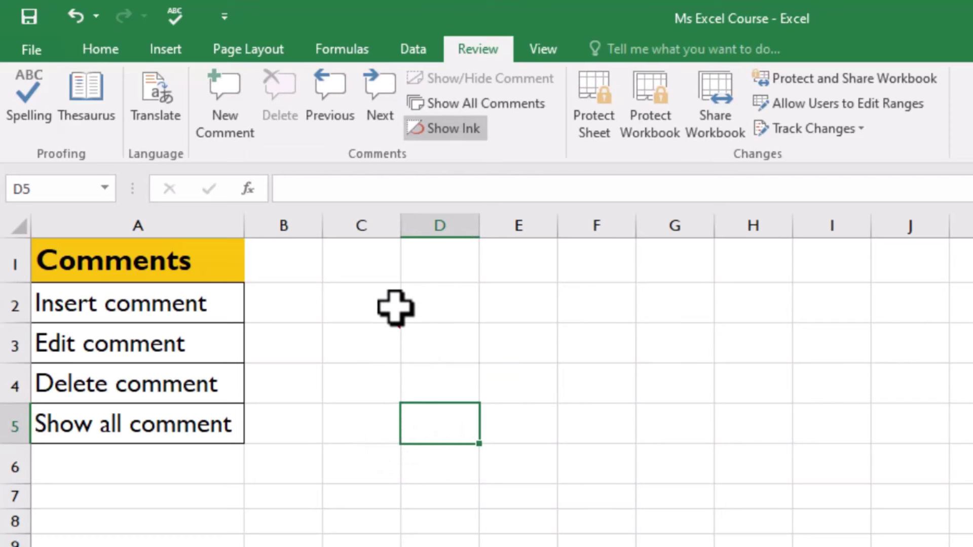
click(381, 338)
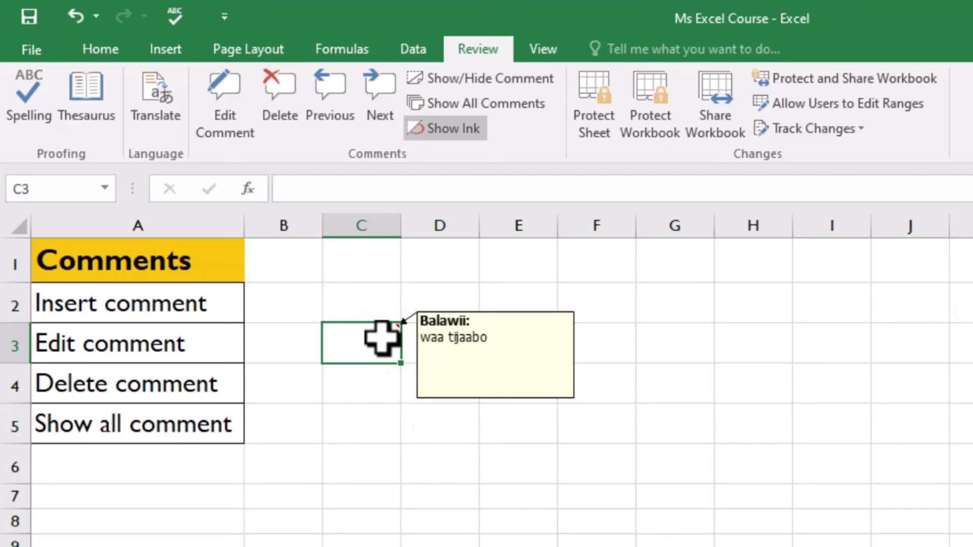
click(380, 398)
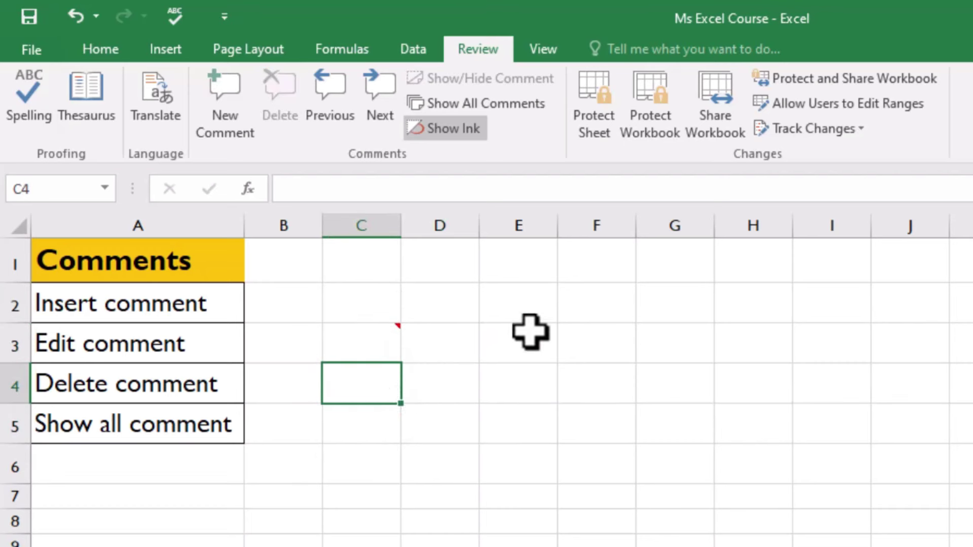
click(532, 313)
Insert a comment on cell E2 with Shift+F2 and close it
key(shift+F2)
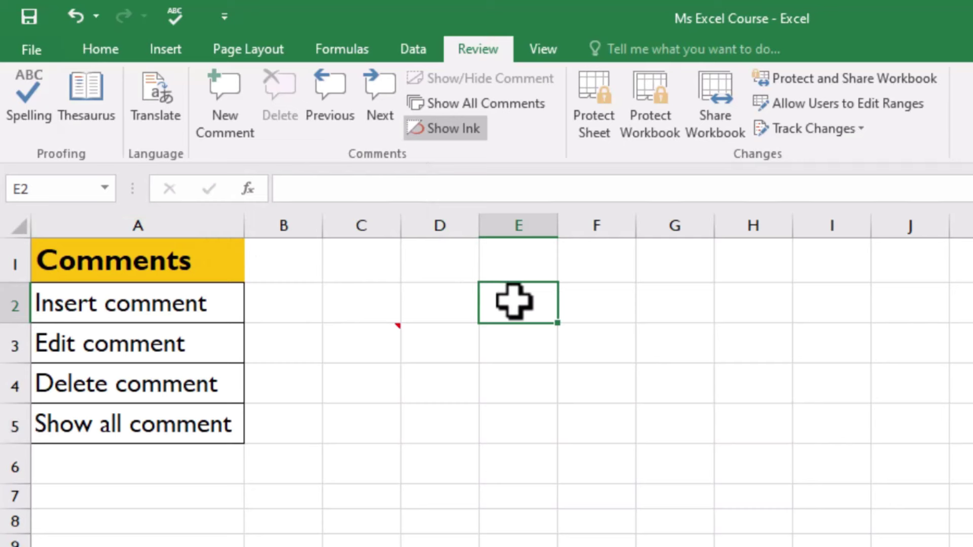
key(shift+F2)
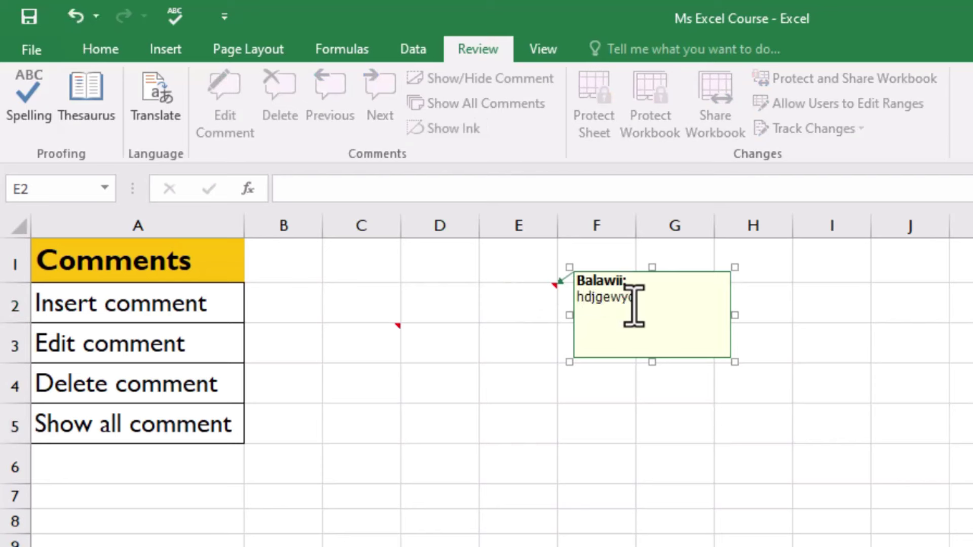
text(hdjgewyoopijuie)
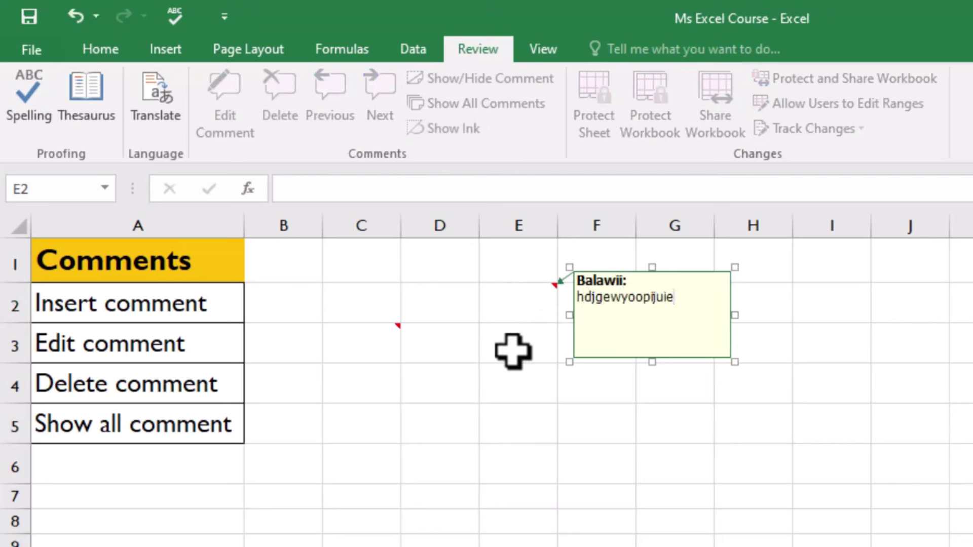
click(490, 353)
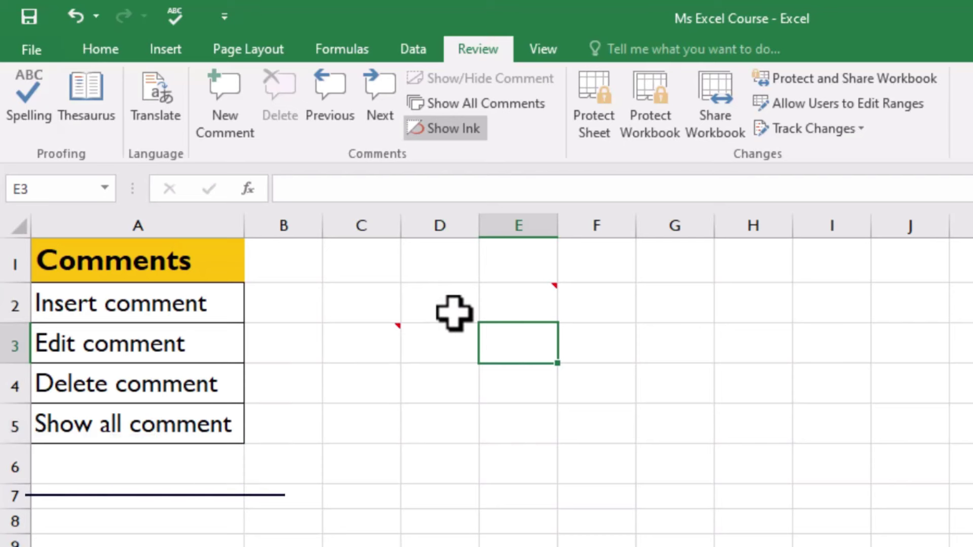
Edit C3's comment, adding a second line 'bdsgnhkj' under 'waa tijaabo'
click(384, 351)
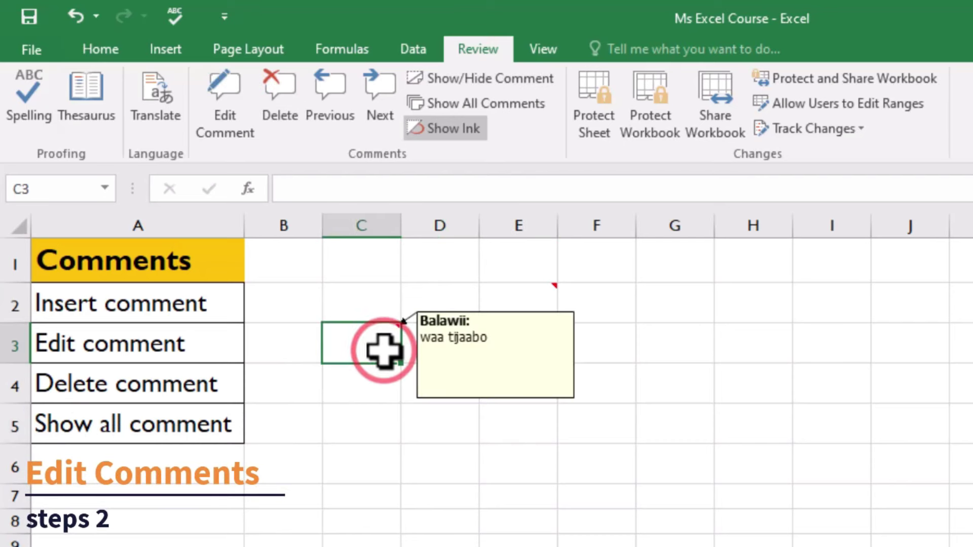
click(229, 132)
text(fjwgnrekhyl)
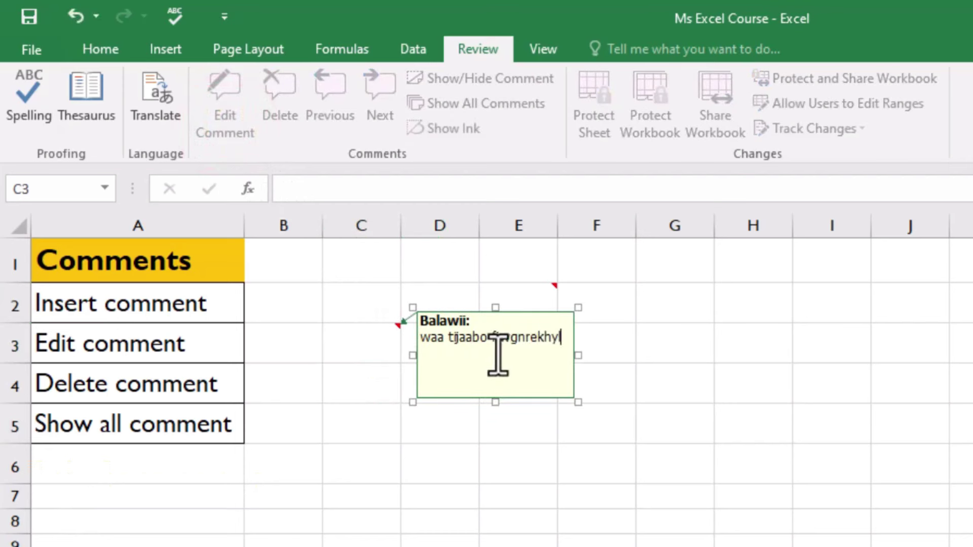
click(379, 415)
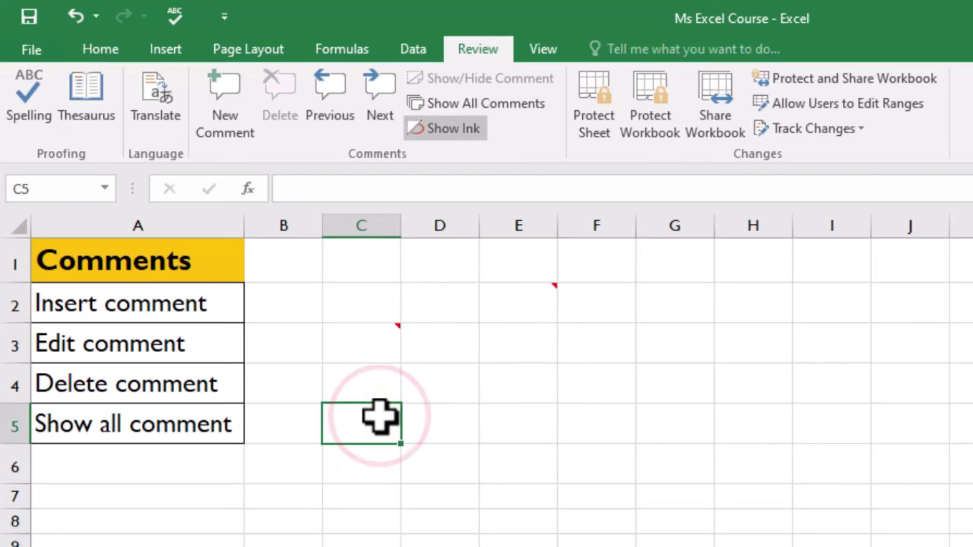
mouse_move(373, 345)
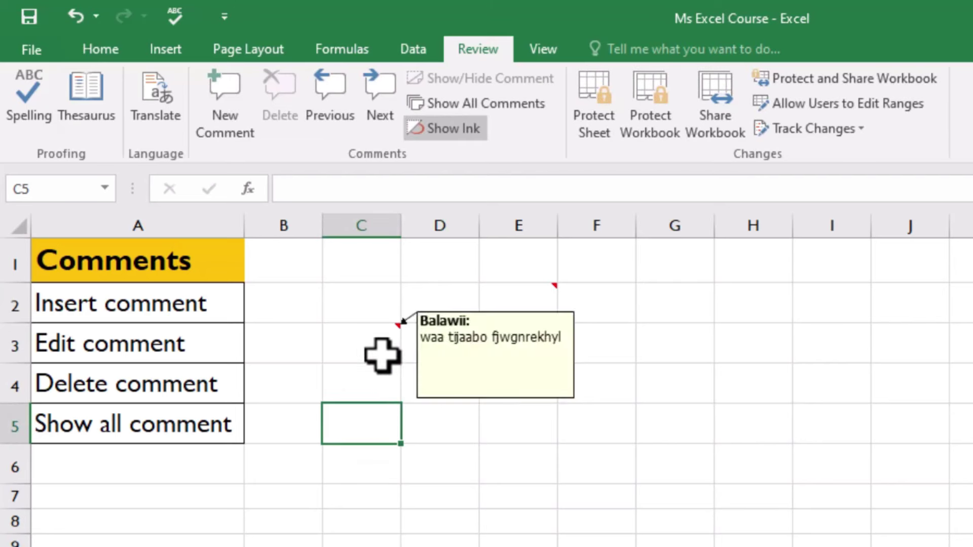
click(381, 353)
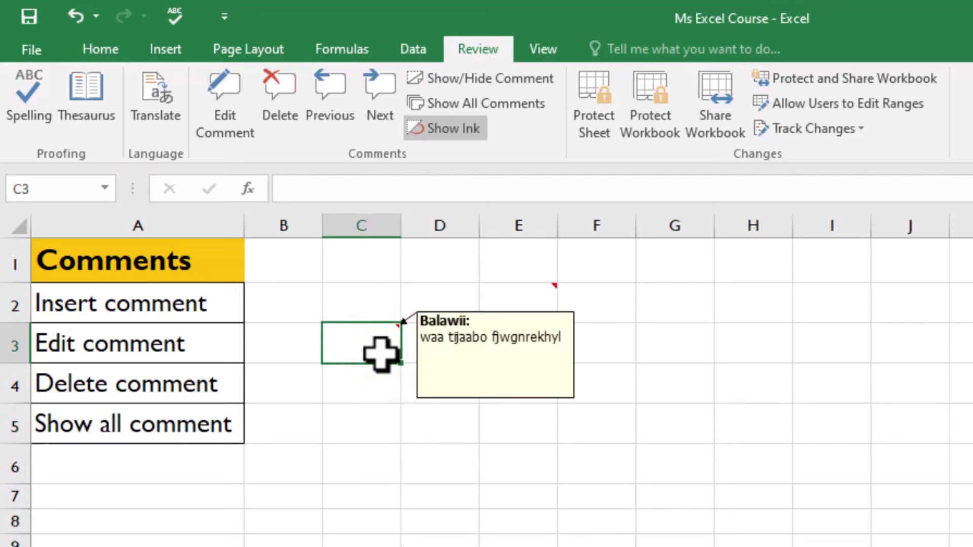
key(shift+F2)
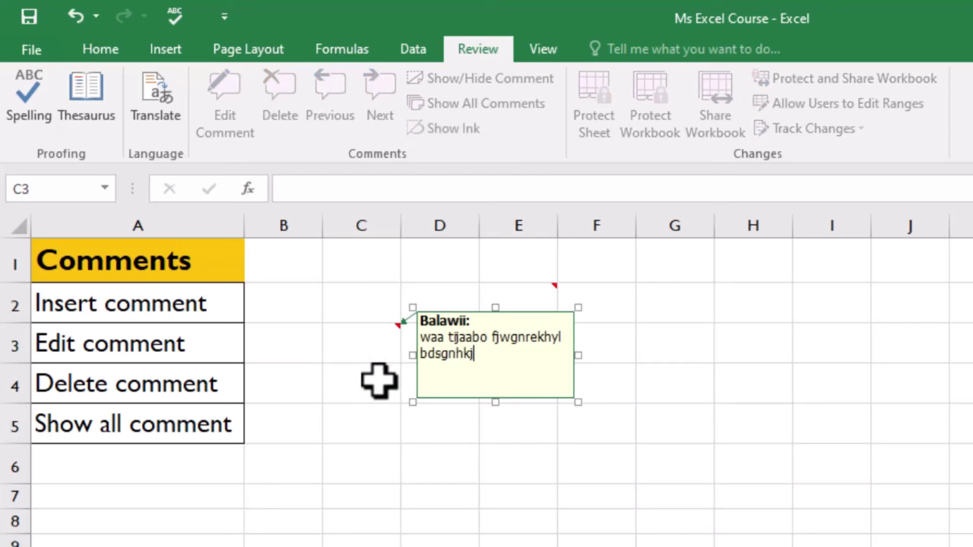
click(370, 420)
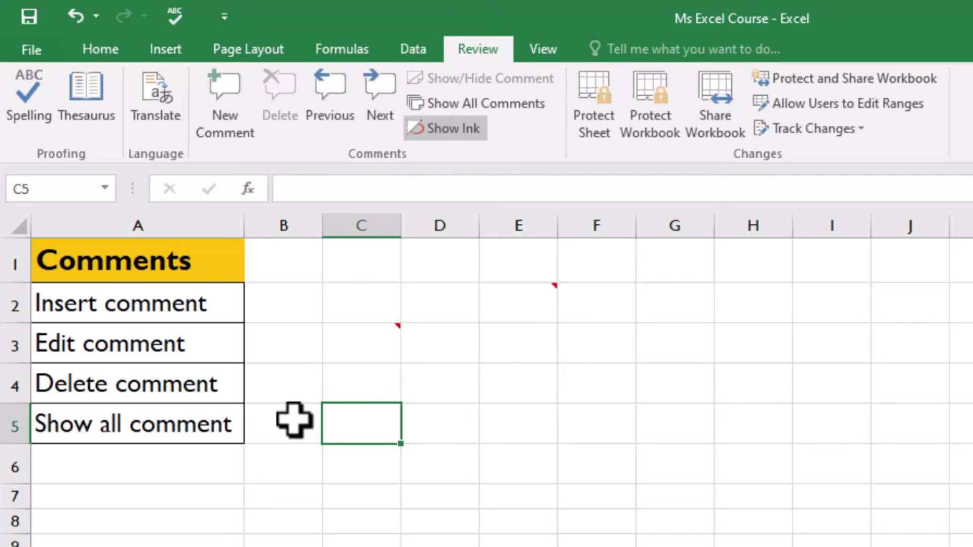
click(374, 347)
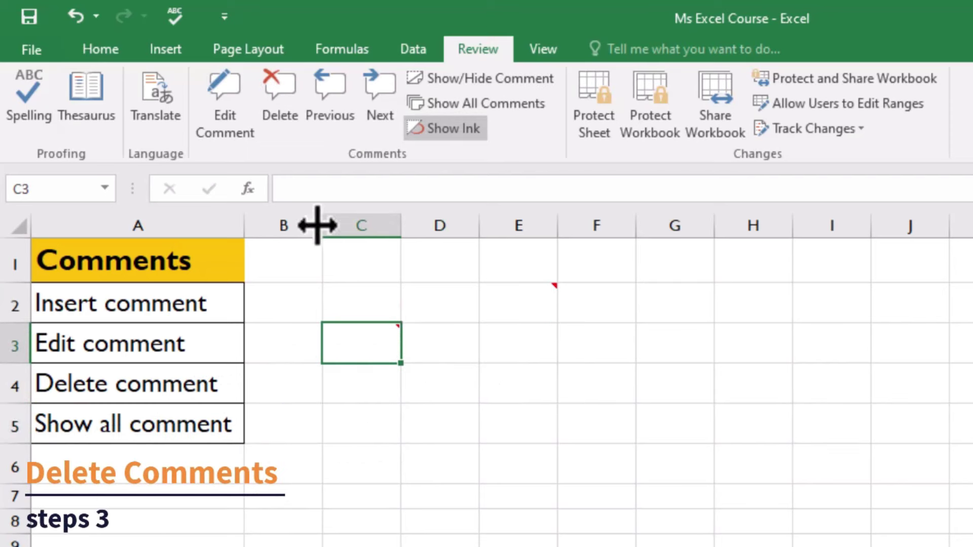
Delete the comment on C3 and select E2's comment box for removal
click(291, 104)
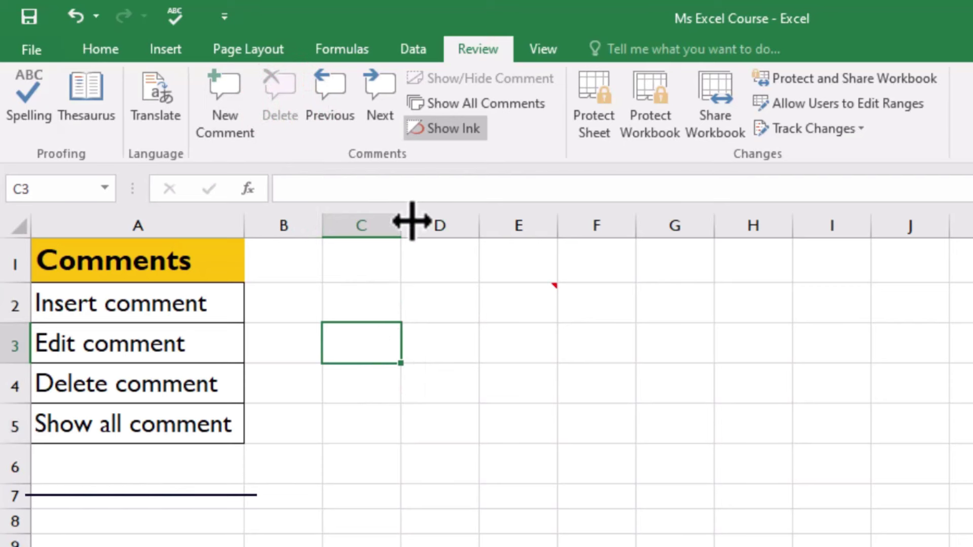
click(509, 303)
mouse_move(517, 303)
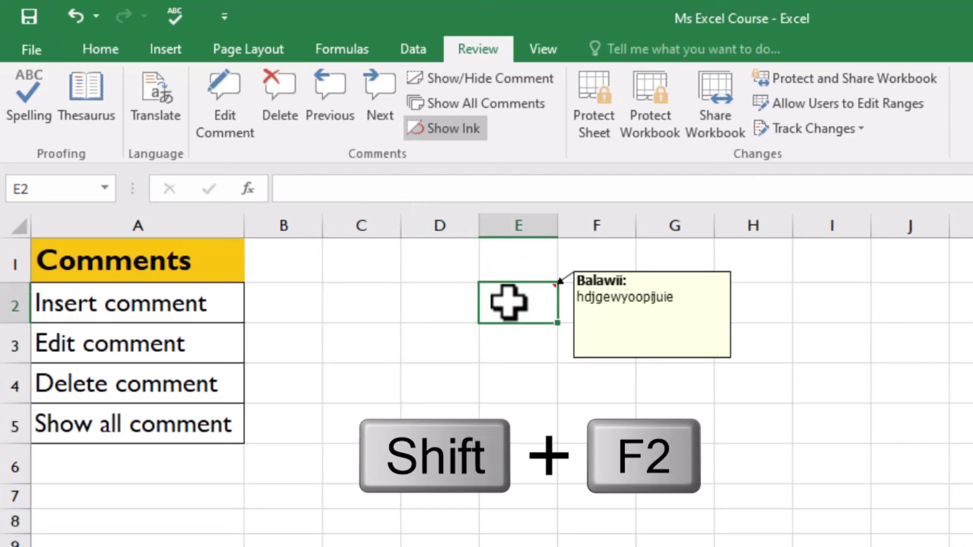
key(shift+F2)
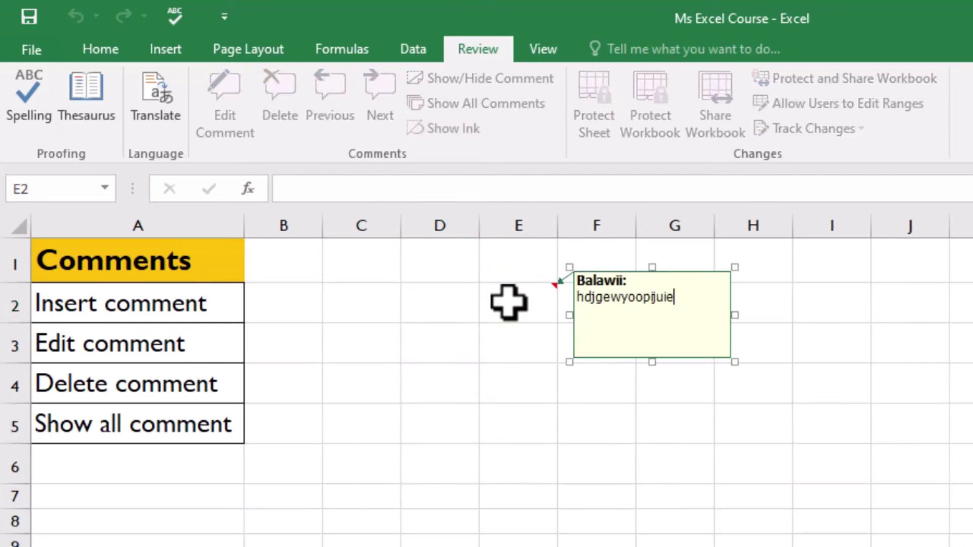
key(Escape)
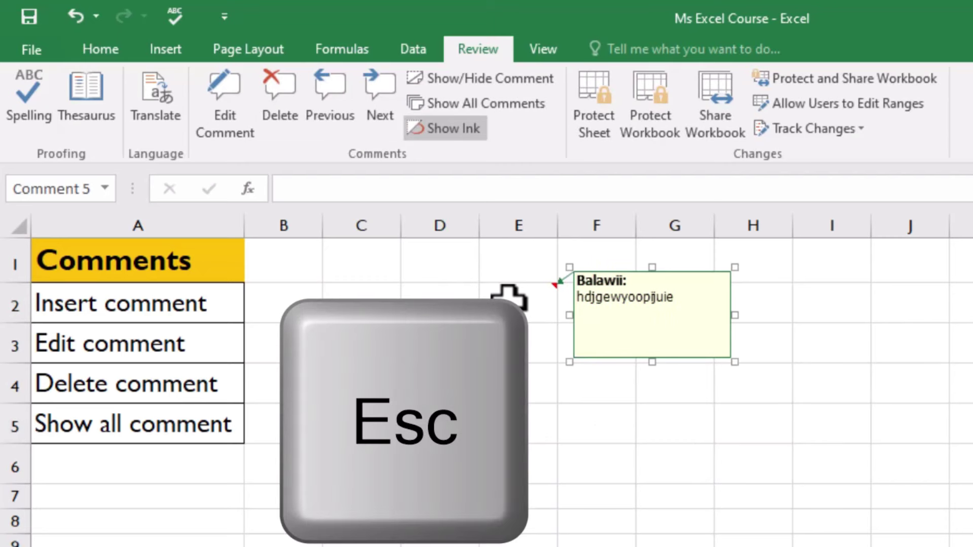
key(Escape)
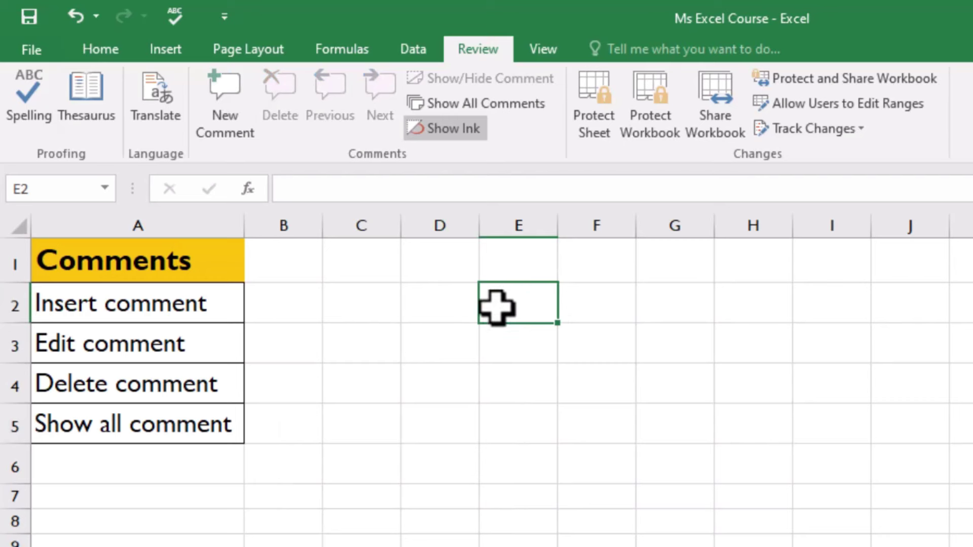
Re-add a comment on E2, then select its comment box and delete it
click(229, 103)
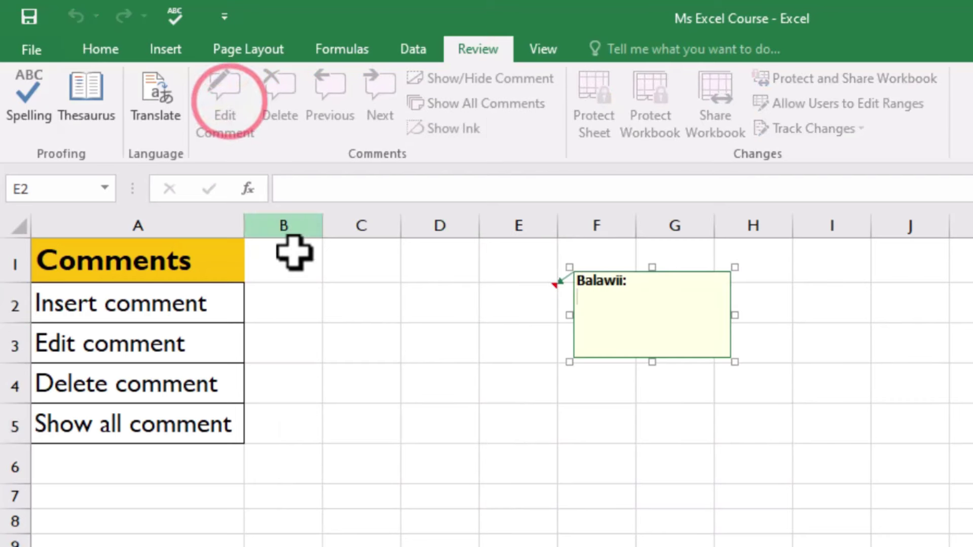
click(499, 352)
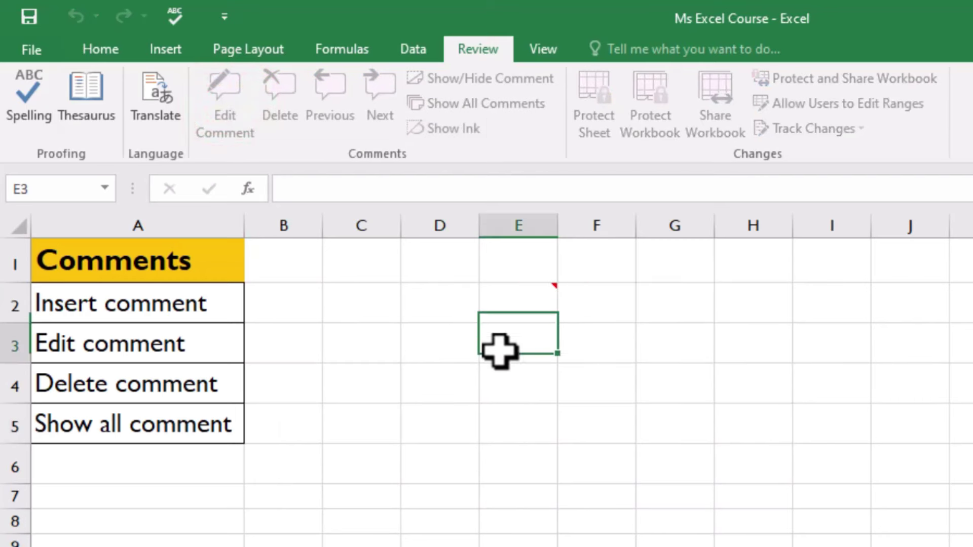
click(534, 313)
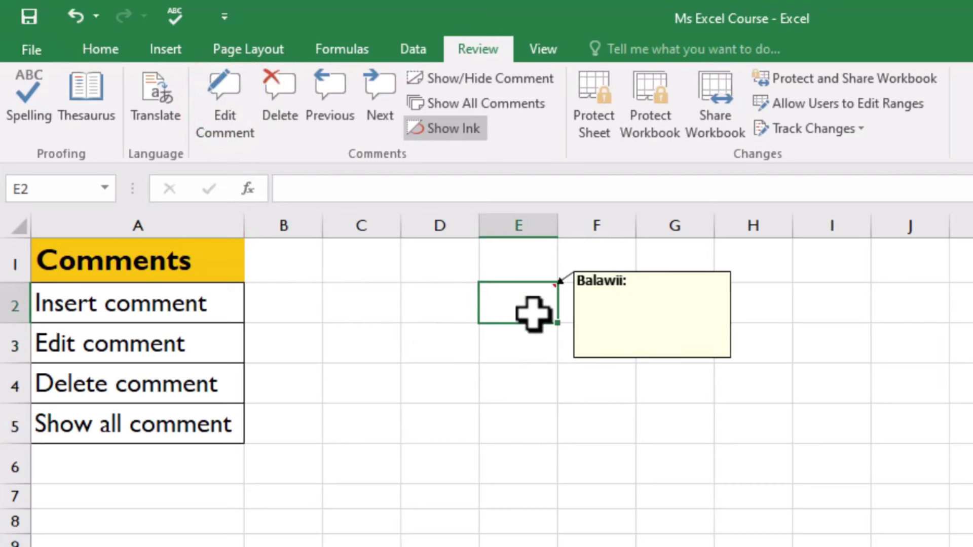
key(shift+F2)
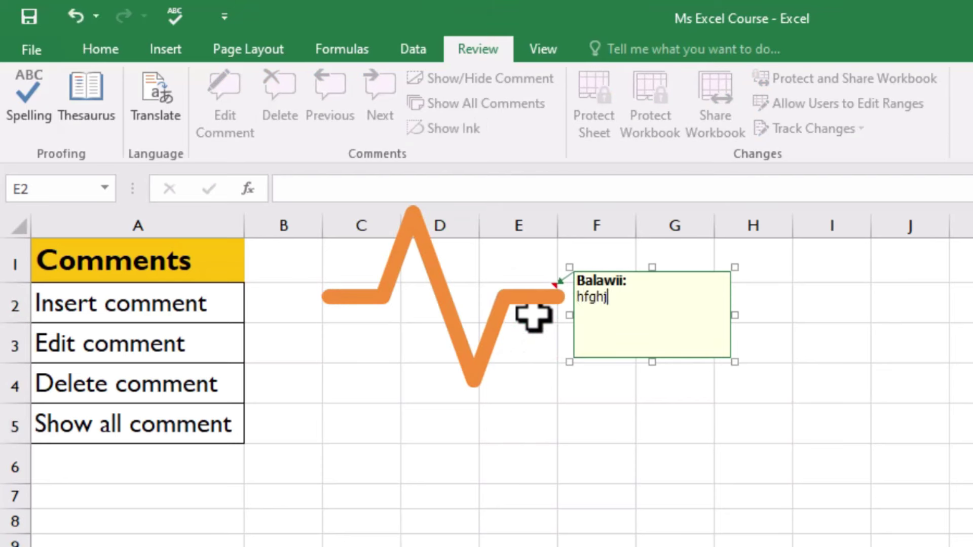
key(Escape)
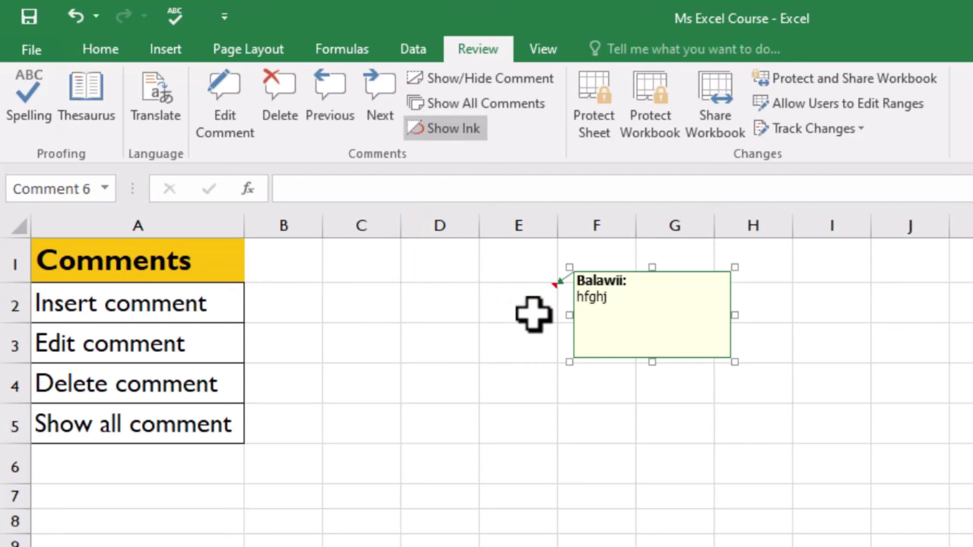
key(Delete)
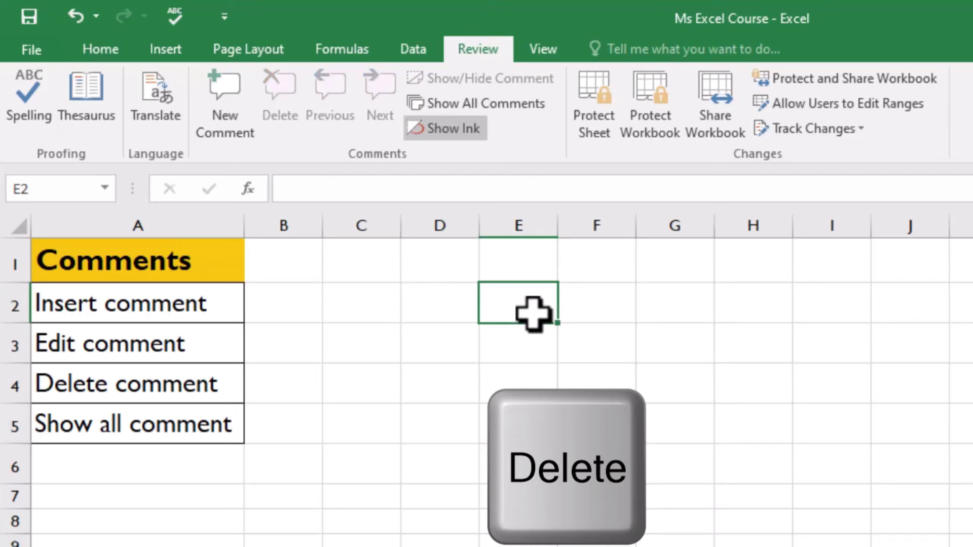
Add new comments to cells E2, D3 and F1
click(238, 113)
click(432, 355)
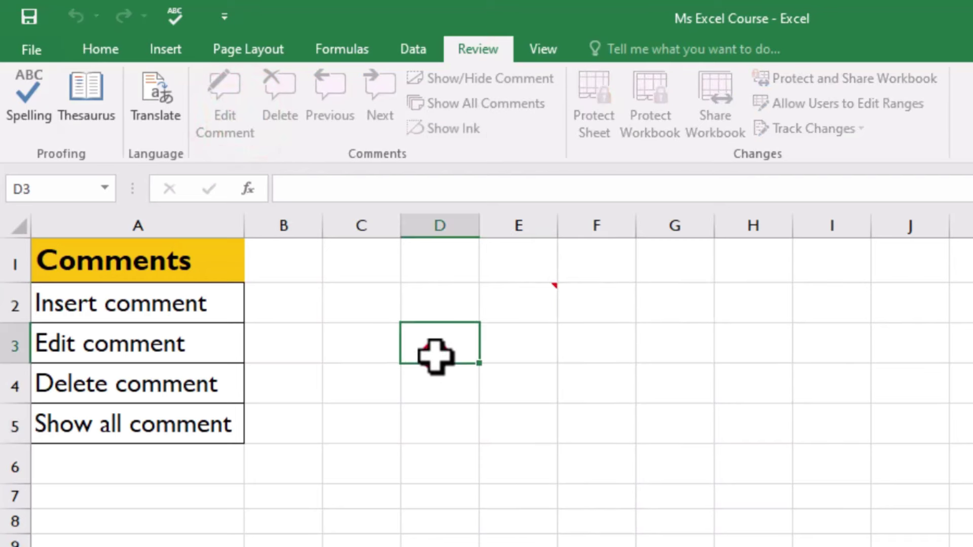
click(231, 112)
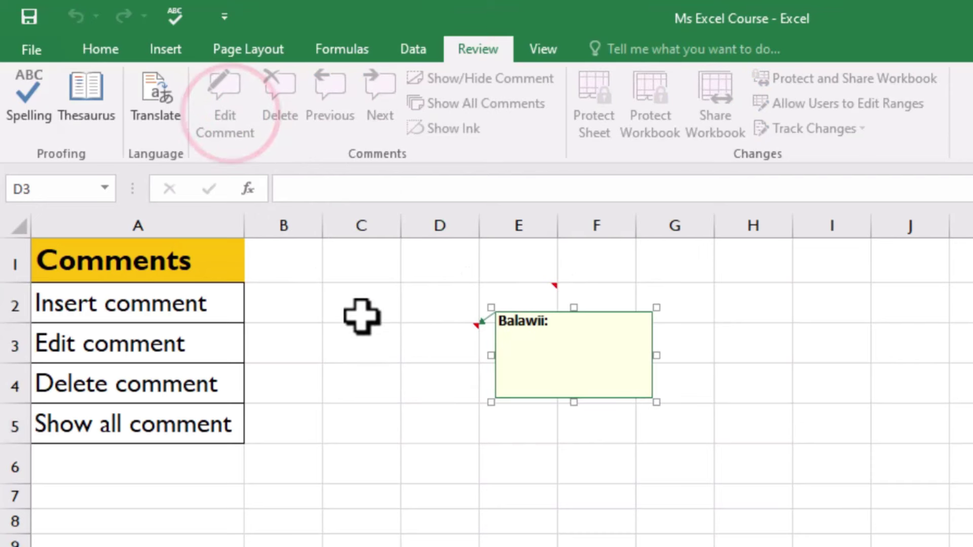
click(615, 270)
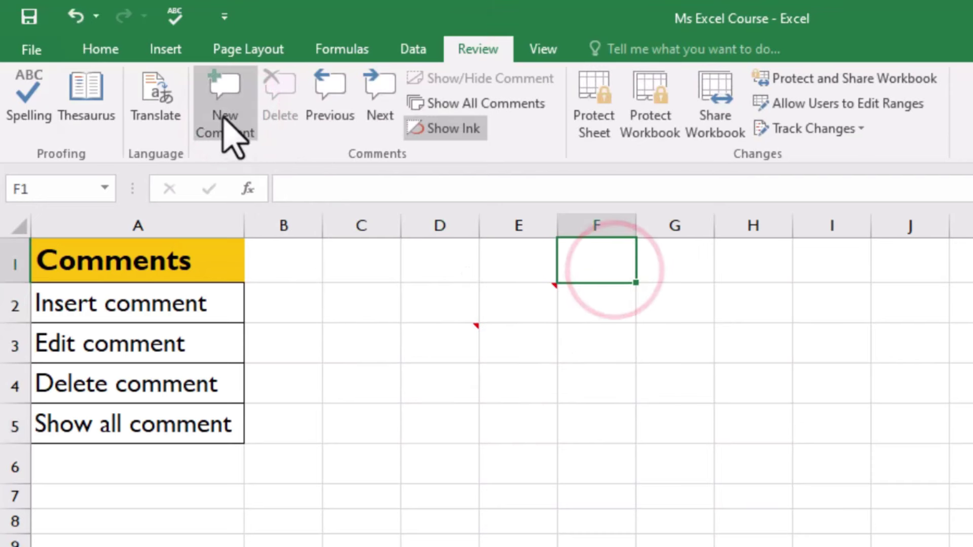
click(223, 114)
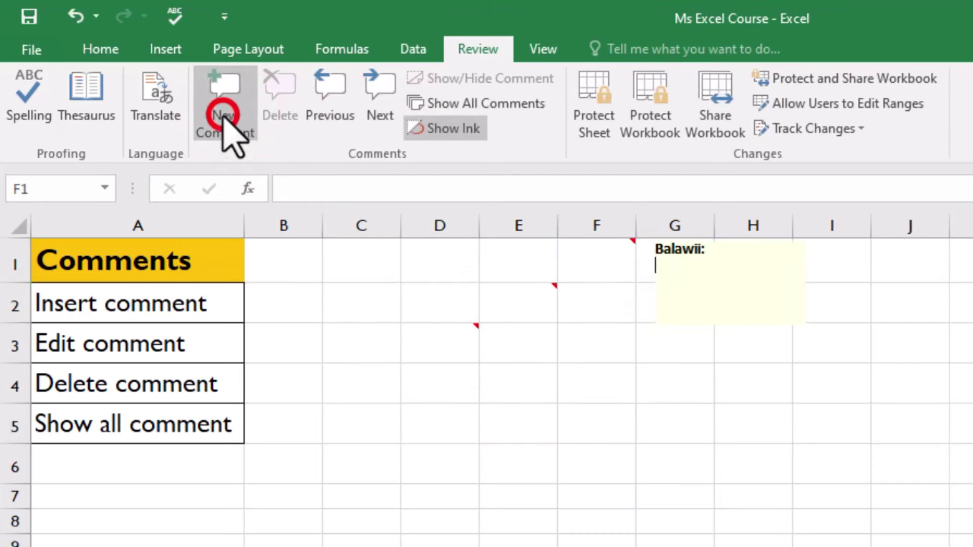
click(465, 395)
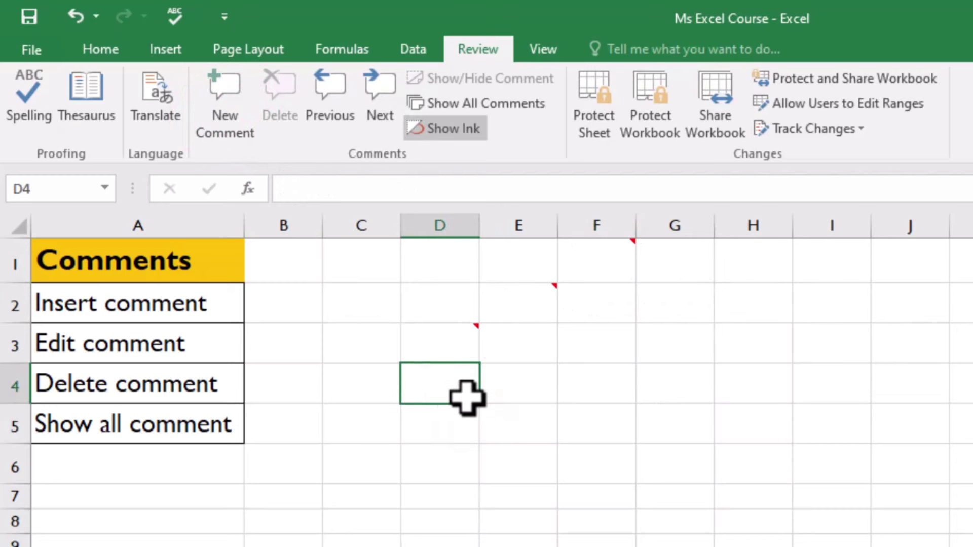
Toggle Show All Comments on and off, leaving the comments hidden
click(494, 104)
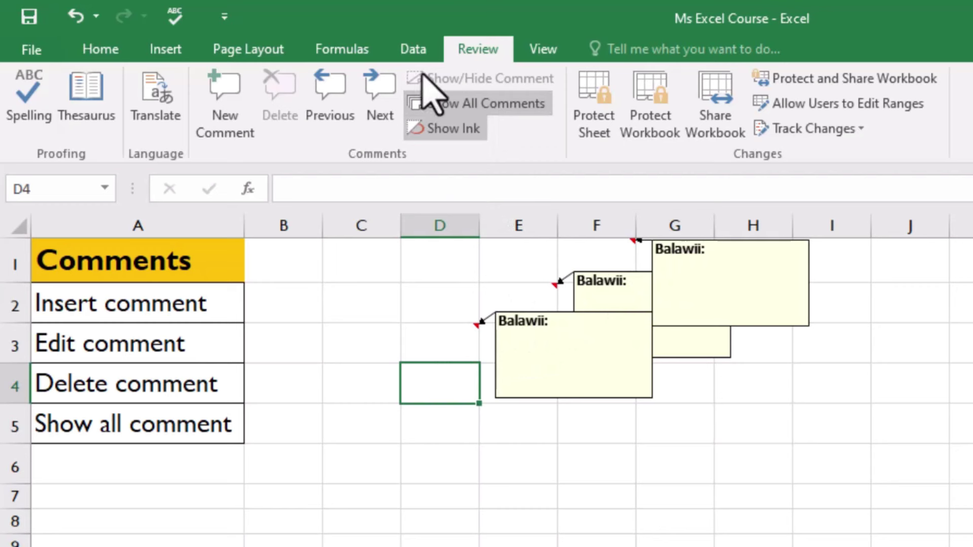
click(466, 104)
click(467, 104)
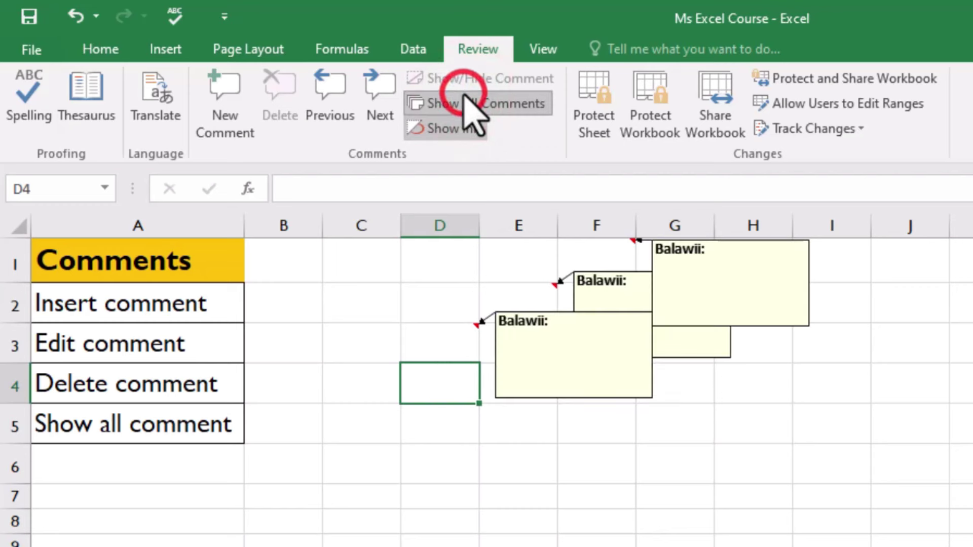
click(466, 104)
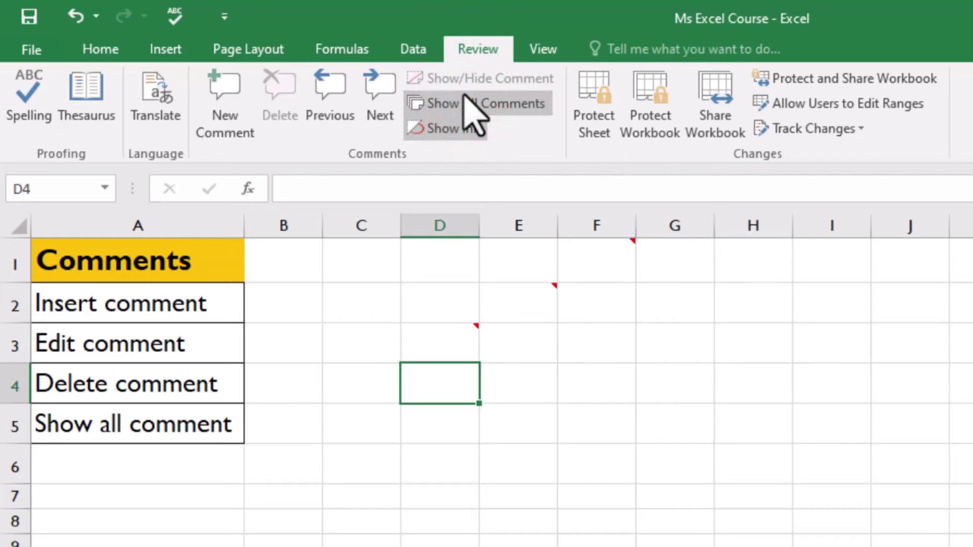
click(351, 492)
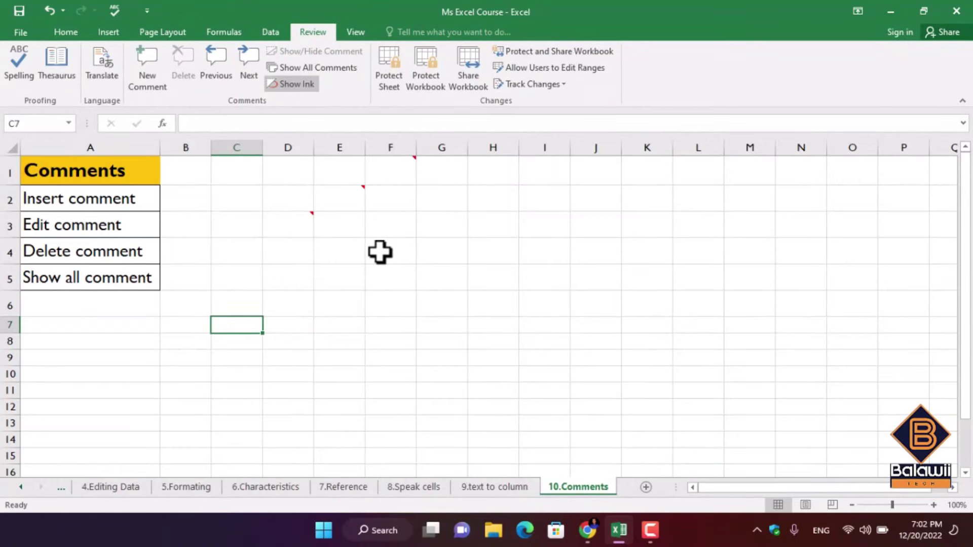
Return to the 9.text to column sheet and scroll down to the Try it! date table
click(492, 487)
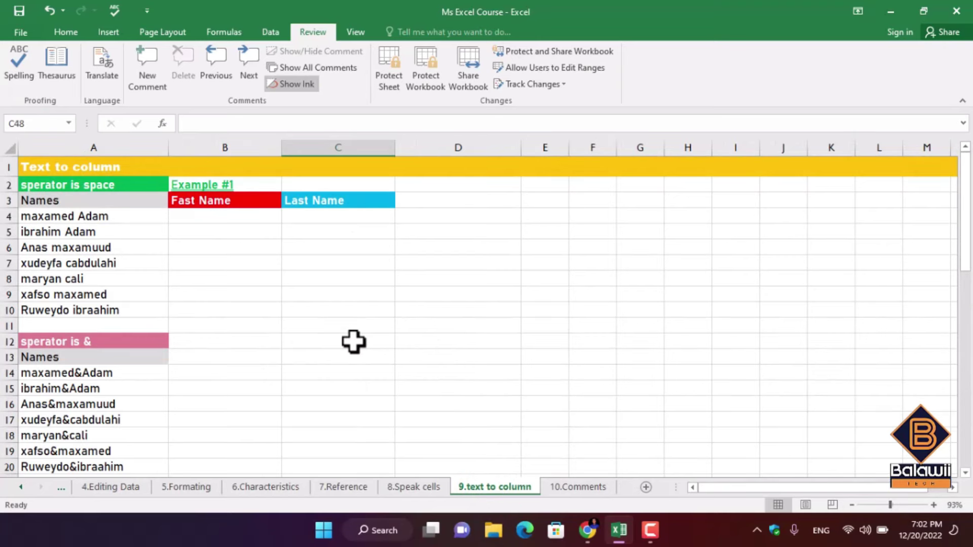
scroll(353, 341, down, 3)
scroll(353, 341, down, 3)
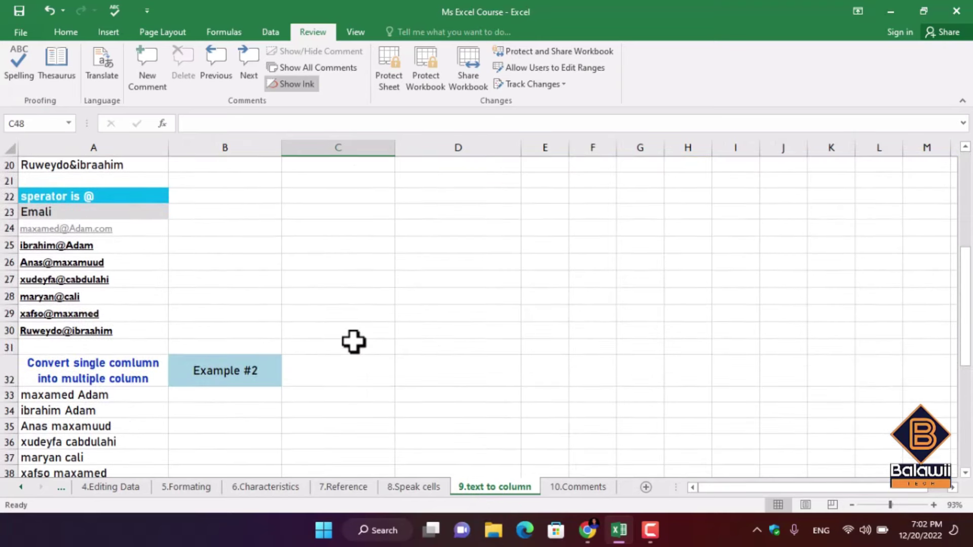
scroll(353, 342, down, 3)
scroll(354, 341, down, 1)
scroll(353, 342, down, 1)
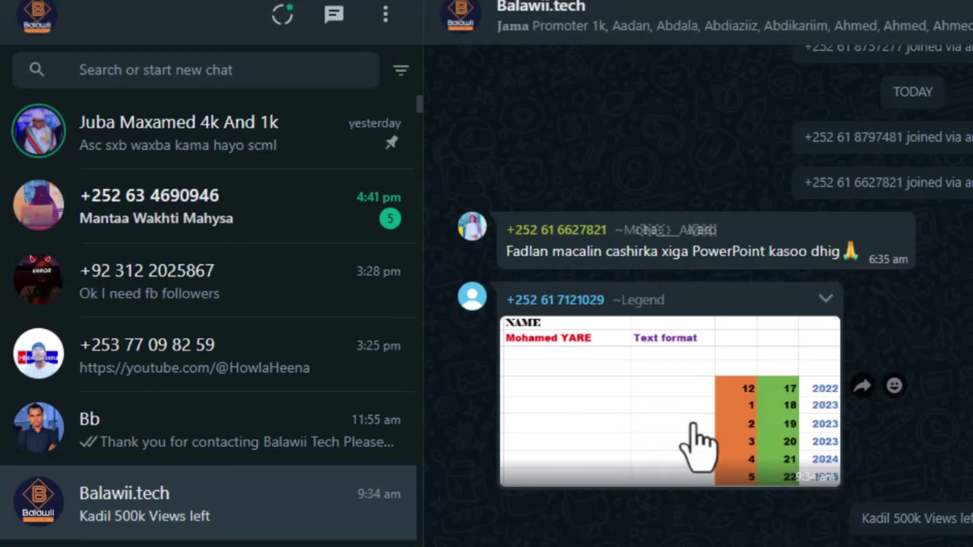
View the shared date-table screenshot full size in WhatsApp Web, then return to Excel
click(741, 400)
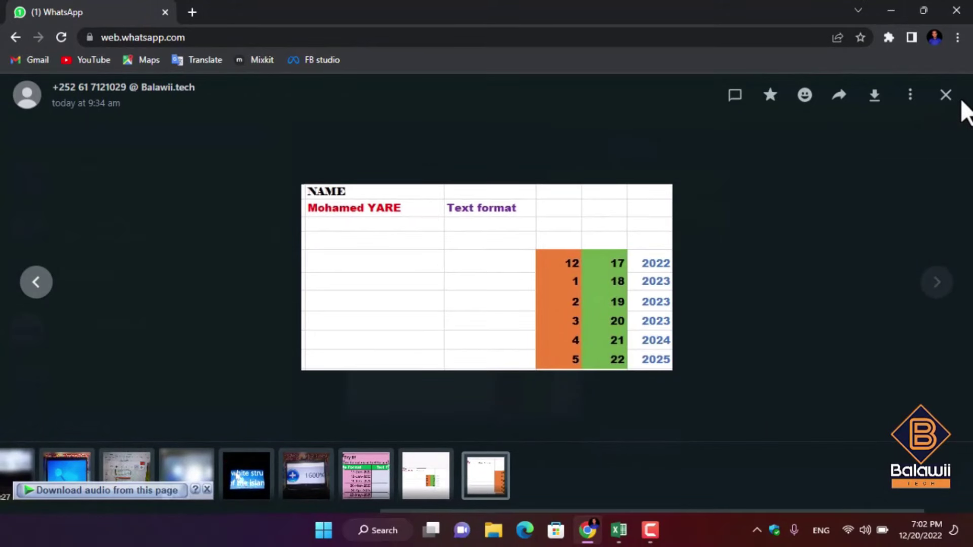
click(945, 94)
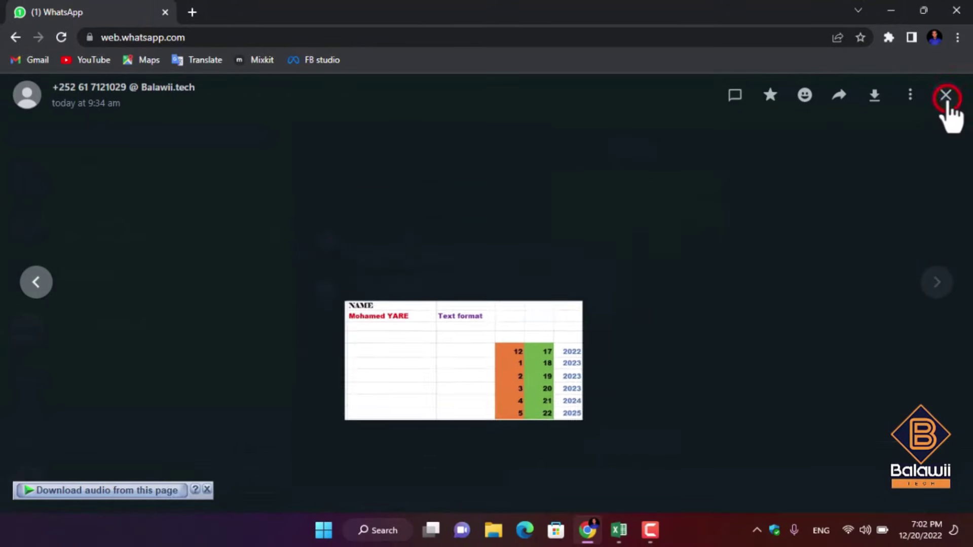
click(619, 530)
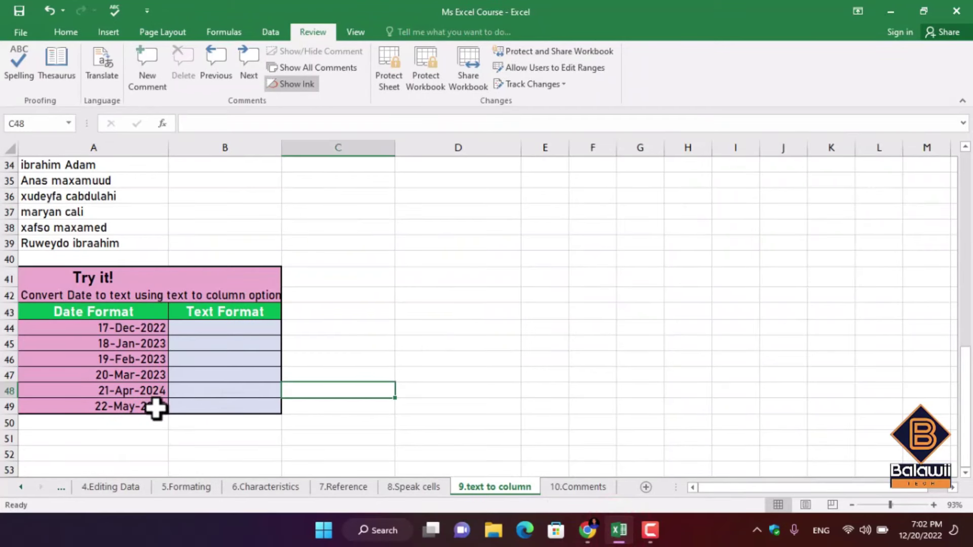
Convert the dates in A44:A49 to text in B44:B49 using Text to Columns
drag(159, 408, 132, 333)
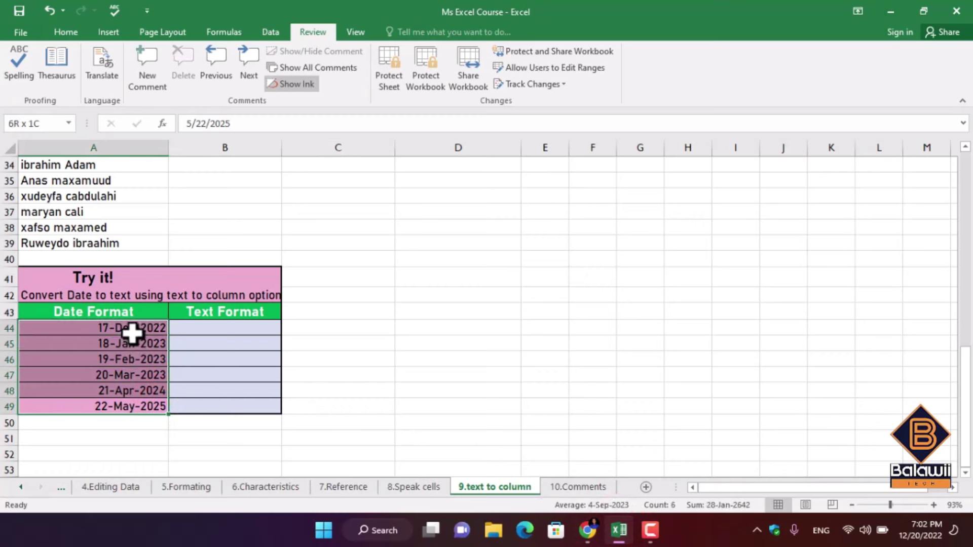
click(269, 32)
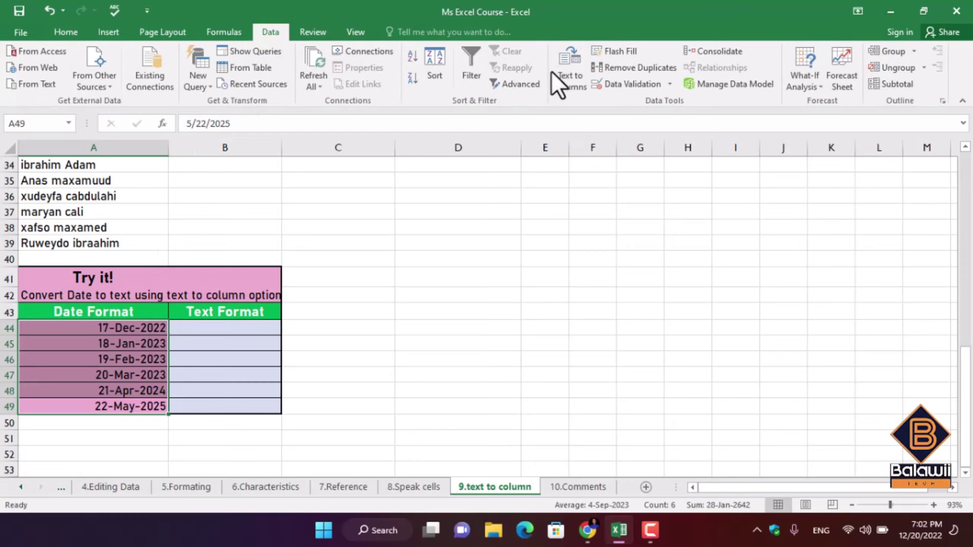
click(566, 71)
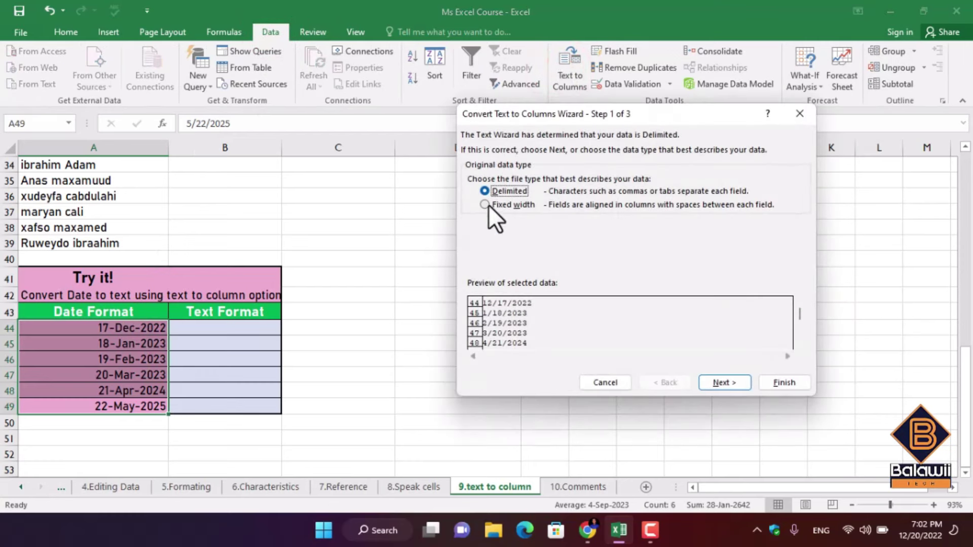
click(722, 383)
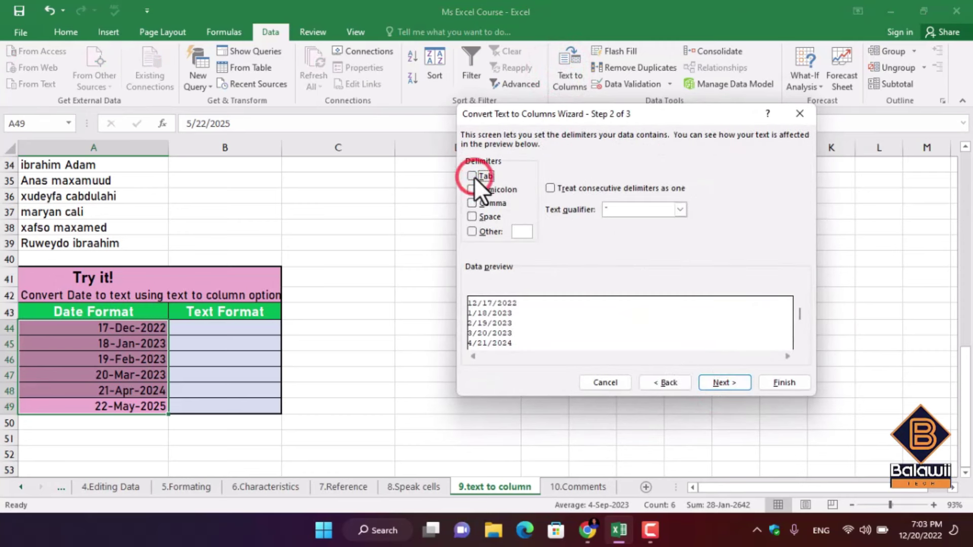
click(719, 382)
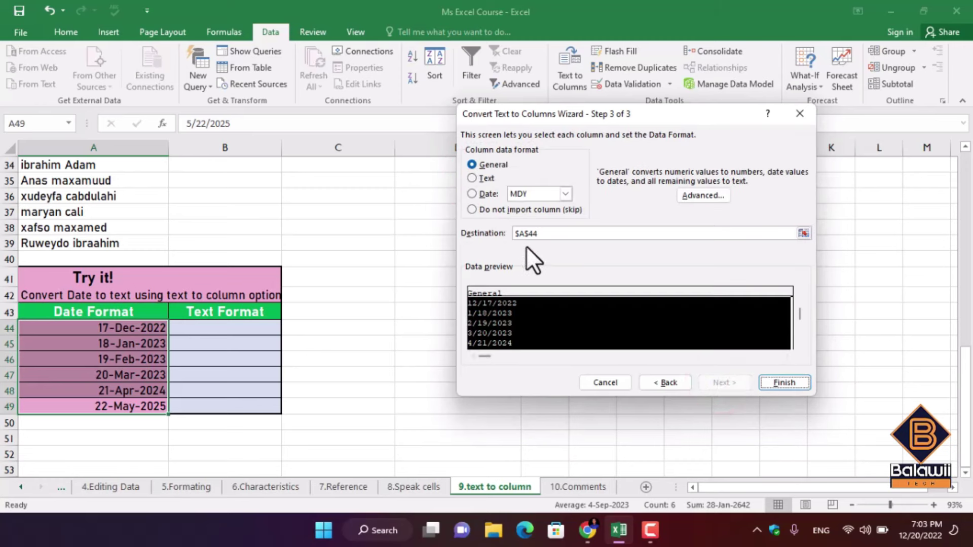
click(556, 235)
key(BackSpace)
key(BackSpace)
key(BackSpace)
key(BackSpace)
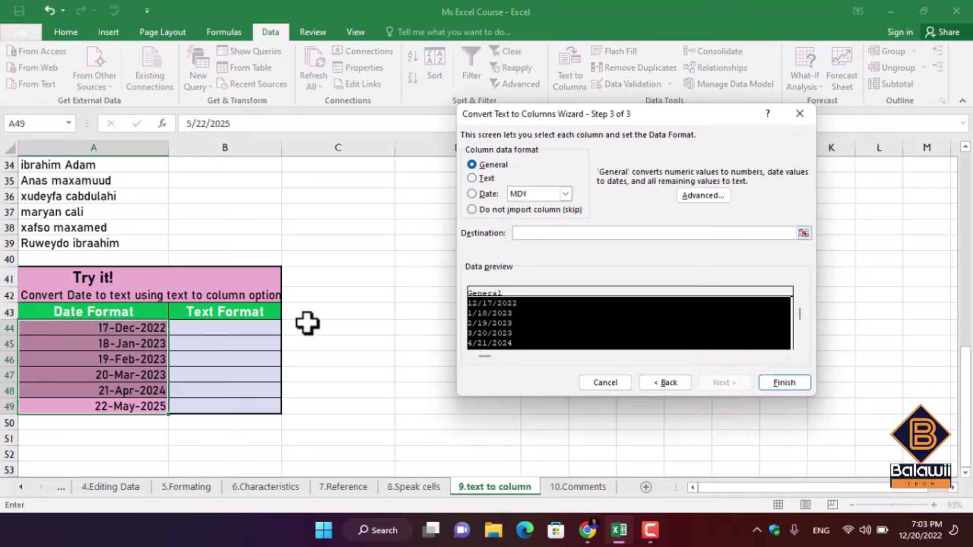
click(250, 330)
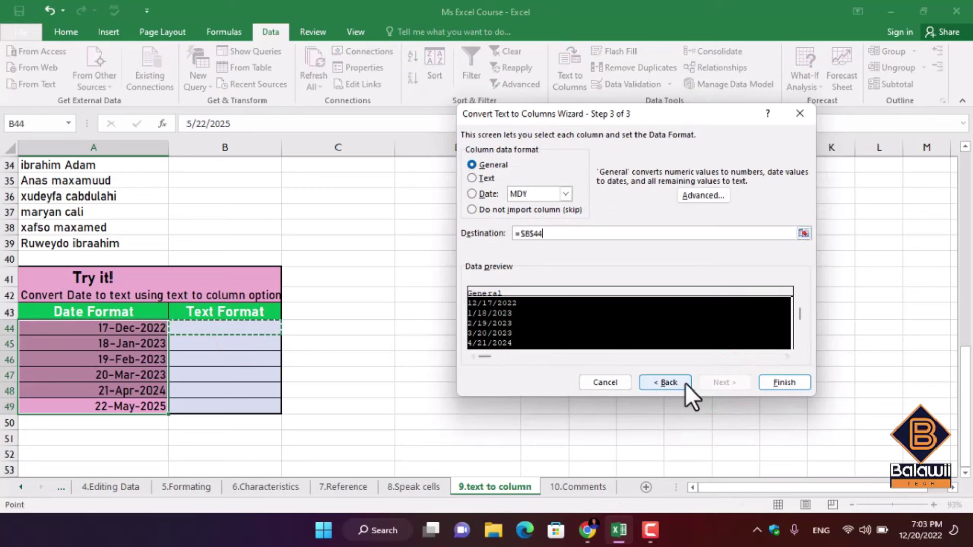
click(774, 381)
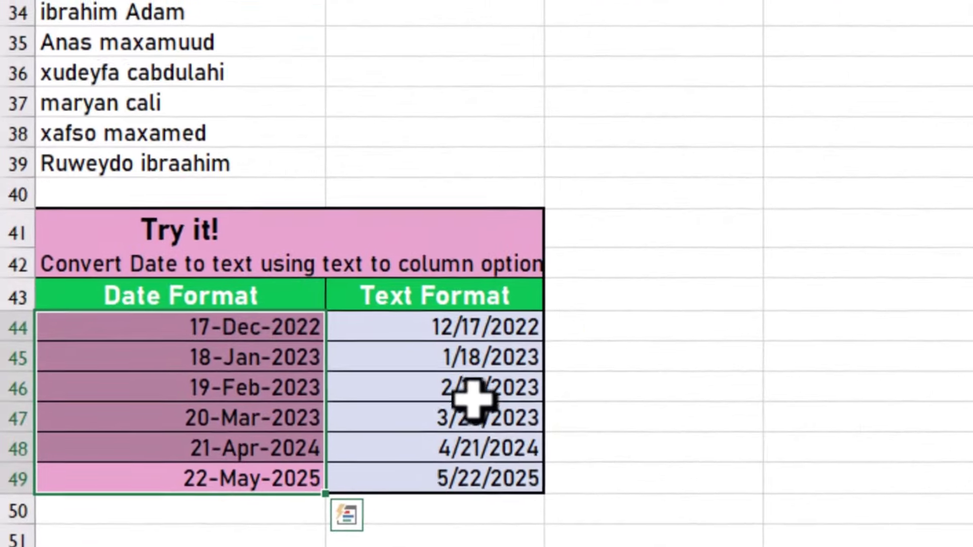
click(656, 477)
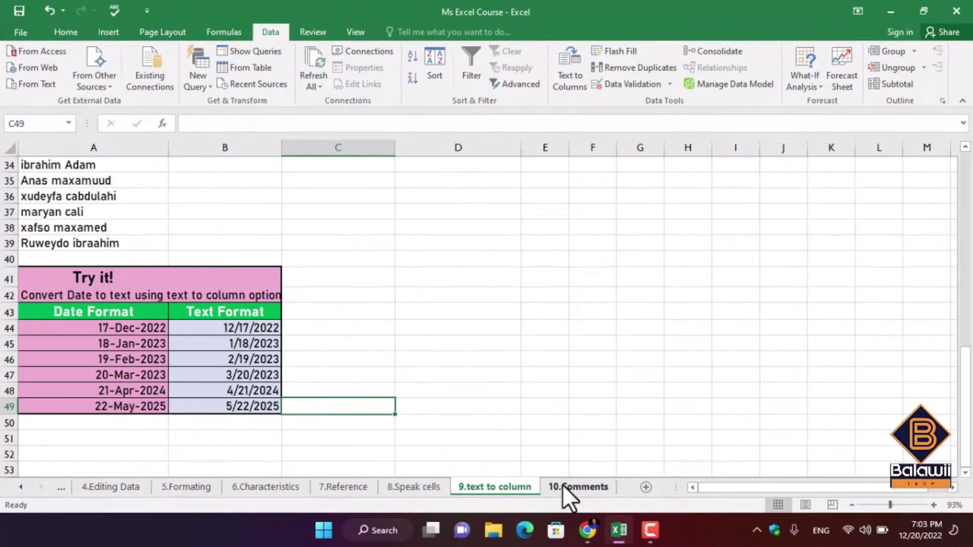
Switch to the 10.Comments sheet and select cells around D3 to display their comments
click(564, 486)
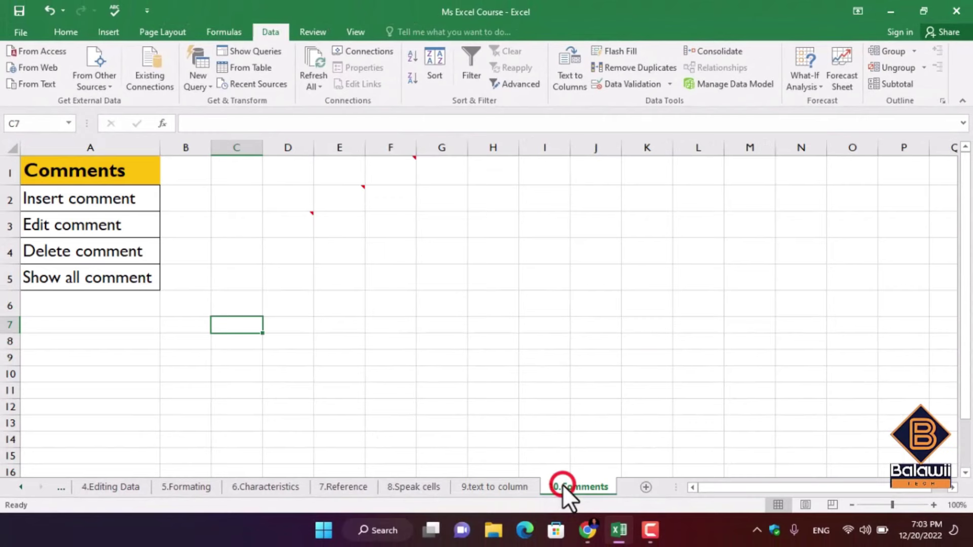
click(290, 230)
click(289, 230)
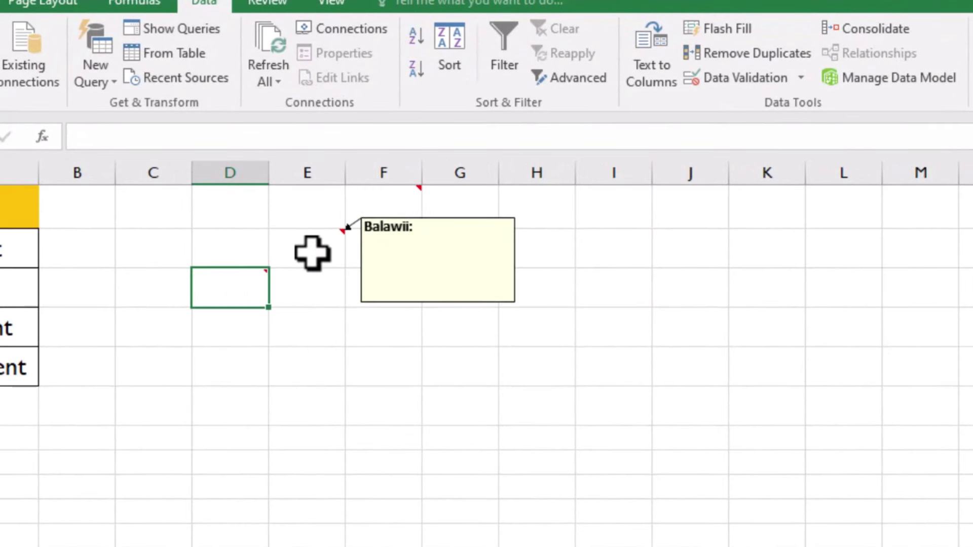
click(391, 203)
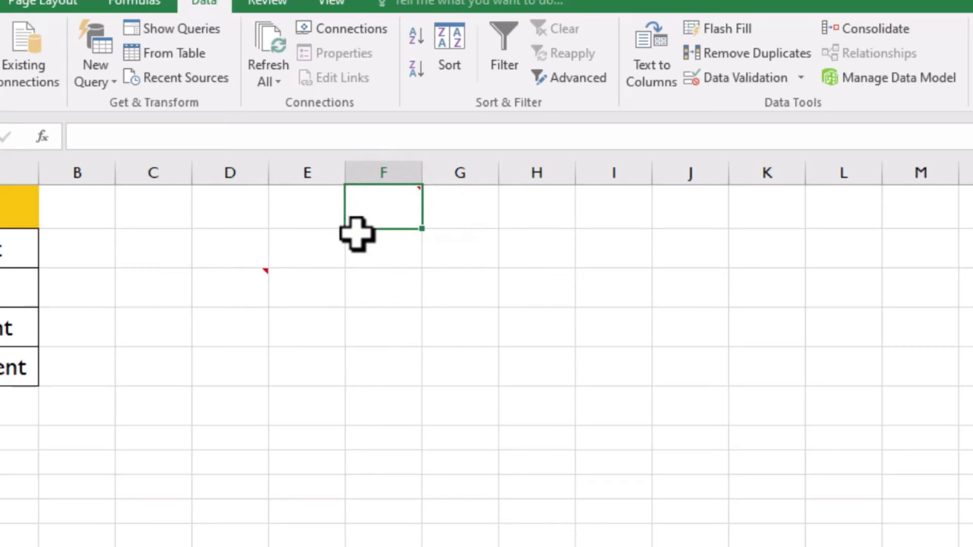
click(319, 261)
click(248, 300)
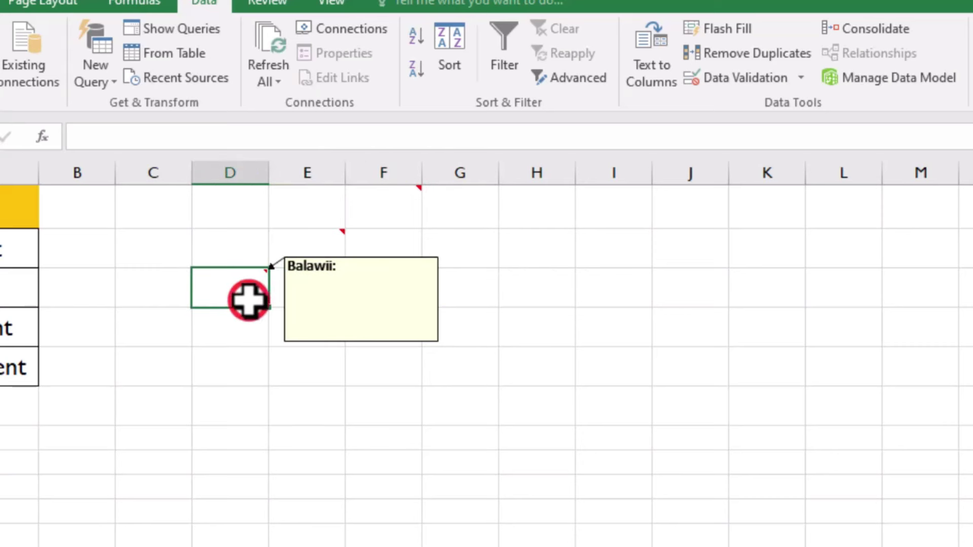